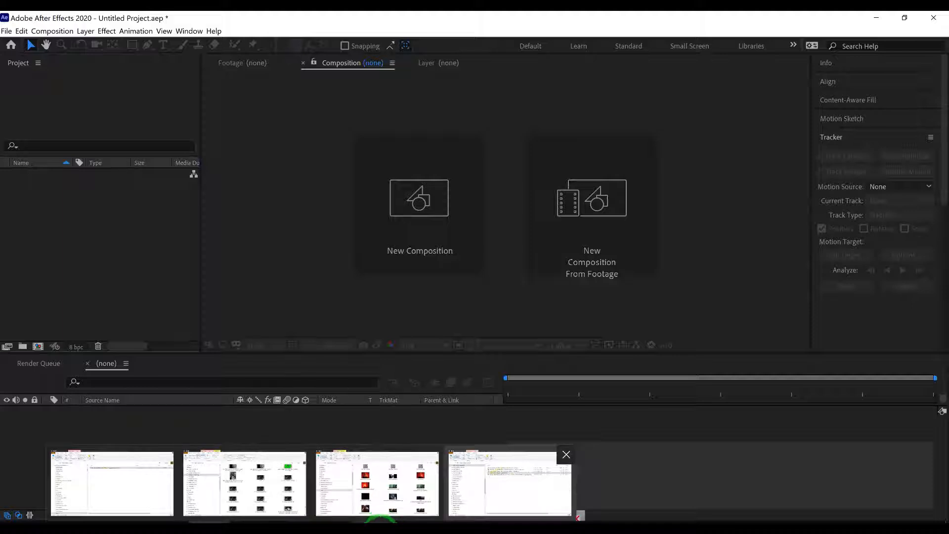
Import The Best Bit from Napoleon Dynamite.mp4 from File Explorer into the After Effects project and create a composition from the clip.
left_click(509, 484)
left_click(362, 191)
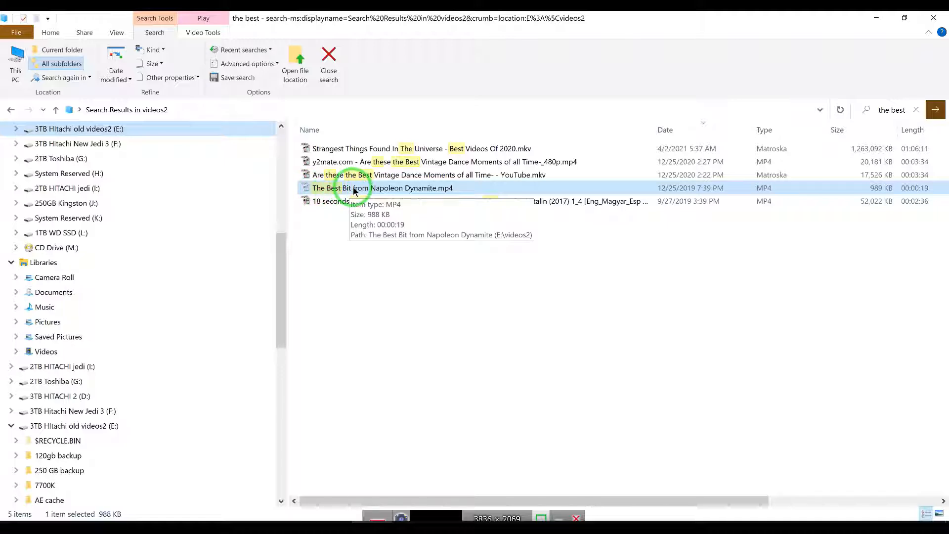
left_click_drag(354, 191, 75, 248)
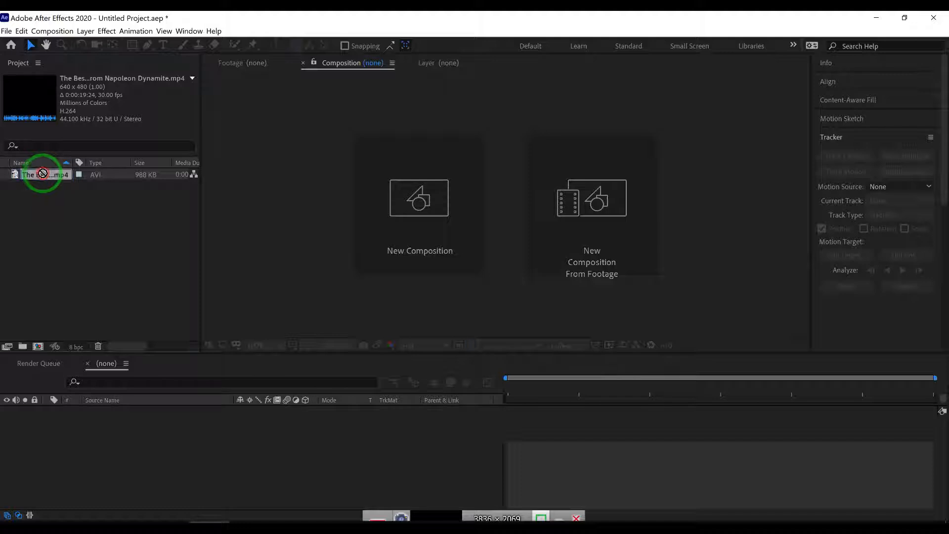
left_click_drag(43, 172, 35, 346)
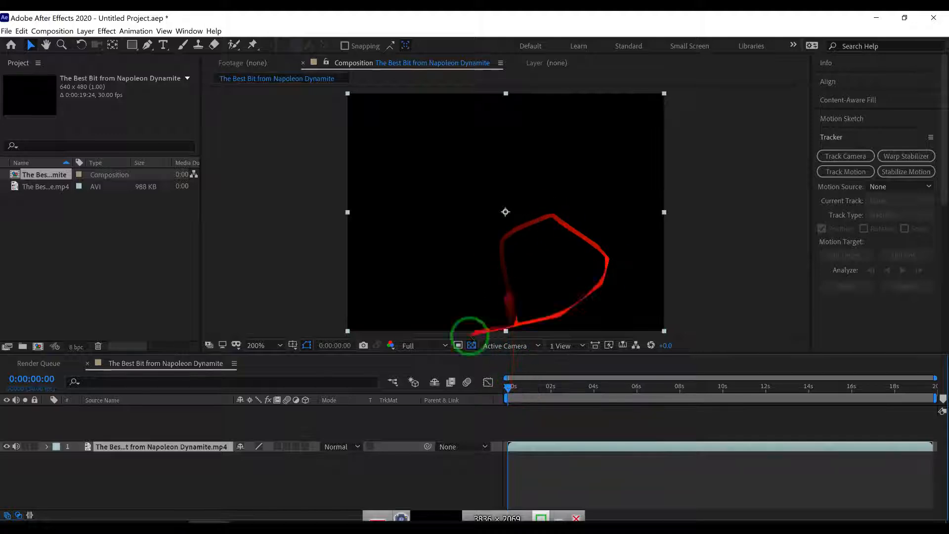
Move the current time to 0:00:12:16 and set the start of the work area there.
left_click_drag(509, 387, 778, 388)
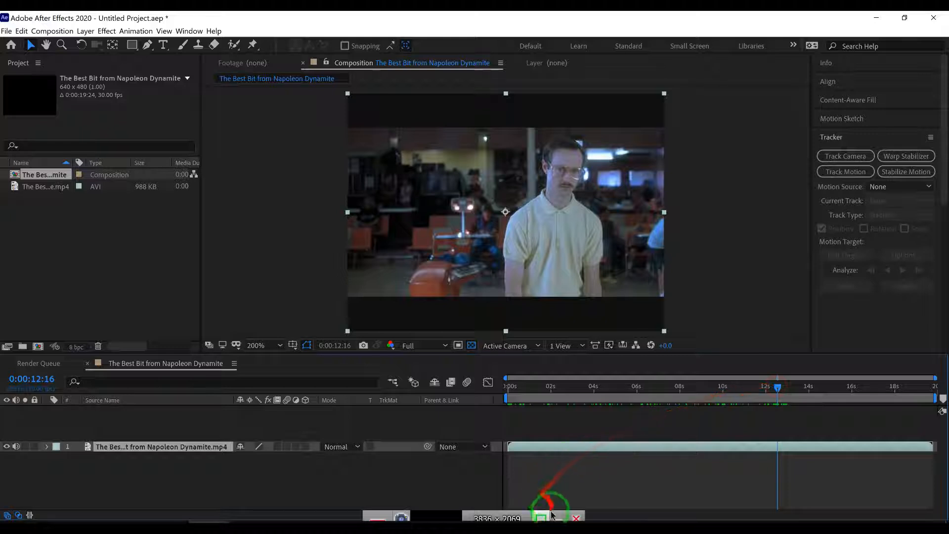
left_click_drag(448, 517, 370, 514)
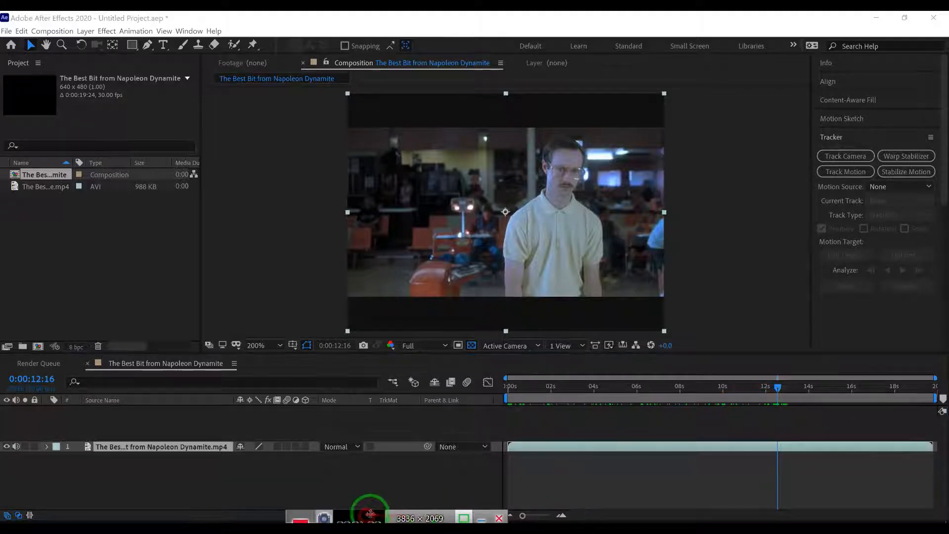
left_click(561, 515)
left_click(561, 516)
left_click(562, 515)
left_click(563, 516)
left_click(562, 515)
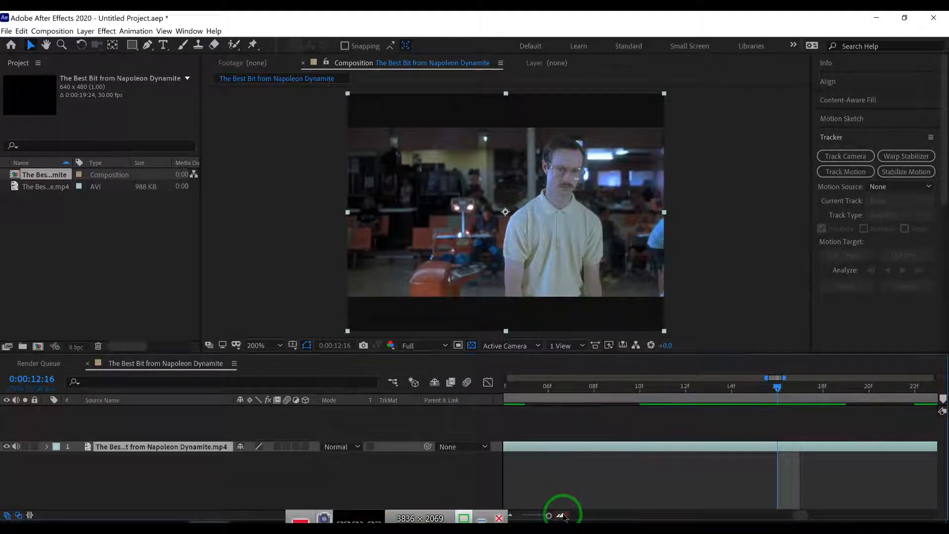
left_click(561, 515)
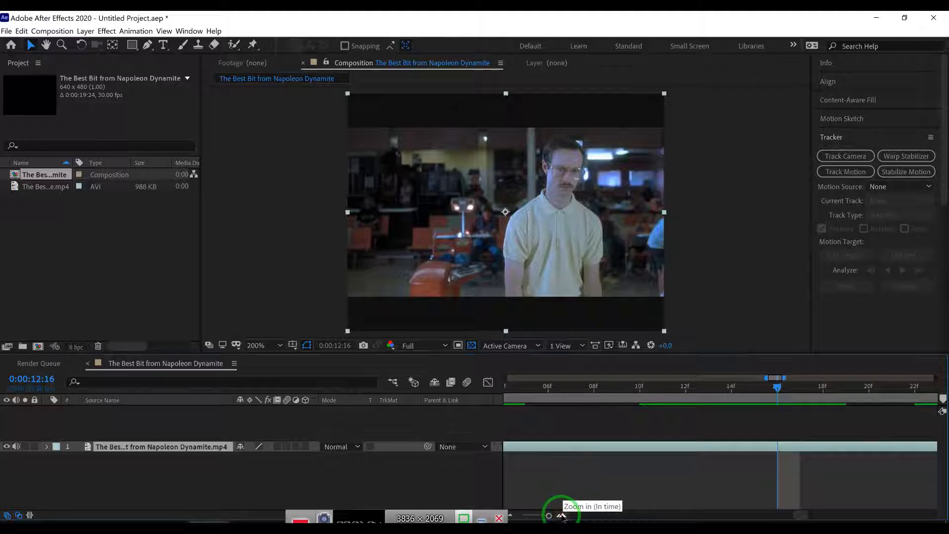
left_click(562, 516)
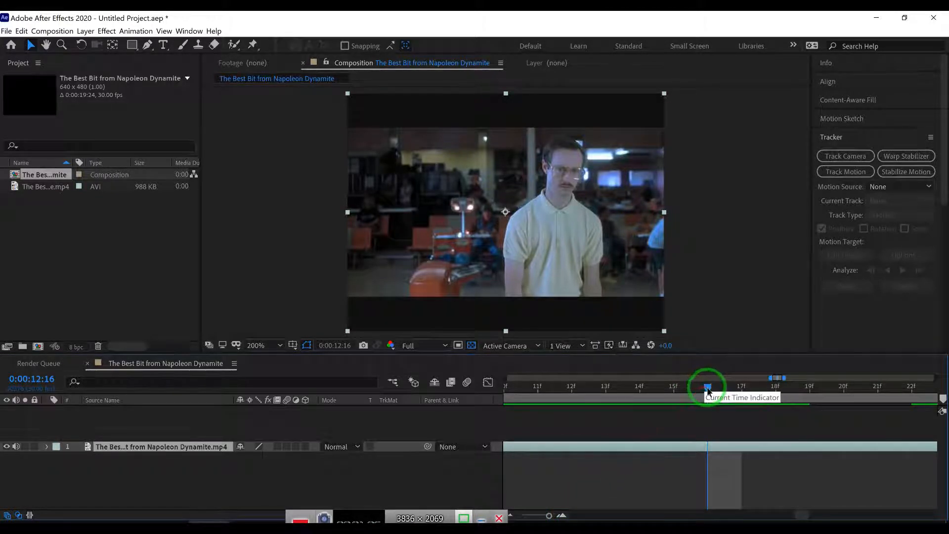
mouse_move(708, 391)
left_mouse_down()
mouse_move(681, 398)
mouse_move(705, 394)
mouse_move(697, 394)
left_mouse_up()
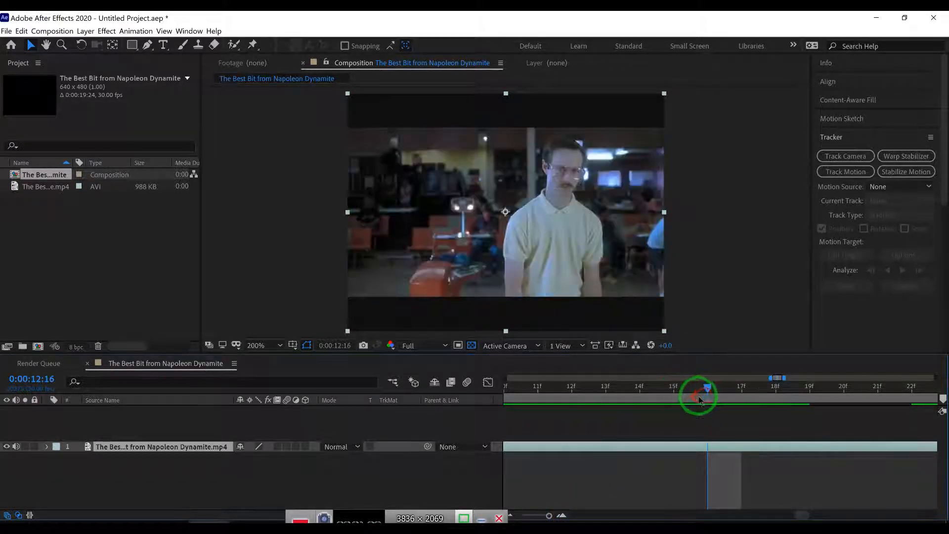
left_click(511, 517)
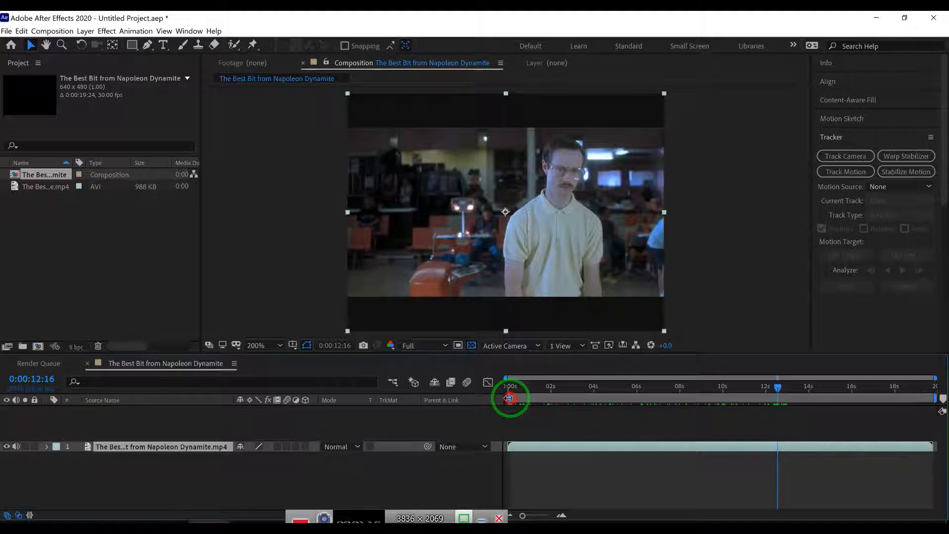
left_click_drag(512, 398, 767, 395)
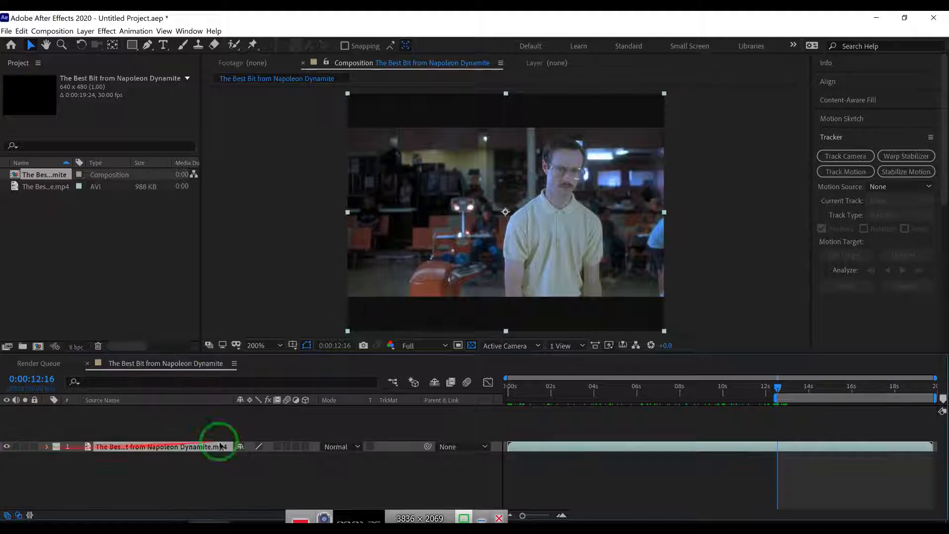
Preview the clip from the work area start, move the current time to 0:00:15:02, and end the work area there.
key("space")
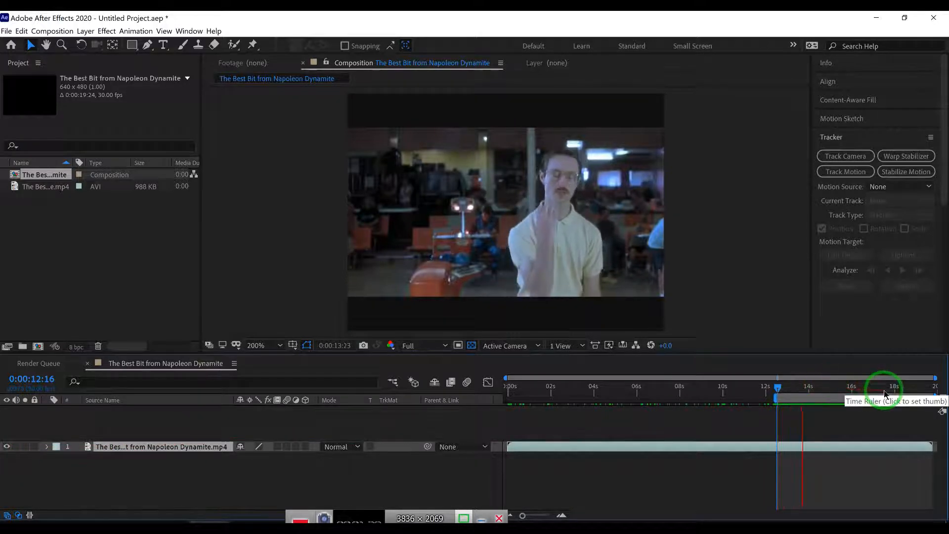
key("space")
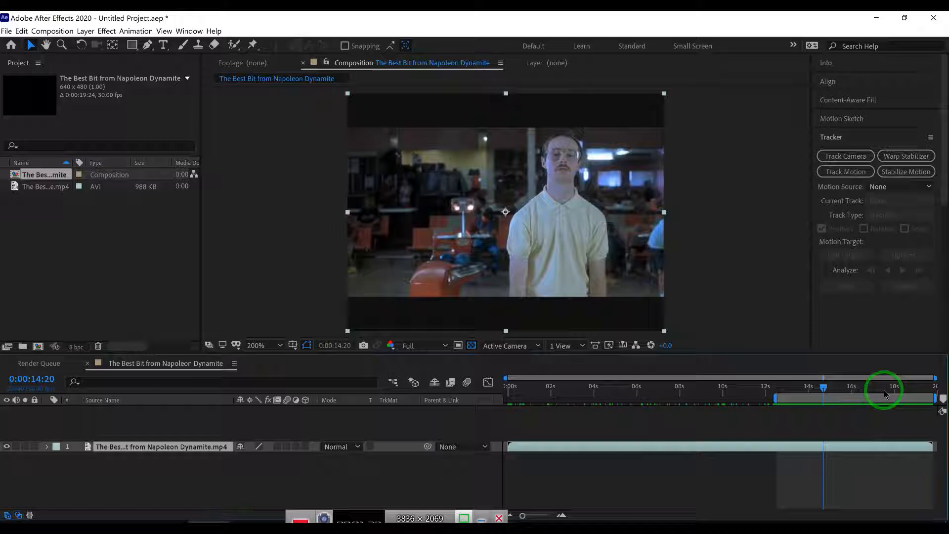
key("space")
left_click(847, 391)
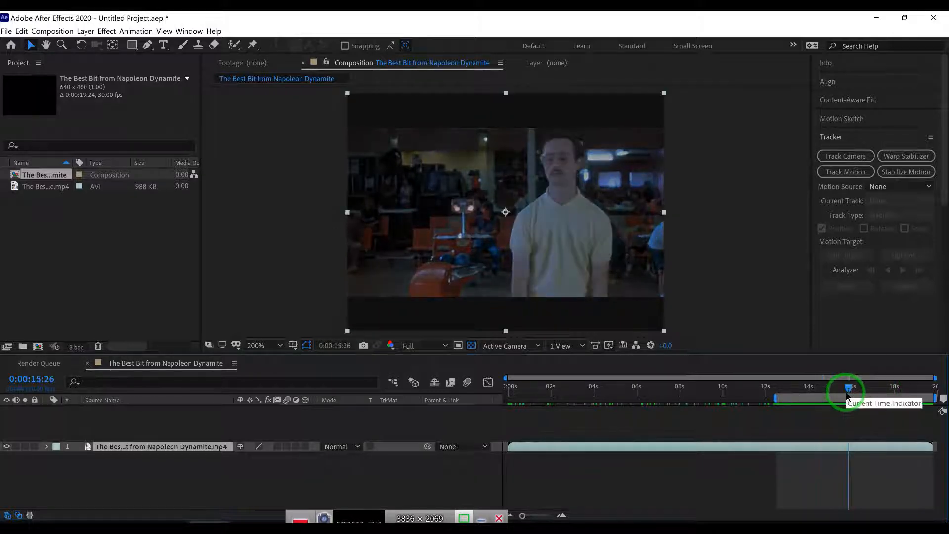
left_click_drag(850, 390, 832, 392)
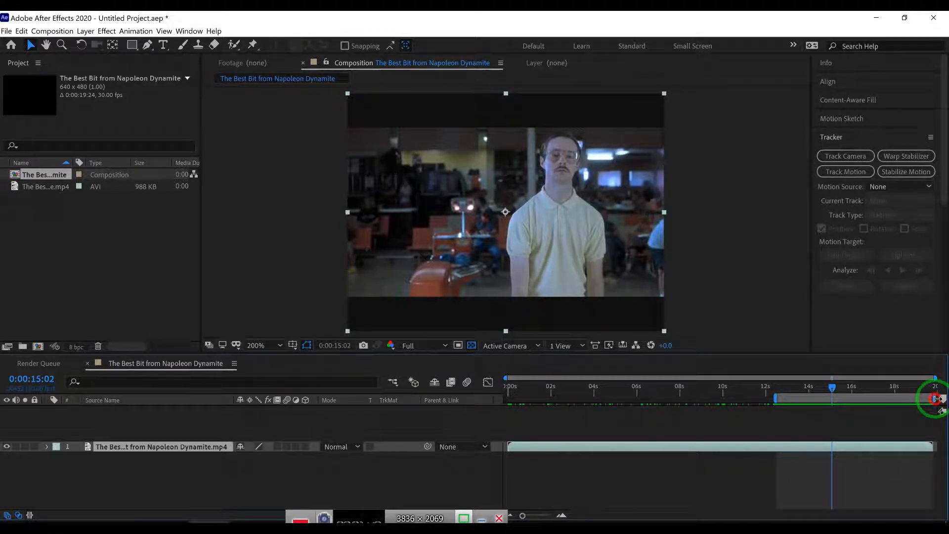
left_click_drag(936, 399, 838, 399)
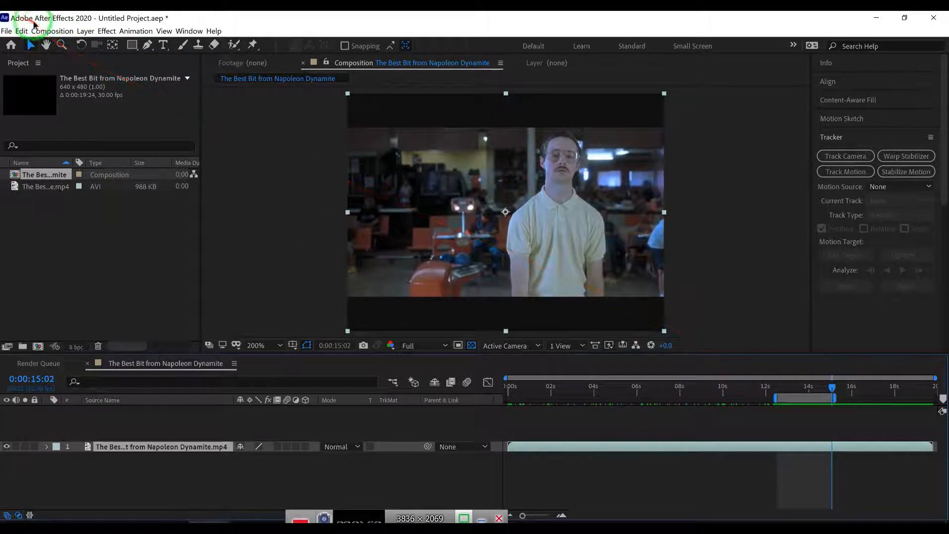
Trim the composition to the work area, preview the trimmed clip, and return the current time to its start.
left_click(49, 31)
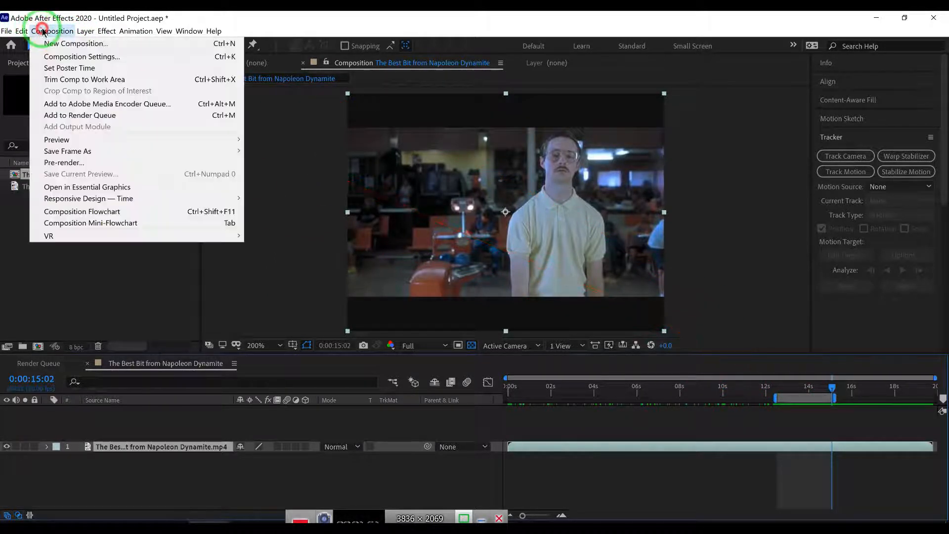
left_click(68, 80)
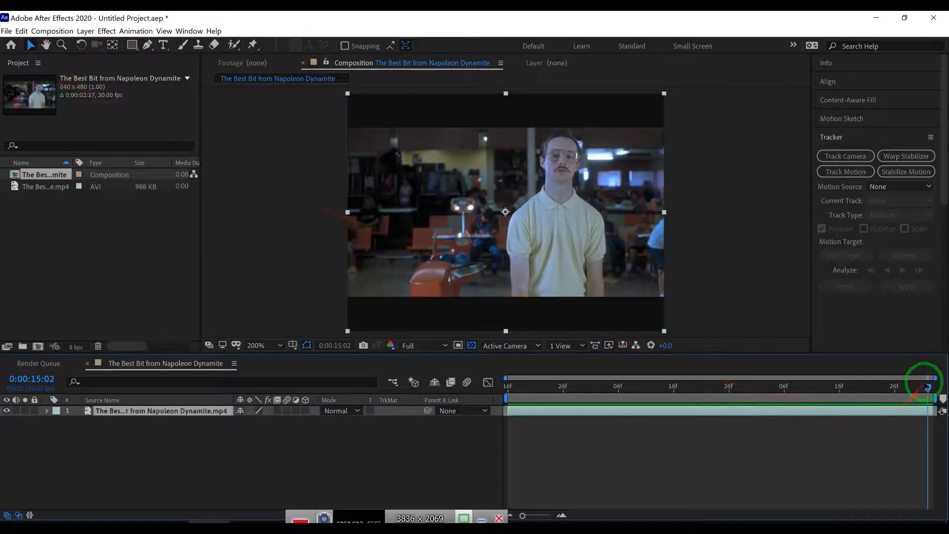
left_click_drag(928, 391, 515, 396)
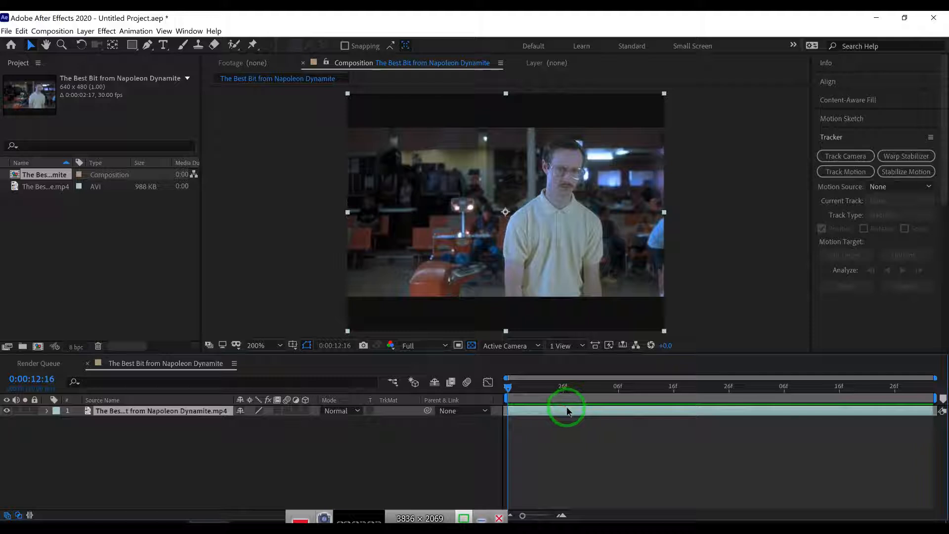
key("space")
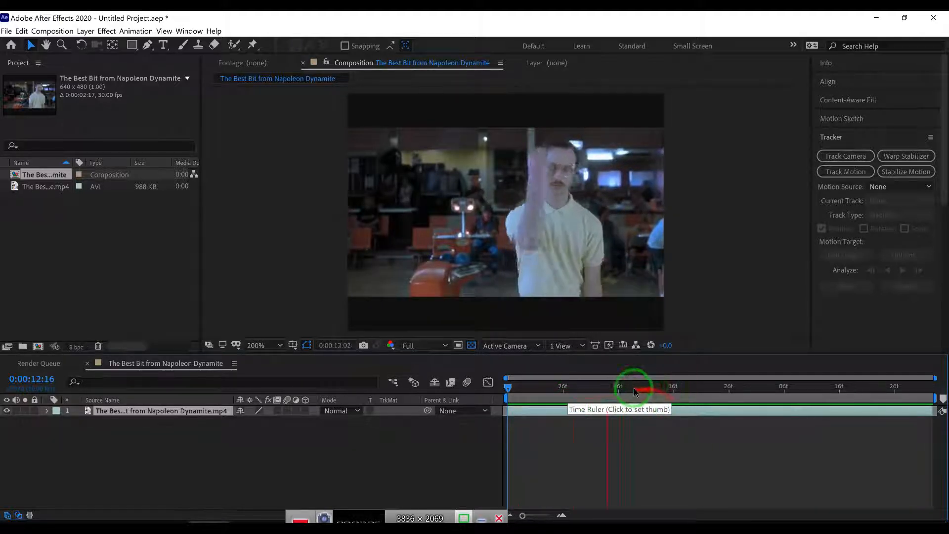
mouse_move(629, 398)
left_mouse_down()
mouse_move(724, 388)
mouse_move(509, 387)
mouse_move(589, 403)
mouse_move(517, 402)
mouse_move(540, 406)
mouse_move(642, 393)
mouse_move(631, 389)
left_mouse_up()
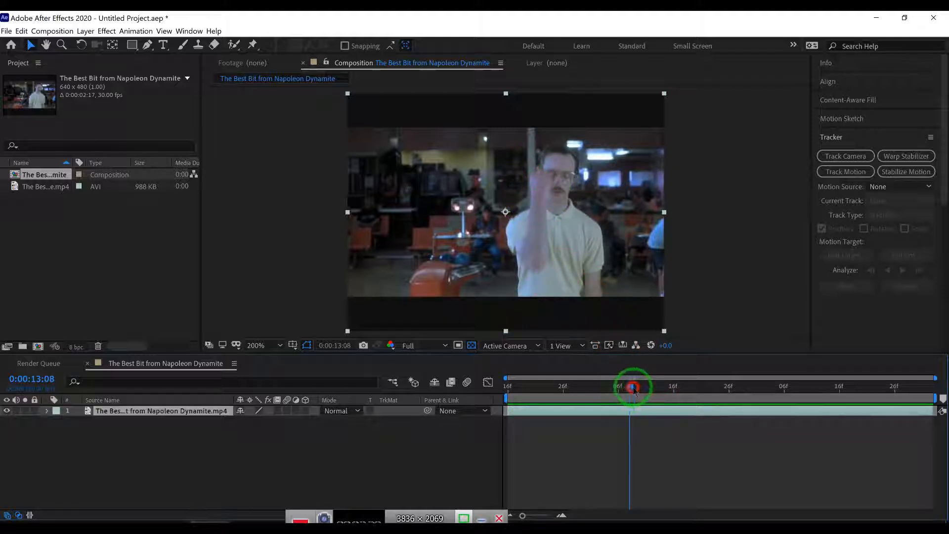
left_click_drag(634, 389, 504, 390)
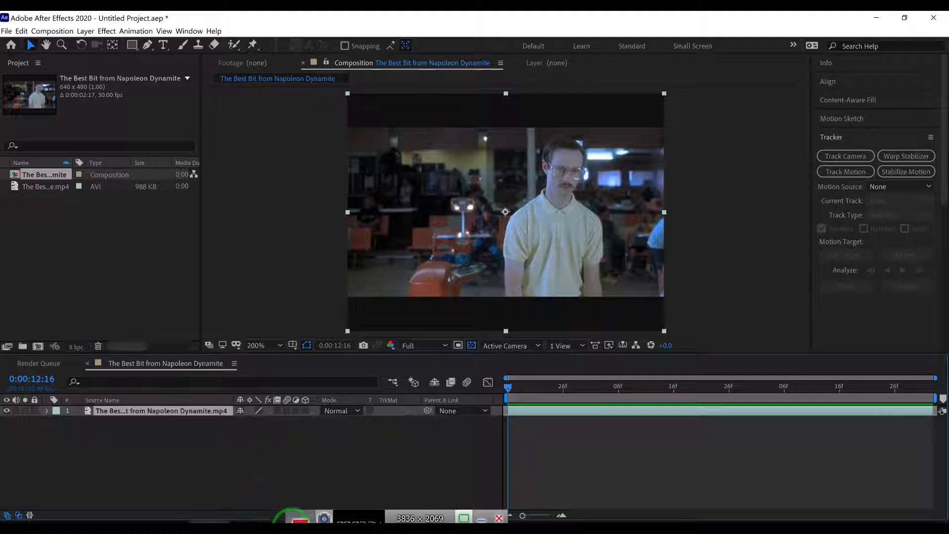
Switch to File Explorer, search the jedi folder for "mir png", and browse the head images.
left_click_drag(294, 510, 474, 510)
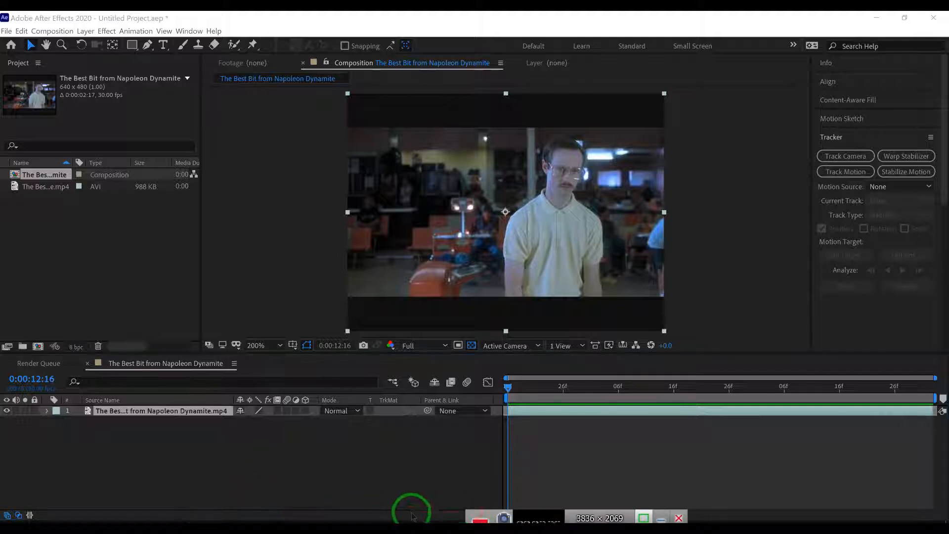
left_click(303, 532)
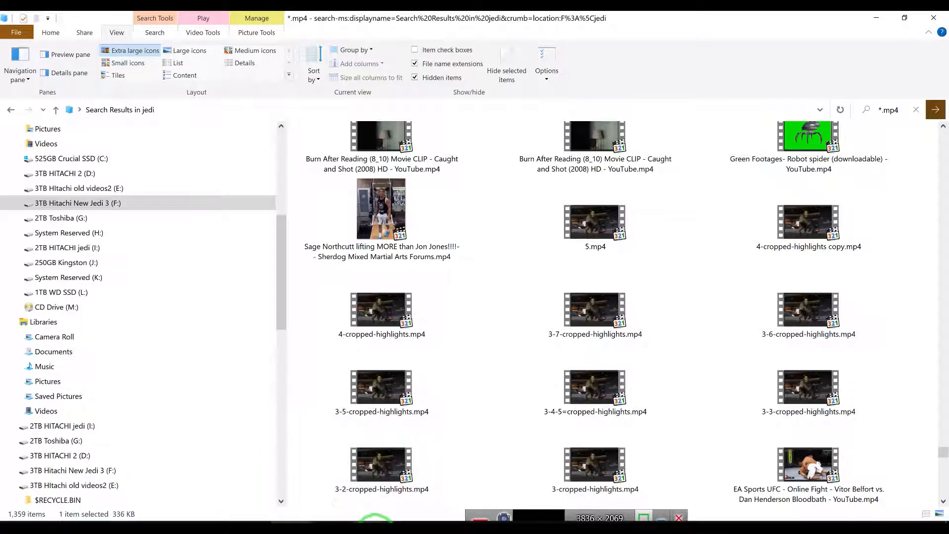
left_click_drag(282, 259, 281, 167)
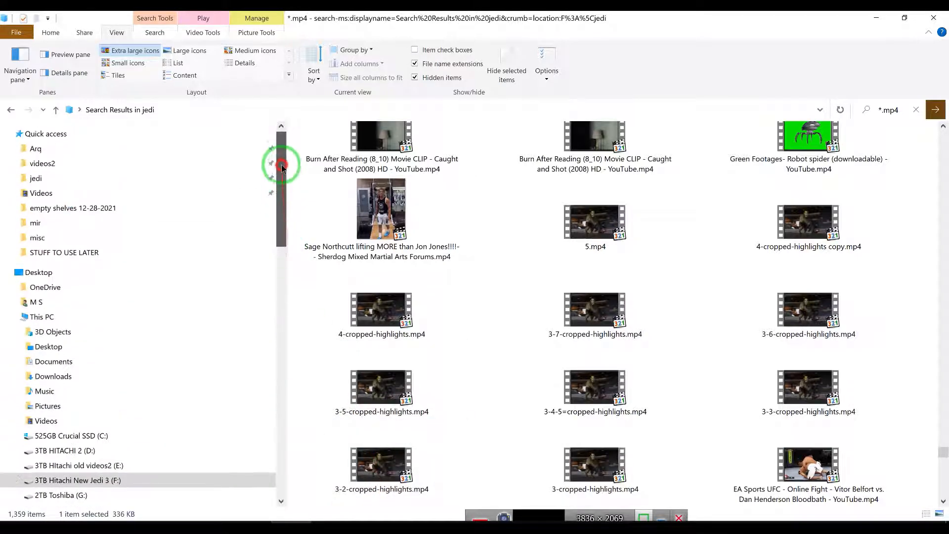
left_click(38, 177)
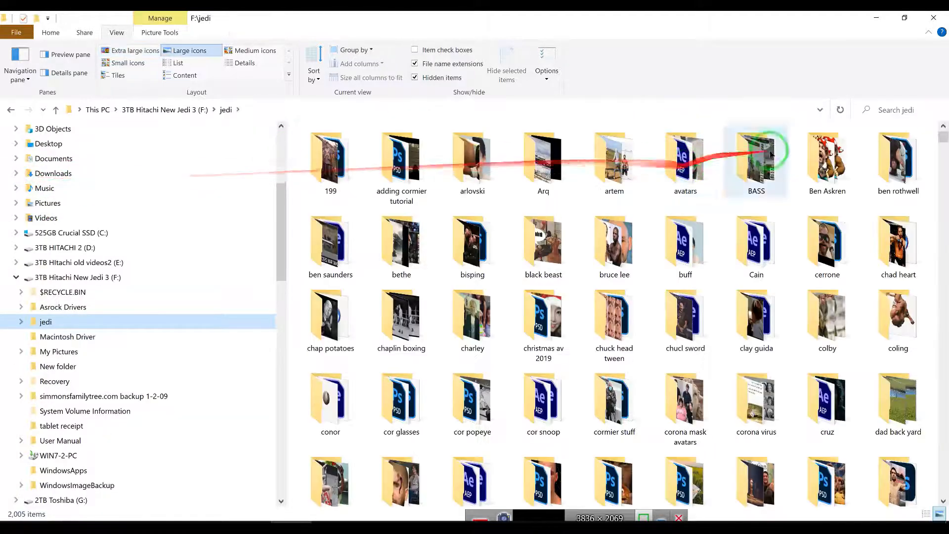
left_click(886, 109)
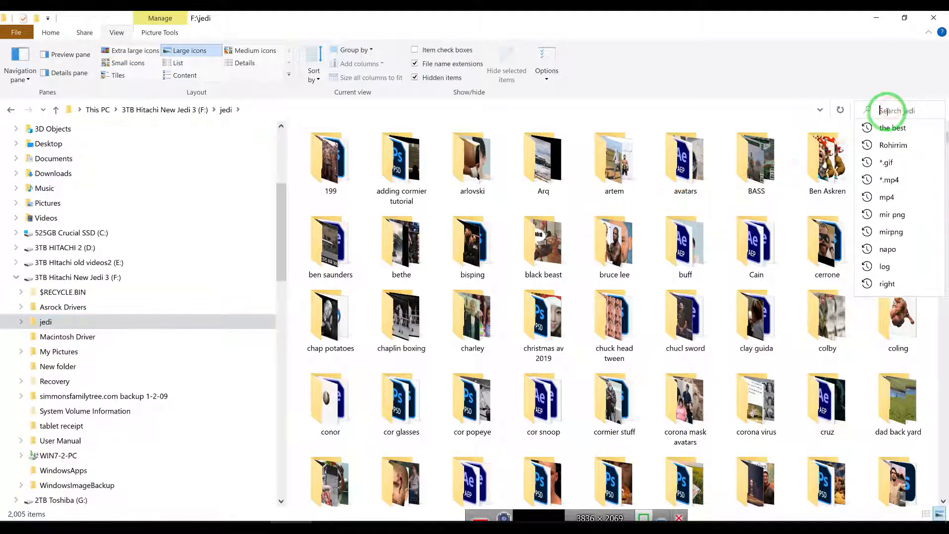
type("mir png")
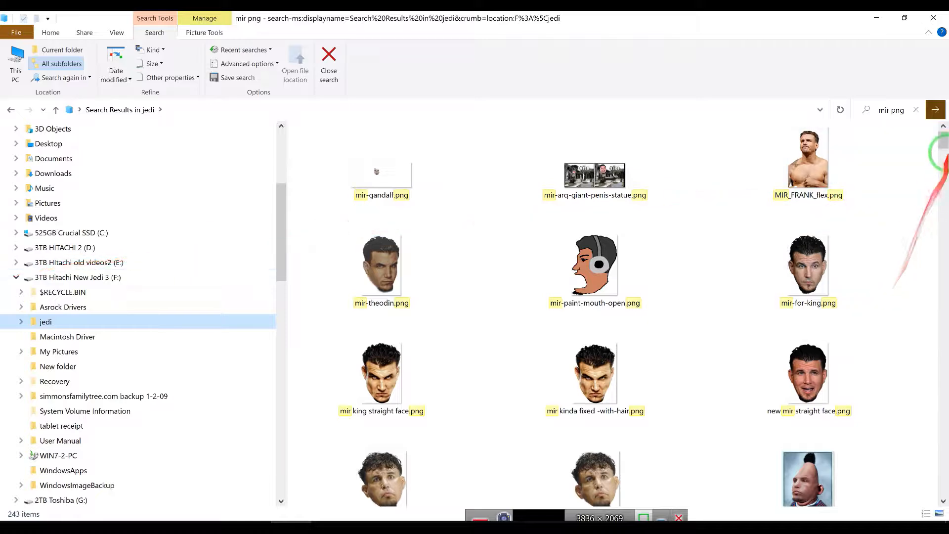
left_click_drag(940, 147, 926, 206)
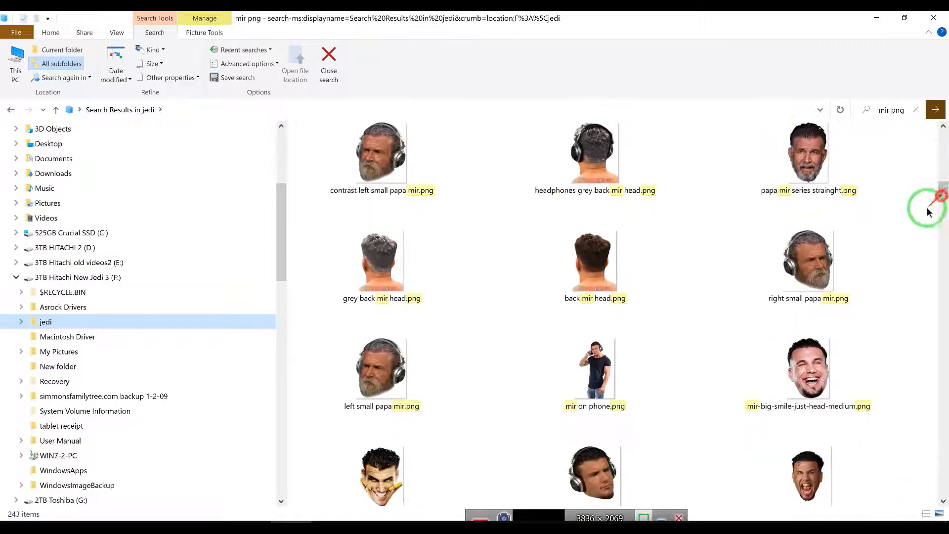
Return to After Effects and scrub through the trimmed clip to examine the man's head angles, ending at 0:00:12:17.
left_click(209, 519)
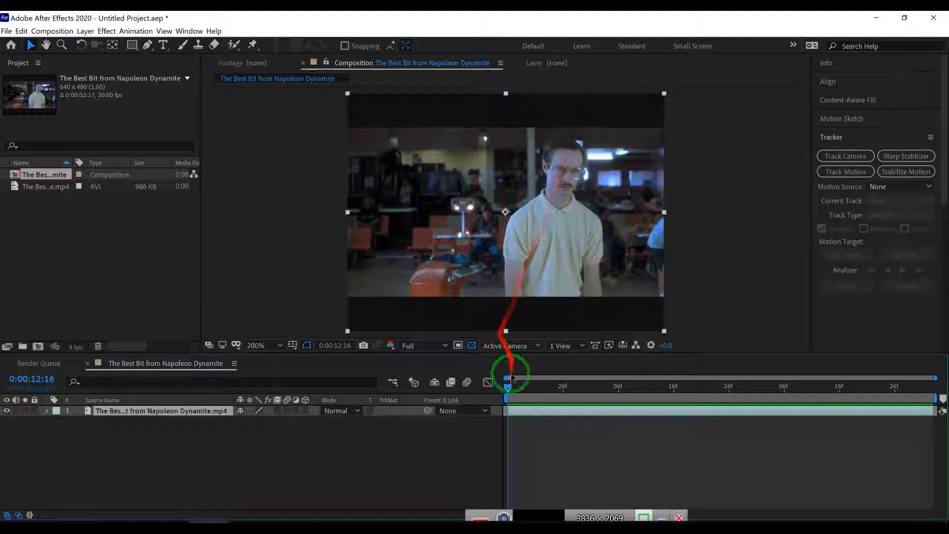
left_click_drag(509, 391, 639, 398)
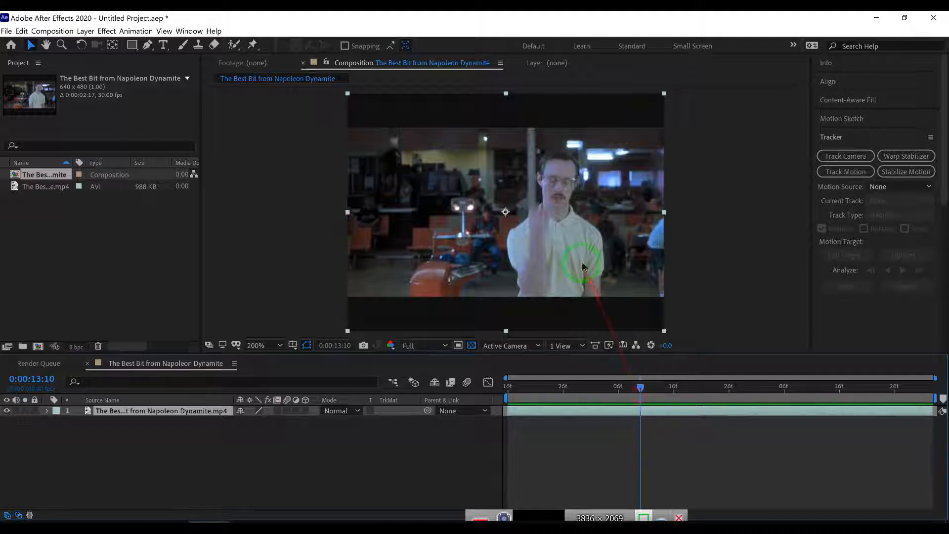
left_click_drag(641, 387, 775, 396)
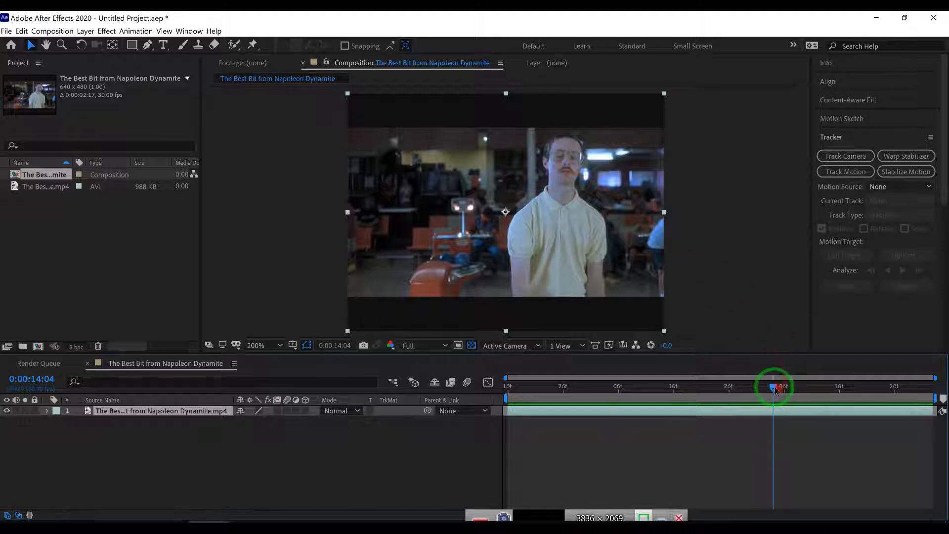
left_click_drag(775, 387, 893, 391)
left_click_drag(669, 384, 513, 388)
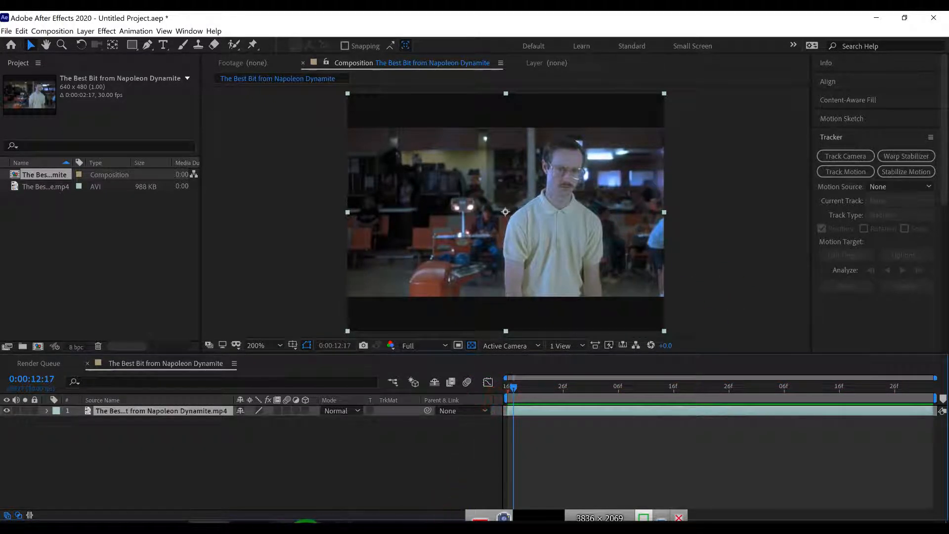
Switch to File Explorer, find the 232 x 352 "1 mir series strainght.png" head image, and import it into the After Effects project.
left_click(306, 522)
scroll(723, 365, "down", 5)
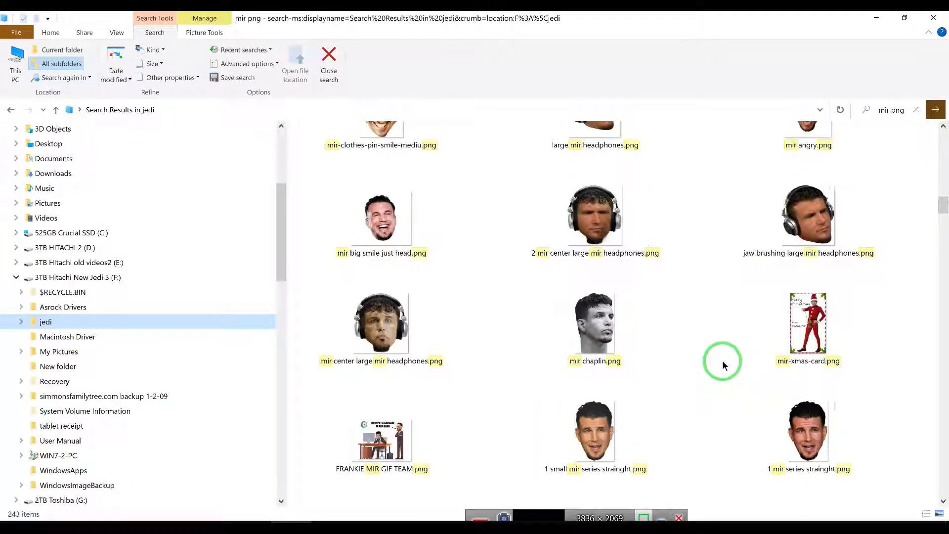
scroll(722, 365, "down", 3)
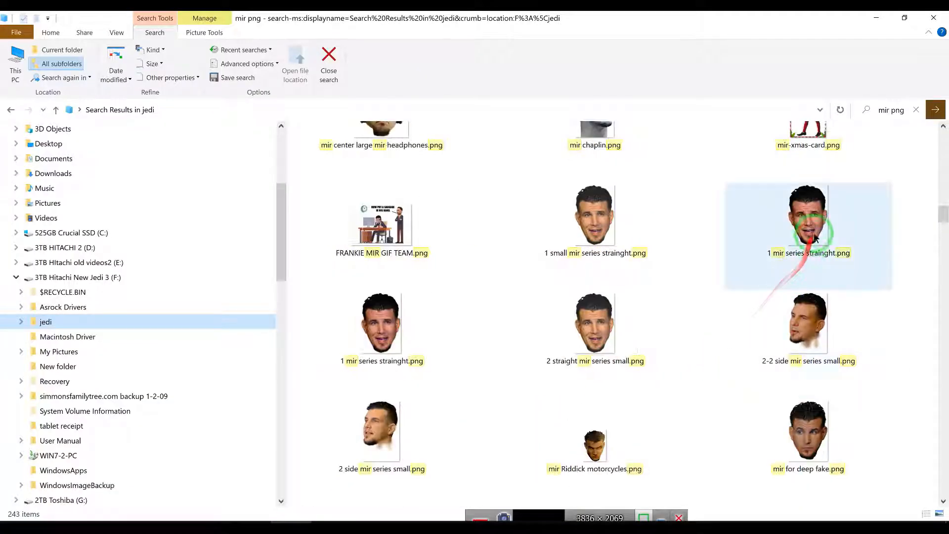
mouse_move(816, 227)
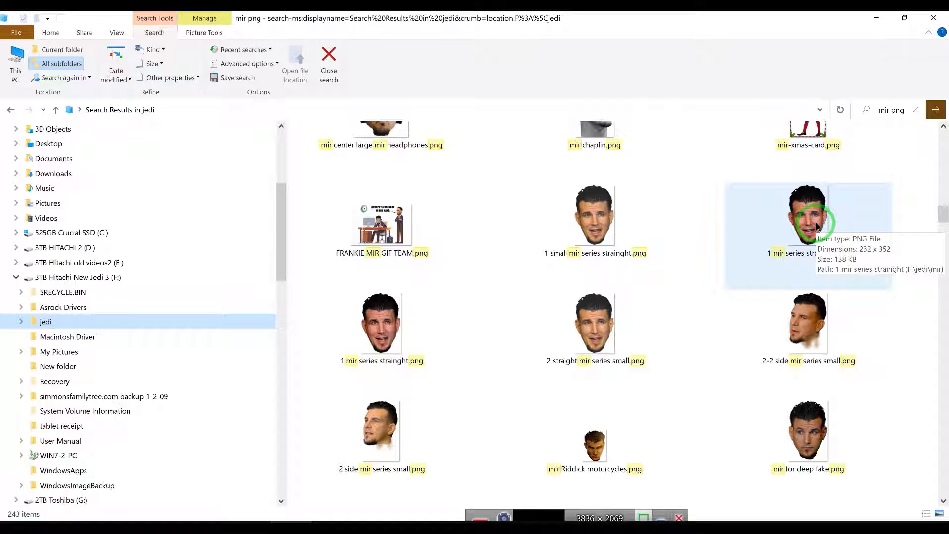
mouse_move(817, 227)
left_mouse_down()
mouse_move(796, 224)
mouse_move(704, 265)
mouse_move(782, 259)
mouse_move(806, 220)
left_mouse_up()
mouse_move(813, 218)
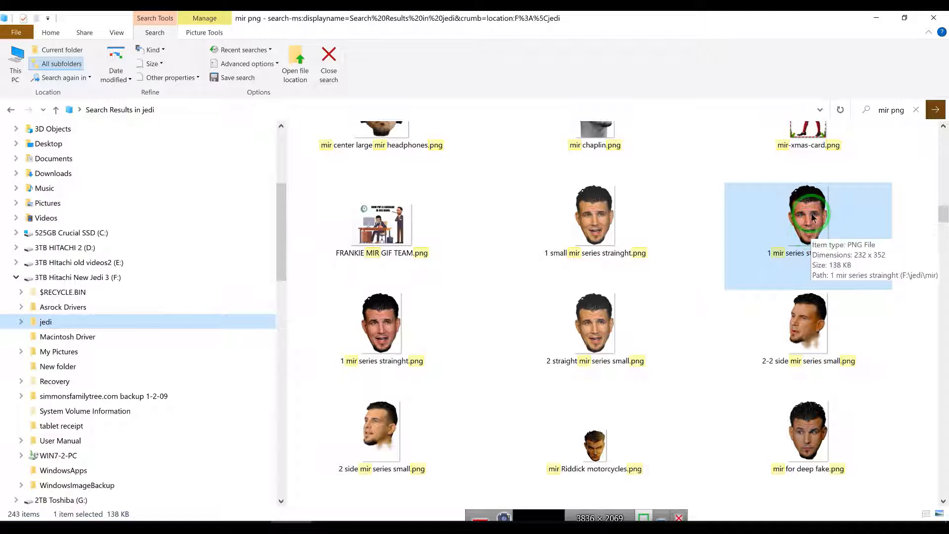
left_click_drag(813, 215, 204, 513)
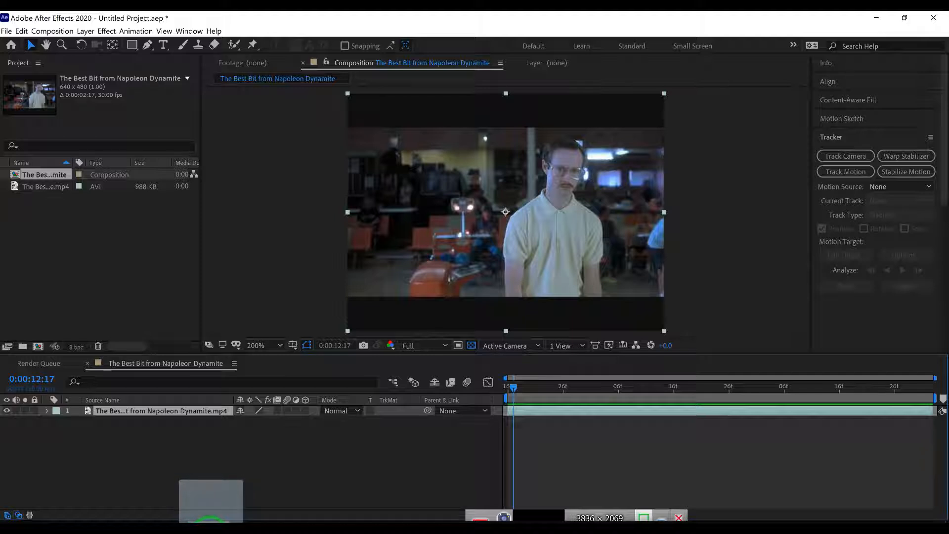
left_click_drag(214, 532, 39, 239)
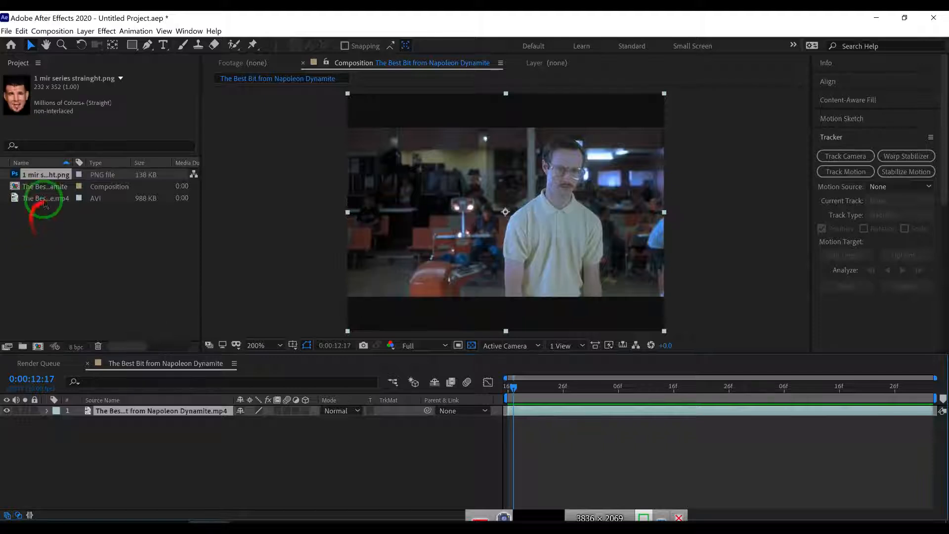
Rename the imported head image in the project to "mir series strainght.png".
right_click(28, 177)
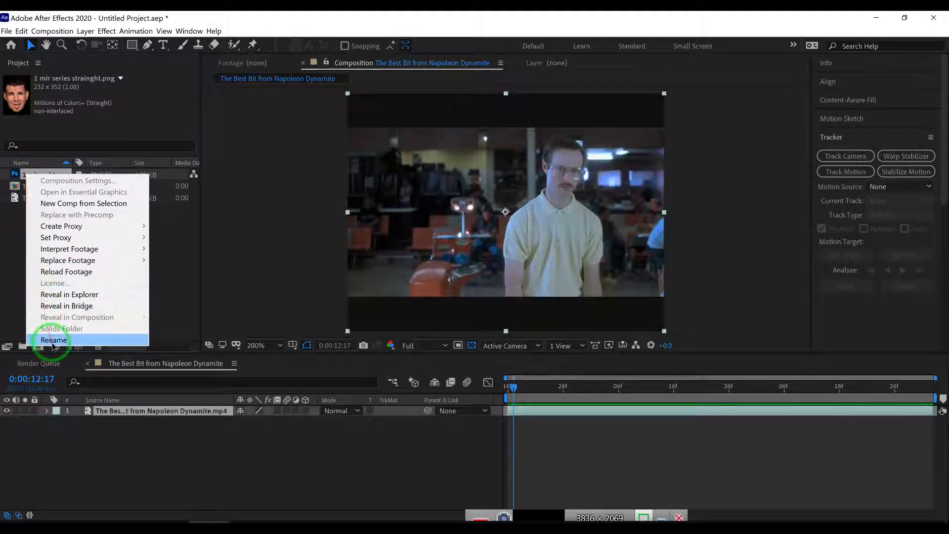
left_click(29, 339)
left_click_drag(28, 174, 6, 178)
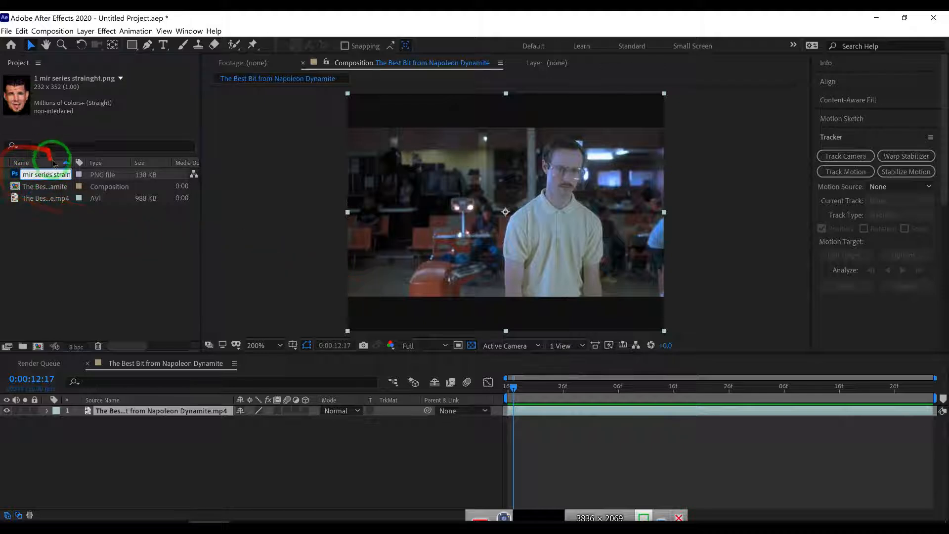
left_click(52, 177)
left_click(54, 176)
left_click(15, 177)
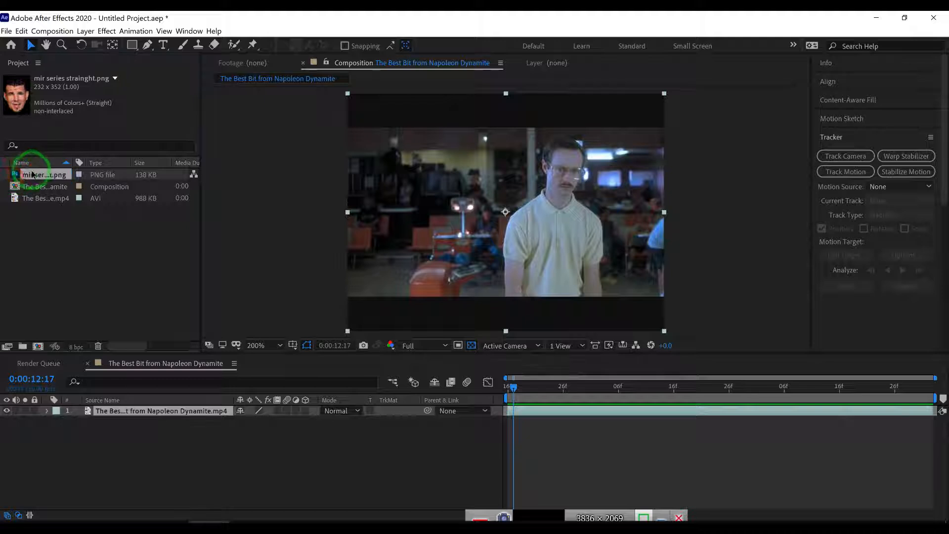
Add the head image as the top layer, scale it to about 44.8%, and place it over the man's head.
left_click_drag(37, 173, 96, 410)
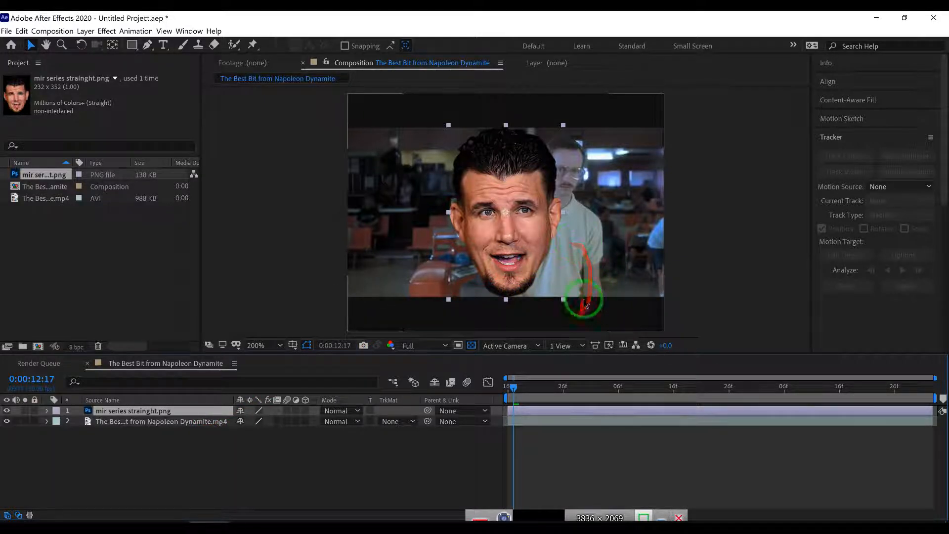
left_click_drag(564, 302, 564, 190)
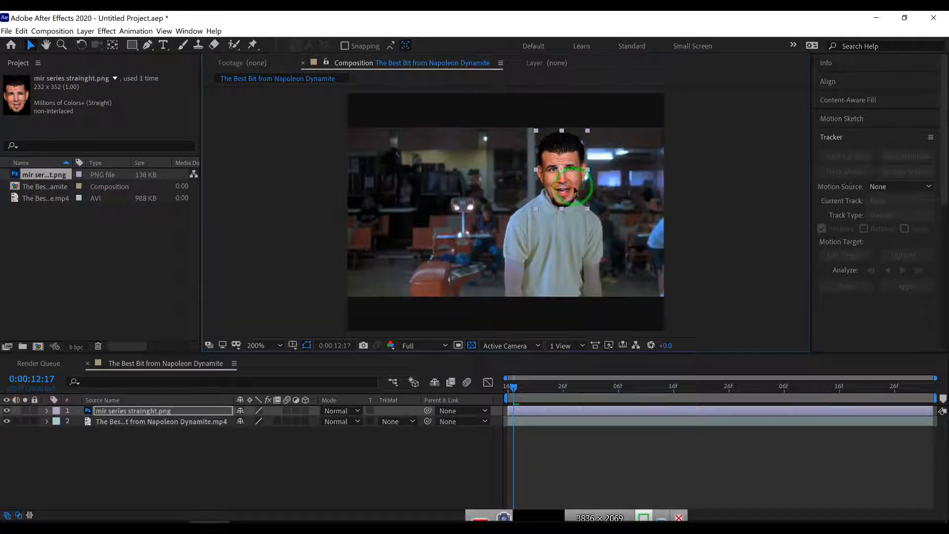
scroll(575, 190, "up", 2)
left_click_drag(621, 174, 610, 191)
scroll(627, 185, "down", 2)
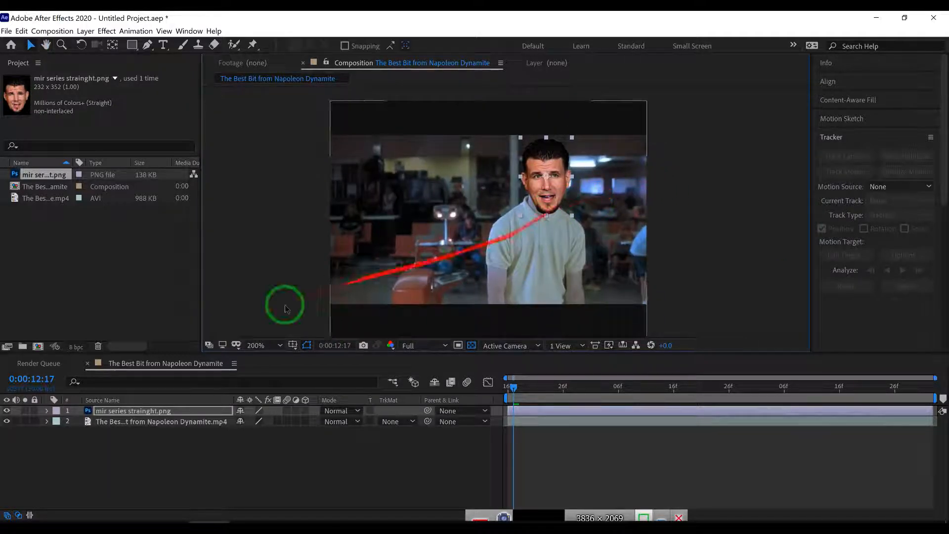
left_click_drag(547, 170, 563, 199)
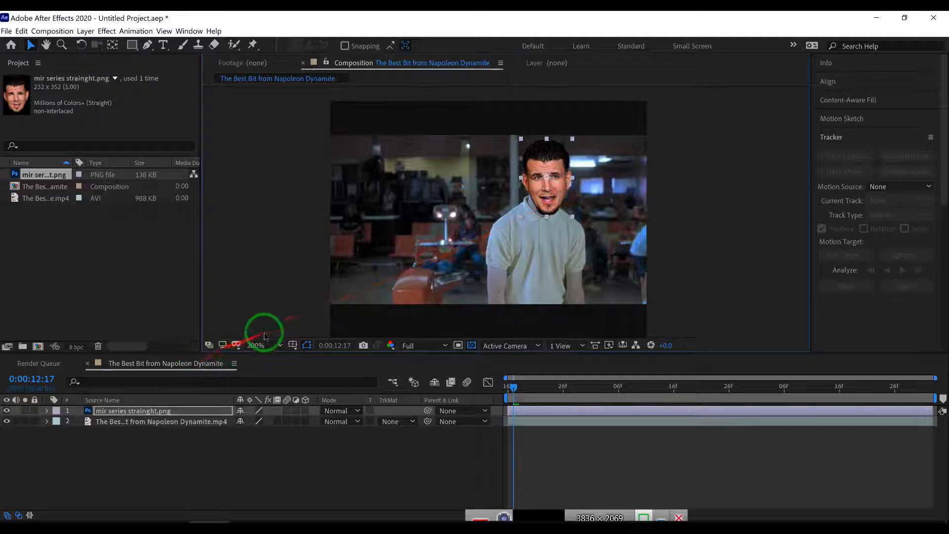
Show the head layer's Transform properties and set its rotation to 7.1°.
left_click(47, 412)
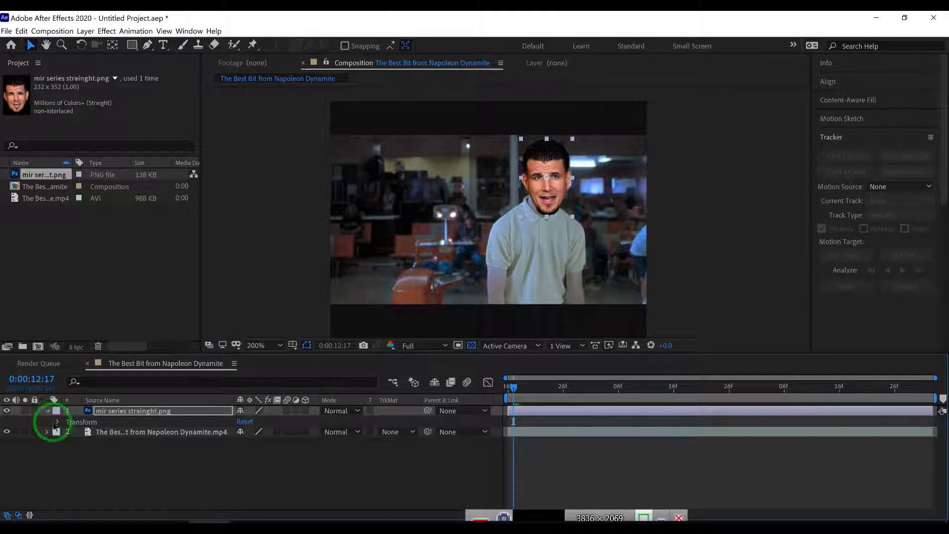
left_click(57, 422)
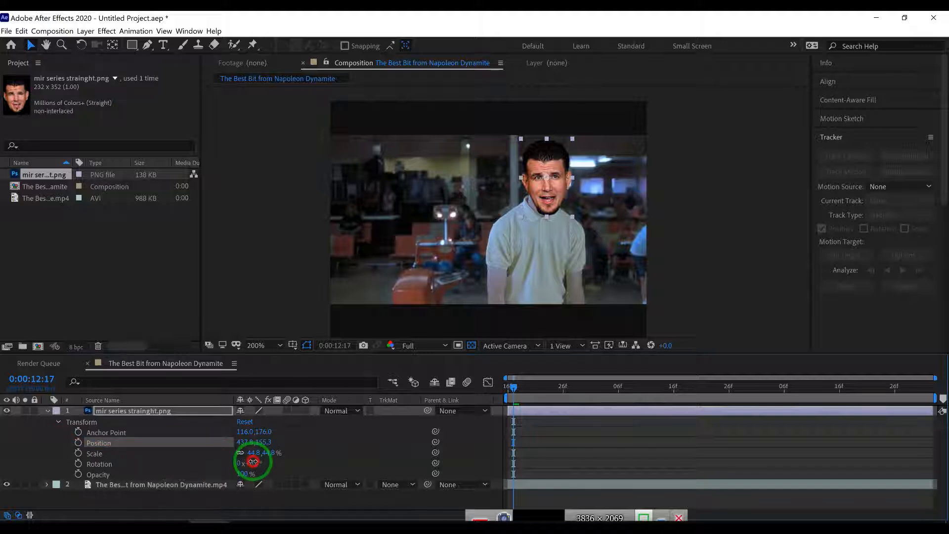
left_click_drag(253, 462, 255, 462)
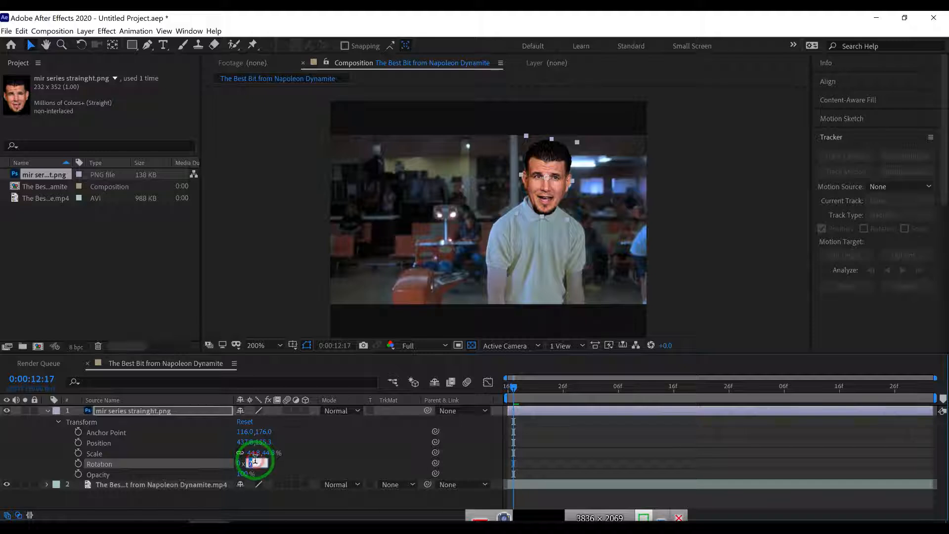
left_click(292, 465)
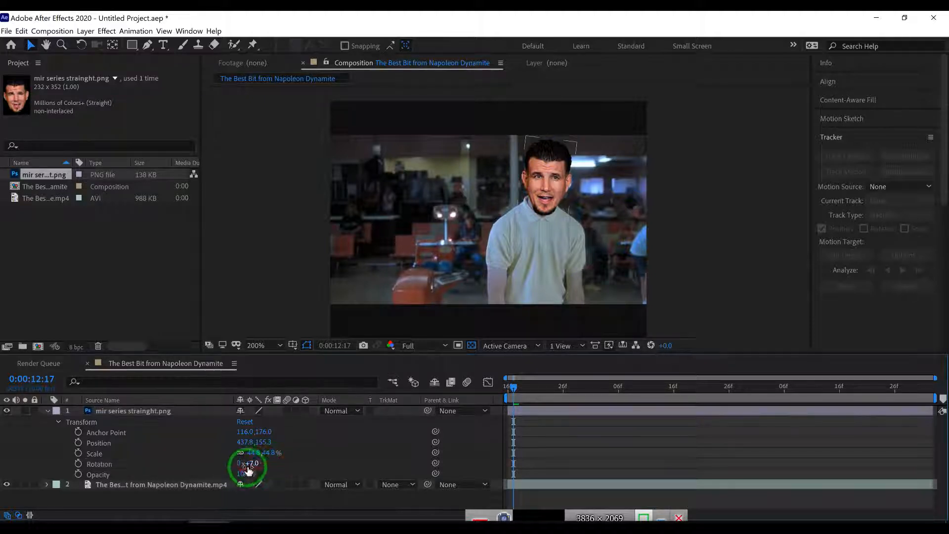
left_click(256, 462)
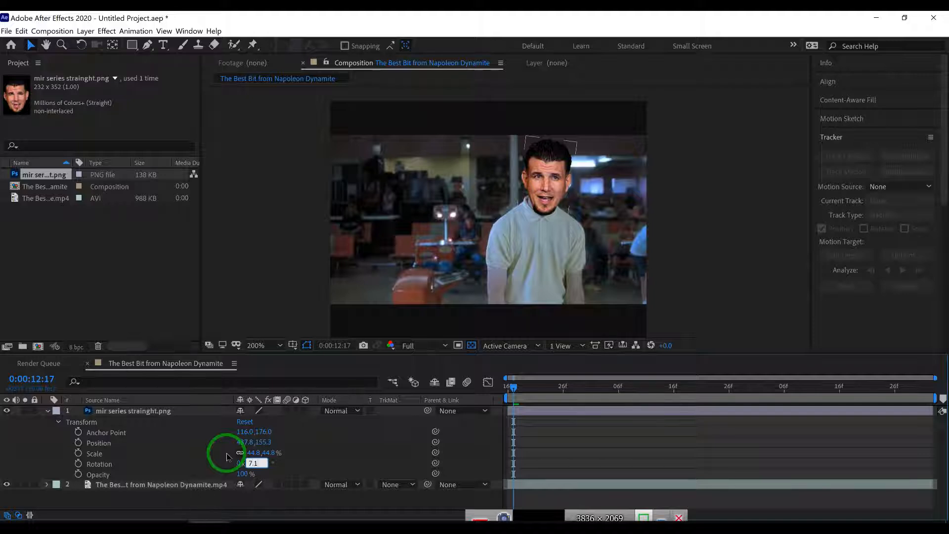
key("Return")
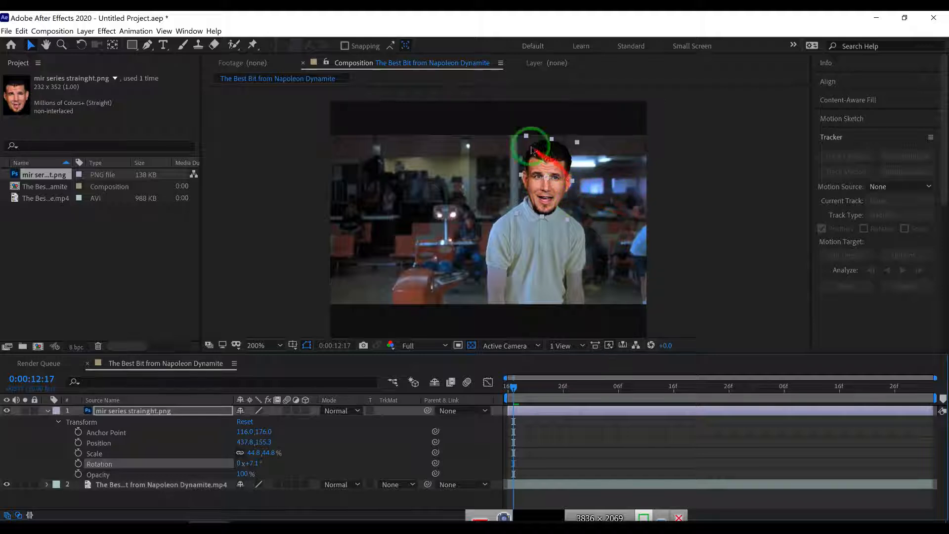
Look up the zoom commands and try zooming the composition view in and out between 50% and 400%.
left_click(165, 31)
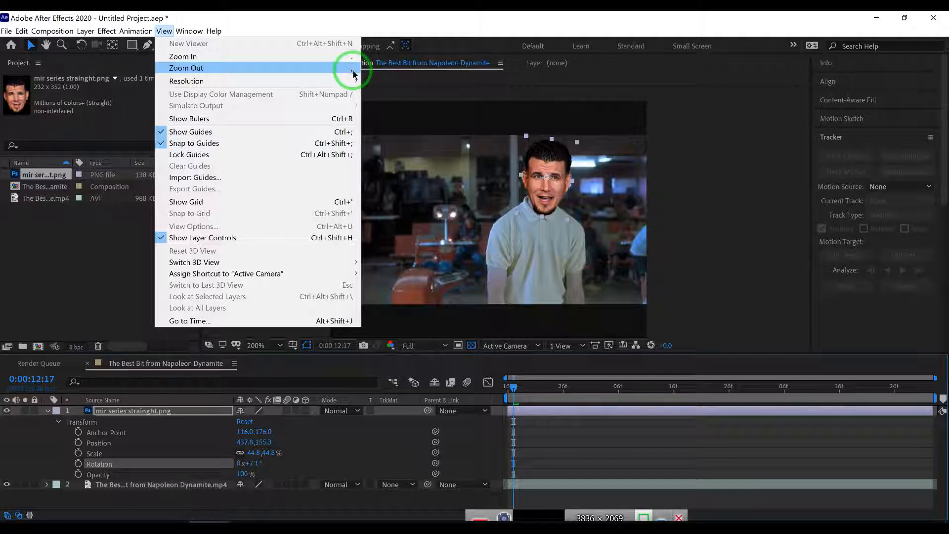
left_click(541, 22)
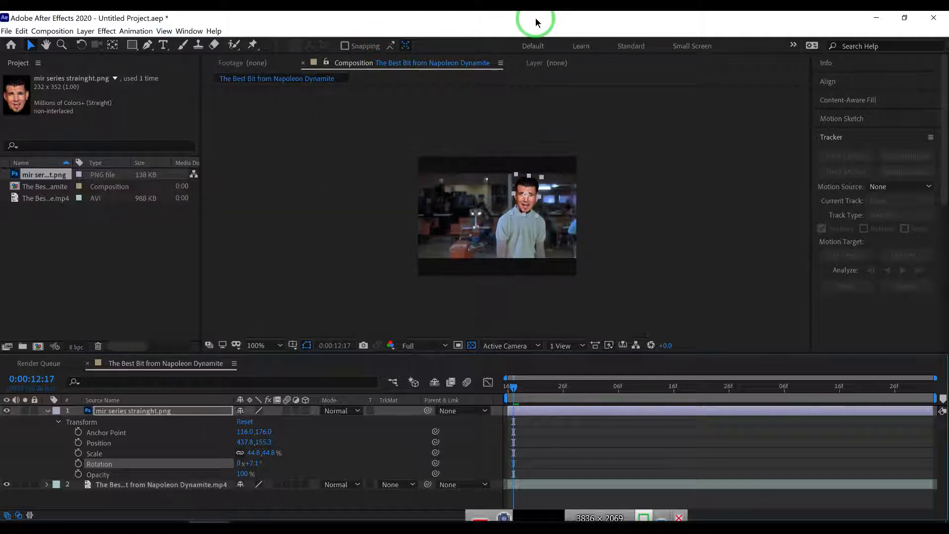
key("period")
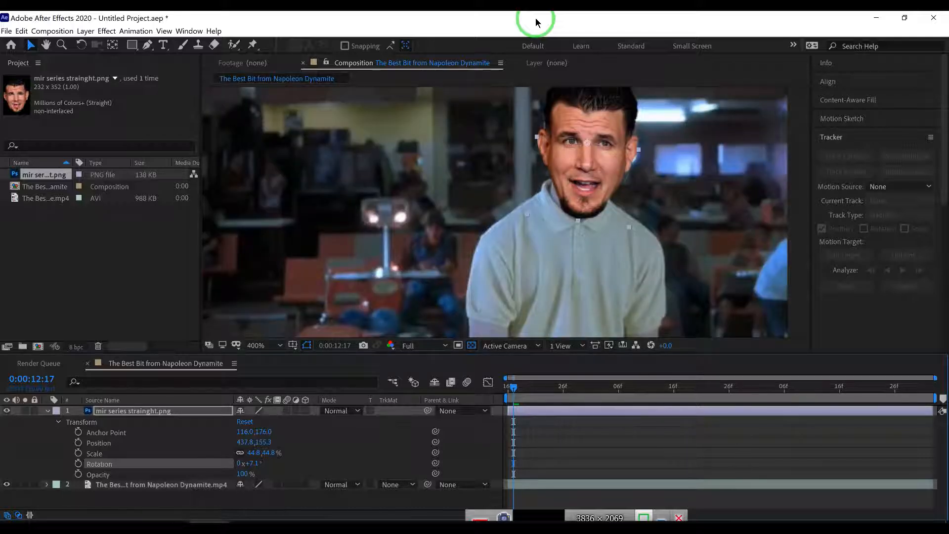
key("comma")
key("comma")
key("comma")
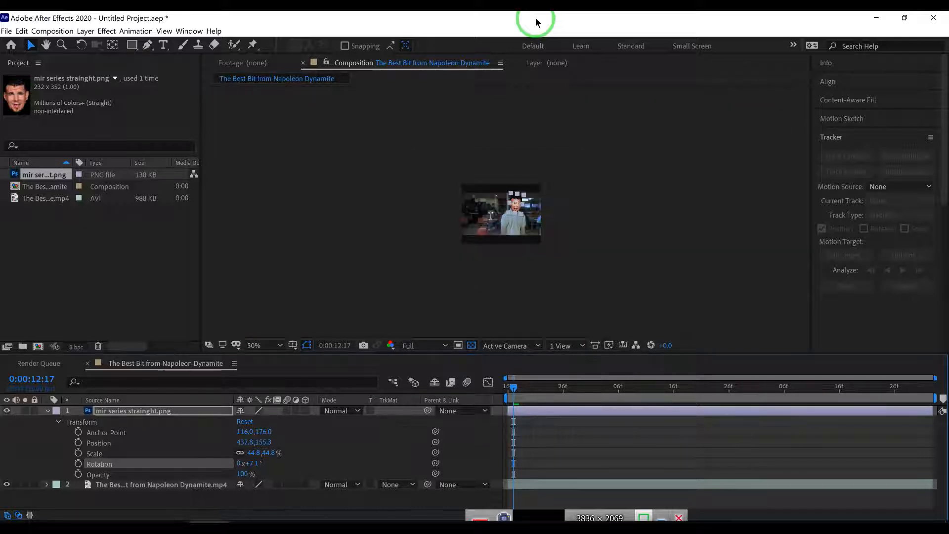
key("period")
key("period")
key("period")
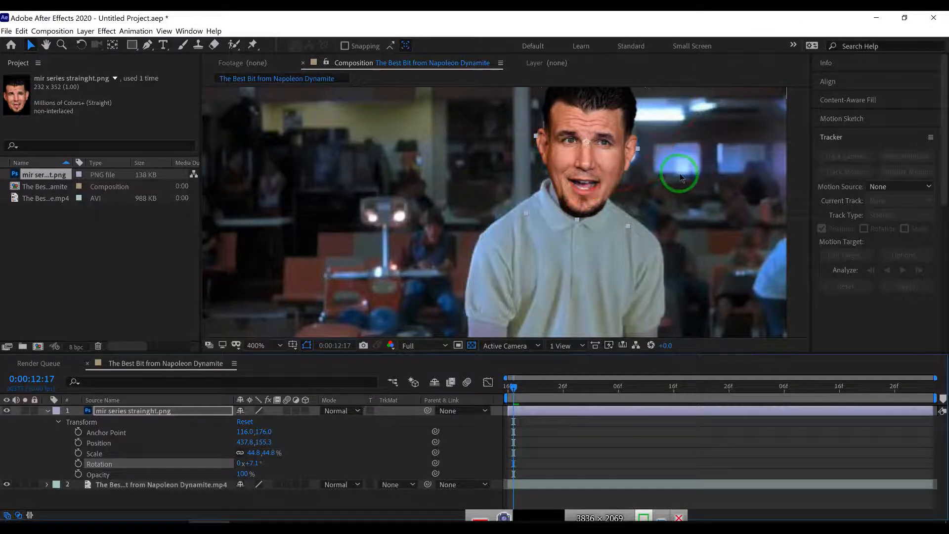
scroll(680, 174, "down", 2)
scroll(546, 199, "up", 2)
scroll(546, 199, "up", 1)
scroll(657, 191, "down", 1)
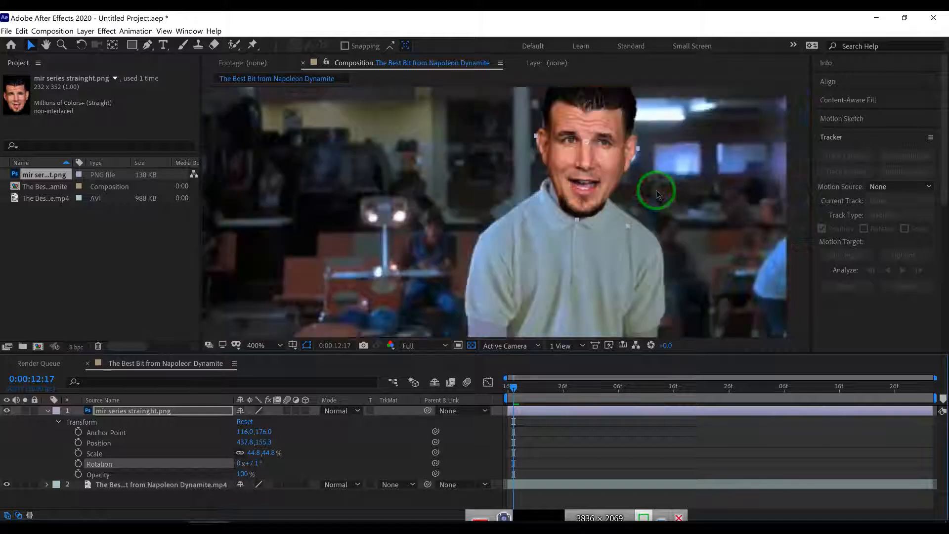
Nudge the head layer to about 435.3, 153.0, and hide and show it to compare it with the man's head.
left_click_drag(642, 176, 575, 230)
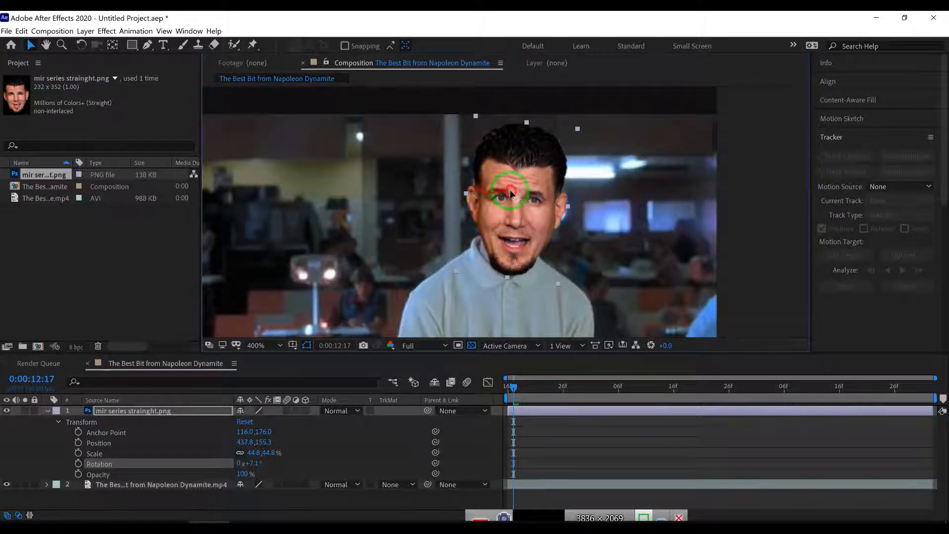
mouse_move(511, 190)
left_mouse_down()
mouse_move(483, 194)
mouse_move(509, 191)
left_mouse_up()
scroll(508, 191, "down", 1)
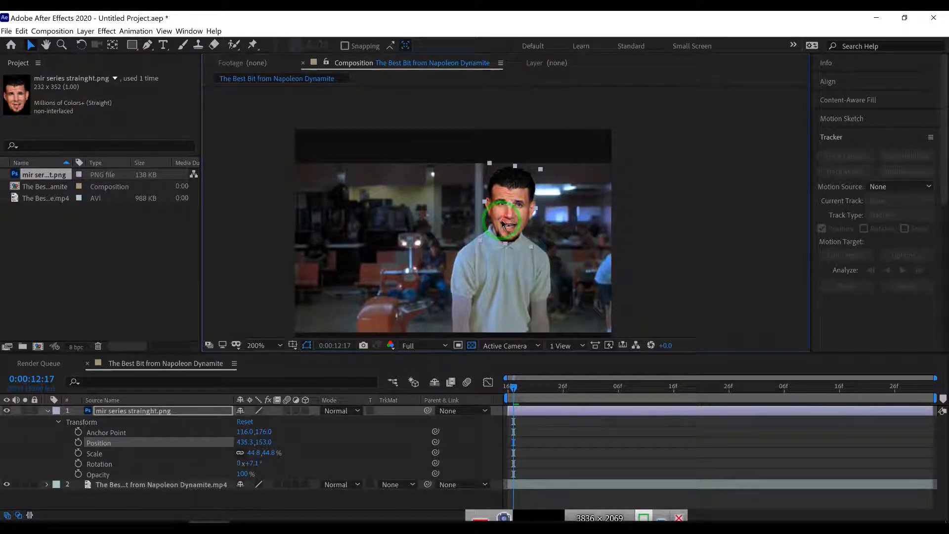
left_click(6, 410)
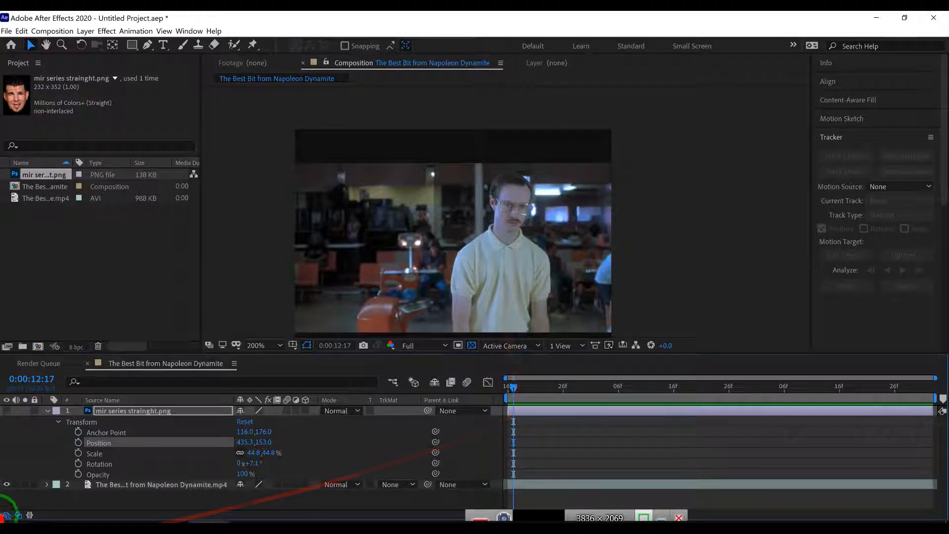
left_click(6, 411)
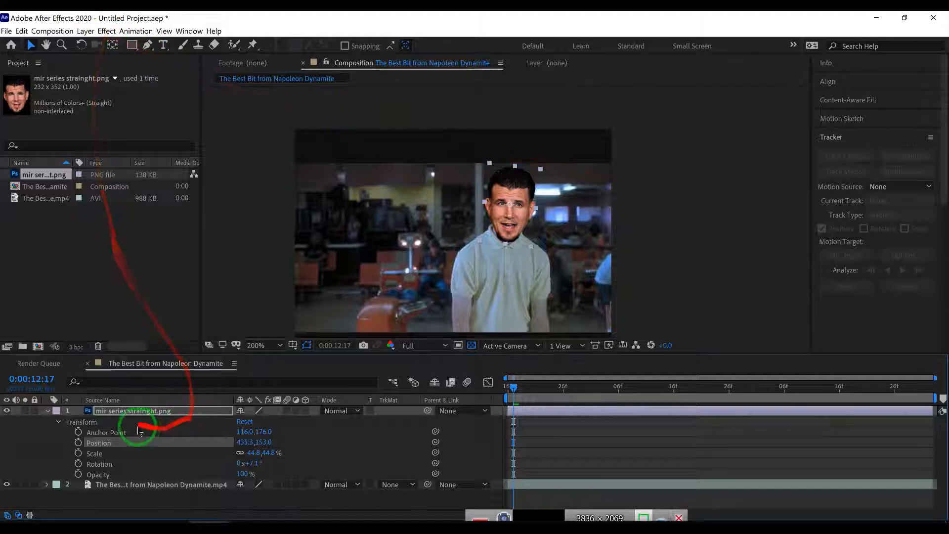
Apply the Photo Filter color correction effect to the head layer with the Green filter, and collapse the layer's properties.
left_click(131, 411)
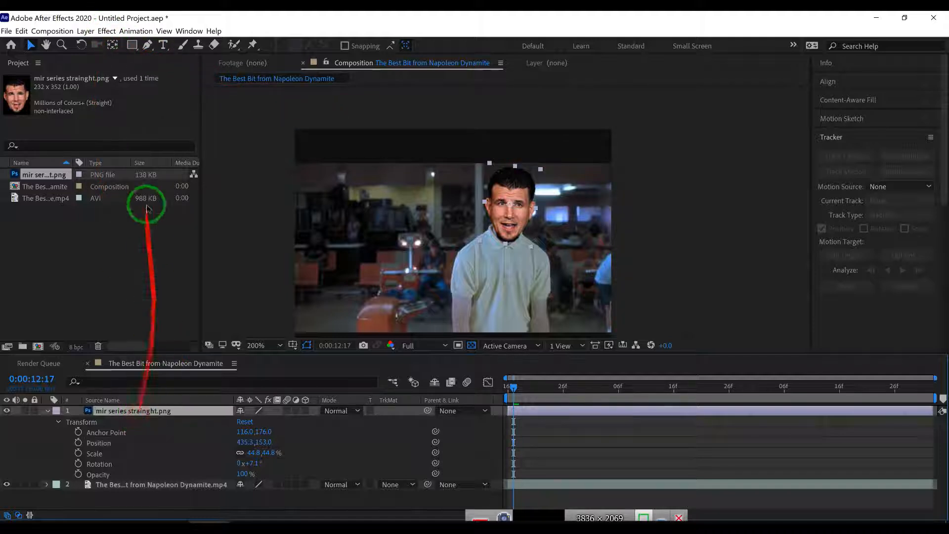
left_click(107, 31)
mouse_move(177, 148)
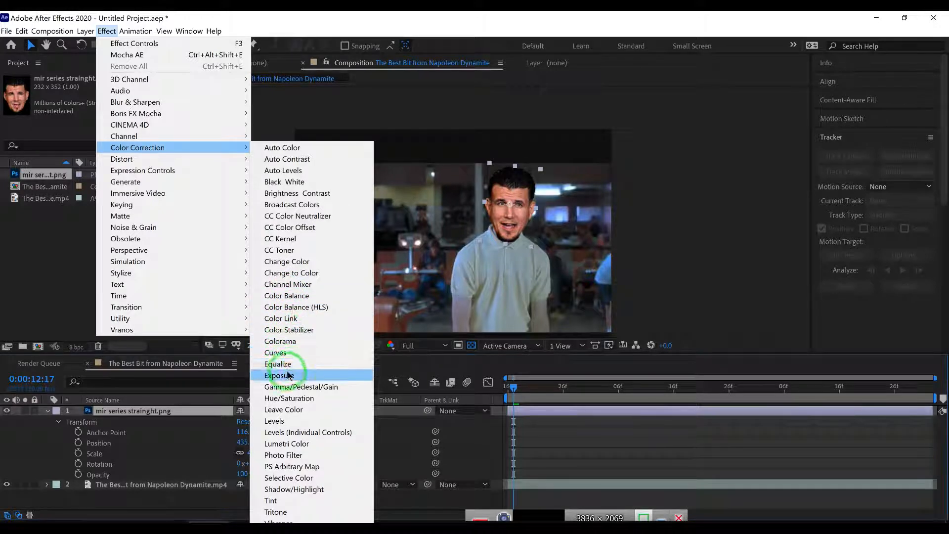
left_click(300, 456)
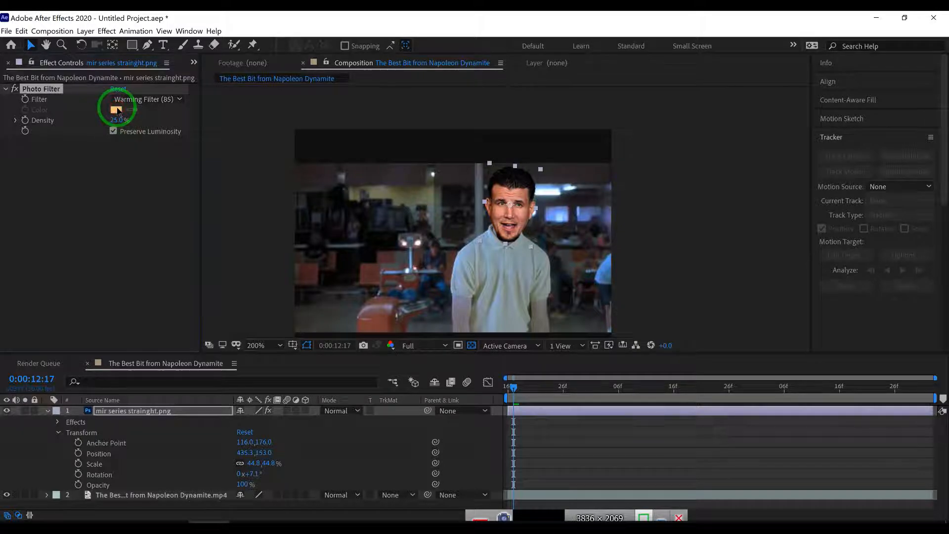
left_click(136, 99)
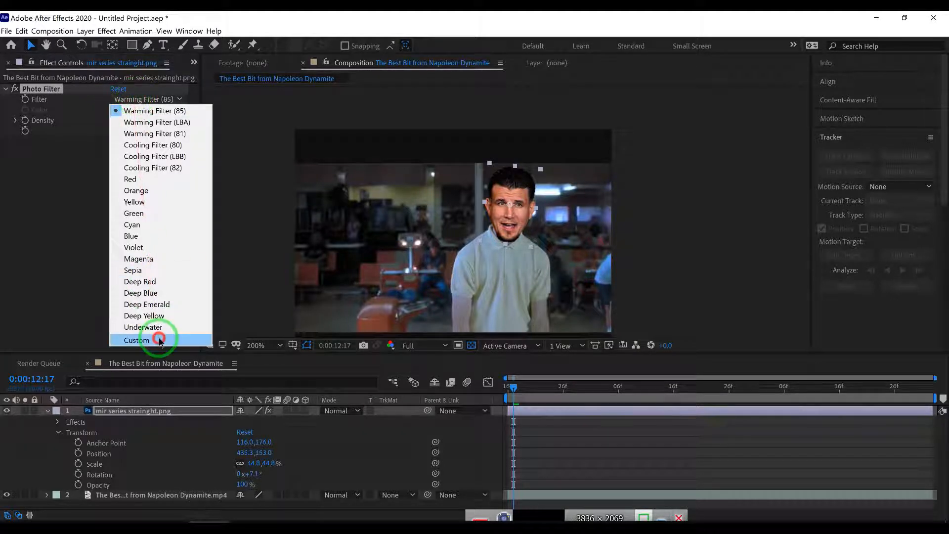
left_click(143, 213)
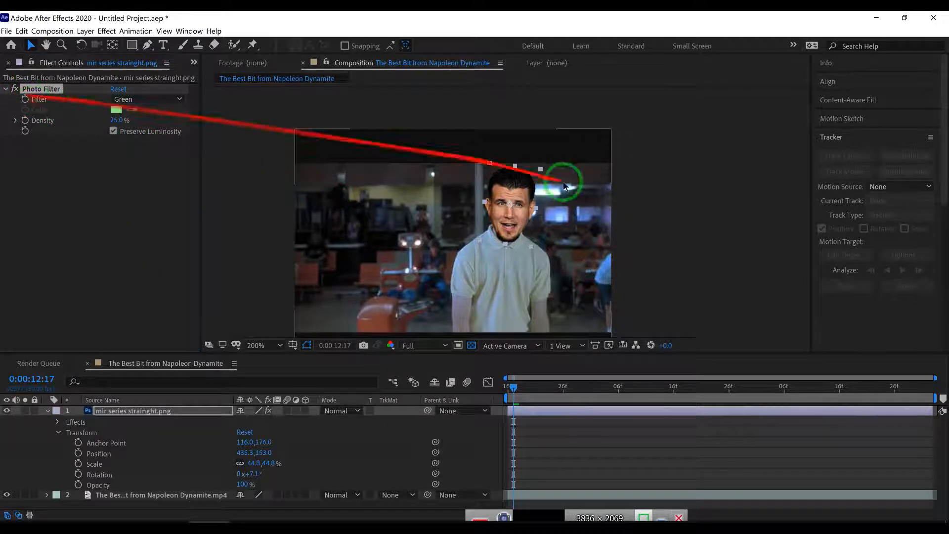
left_click(47, 411)
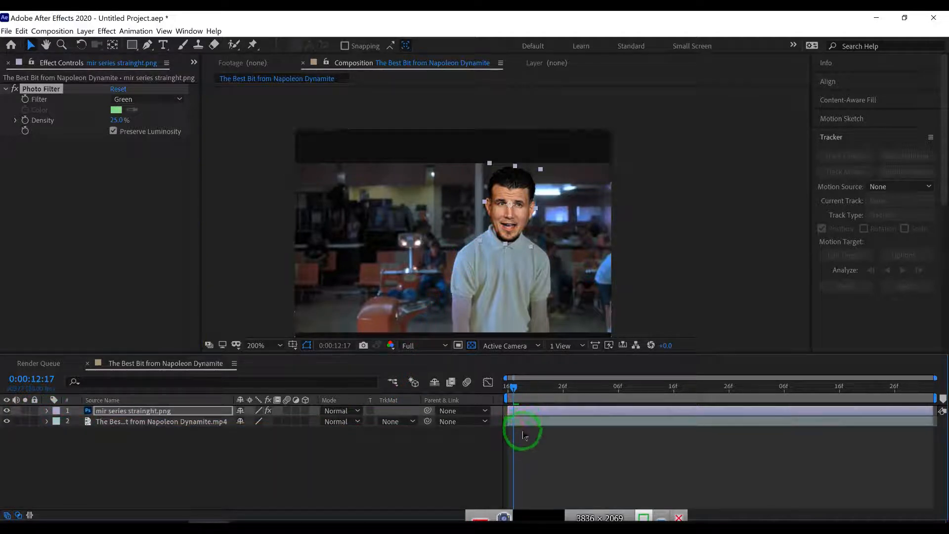
Hide the Mir head layer and move the current time to the clip's first frame at 0:00:12:16.
left_click(6, 410)
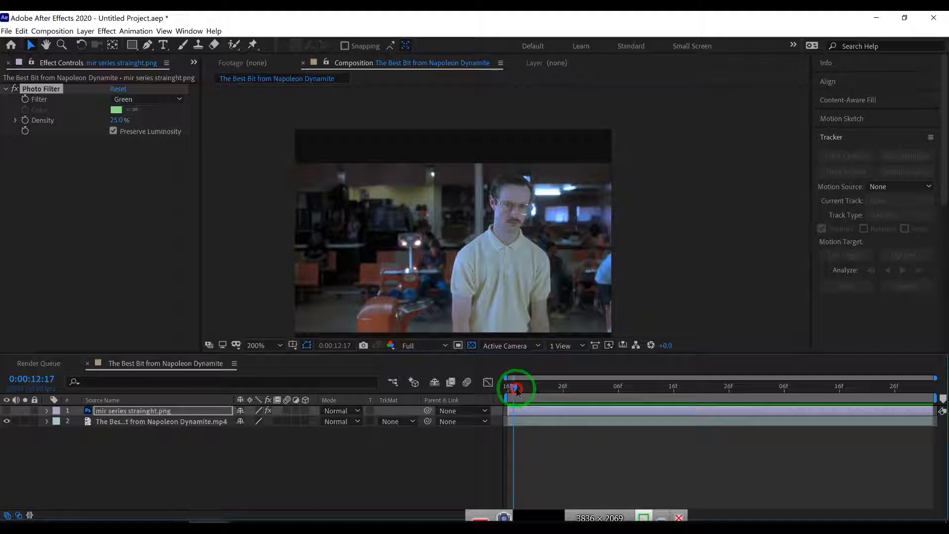
left_click_drag(517, 391, 509, 270)
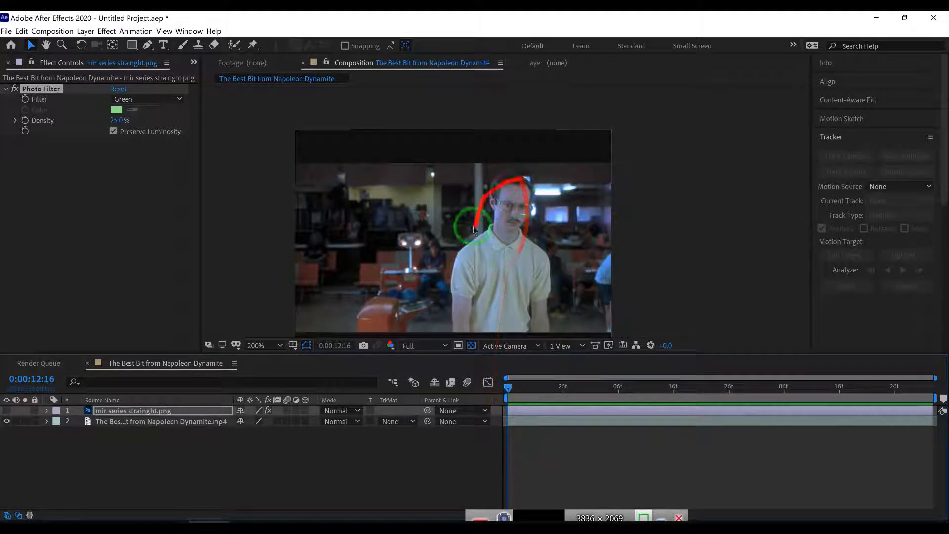
Create a null object above the head layer and rename it mir Null 1.
left_click(168, 411)
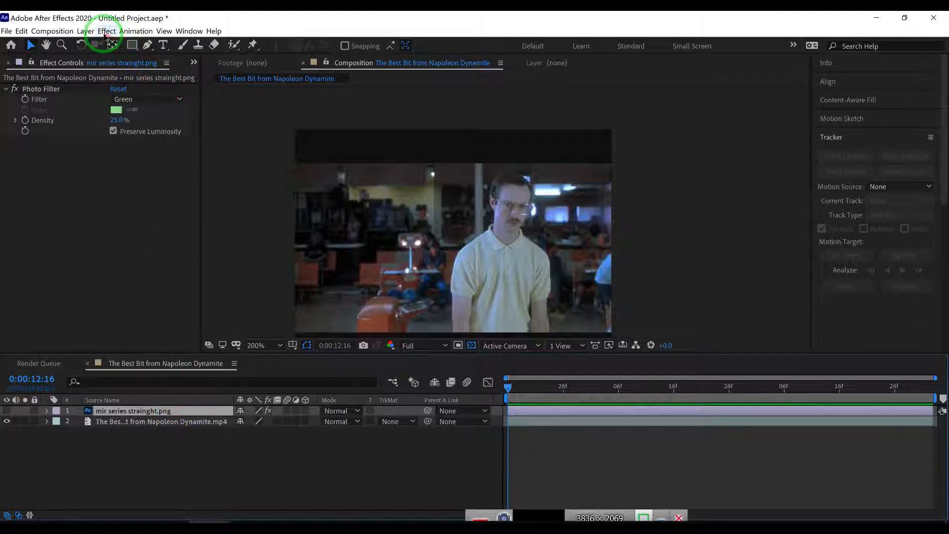
left_click(86, 31)
mouse_move(92, 43)
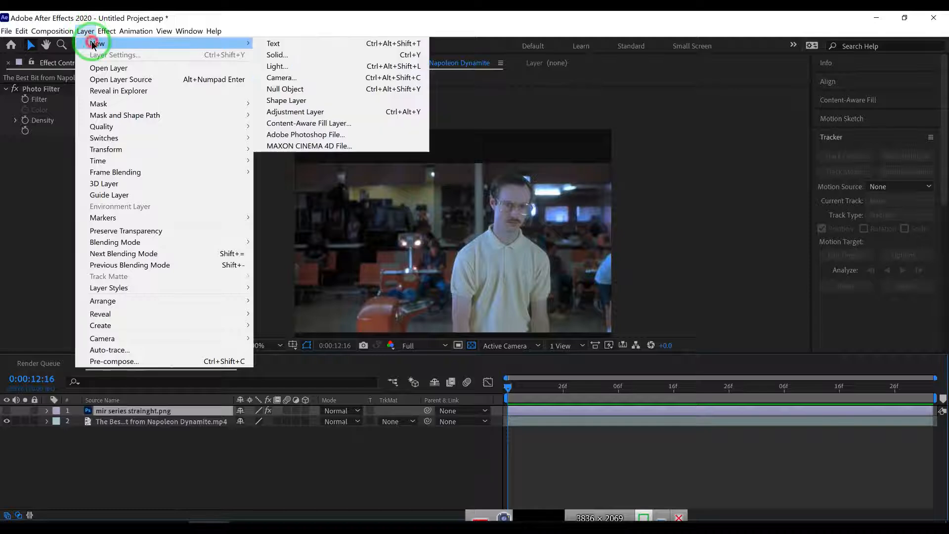
left_click(285, 90)
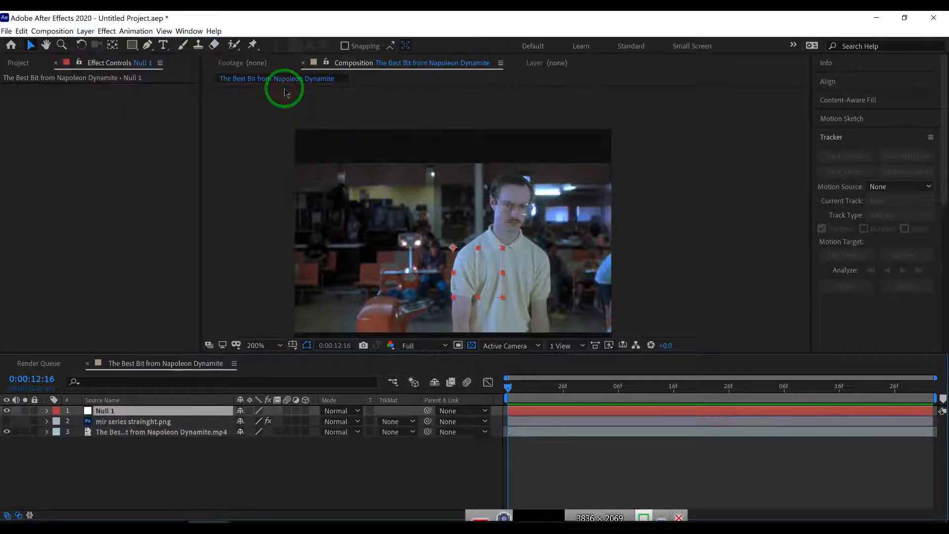
right_click(101, 414)
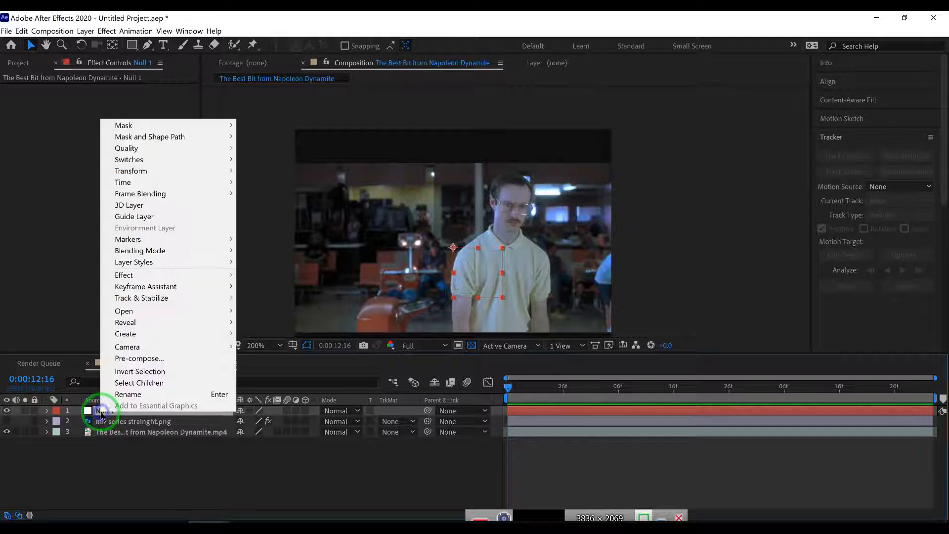
left_click(128, 394)
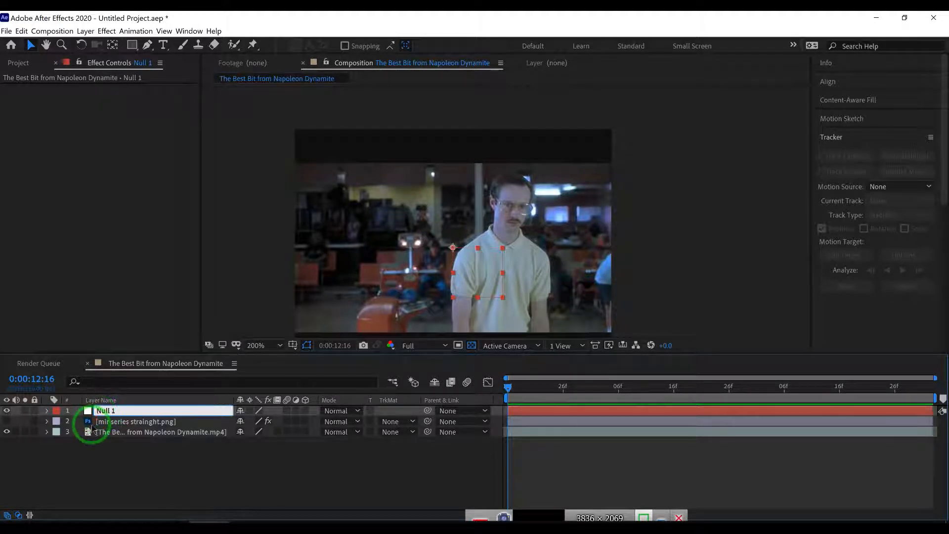
key("Return")
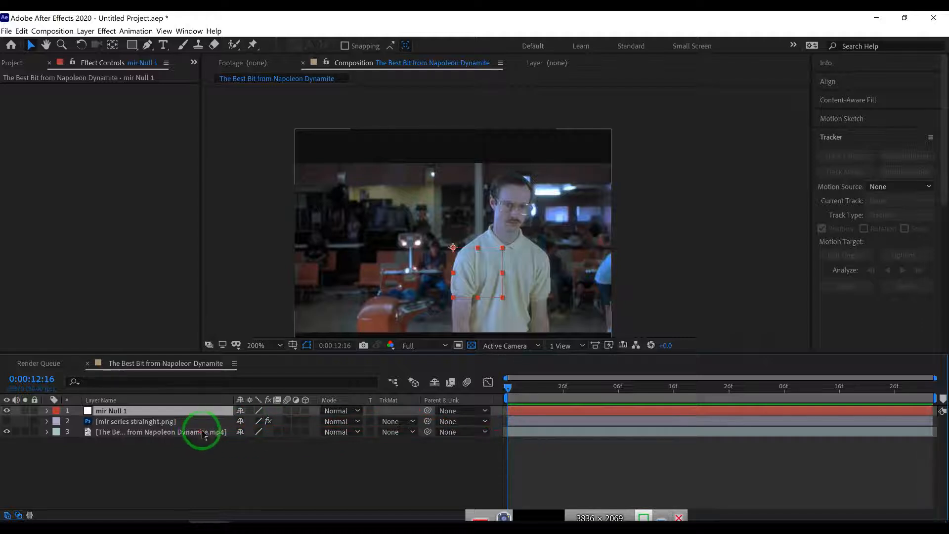
Apply Track in Boris FX Mocha to the Napoleon Dynamite video layer and launch Mocha AE from the effect.
left_click(150, 433)
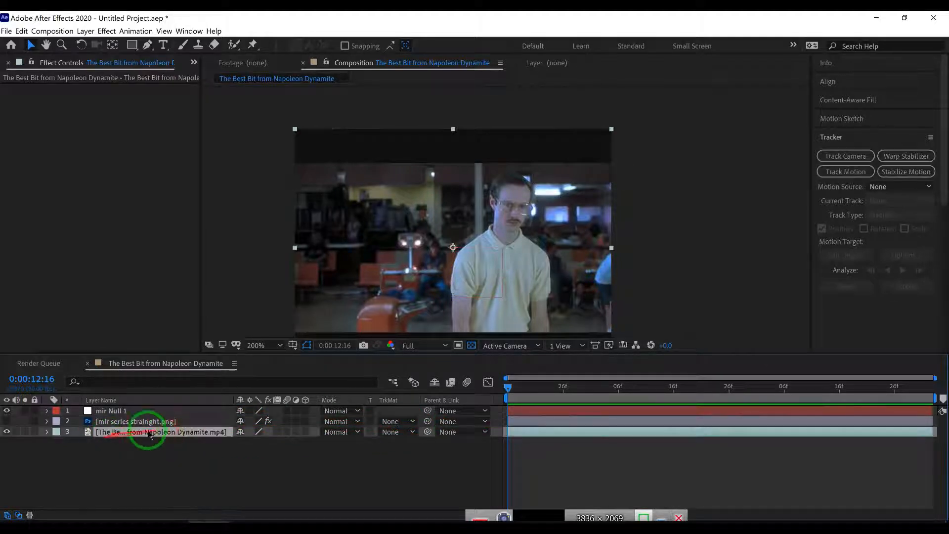
left_click(145, 32)
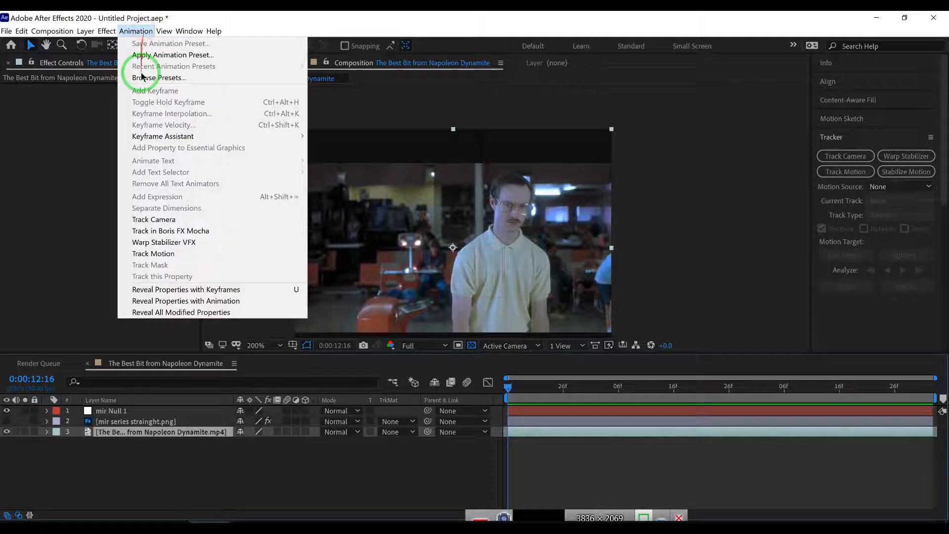
left_click(158, 232)
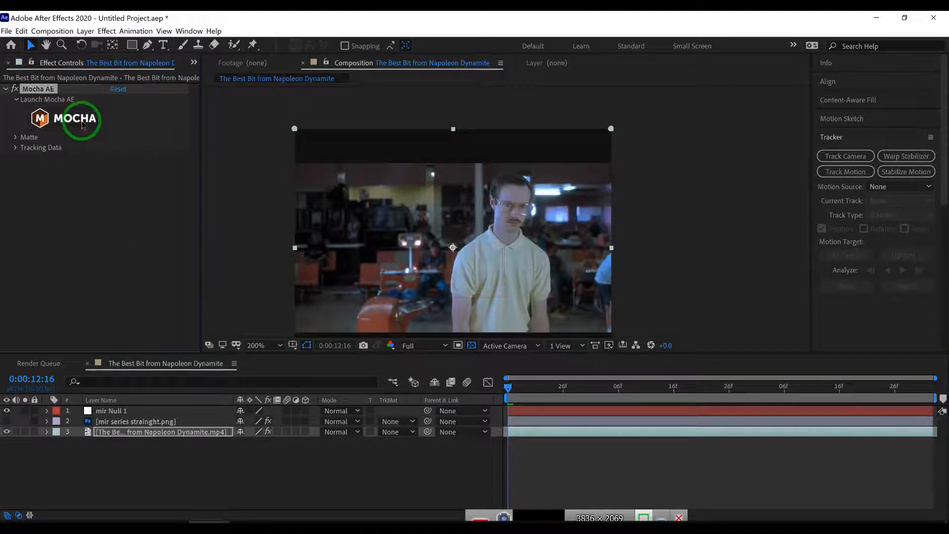
left_click(73, 125)
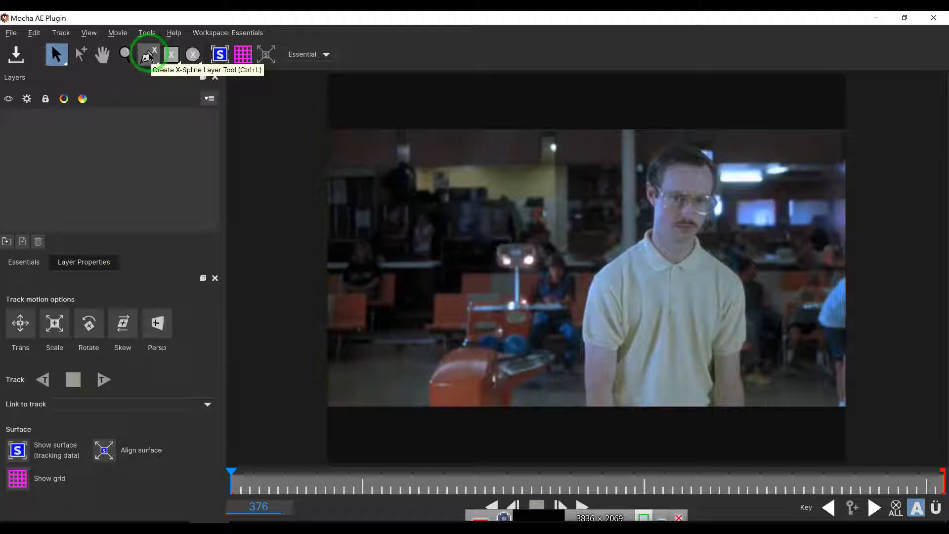
Activate the Create X-Spline Layer tool.
left_click(149, 56)
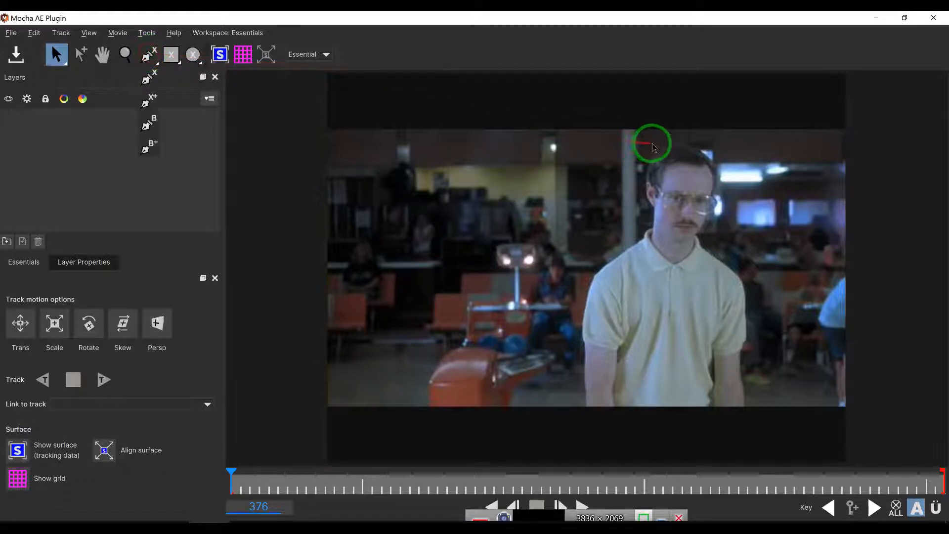
left_click(146, 55)
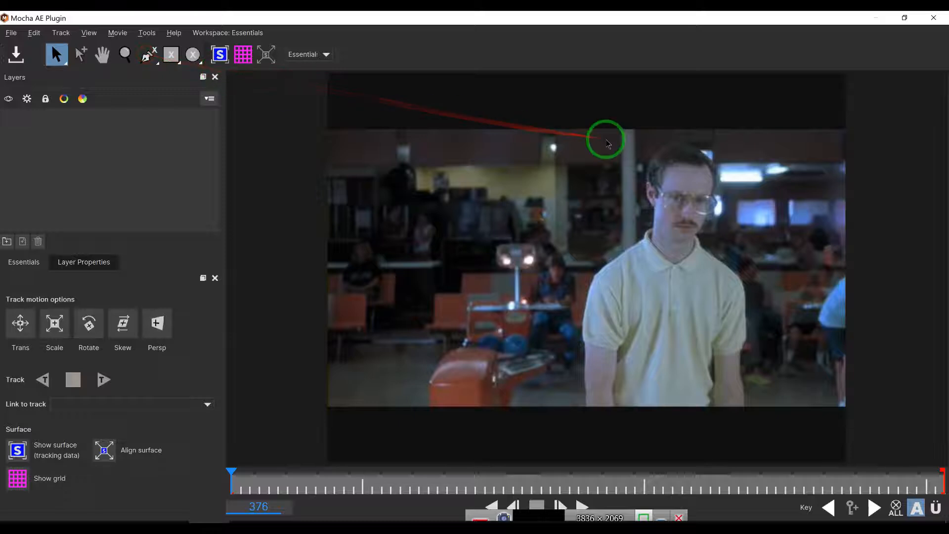
left_click(150, 61)
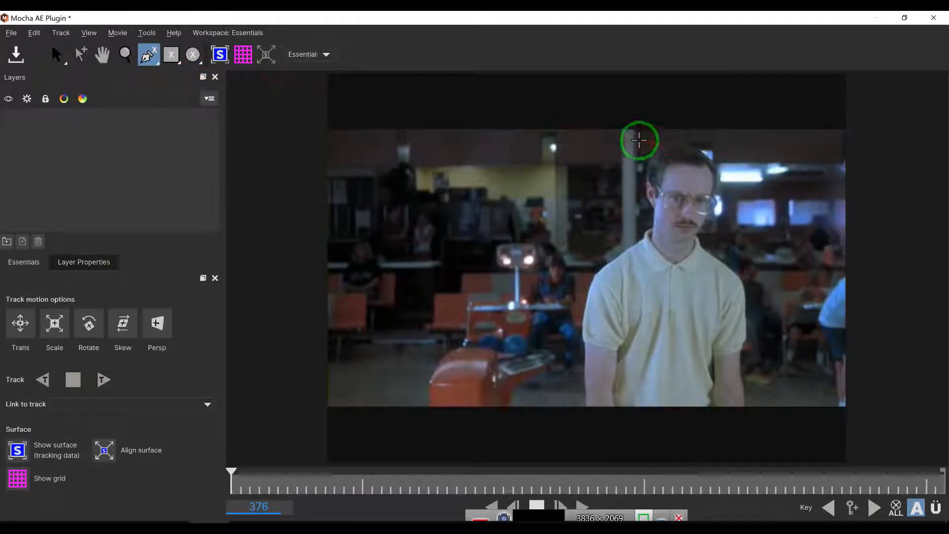
left_click(641, 140)
left_click(747, 155)
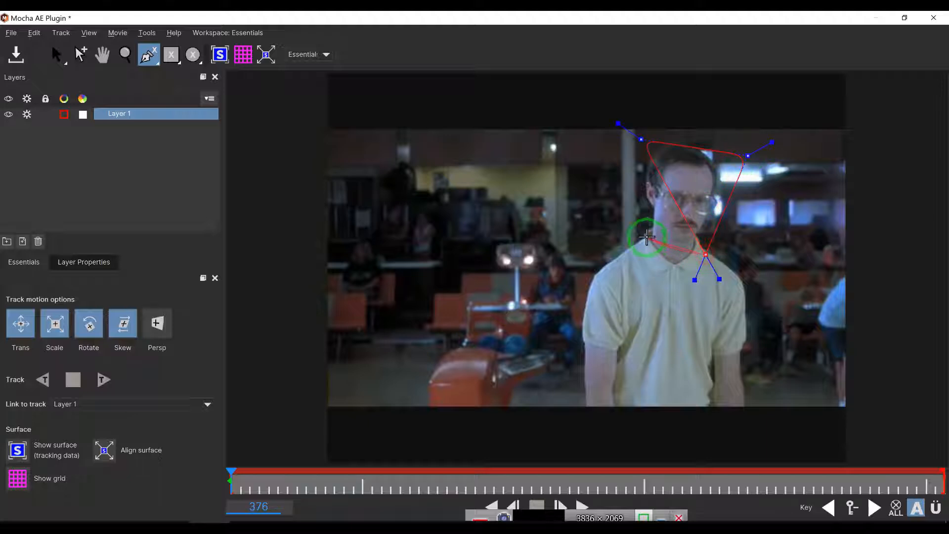
left_click(643, 237)
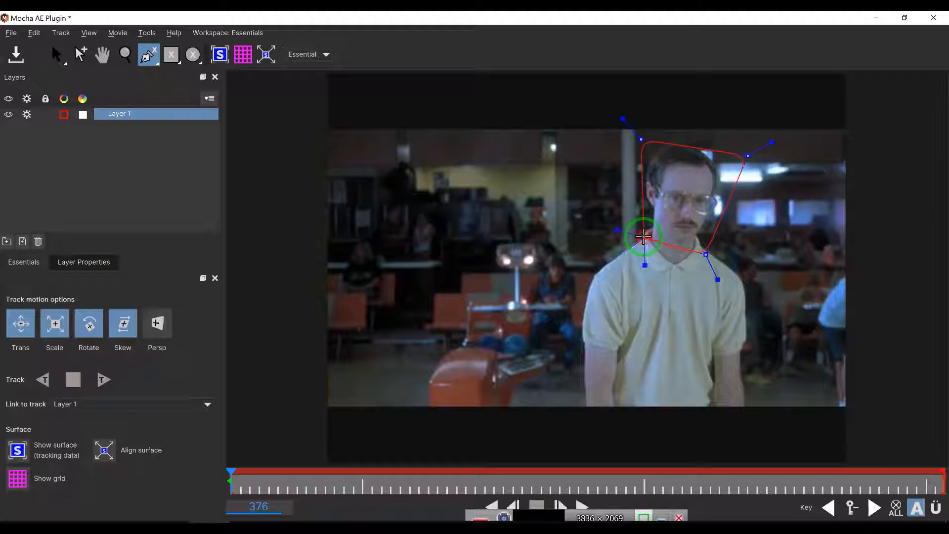
left_click(746, 159)
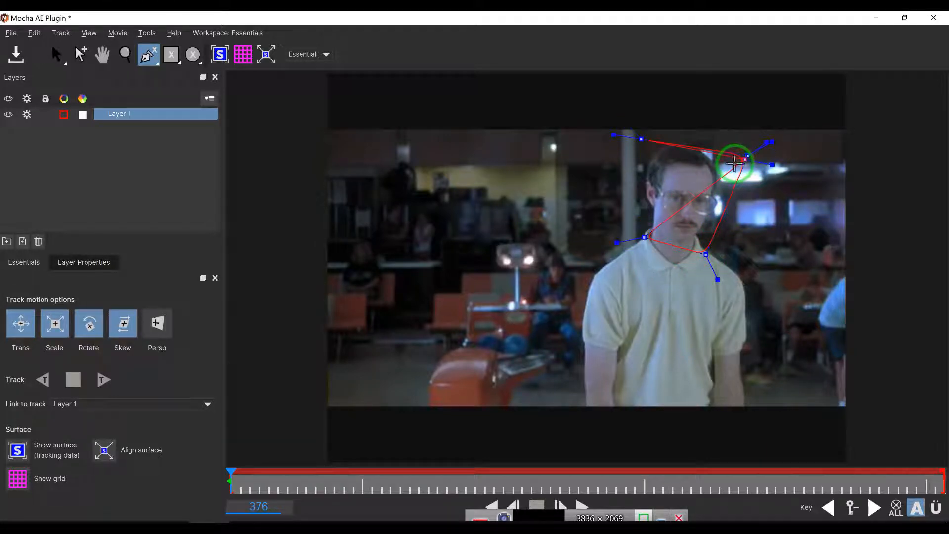
right_click(732, 163)
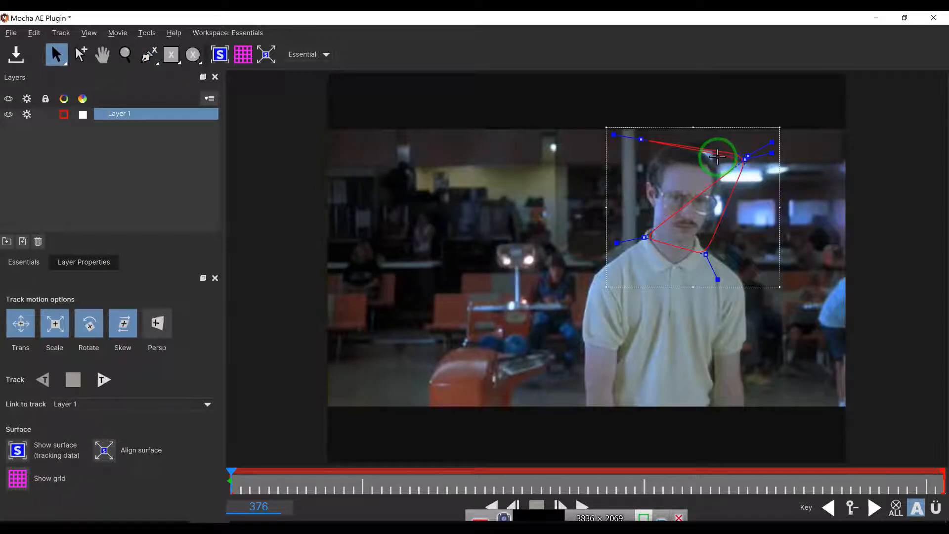
key("ctrl+z")
key("ctrl+z")
key("ctrl+z")
key("ctrl+z")
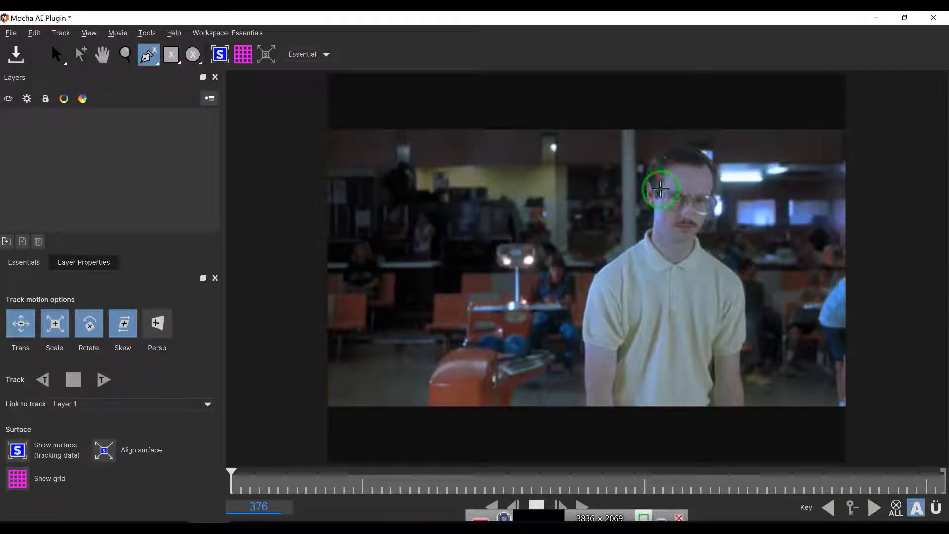
Outline the man's face from the glasses to the mouth with a four-point X-spline and track it forward through the clip.
left_click(663, 193)
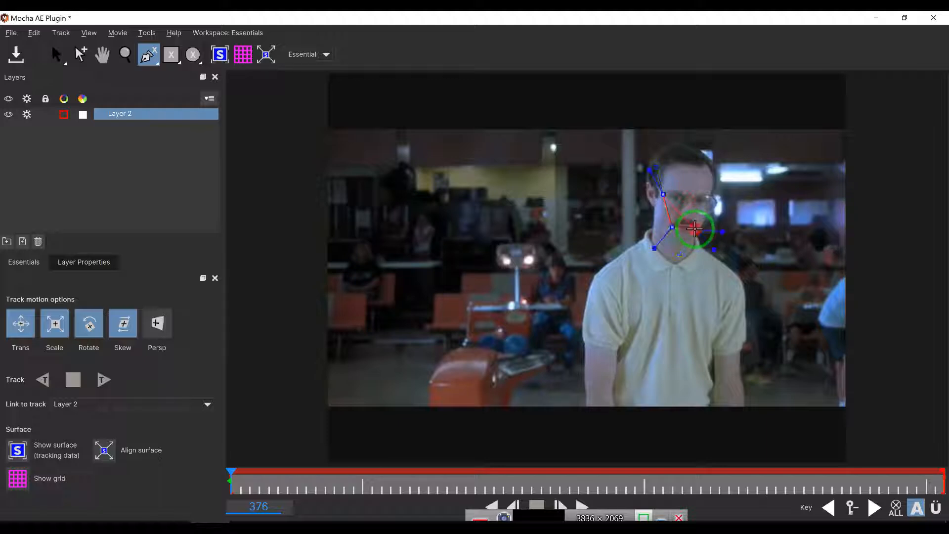
left_click(695, 229)
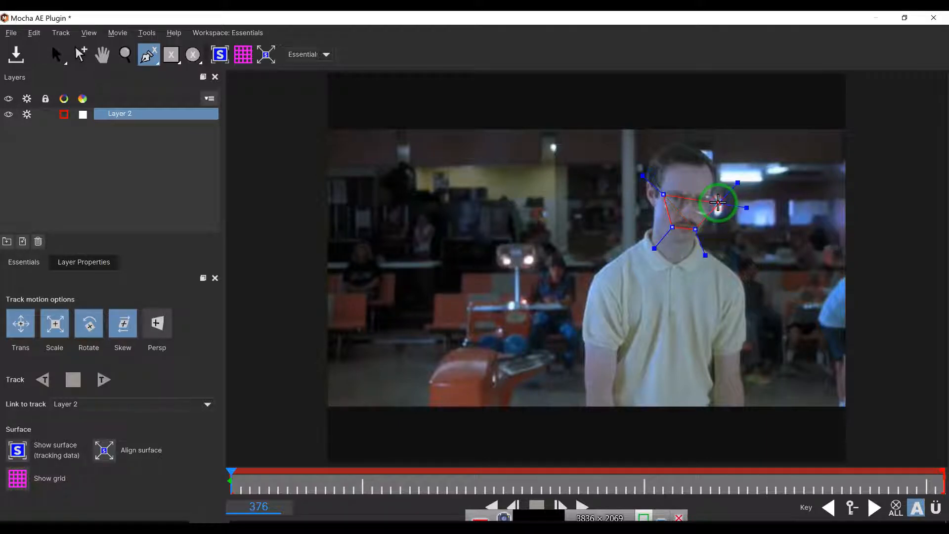
right_click(717, 203)
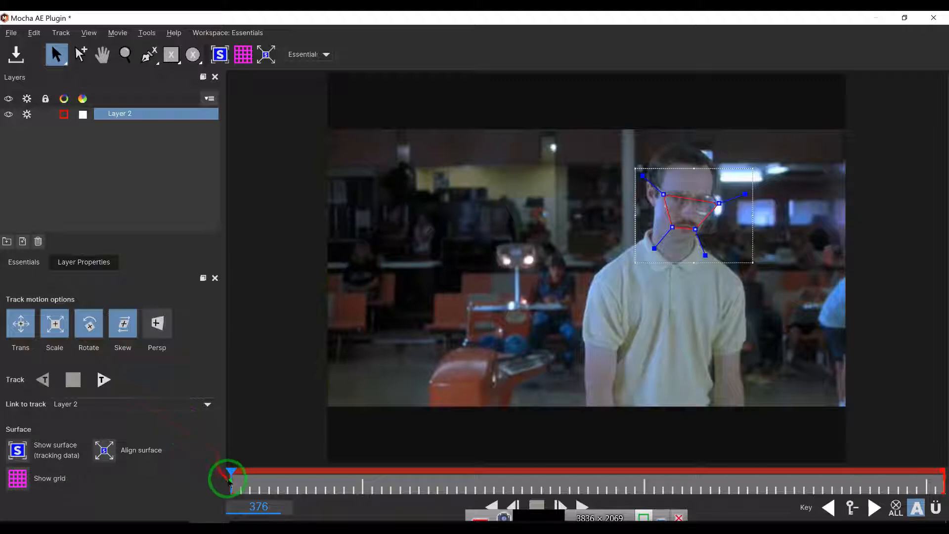
left_click(102, 381)
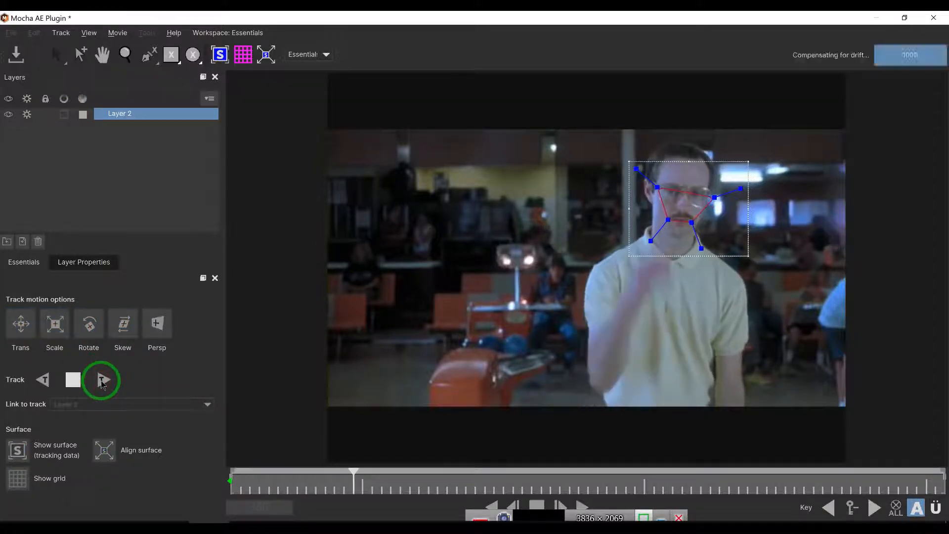
left_click(73, 380)
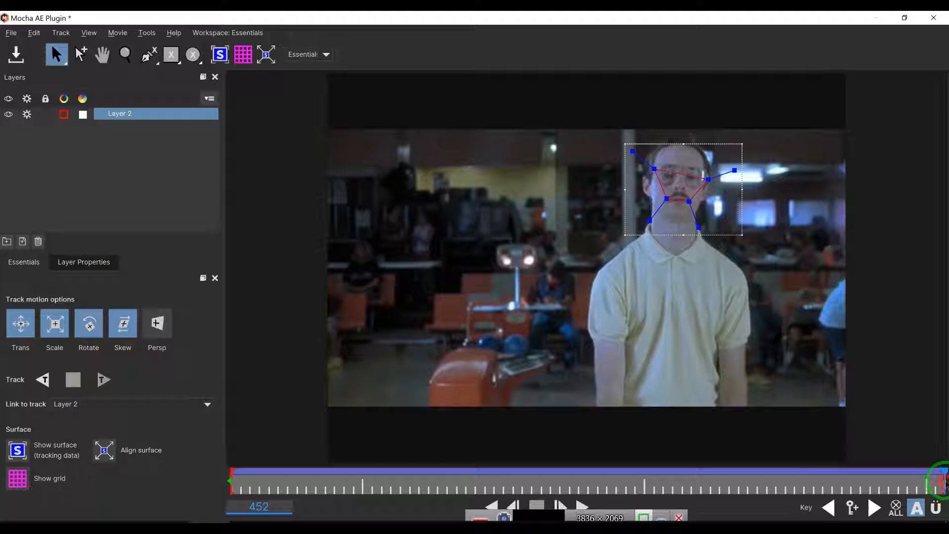
Scrub through the tracked clip and realign the spline's points to the man's glasses at frame 391.
left_click_drag(945, 484, 269, 478)
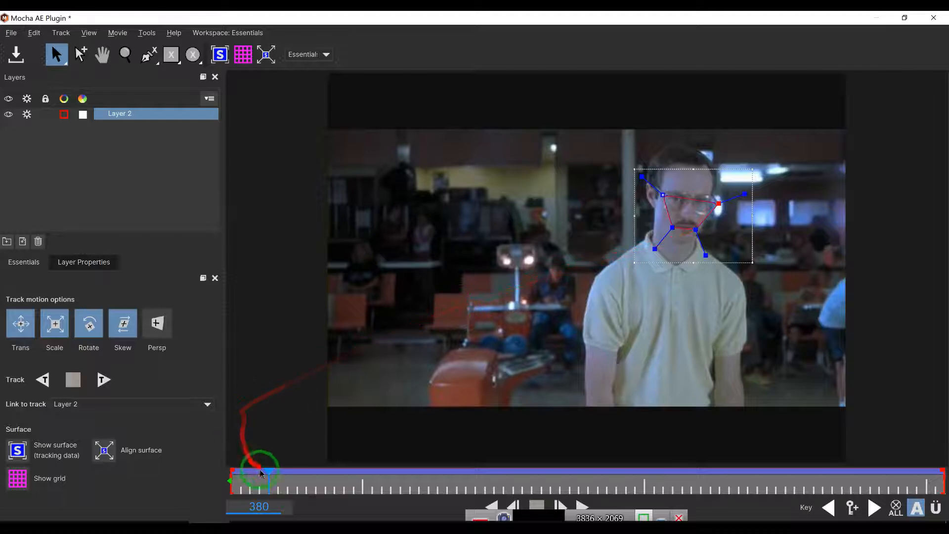
left_click(283, 481)
left_click_drag(283, 481, 374, 482)
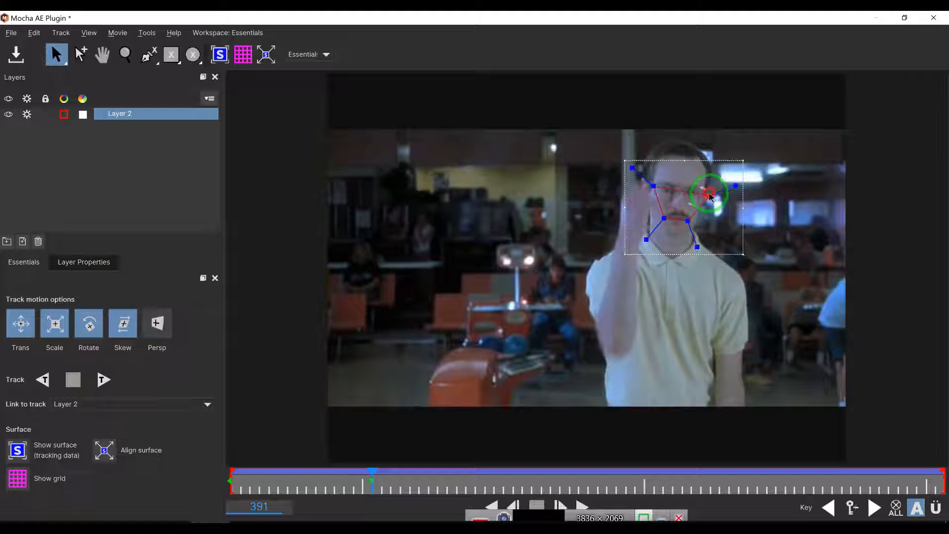
left_click(371, 482)
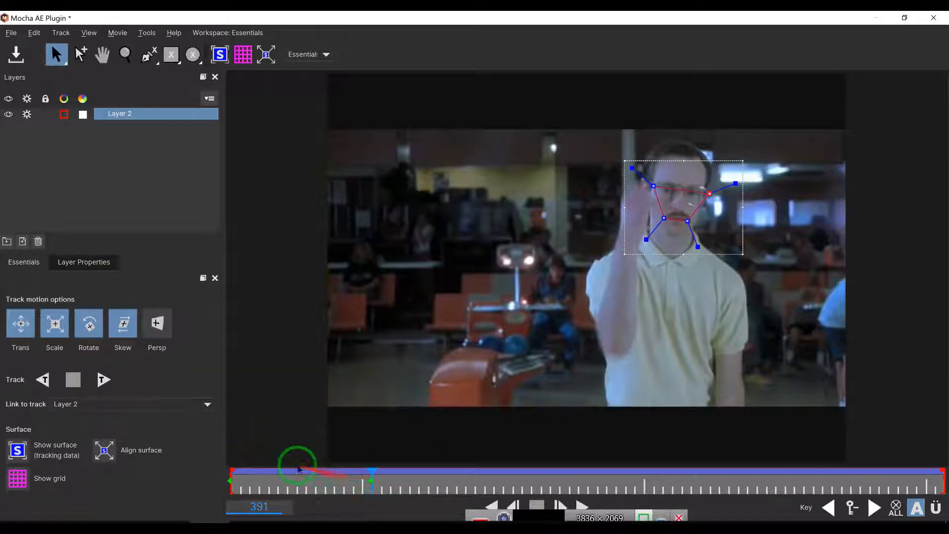
Retrack the spline forward to frame 421, realign its points to the glasses and mouth there, and continue tracking to frame 452.
left_click(102, 380)
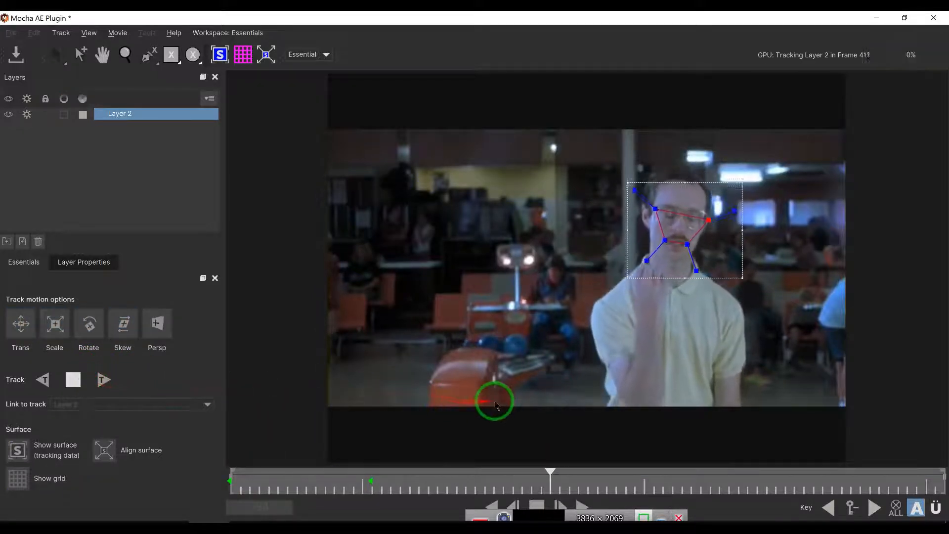
key("space")
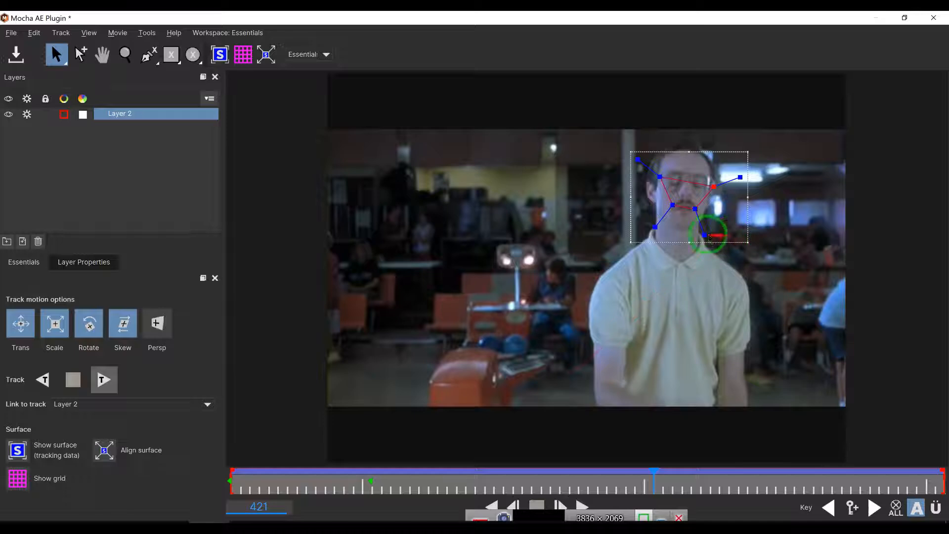
left_click_drag(675, 208, 673, 407)
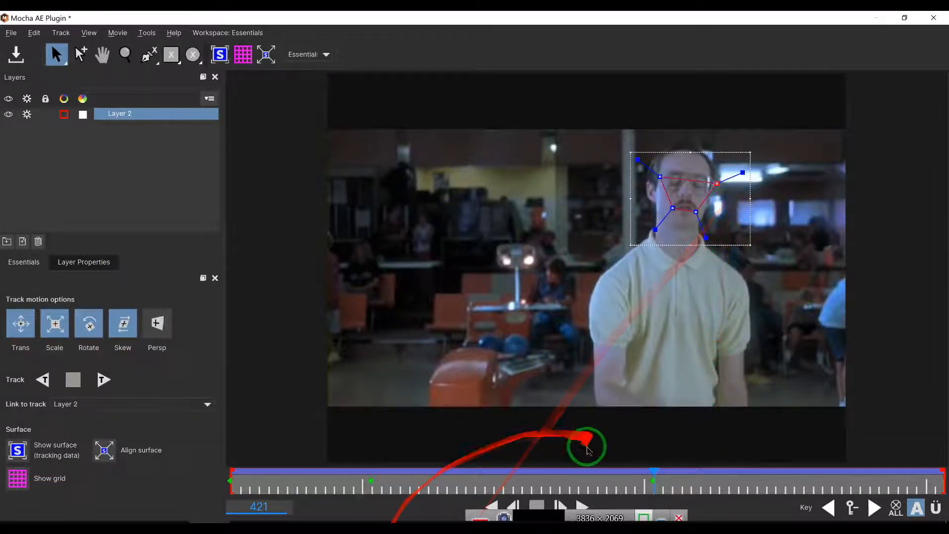
left_click(101, 380)
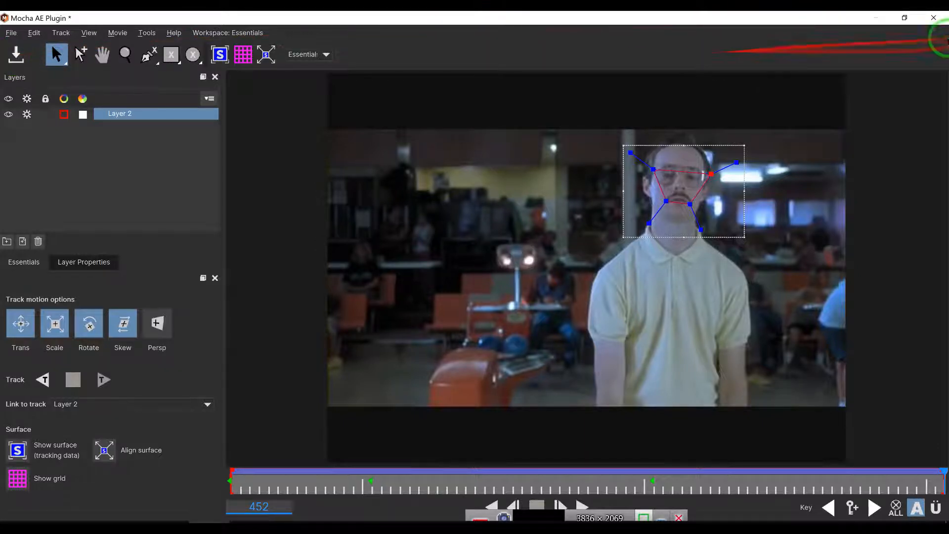
Save the Mocha project with the face tracking.
left_click(16, 56)
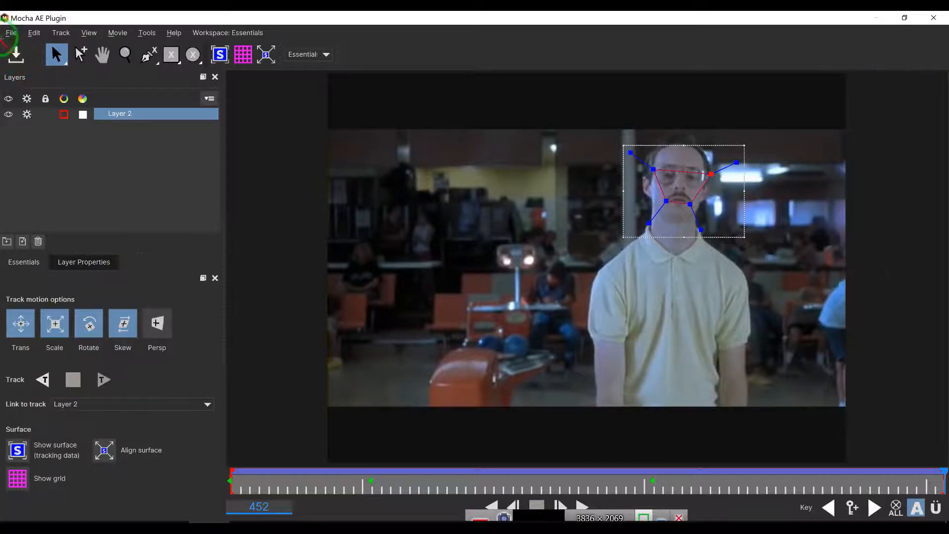
left_click(6, 34)
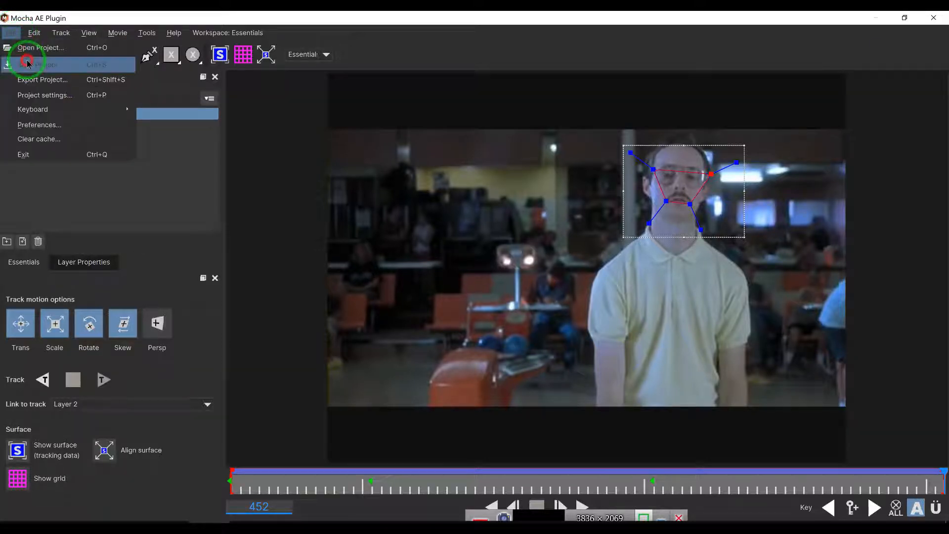
left_click(63, 62)
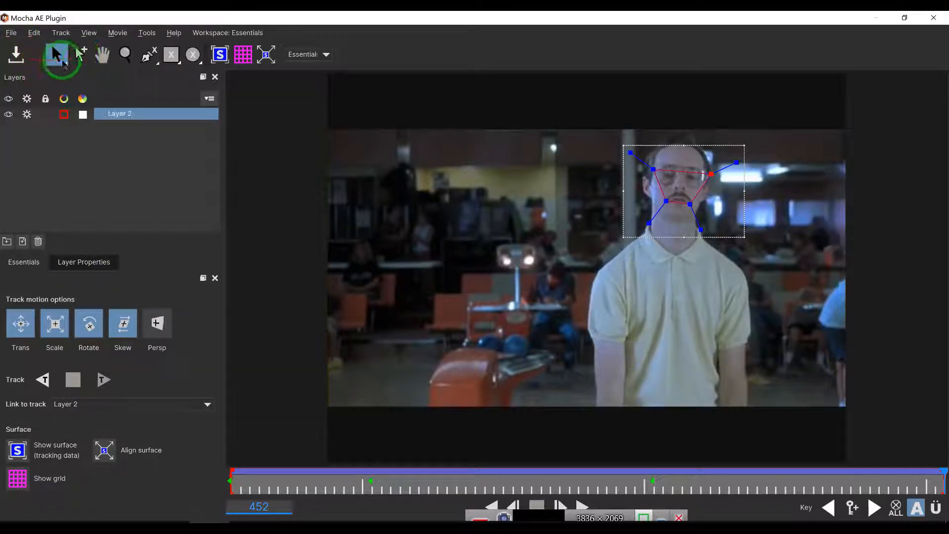
Leave Mocha and save the After Effects project in the Arq folder as test tuttorial.
left_click(933, 19)
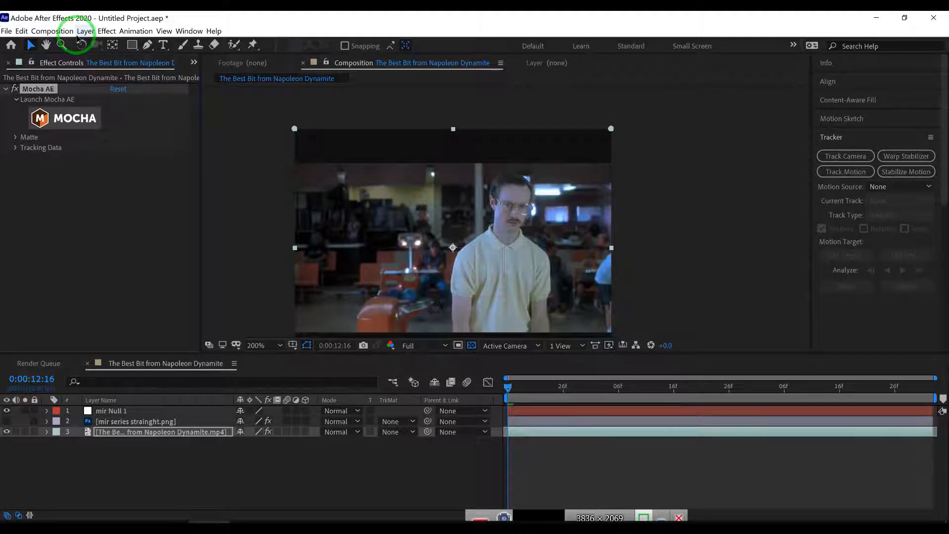
left_click(7, 32)
mouse_move(58, 138)
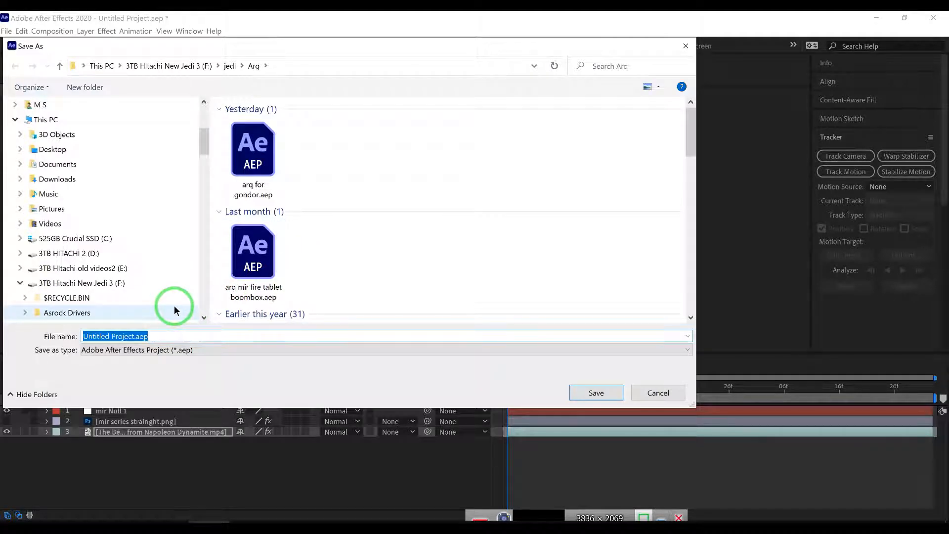
type("test tut")
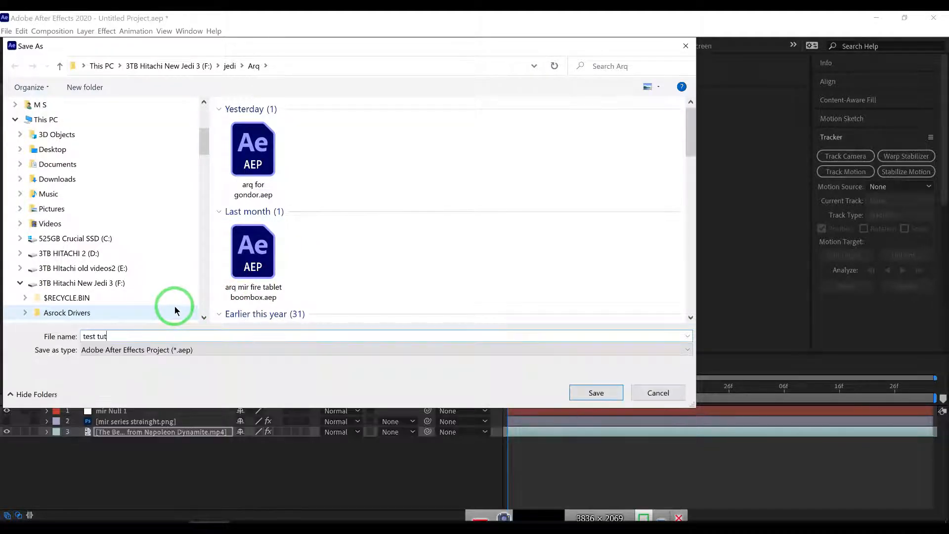
type("orial")
key("Return")
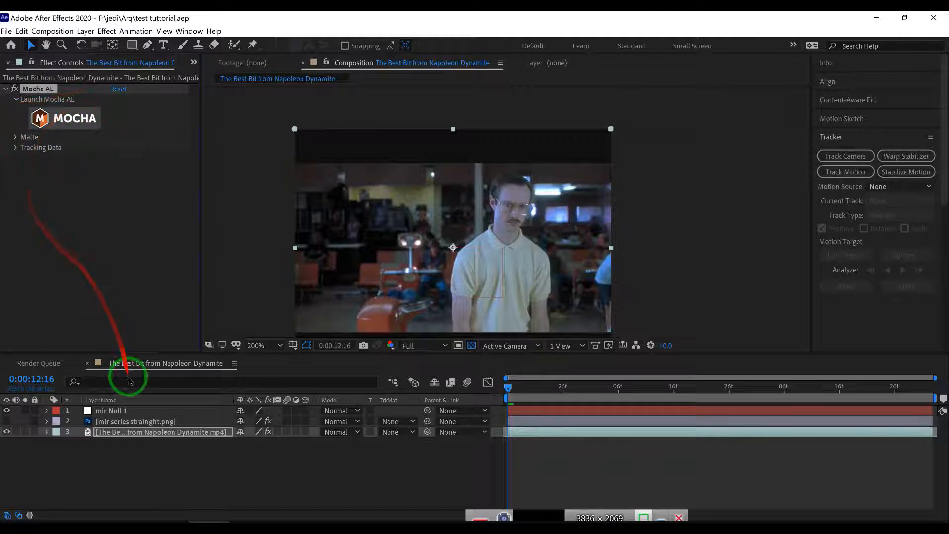
Create track data from Mocha's Layer 2 on the Napoleon Dynamite clip layer.
left_click(123, 413)
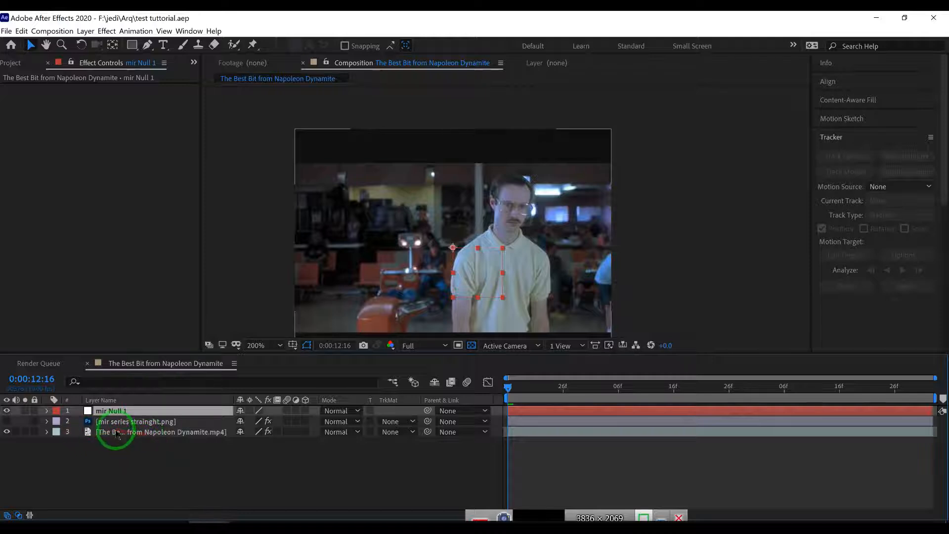
left_click(172, 435)
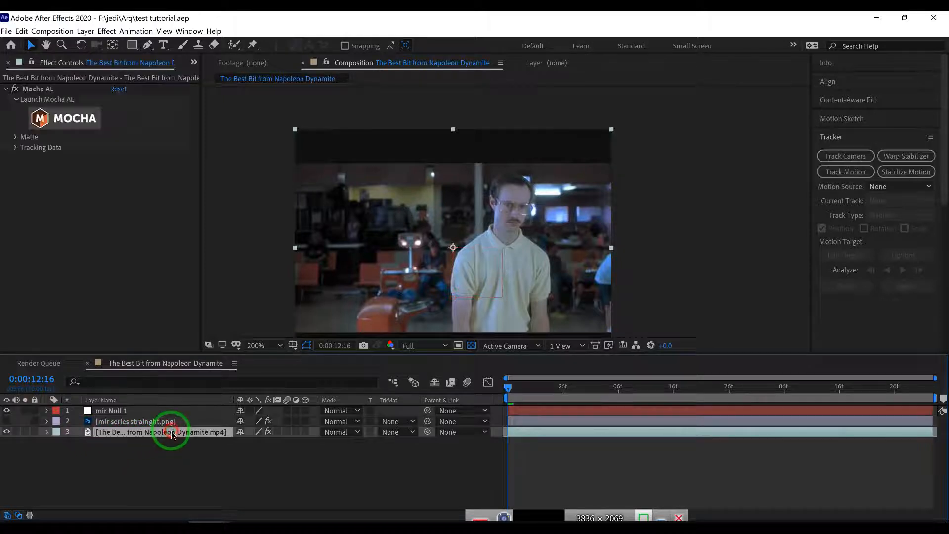
left_click(16, 149)
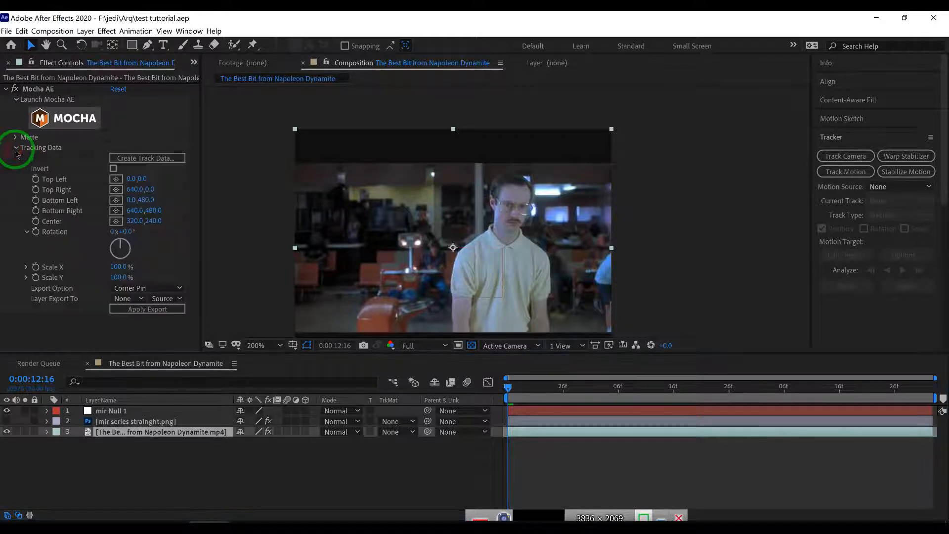
left_click(143, 160)
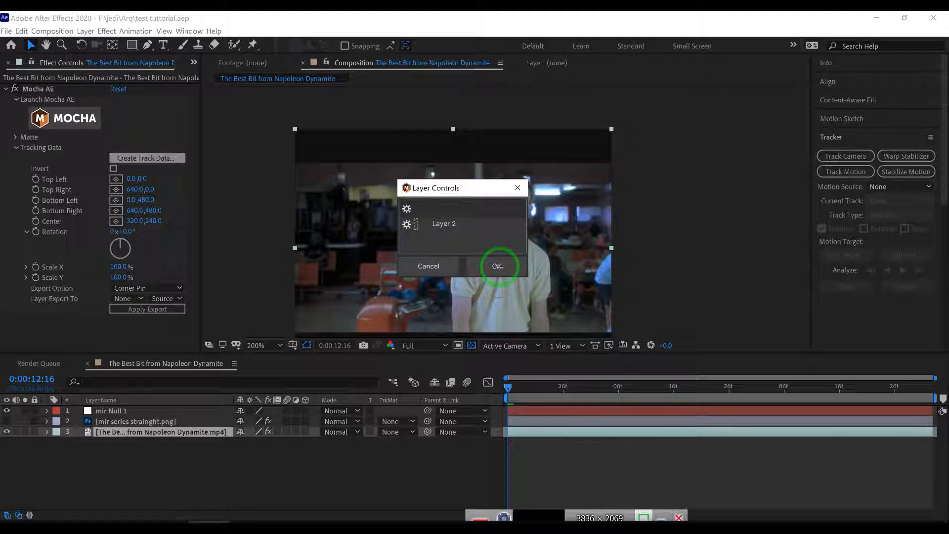
left_click(498, 266)
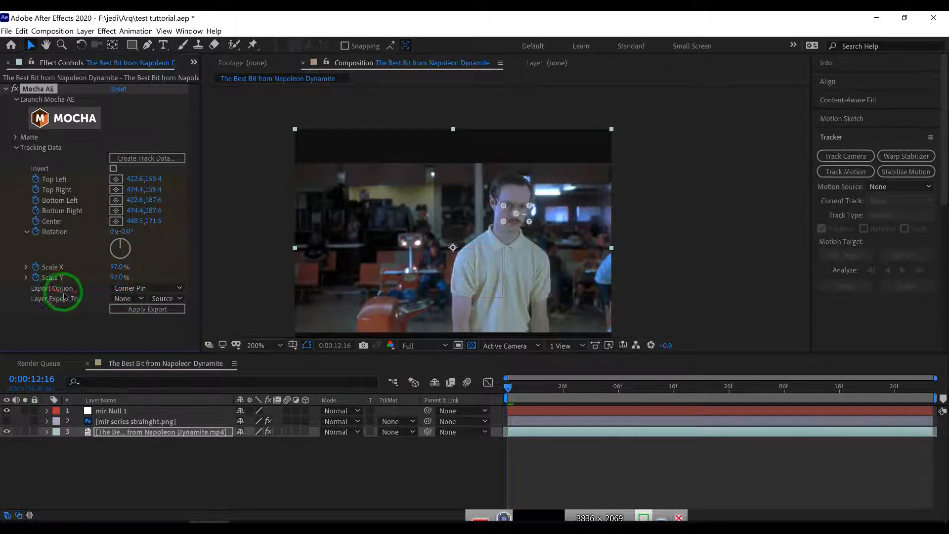
Export the tracking data as Transform to mir Null 1 and check the keyframes on the null's transform properties.
left_click(117, 289)
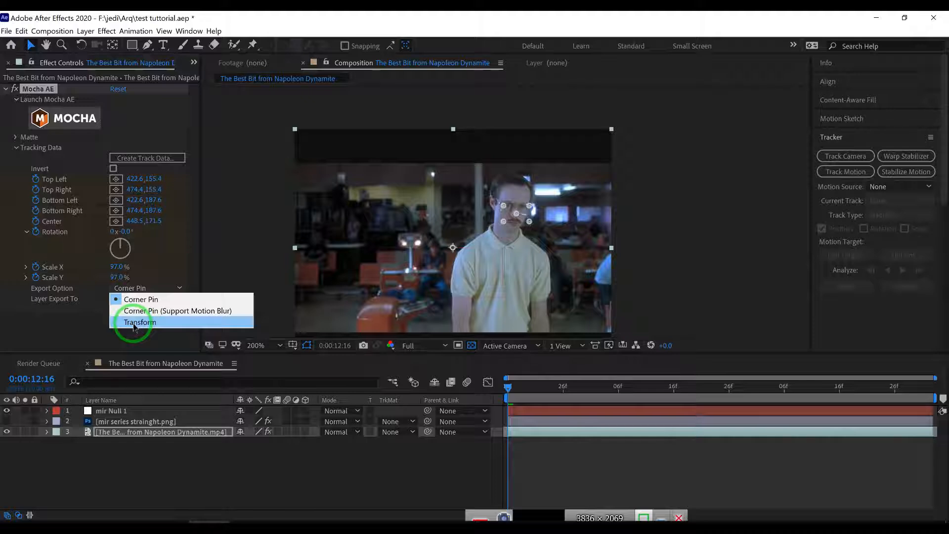
left_click(134, 324)
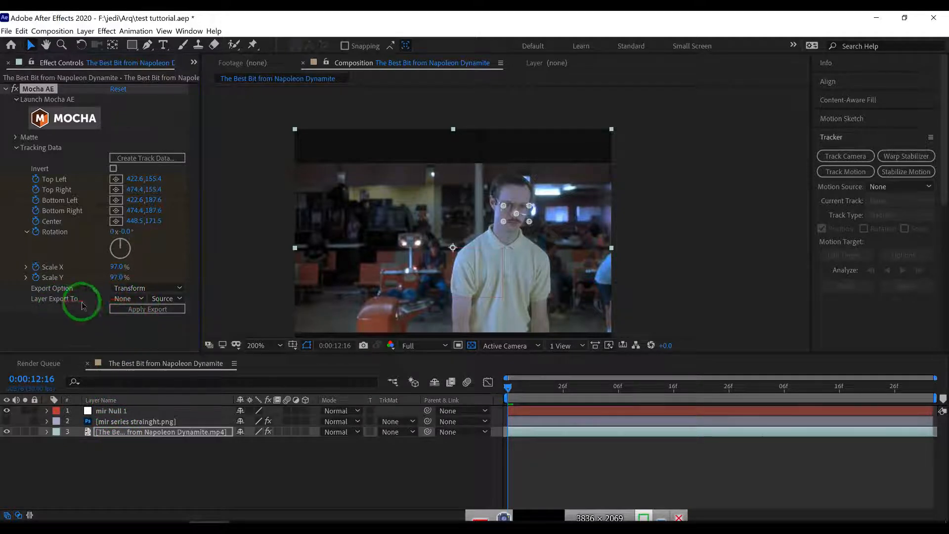
left_click(135, 300)
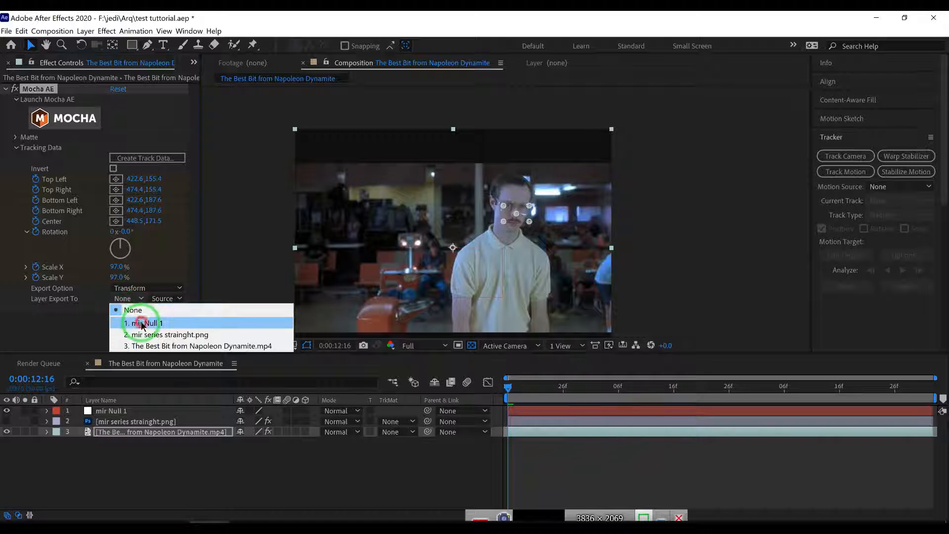
left_click(138, 322)
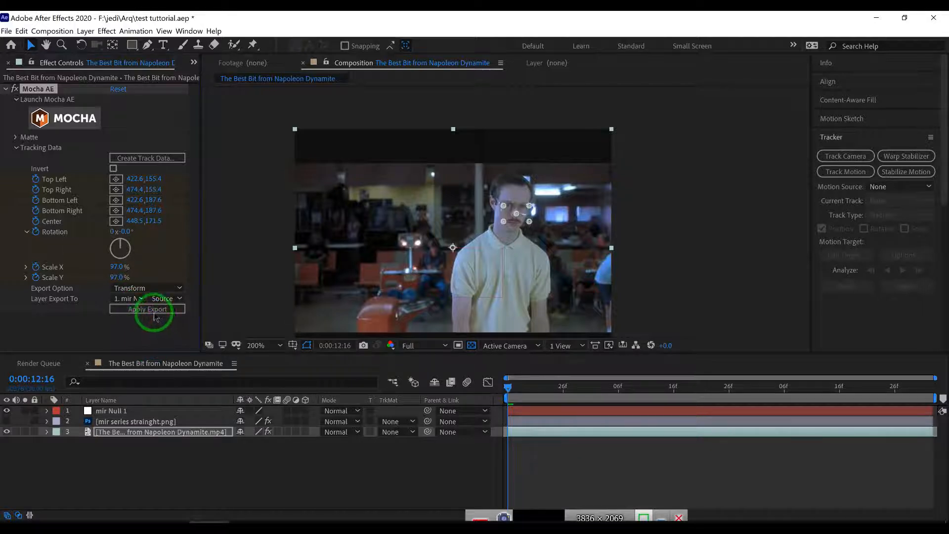
left_click(47, 412)
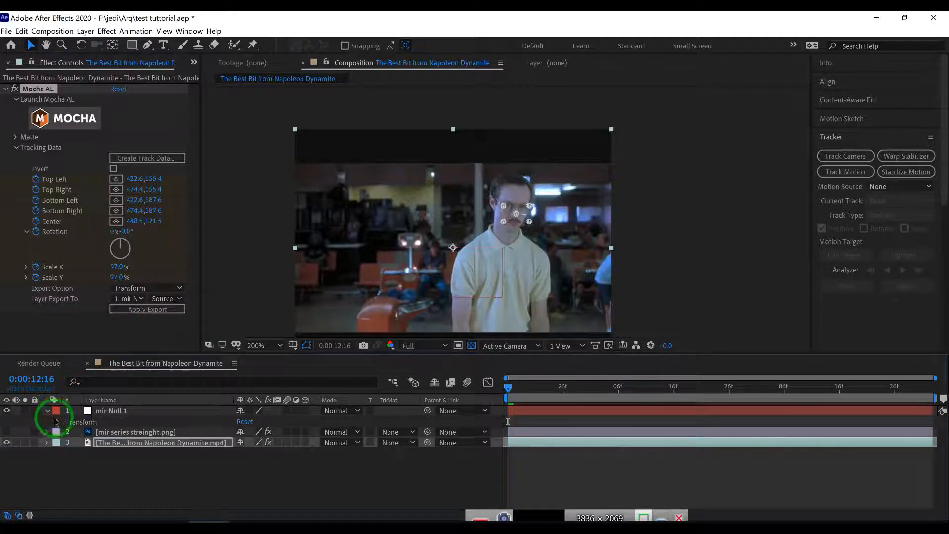
left_click(59, 421)
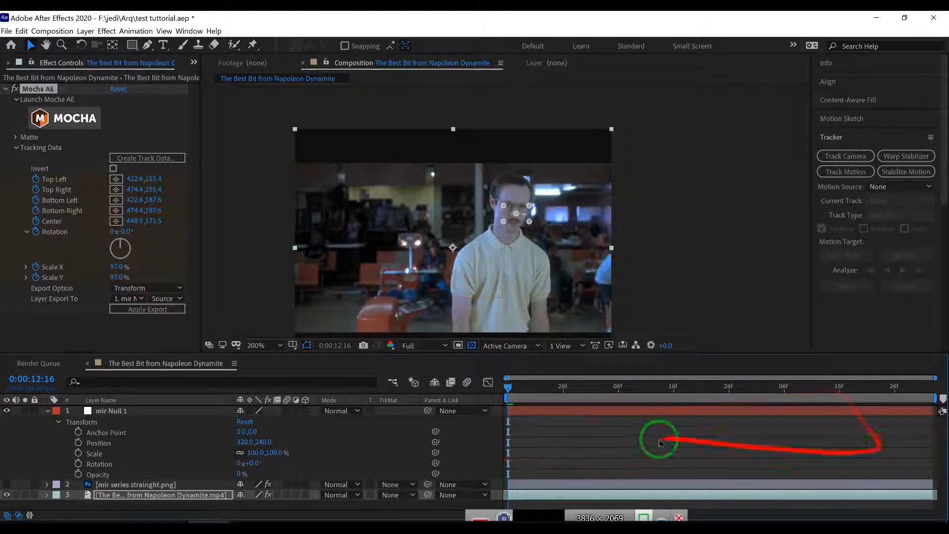
left_click(141, 309)
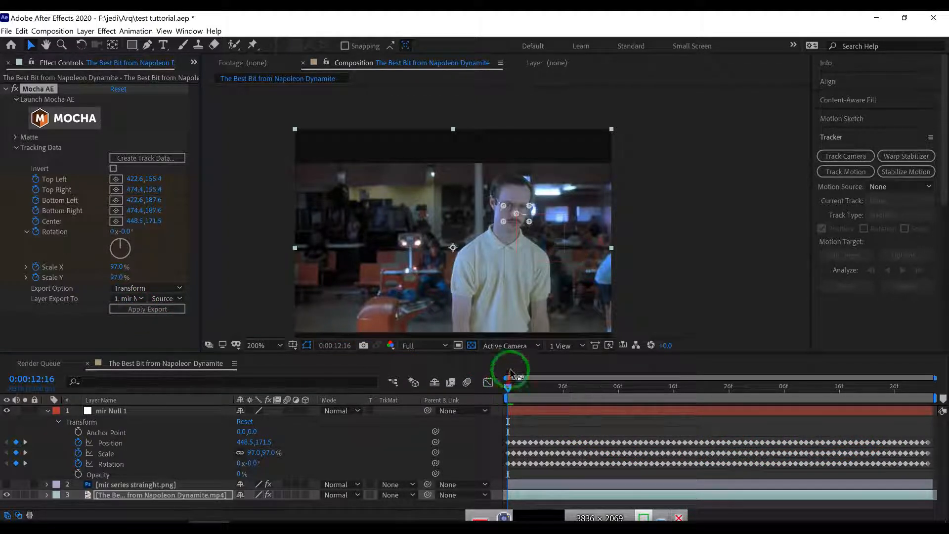
mouse_move(510, 388)
left_mouse_down()
mouse_move(617, 403)
mouse_move(583, 351)
mouse_move(577, 356)
mouse_move(588, 334)
mouse_move(620, 393)
mouse_move(632, 384)
mouse_move(784, 398)
mouse_move(509, 392)
left_mouse_up()
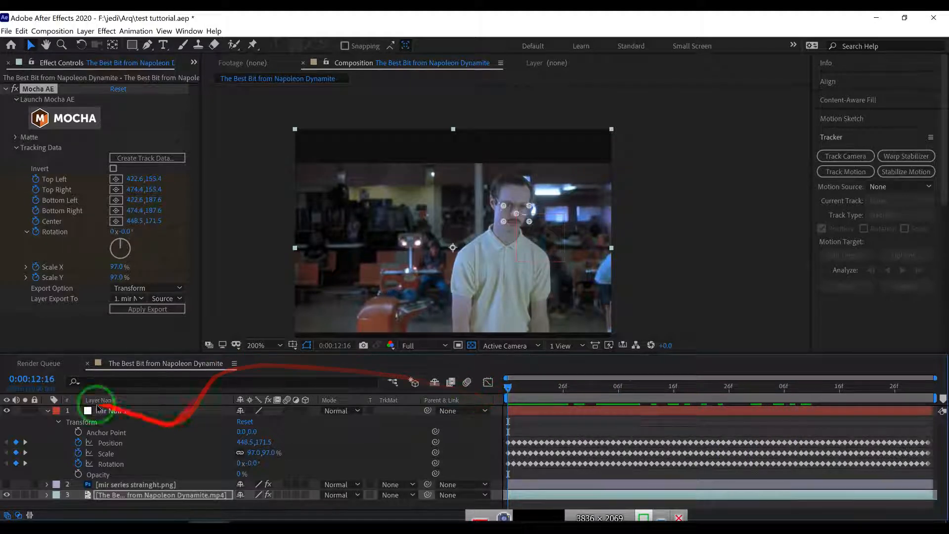
left_click(47, 411)
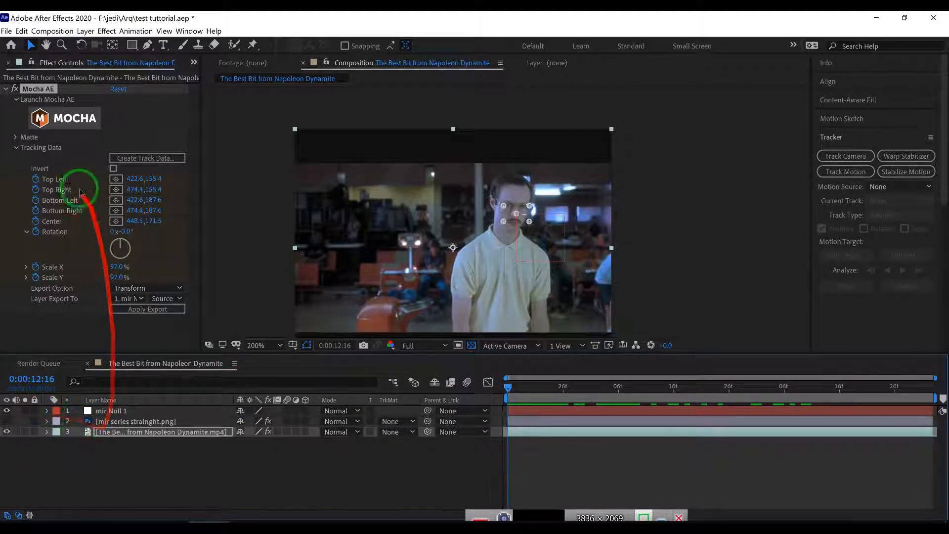
Recreate the track data from Layer 2 and reselect Transform as the export option with mir Null 1 as target.
left_click(147, 159)
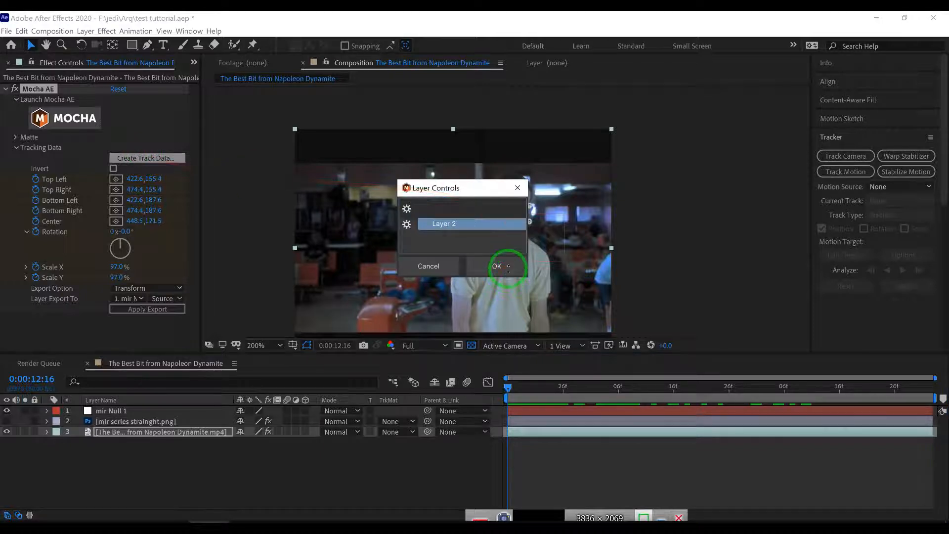
left_click(499, 266)
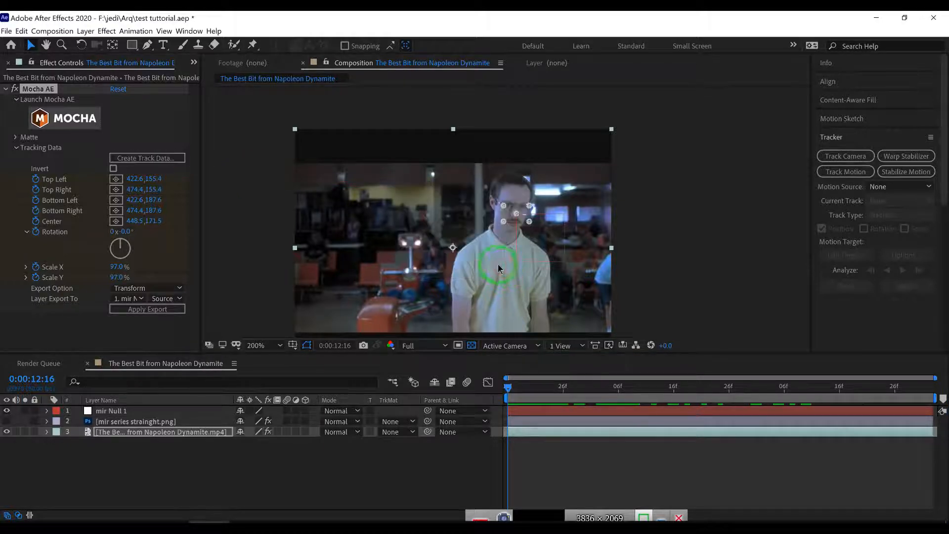
left_click(132, 290)
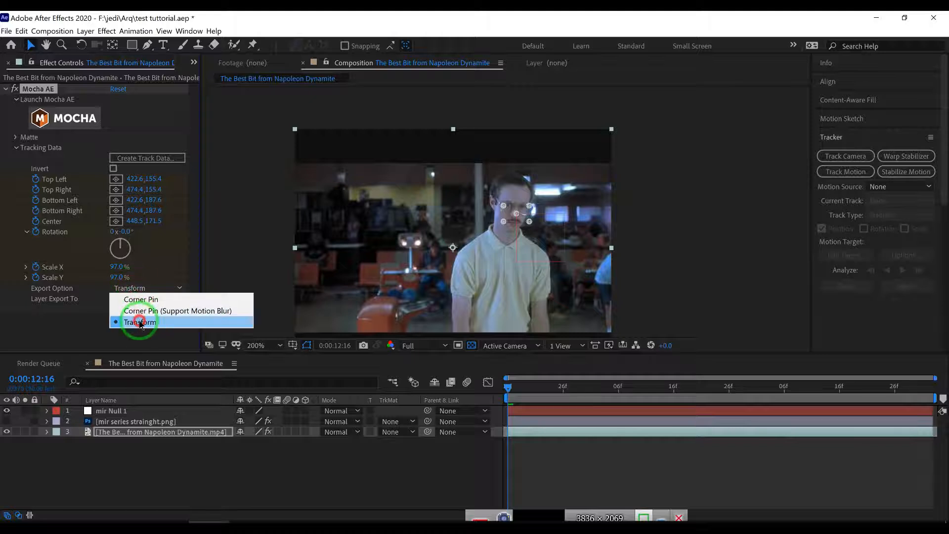
left_click(132, 319)
left_click(131, 299)
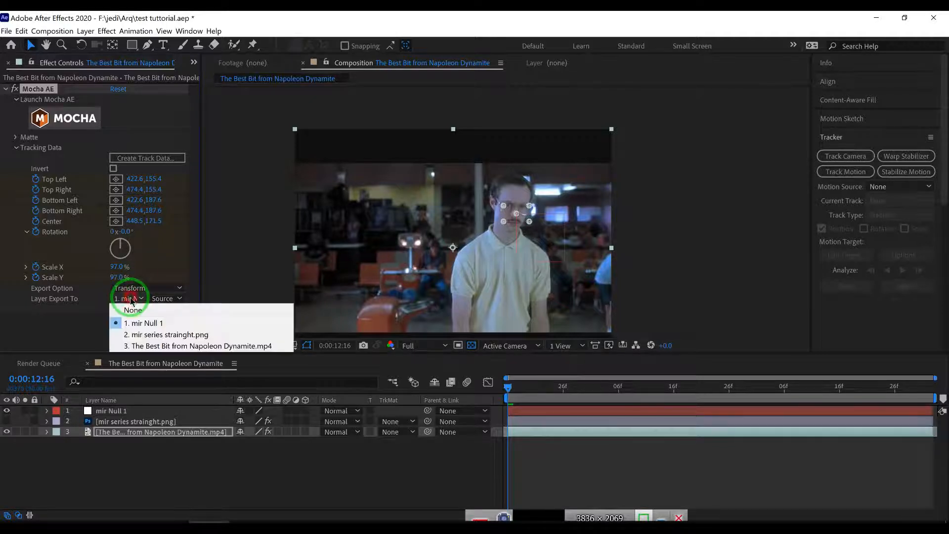
left_click(142, 324)
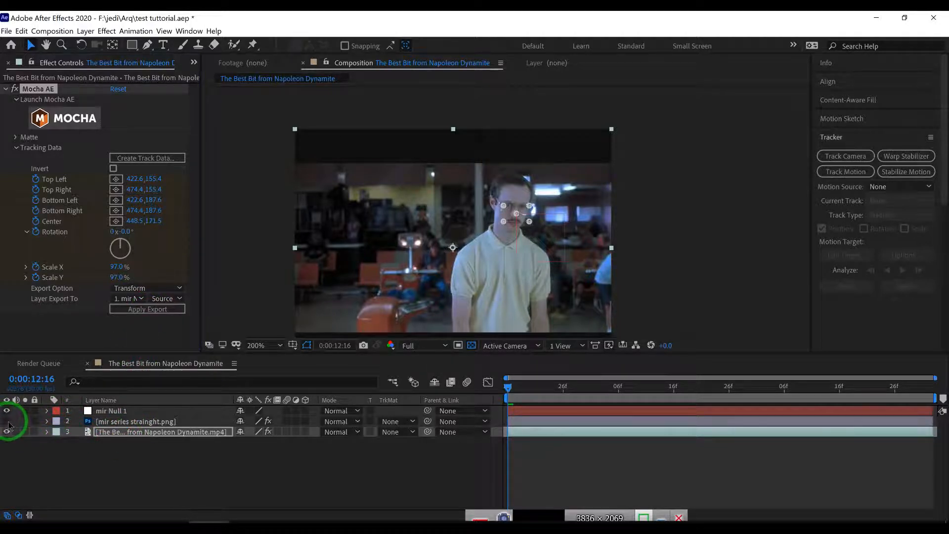
Make the mir series strainght.png layer visible and parent it to mir Null 1.
left_click(110, 421)
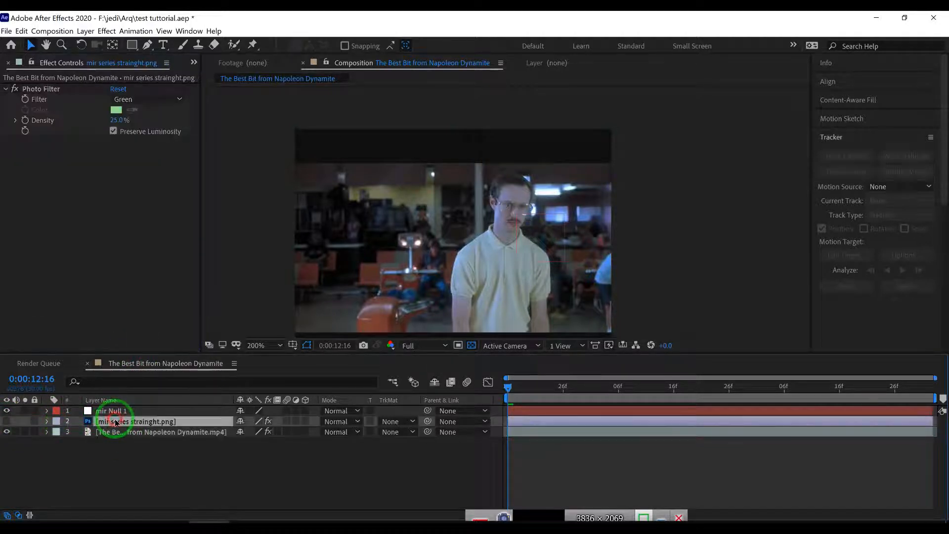
left_click(7, 421)
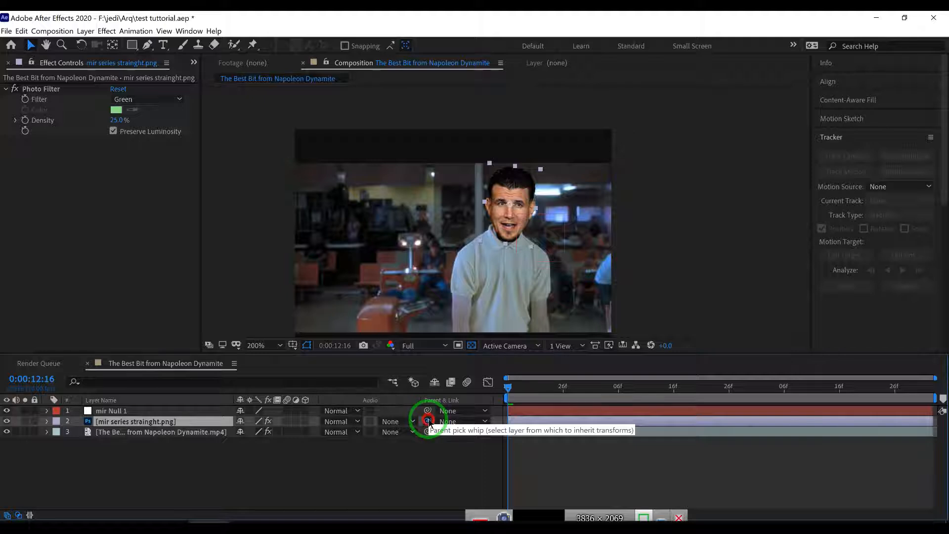
left_click_drag(428, 421, 192, 411)
left_click_drag(187, 410, 187, 409)
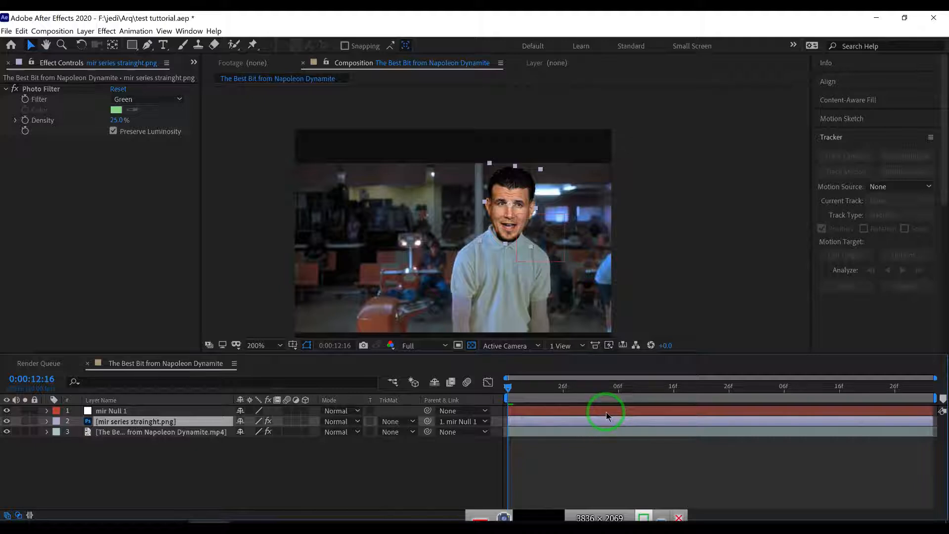
Play back and scrub through the composition to check how the head PNG follows the man's face.
key("space")
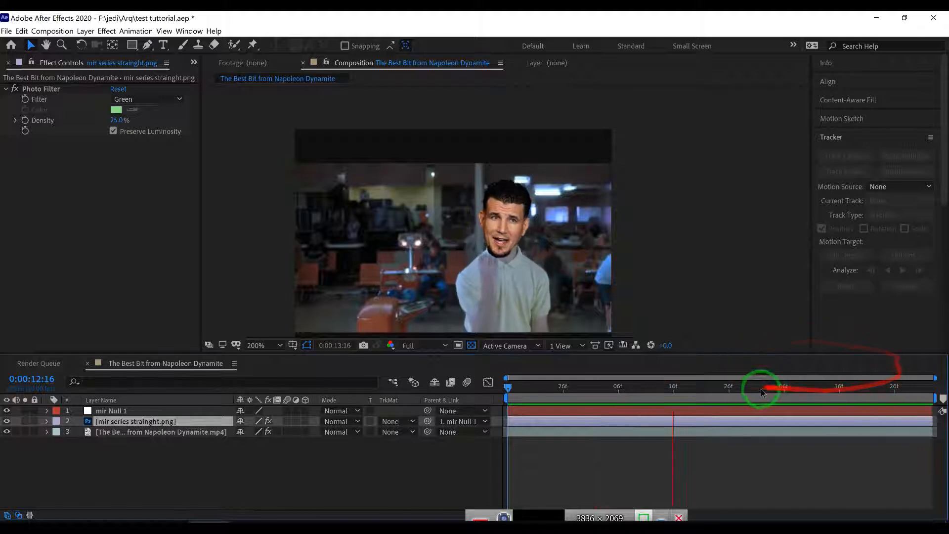
key("space")
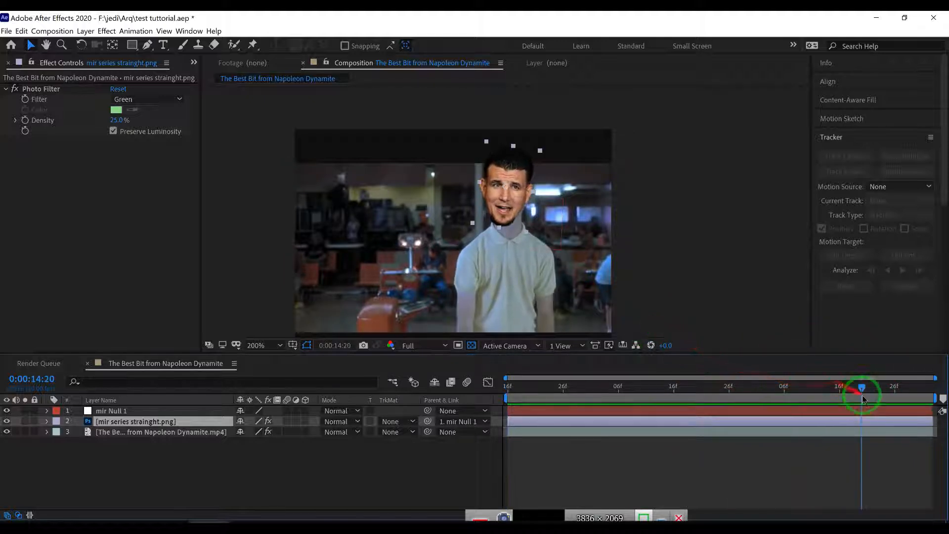
left_click_drag(854, 393, 29, 426)
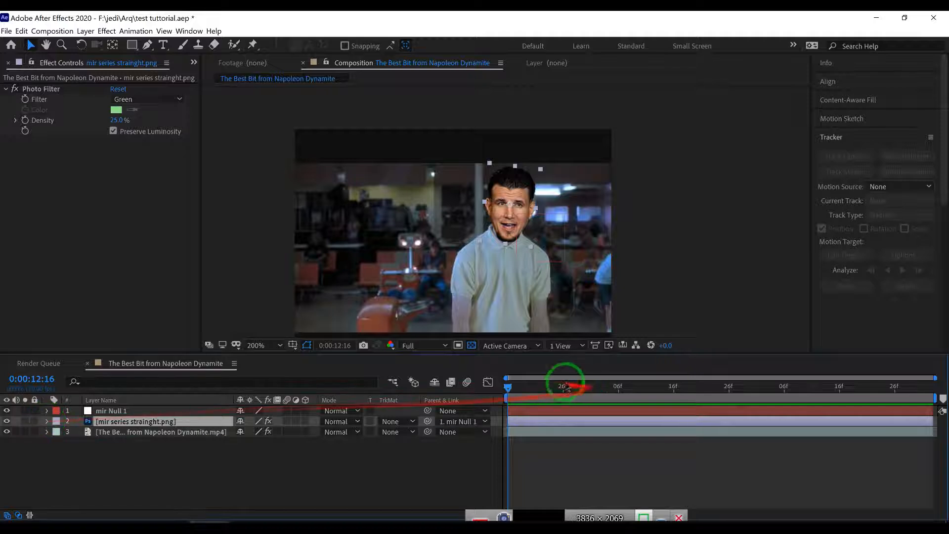
left_click_drag(511, 386, 644, 397)
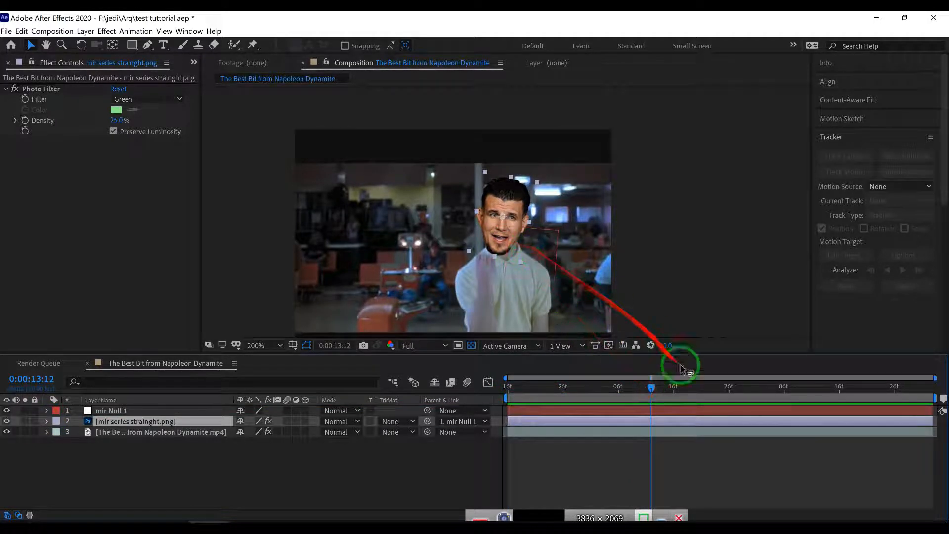
left_click_drag(662, 391, 818, 407)
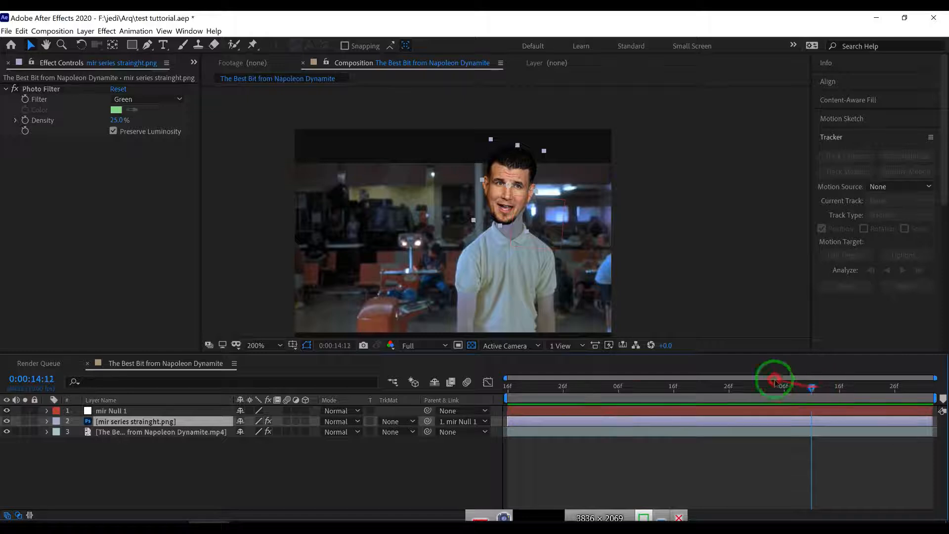
At 0:00:12:16, set keyframes on the head PNG's anchor point, position, scale, rotation and opacity.
left_click_drag(776, 382, 509, 387)
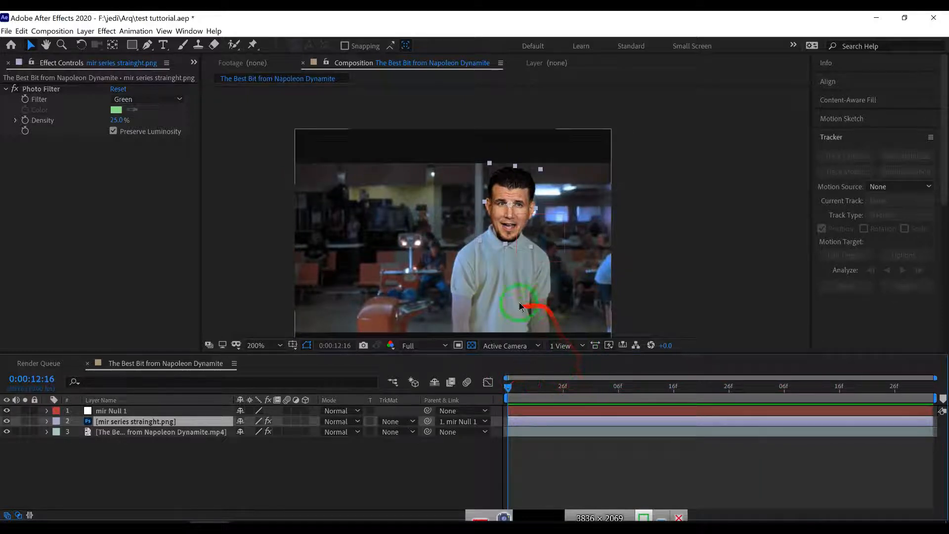
scroll(512, 224, "up", 2)
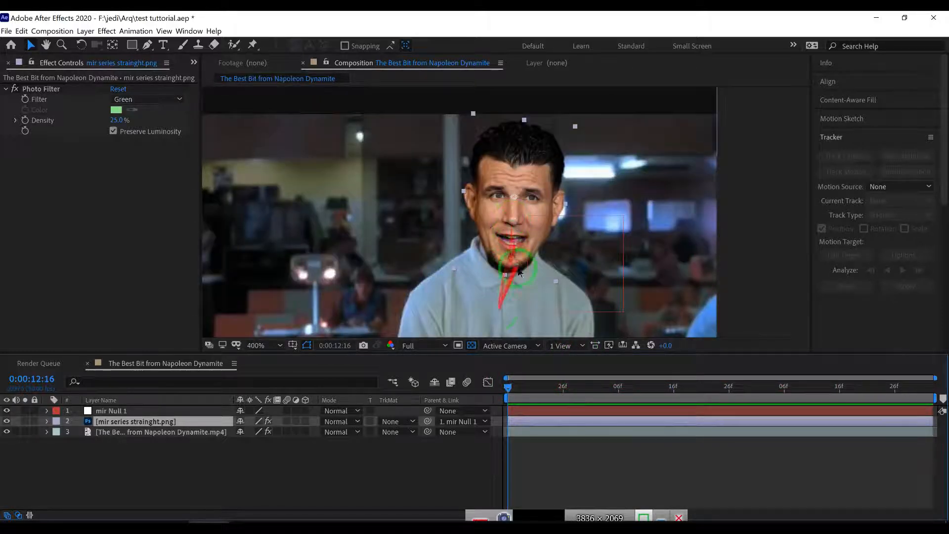
left_click(46, 422)
left_click(60, 443)
left_click(78, 453)
left_click(78, 464)
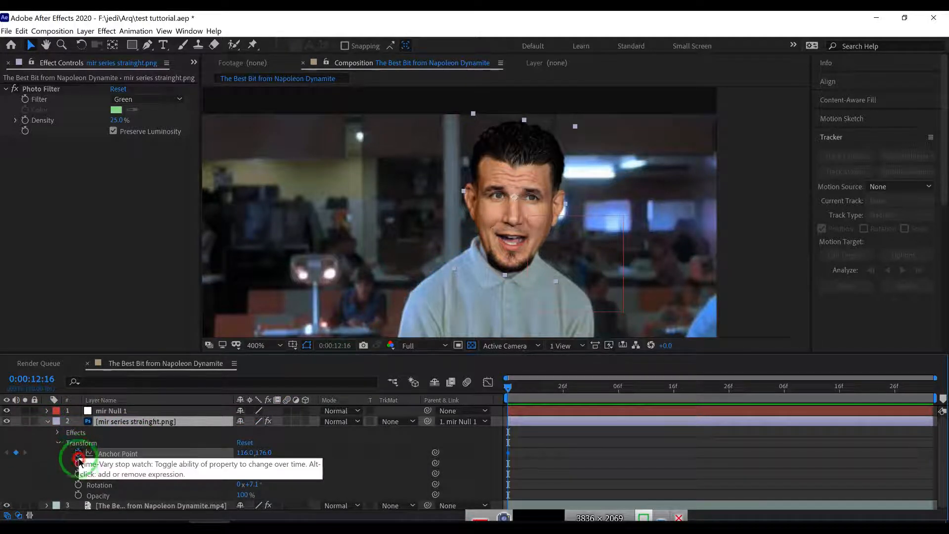
left_click(78, 475)
left_click(78, 485)
left_click(78, 496)
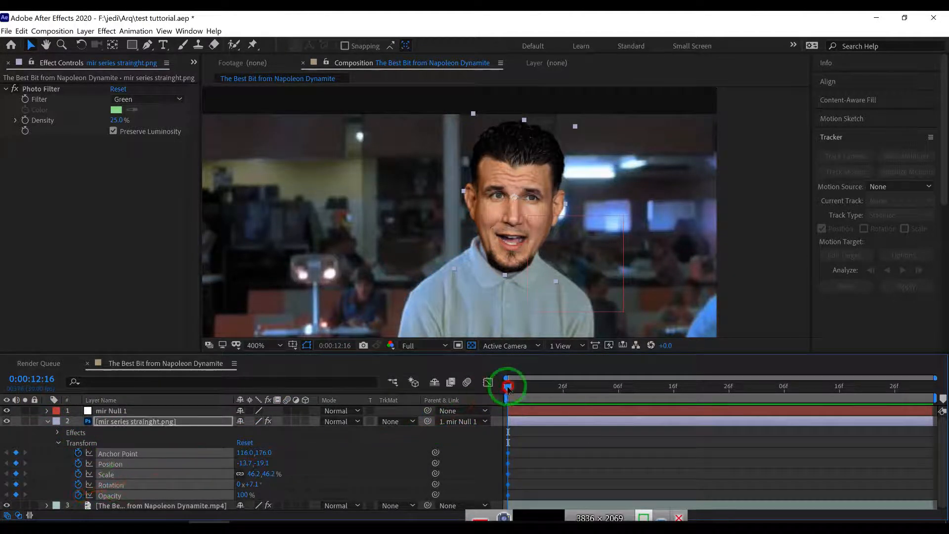
At 0:00:13:00, shift the head PNG to position -11.2, -19.1 and add anchor point, scale, rotation and opacity keyframes.
left_click_drag(508, 388, 585, 403)
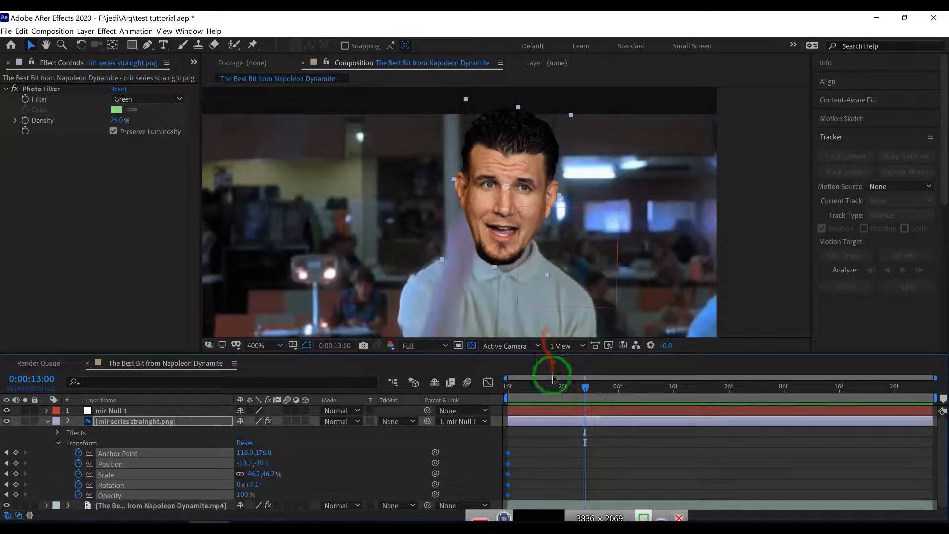
key("Right")
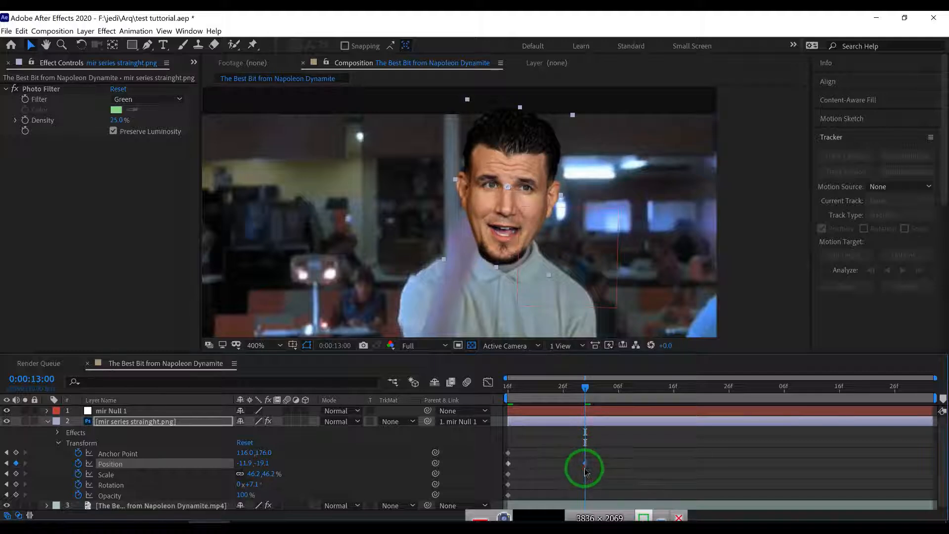
mouse_move(585, 386)
left_mouse_down()
mouse_move(619, 391)
mouse_move(586, 388)
left_mouse_up()
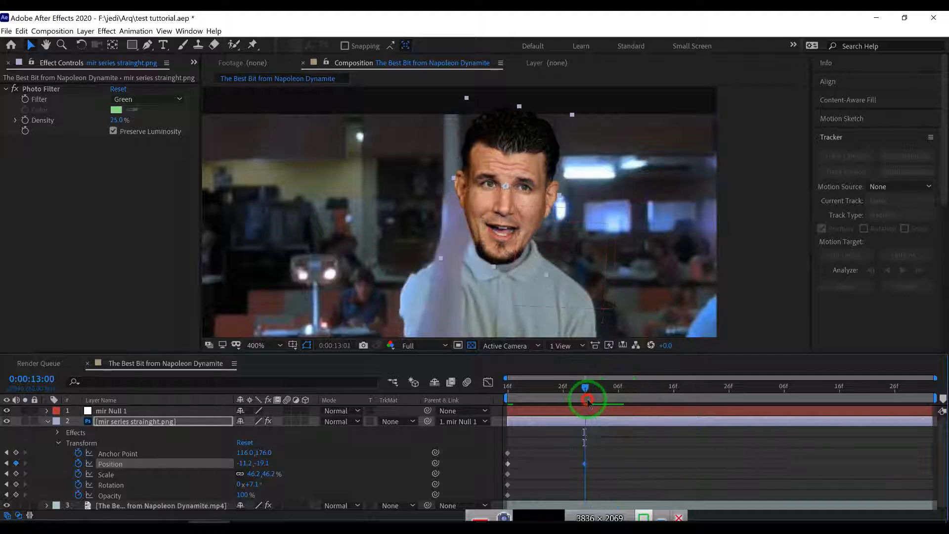
left_click(16, 453)
left_click(16, 474)
left_click(15, 484)
left_click(16, 495)
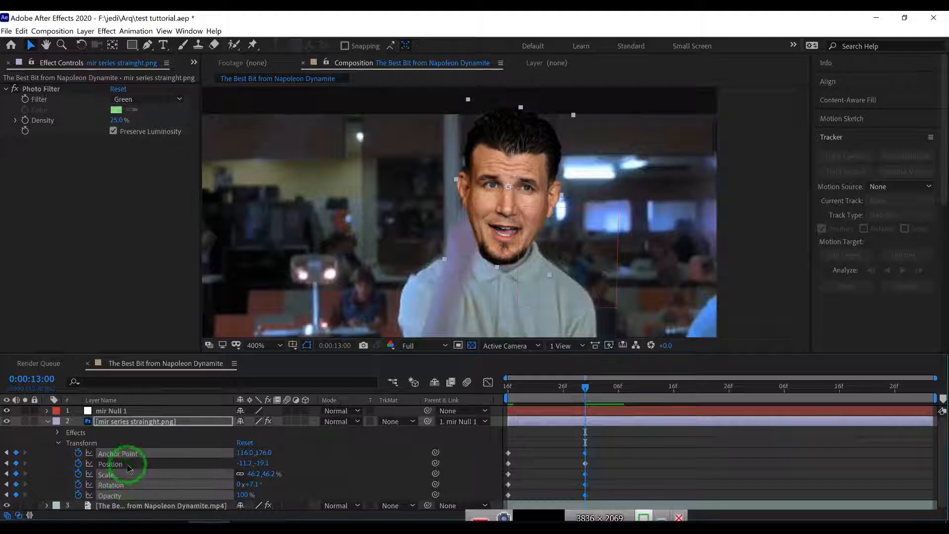
left_click(655, 459)
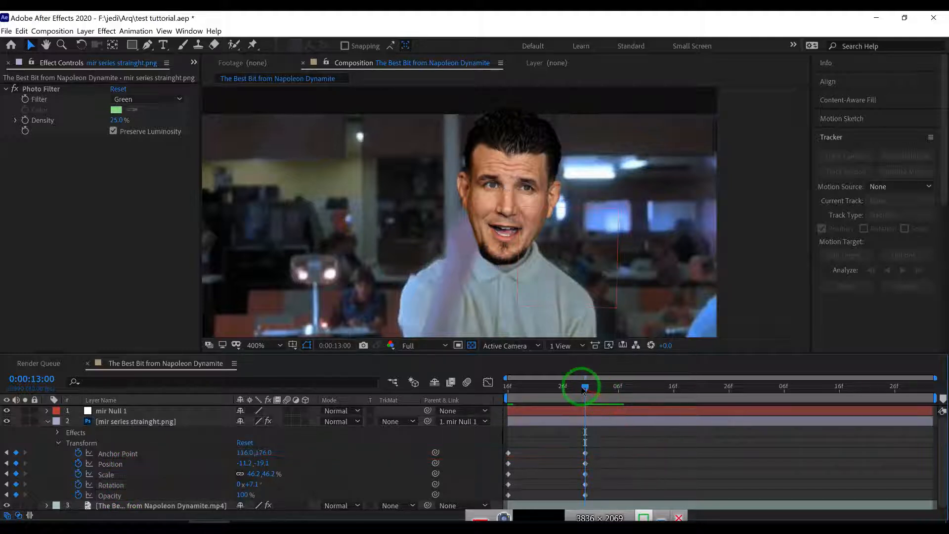
At 0:00:13:05, set the head PNG's rotation to 0x+0.1°.
left_click_drag(585, 389, 612, 391)
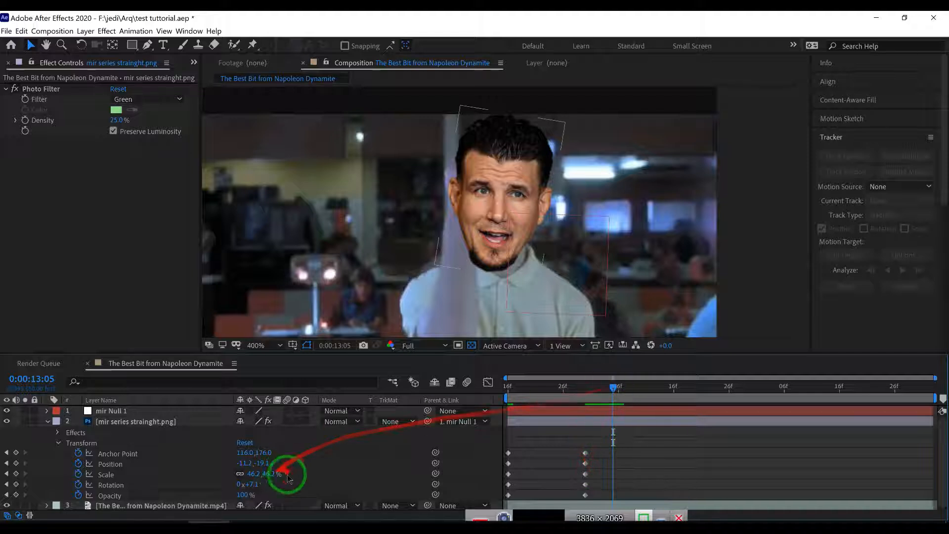
left_click_drag(253, 487, 246, 485)
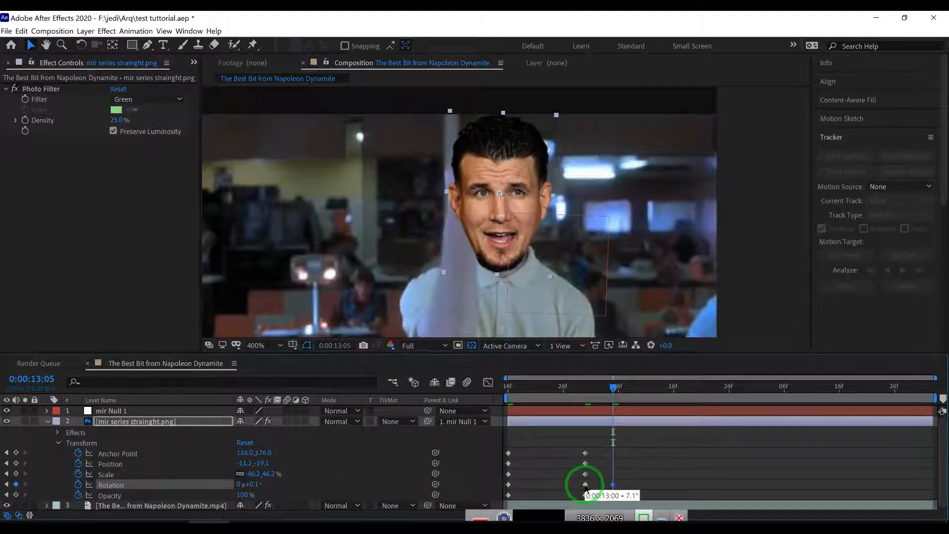
left_click(601, 486)
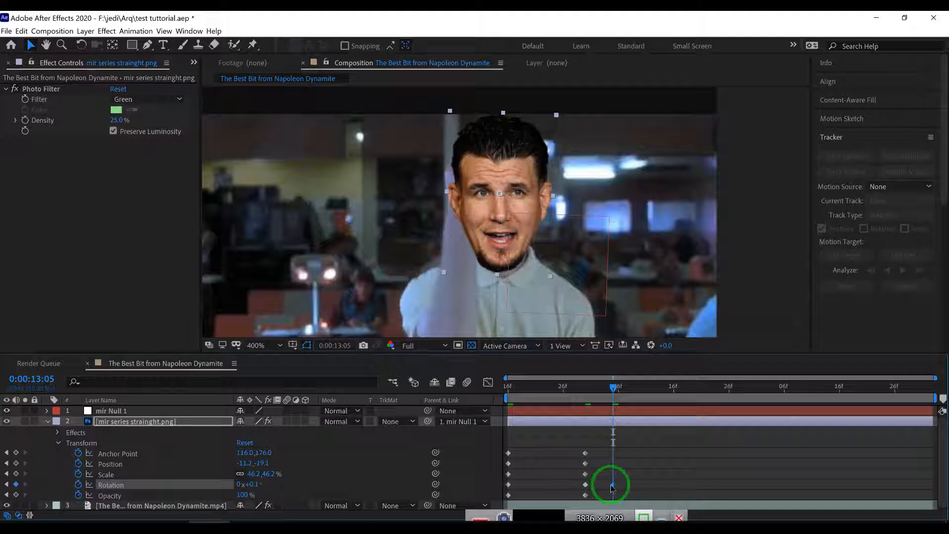
left_click(520, 486)
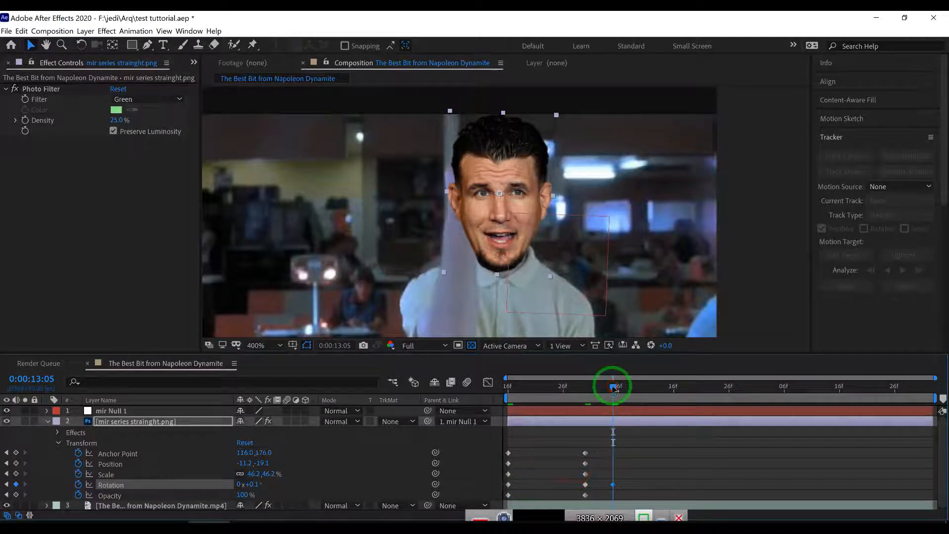
At 0:00:13:01, nudge the head PNG right to position -9.9, -19.2.
left_click_drag(614, 389, 592, 417)
key("Right")
key("Right")
key("Right")
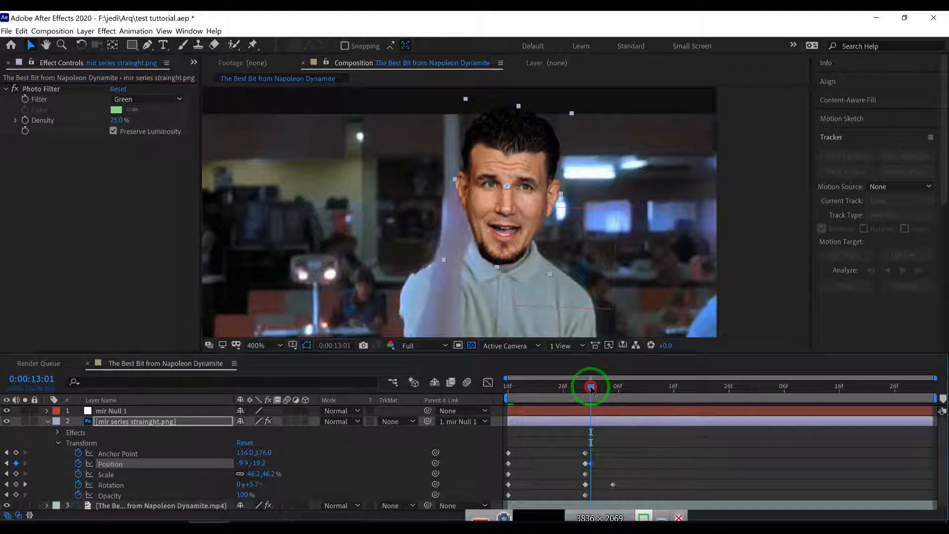
Nudge the head PNG down at 0:00:13:19 and move it to about -13.6, -5.8 at 0:00:13:26.
left_click_drag(592, 389, 691, 409)
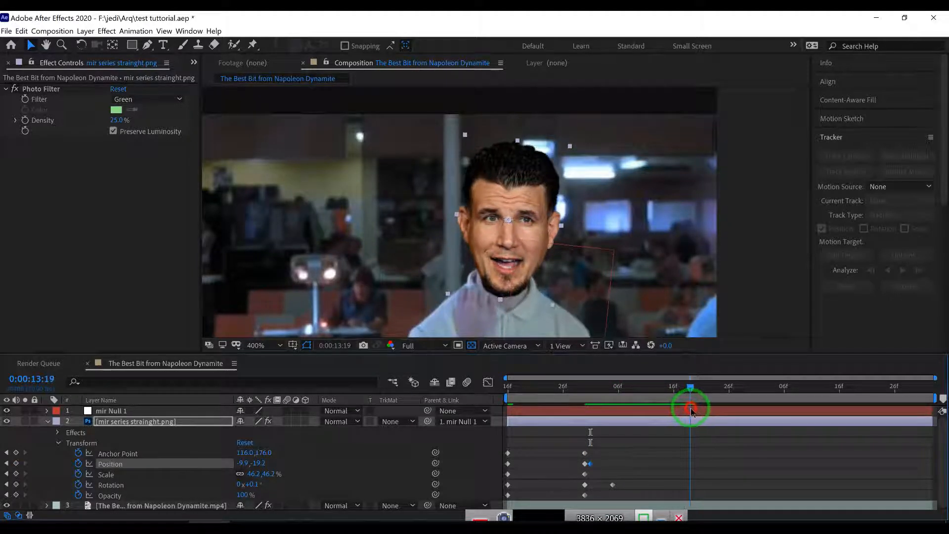
key("Down")
key("Down")
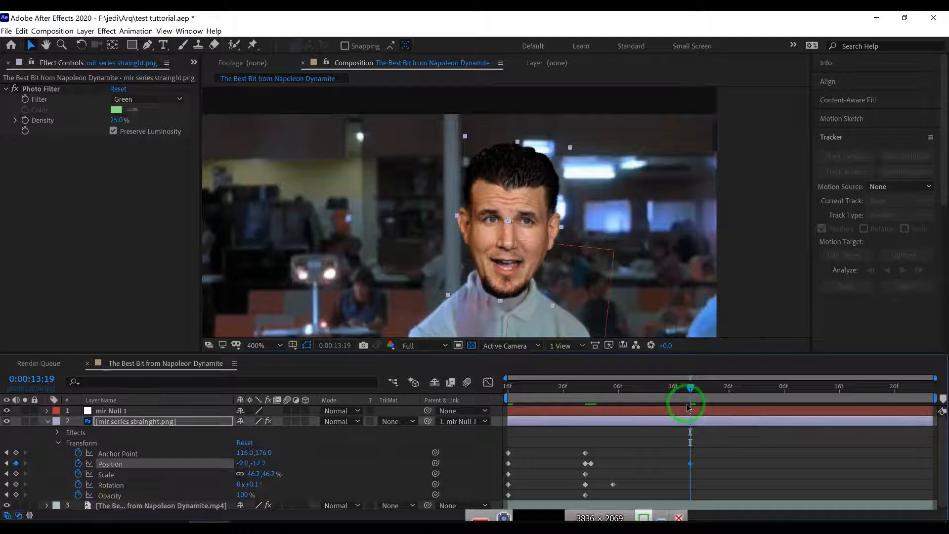
key("Down")
key("Down")
left_click_drag(692, 390, 730, 391)
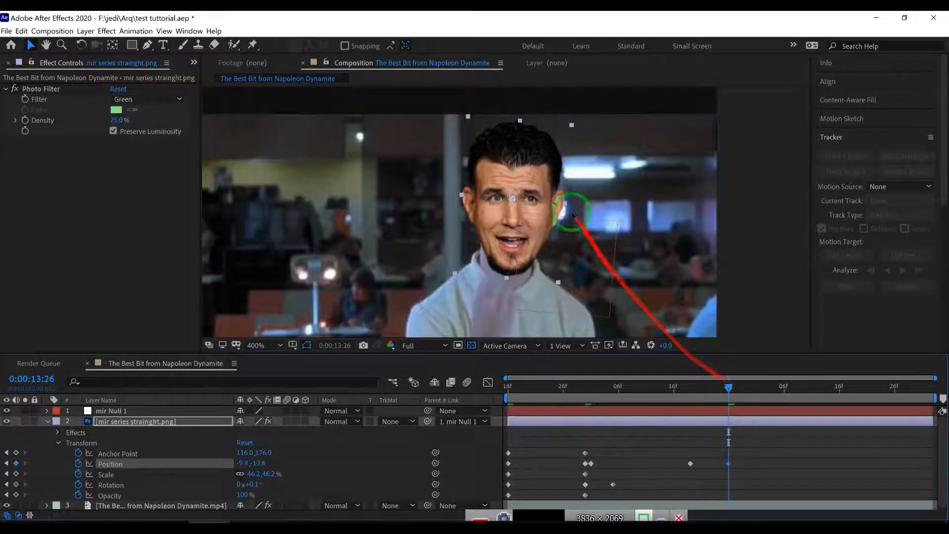
mouse_move(509, 147)
left_mouse_down()
mouse_move(508, 292)
mouse_move(513, 156)
left_mouse_up()
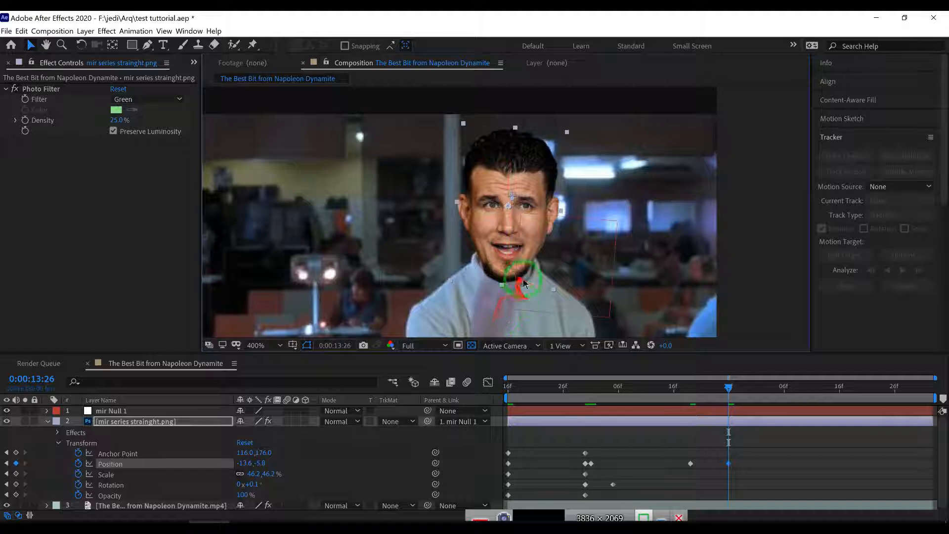
Fine-tune the head PNG's position at 0:00:12:16 and move it to about -7.6, -17.2 at 0:00:13:00.
left_click_drag(730, 387, 484, 402)
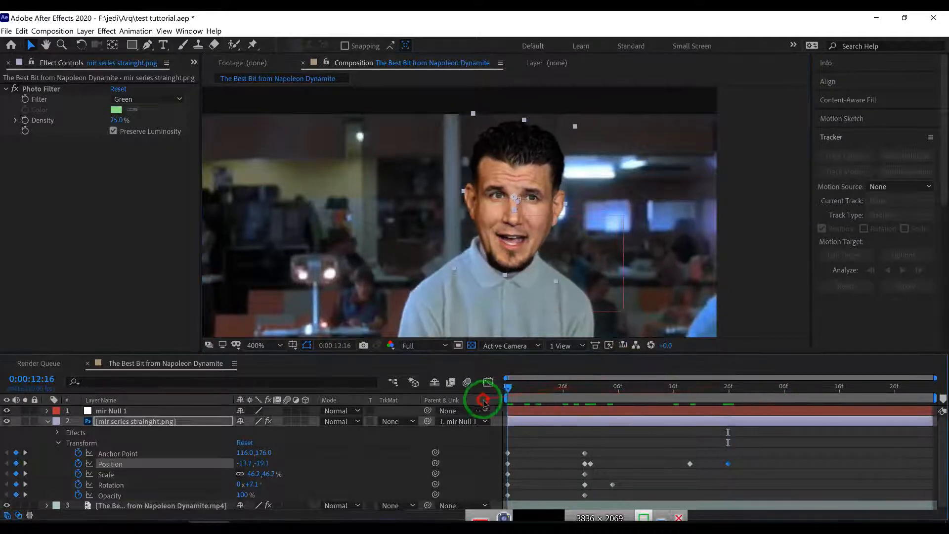
left_click_drag(519, 256, 517, 256)
left_click_drag(510, 388, 587, 399)
left_click_drag(506, 259, 514, 266)
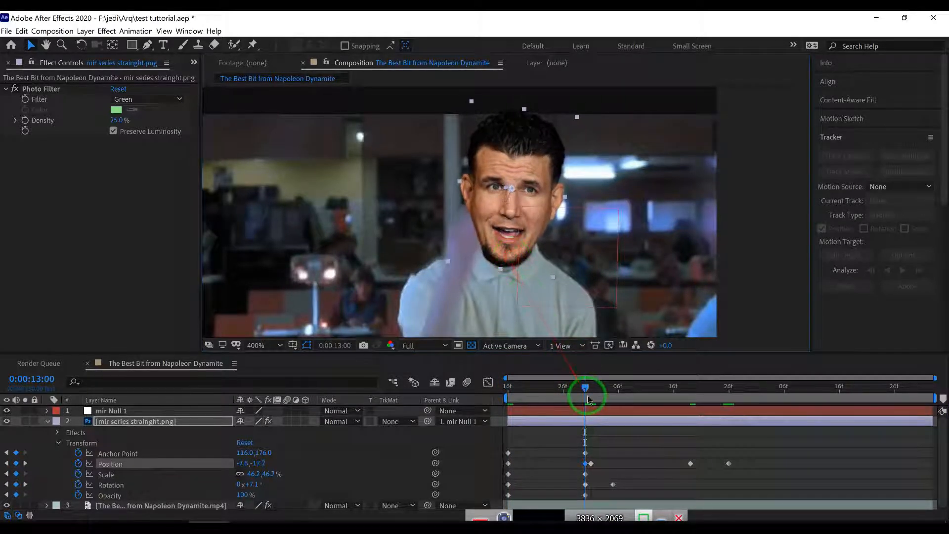
Move the head PNG to about -7.9, -16.5 at 0:00:13:01 and shift it slightly down at 0:00:13:19.
left_click_drag(589, 399, 591, 385)
left_click_drag(503, 250, 507, 256)
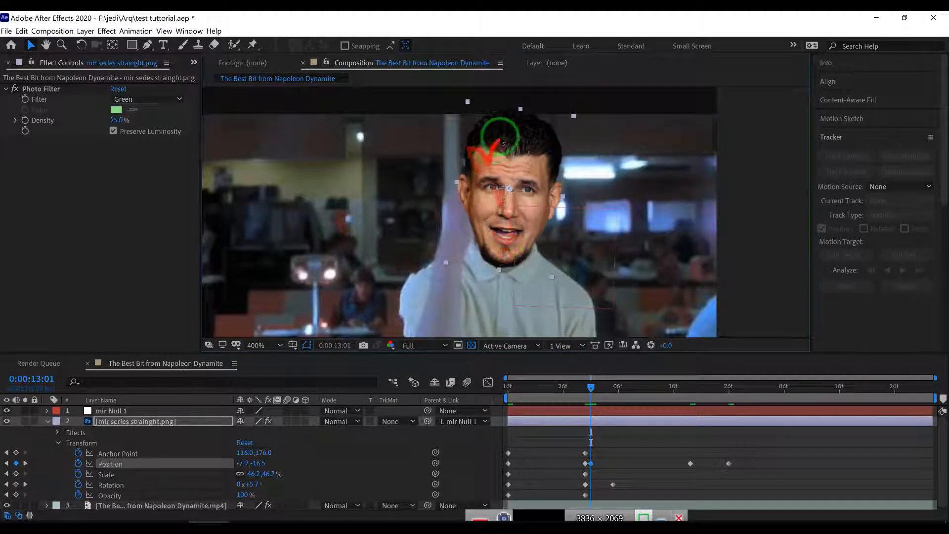
left_click_drag(596, 397, 691, 407)
left_click_drag(519, 277, 518, 284)
At 0:00:14:03, add keyframes for the head PNG's anchor point, position, scale, rotation and opacity.
left_click_drag(691, 394, 768, 426)
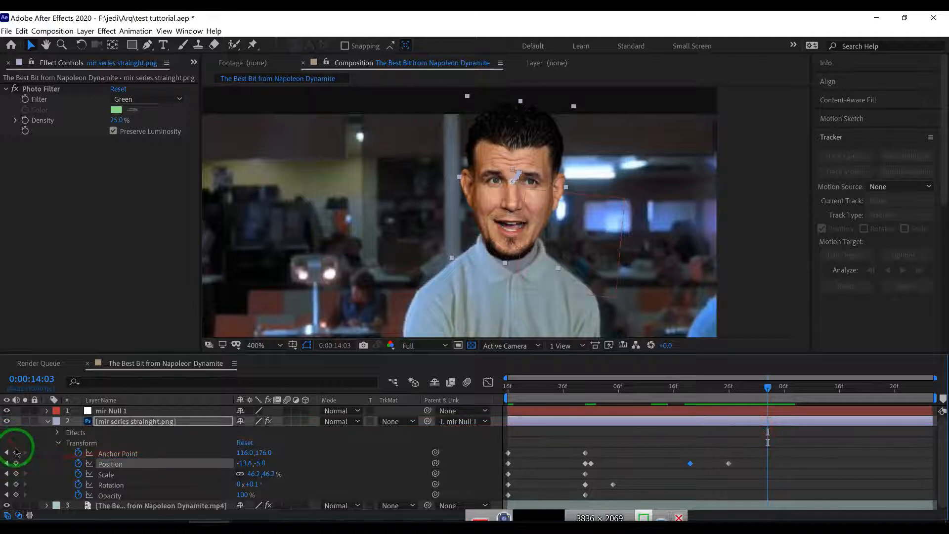
left_click(16, 453)
left_click(16, 463)
left_click(16, 474)
left_click(16, 484)
left_click(16, 494)
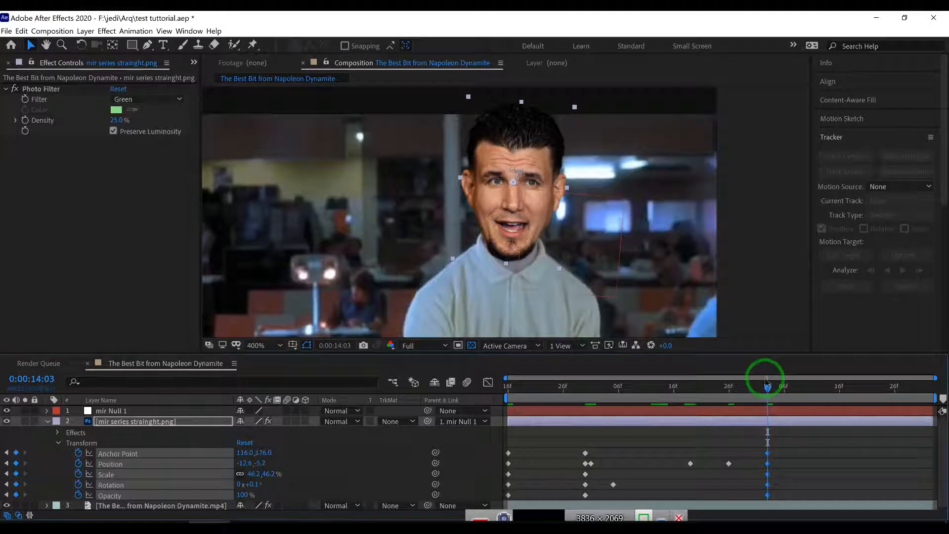
Nudge the head PNG down over the face at 0:00:14:03 to position -12.4, -3.7.
key("Down")
key("Down")
key("Down")
key("Down")
key("Down")
key("Down")
At 0:00:14:10, set the head PNG's rotation to 0x-1.9° and its position to about -11.9, 2.9.
left_click_drag(767, 390, 806, 388)
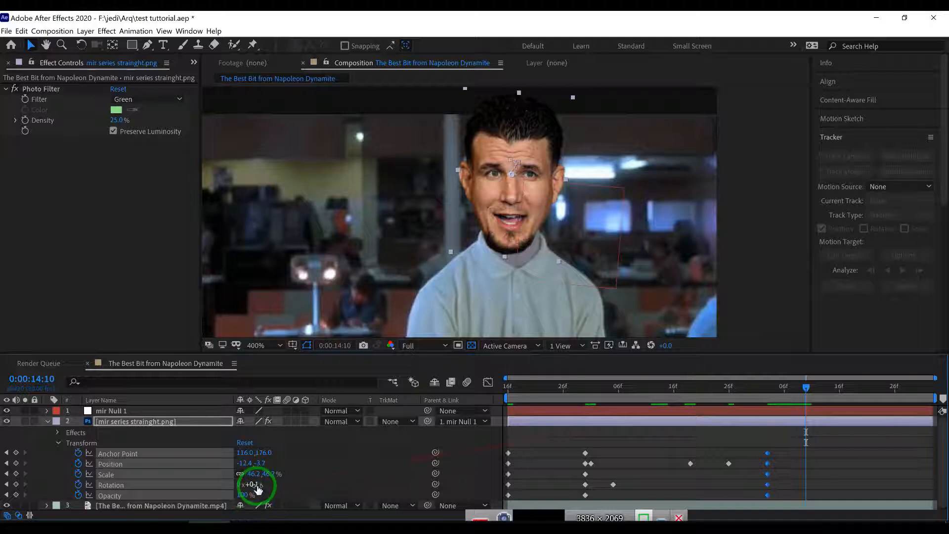
left_click_drag(255, 484, 441, 449)
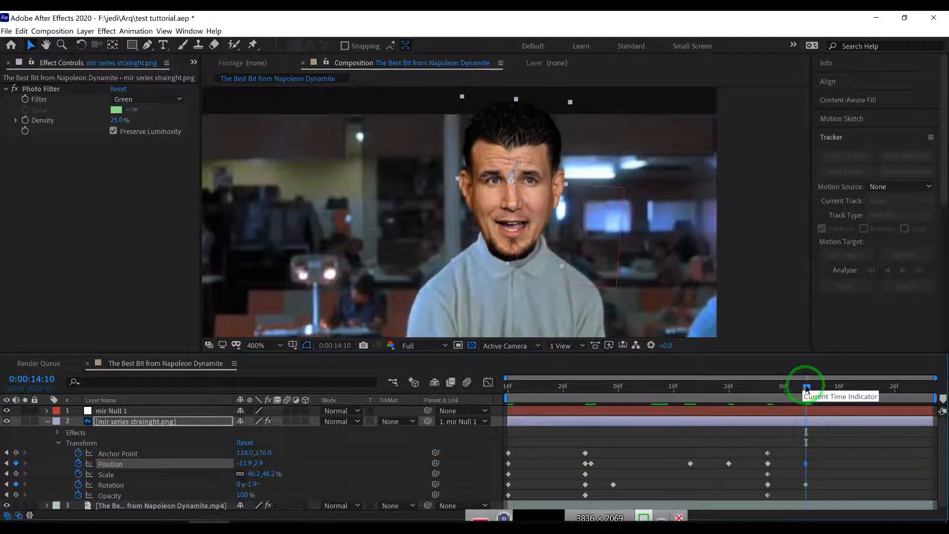
At 0:00:15:02, nudge the head PNG right to position -10.1, 2.8.
left_click_drag(804, 388, 935, 420)
key("Right")
key("Right")
key("Right")
key("Right")
key("Right")
key("Right")
key("Right")
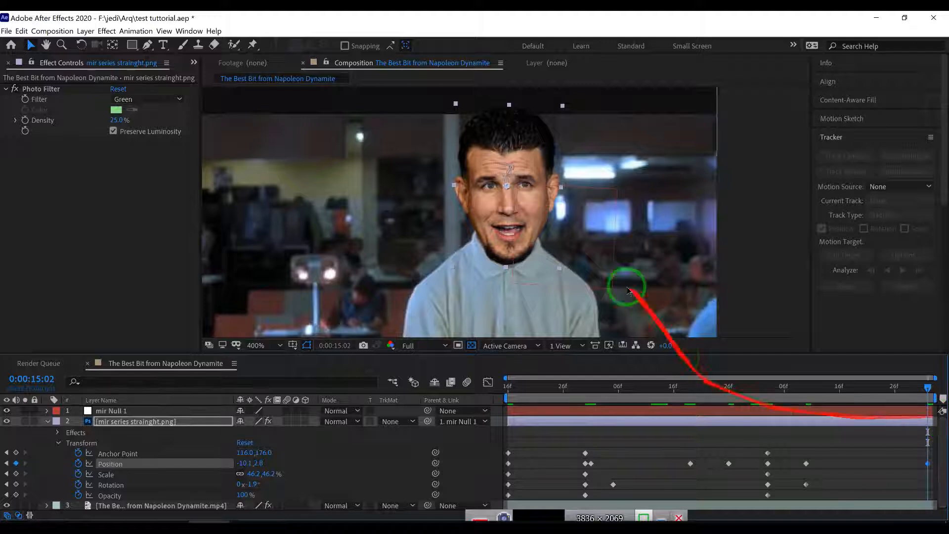
Fit the whole composition in the viewer, then play back and scrub it to check the head's movement and the hand crossing the face.
scroll(583, 283, "down", 1)
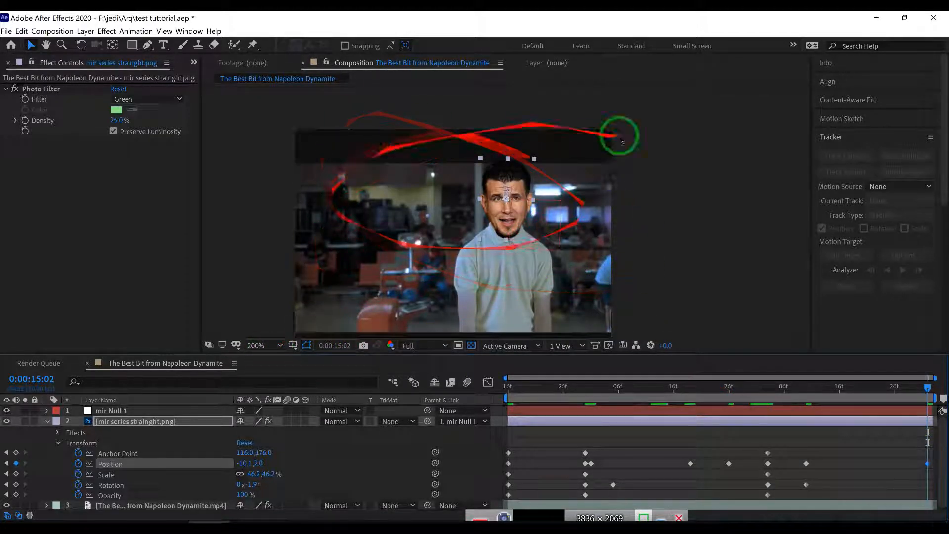
left_click(269, 344)
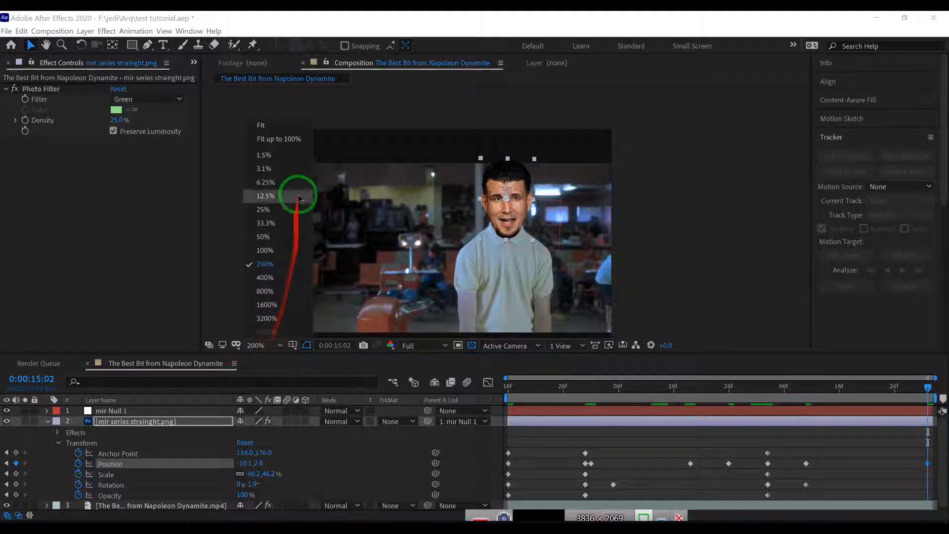
left_click(280, 129)
left_click(270, 344)
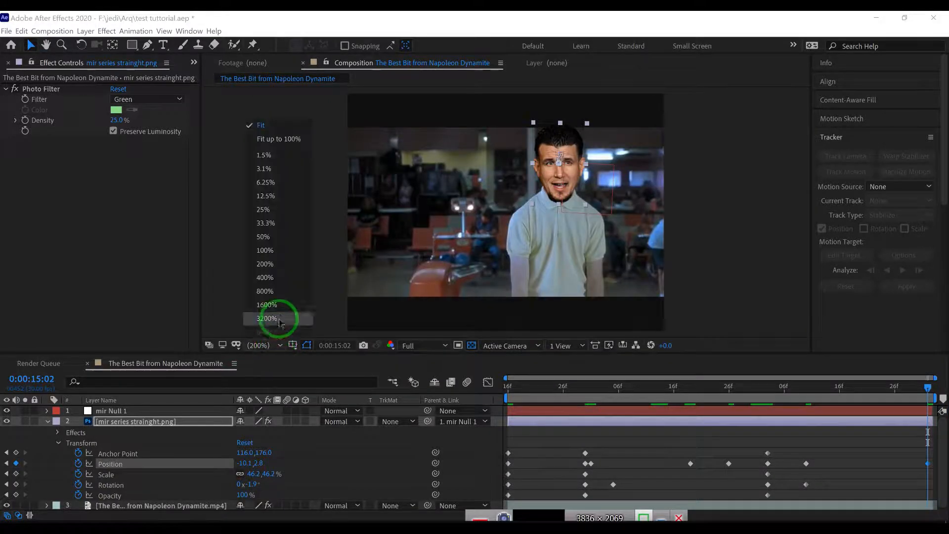
left_click(275, 251)
scroll(498, 227, "up", 4)
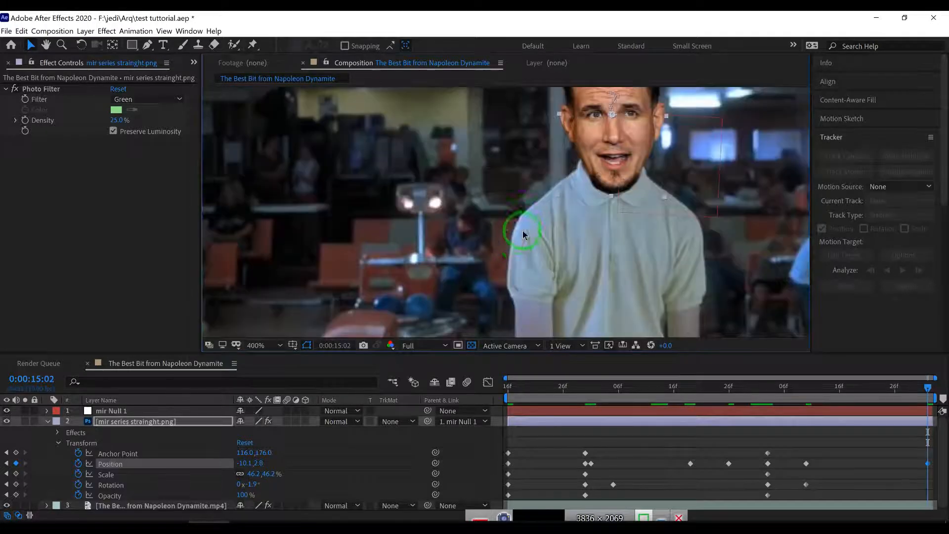
left_click(269, 344)
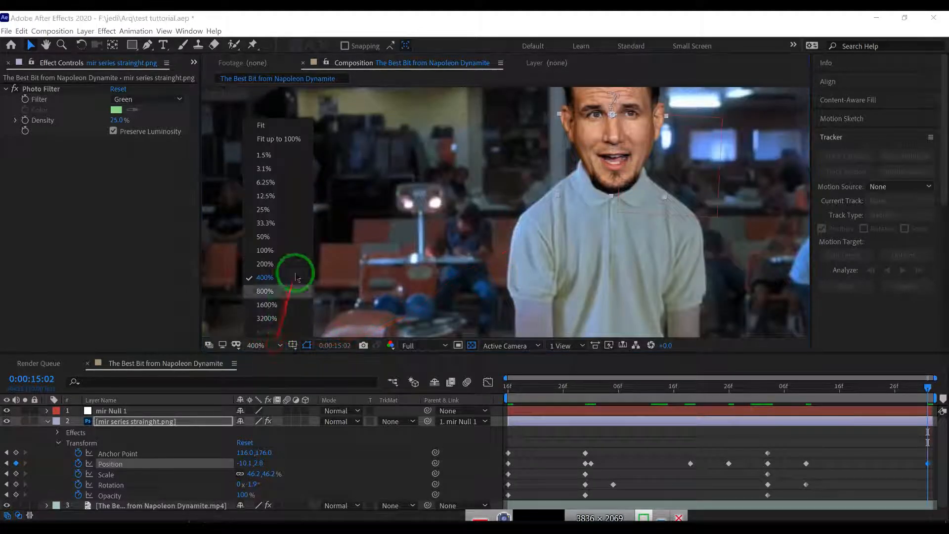
left_click(290, 140)
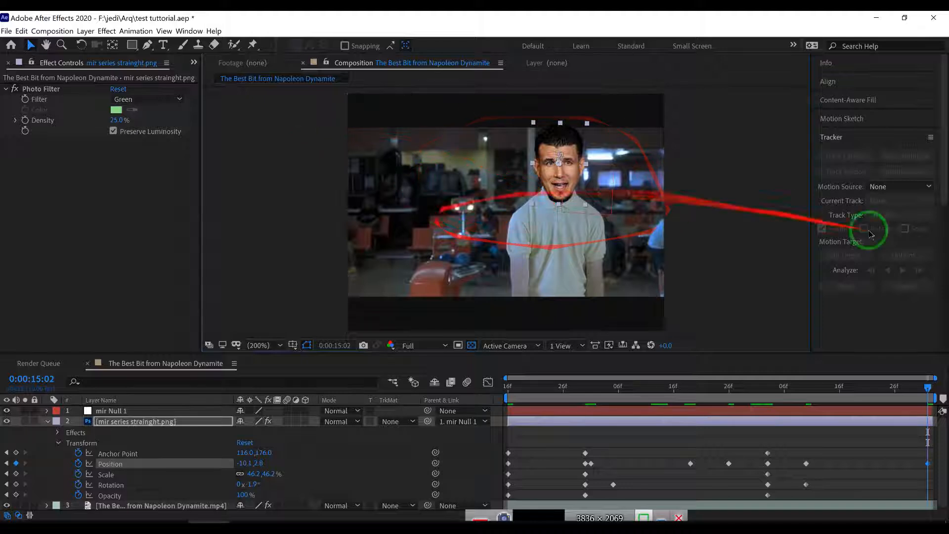
key("space")
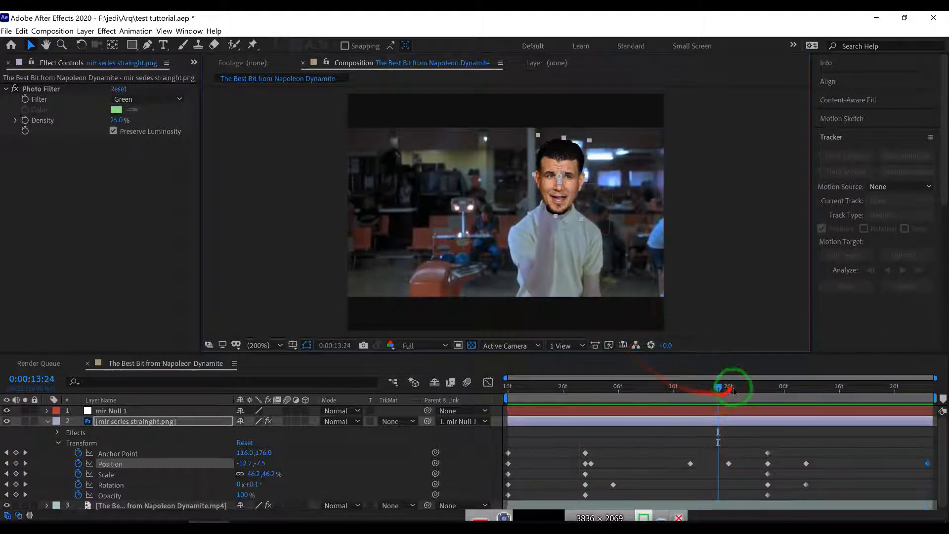
left_click_drag(721, 386, 608, 396)
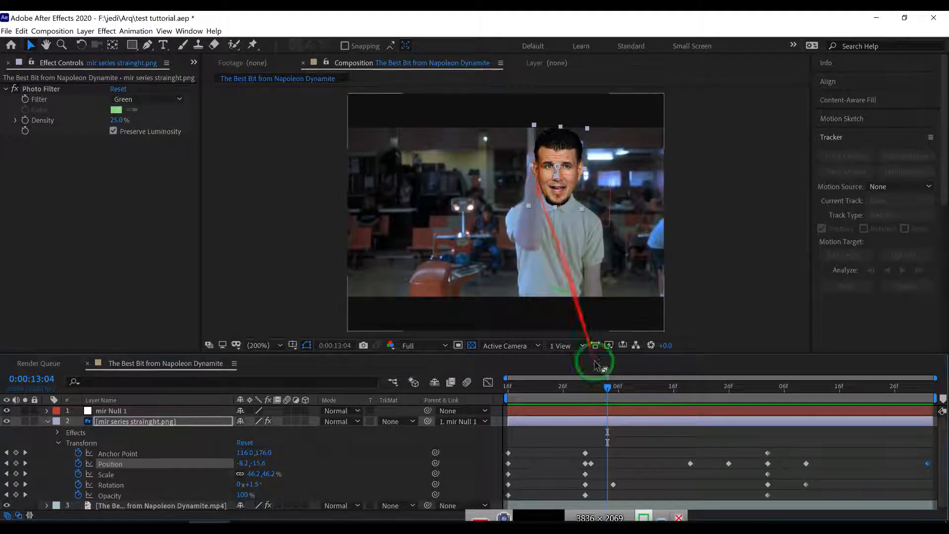
mouse_move(607, 388)
left_mouse_down()
mouse_move(557, 387)
mouse_move(644, 383)
mouse_move(607, 385)
left_mouse_up()
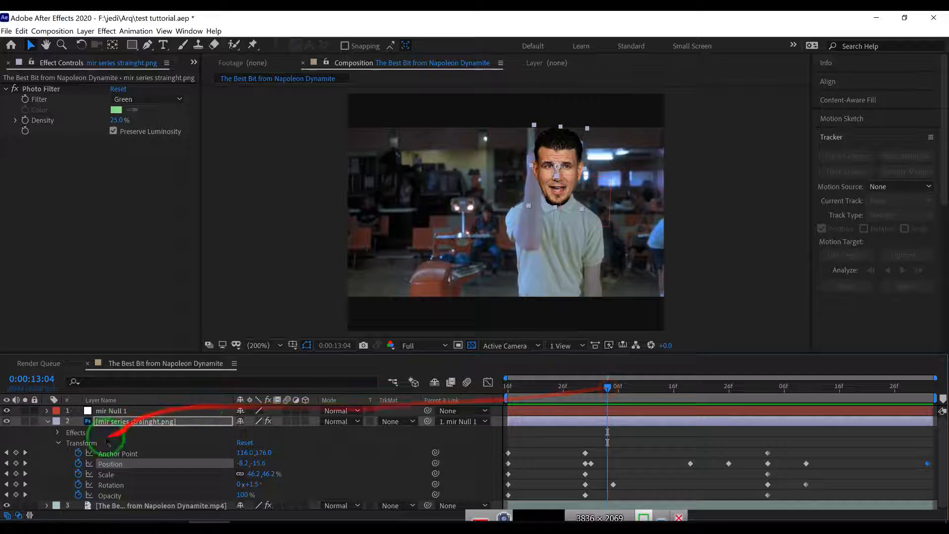
Collapse the head PNG layer's properties, duplicate the Napoleon Dynamite.mp4 footage layer and go to 0:00:12:29.
left_click(47, 422)
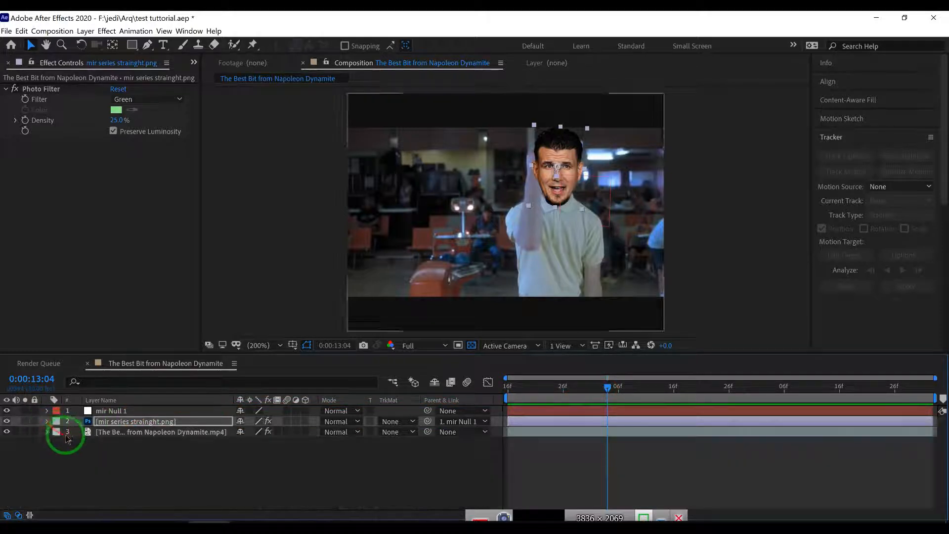
left_click(149, 433)
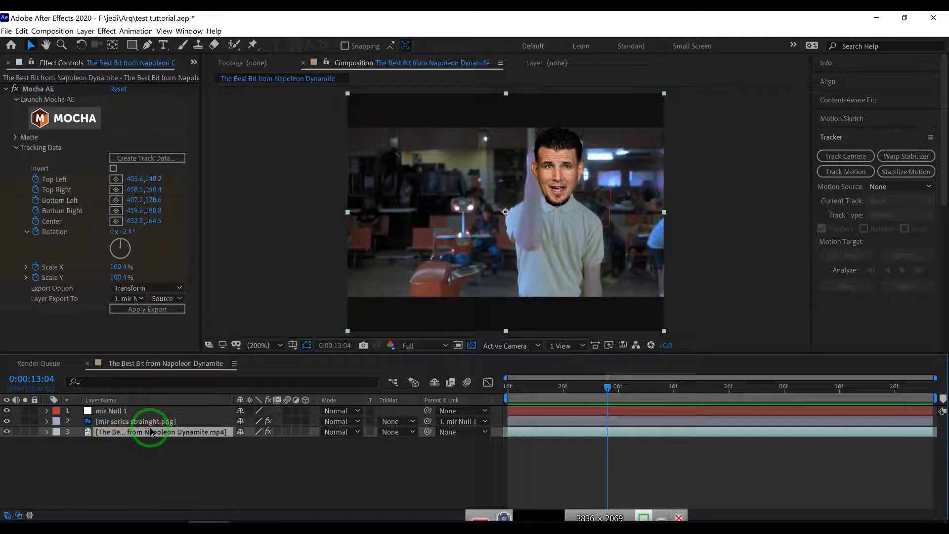
key("ctrl+d")
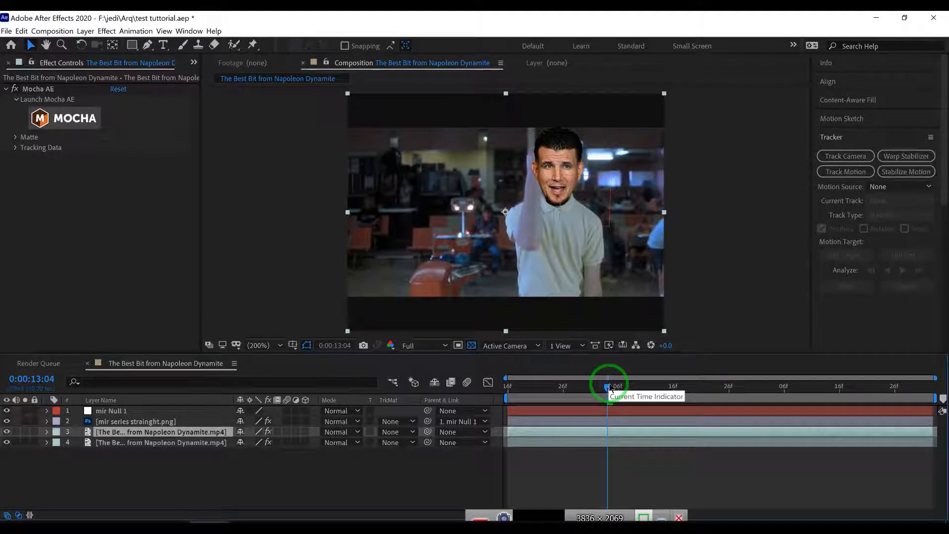
left_click_drag(611, 389, 580, 367)
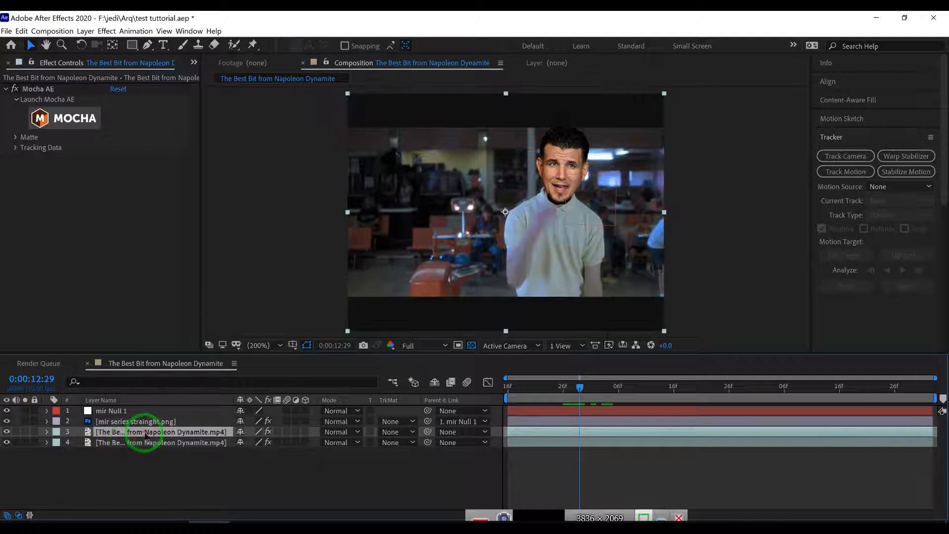
Move the duplicated Napoleon Dynamite.mp4 layer to the top of the stack and start a new solid coloured deep magenta-red.
left_click_drag(144, 437, 148, 409)
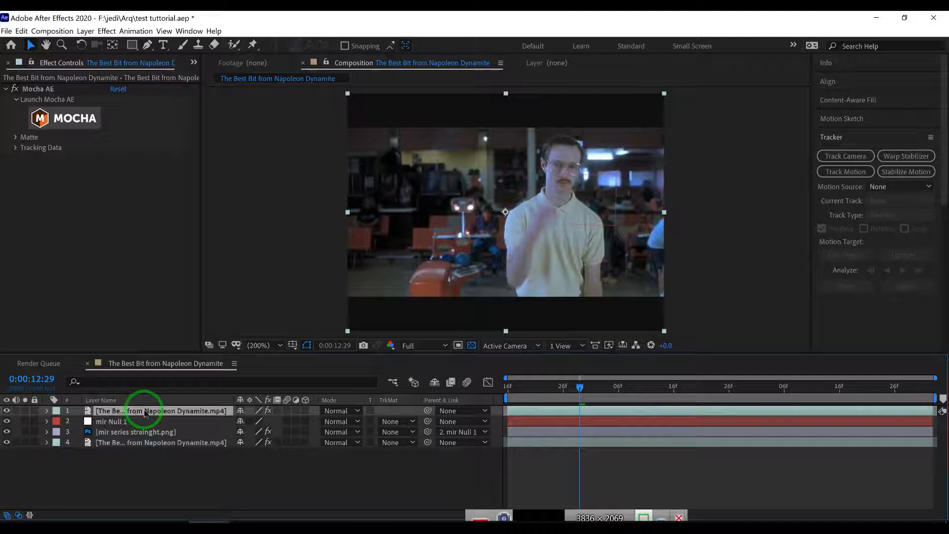
left_click(84, 31)
mouse_move(99, 43)
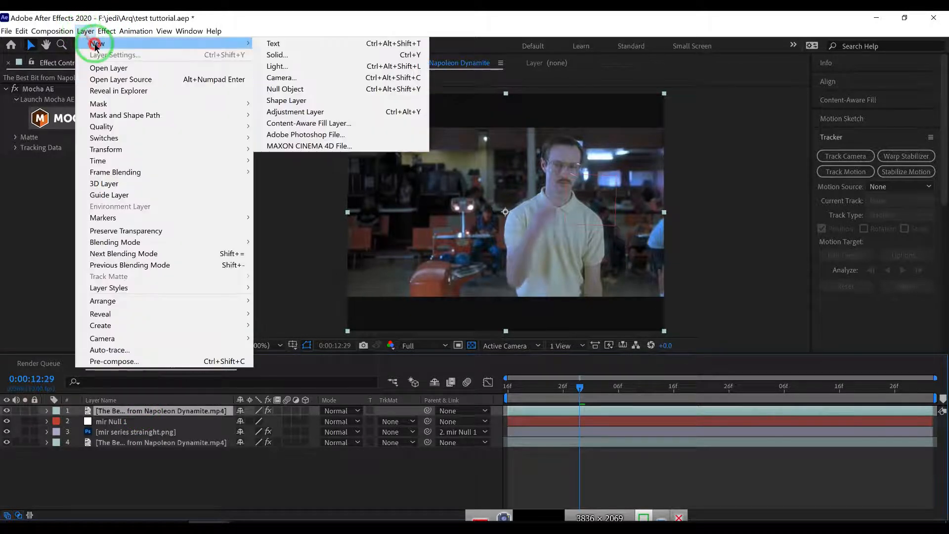
left_click(267, 53)
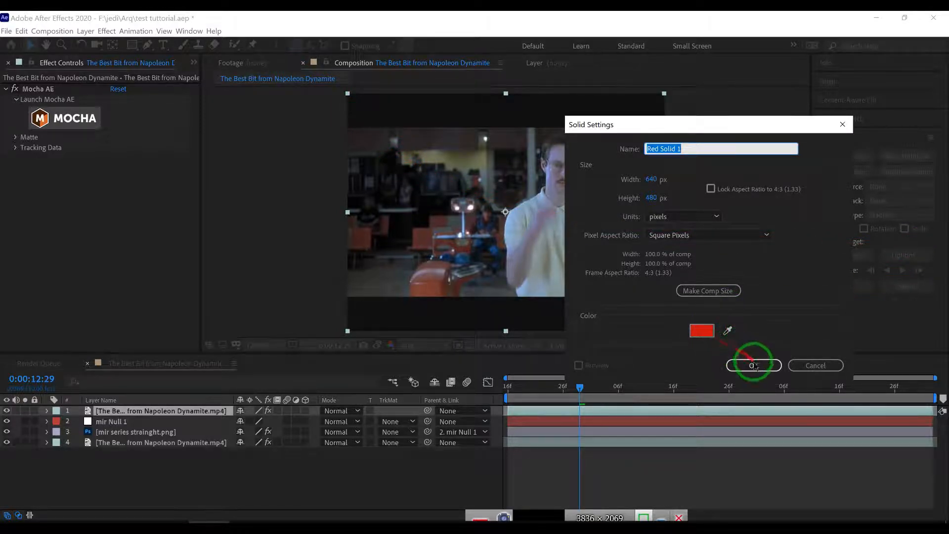
left_click(702, 331)
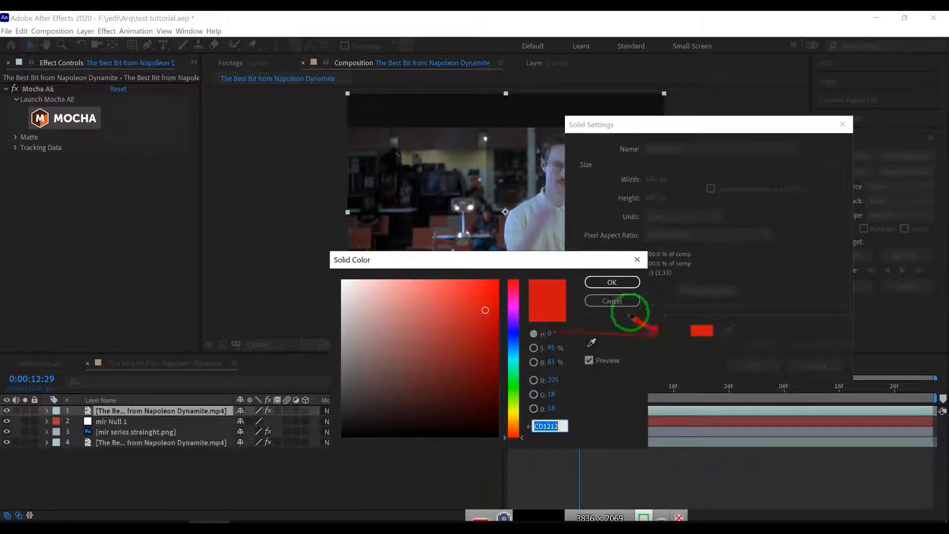
left_click_drag(512, 349, 517, 406)
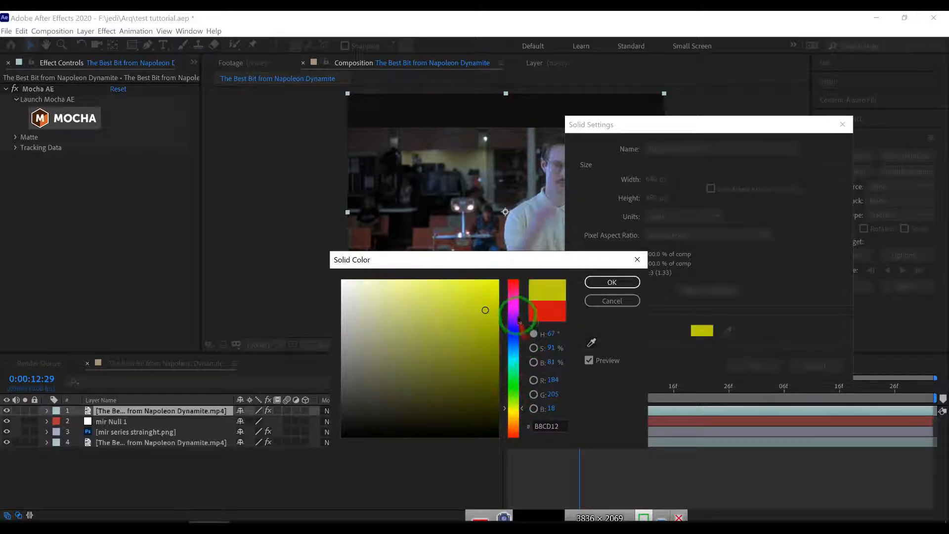
left_click(513, 297)
left_click(425, 383)
left_click(494, 328)
left_click(612, 281)
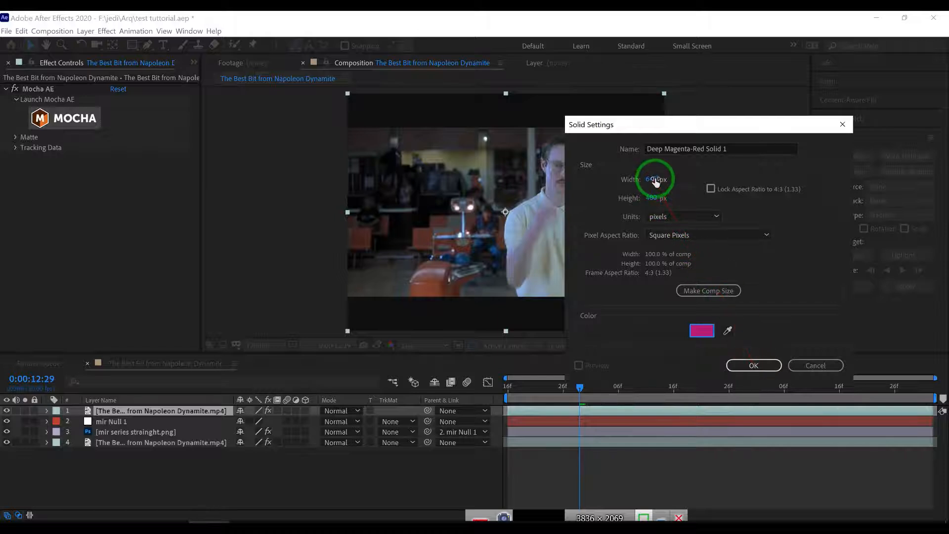
Create the solid at 648 x 487 px and hide its layer.
left_click_drag(651, 178, 657, 198)
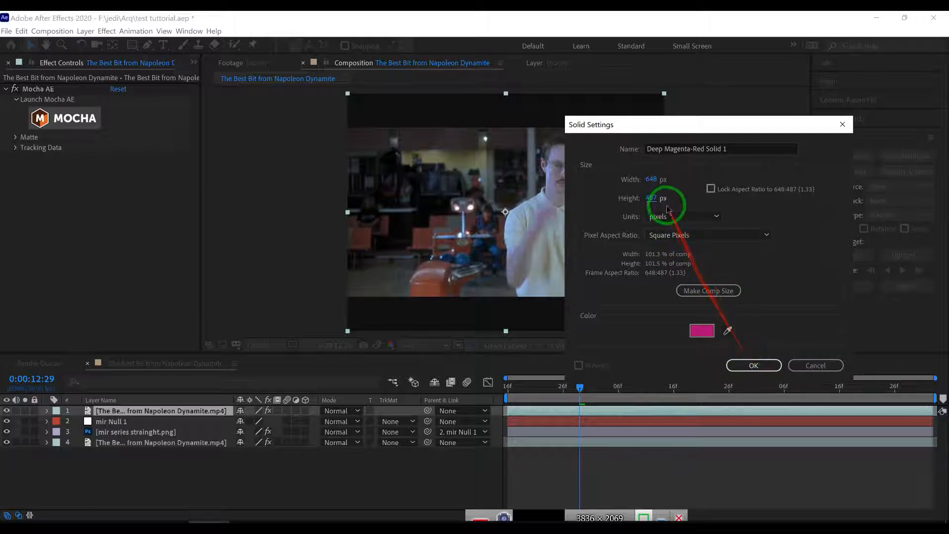
left_click(754, 365)
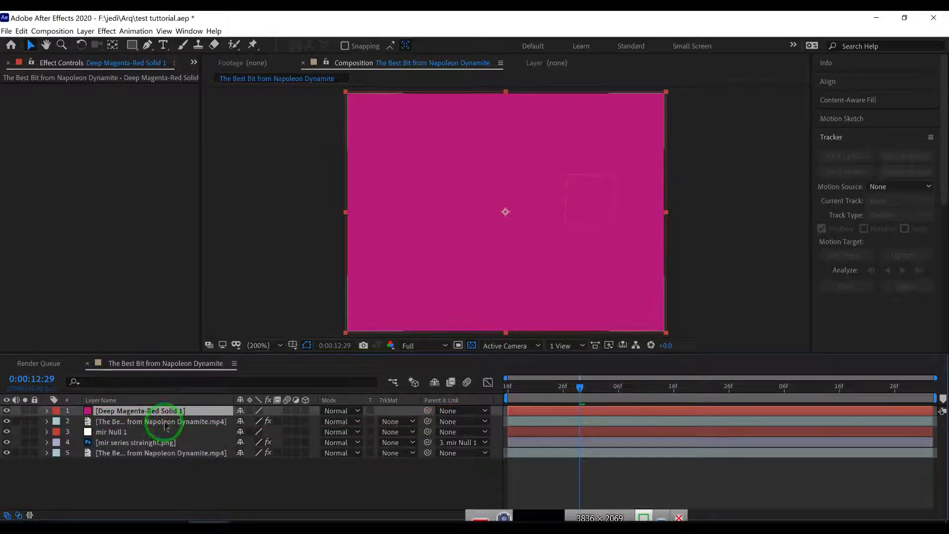
left_click(6, 410)
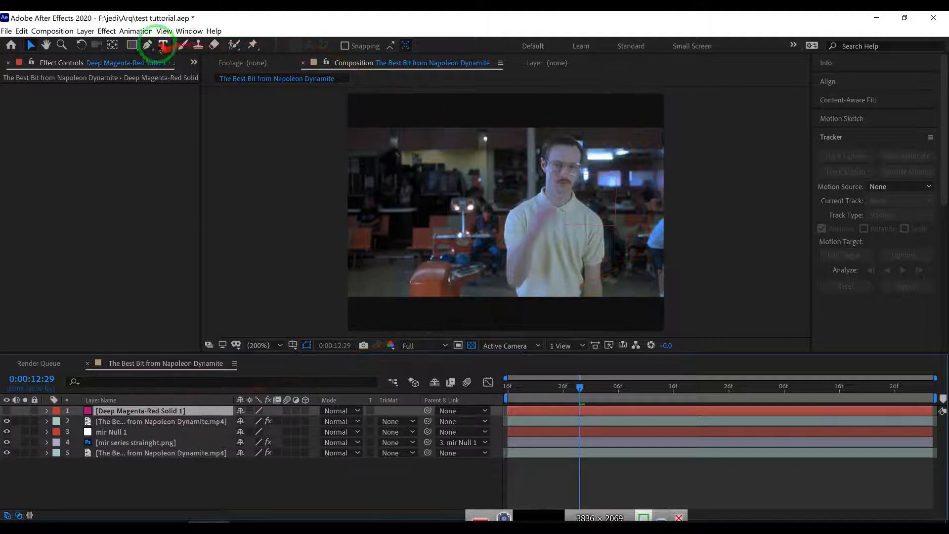
With the Pen tool, draw a closed six-point mask around the man's raised fist and forearm on the hidden magenta solid at 0:00:12:29.
left_click(147, 46)
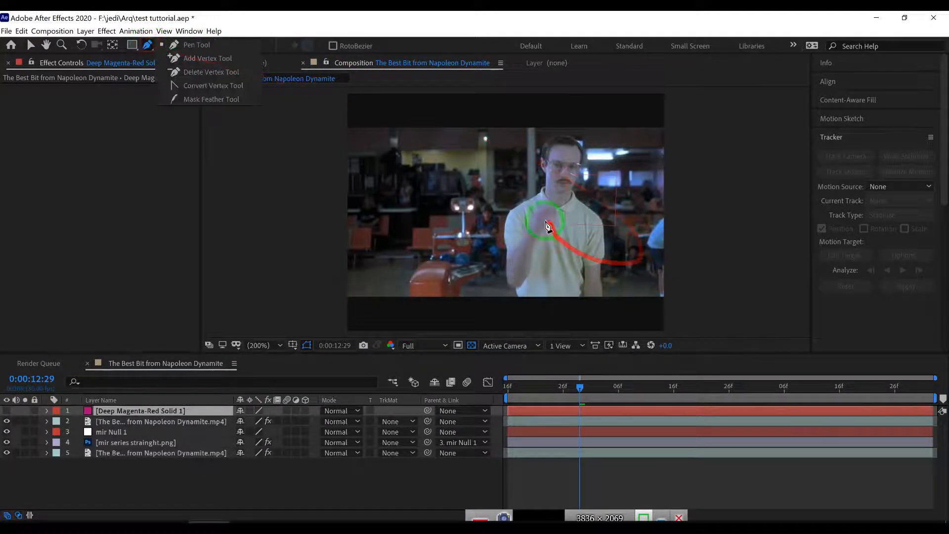
scroll(556, 264, "up", 2)
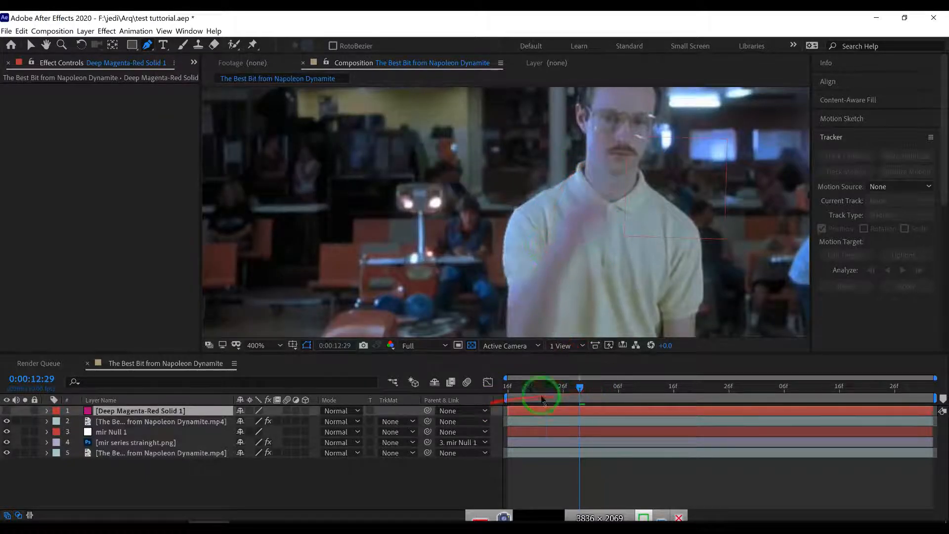
mouse_move(582, 394)
left_mouse_down()
mouse_move(654, 392)
mouse_move(580, 393)
left_mouse_up()
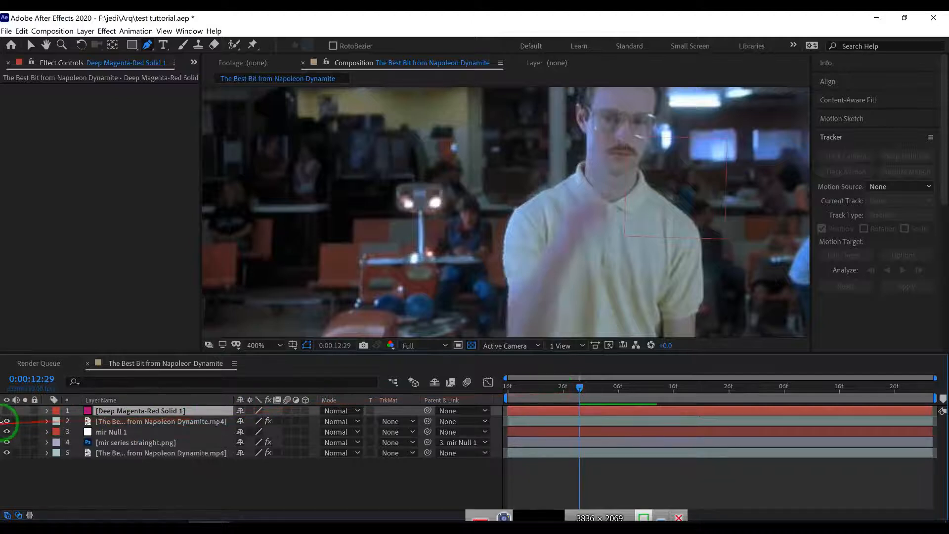
left_click(6, 421)
left_click(7, 421)
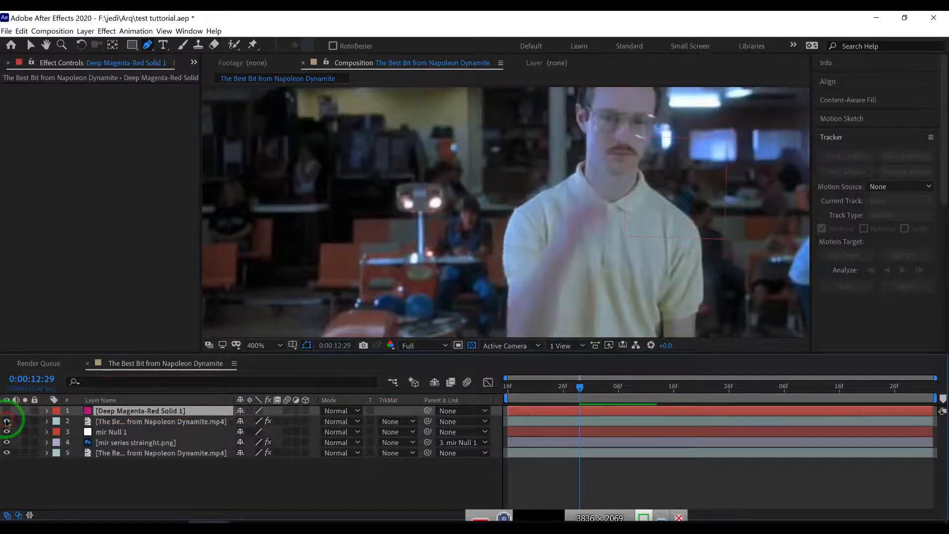
left_click(558, 302)
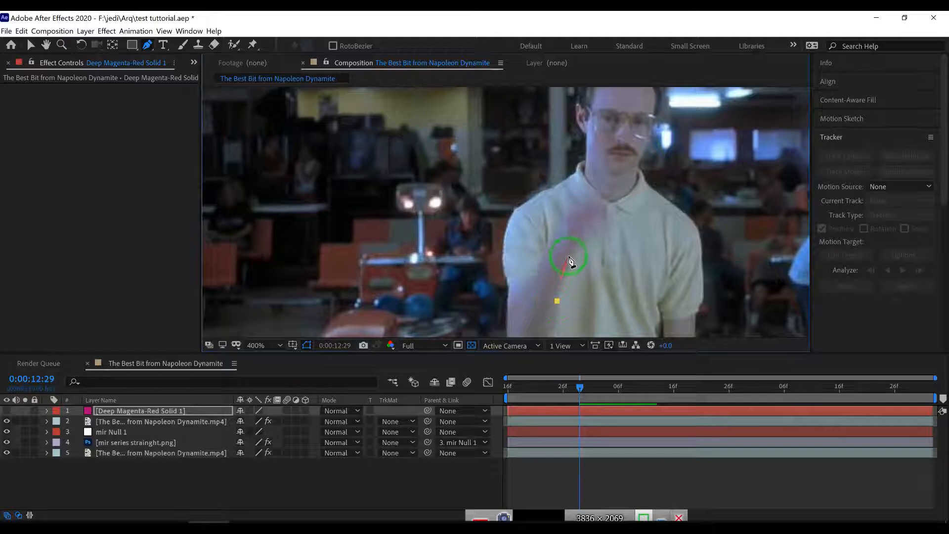
left_click(606, 220)
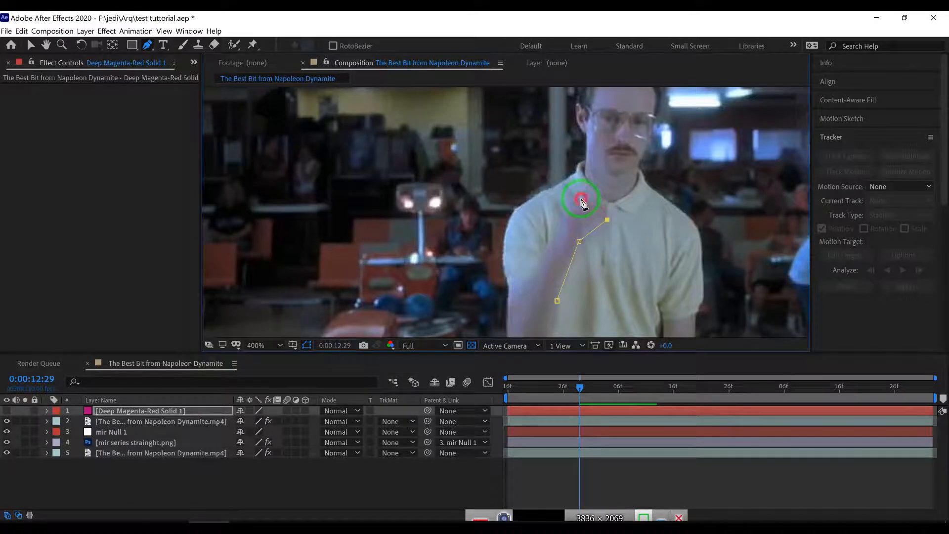
left_click(531, 280)
left_click(556, 299)
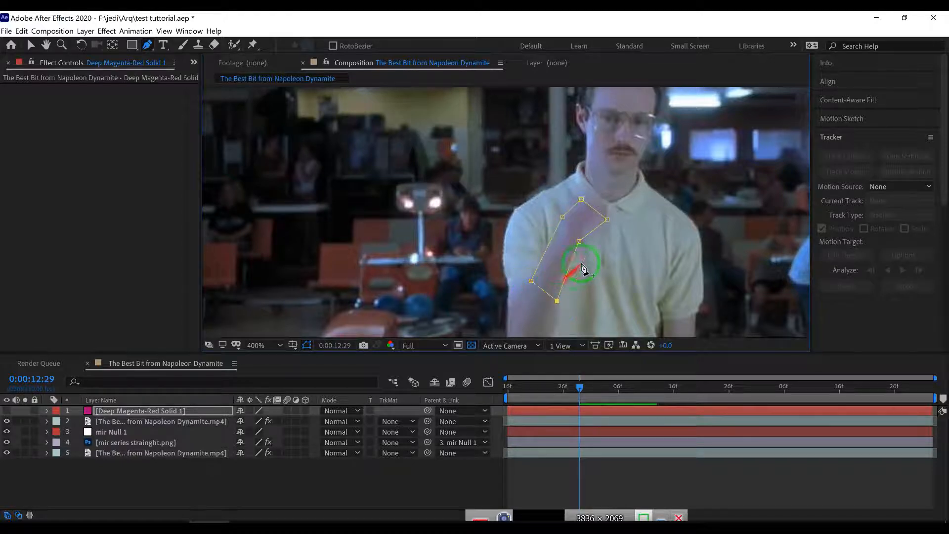
Curve the mask's points around the fist and wrist so that the outline follows the hand's contour.
mouse_move(574, 384)
left_mouse_down()
mouse_move(606, 381)
mouse_move(580, 384)
left_mouse_up()
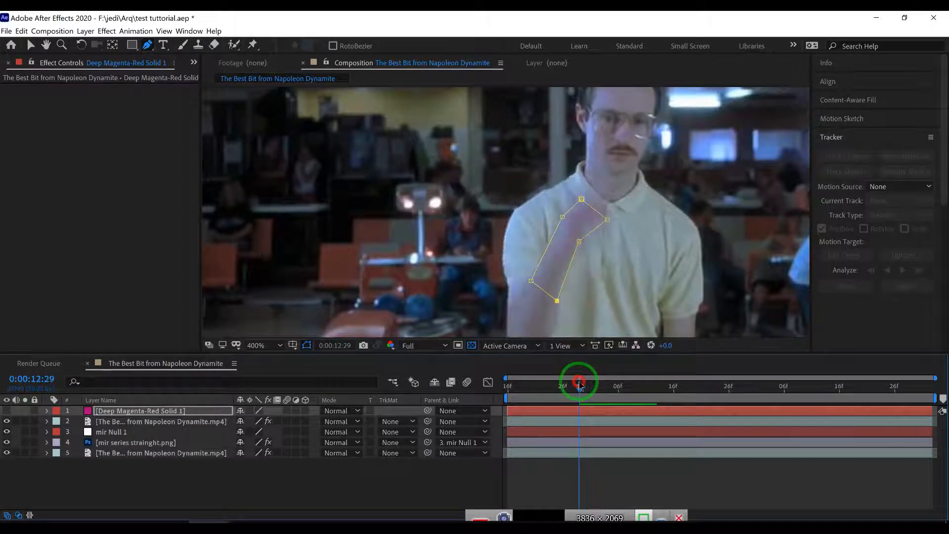
left_click(608, 220)
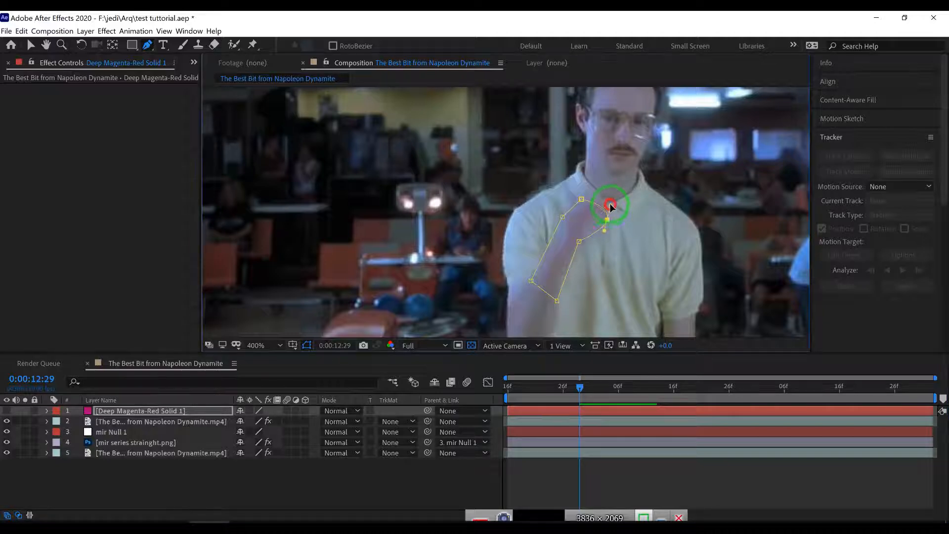
left_click_drag(608, 223, 609, 218)
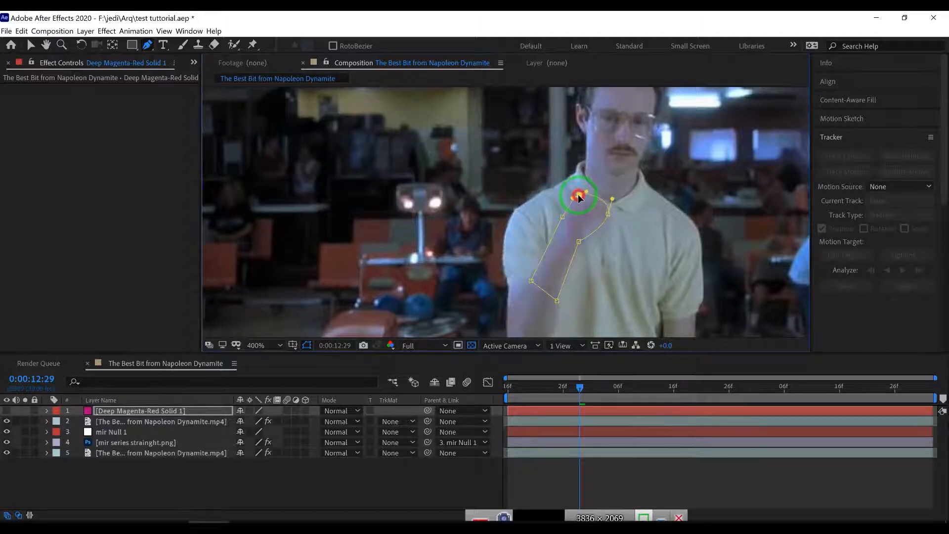
left_click_drag(579, 195, 578, 195)
left_click(579, 242)
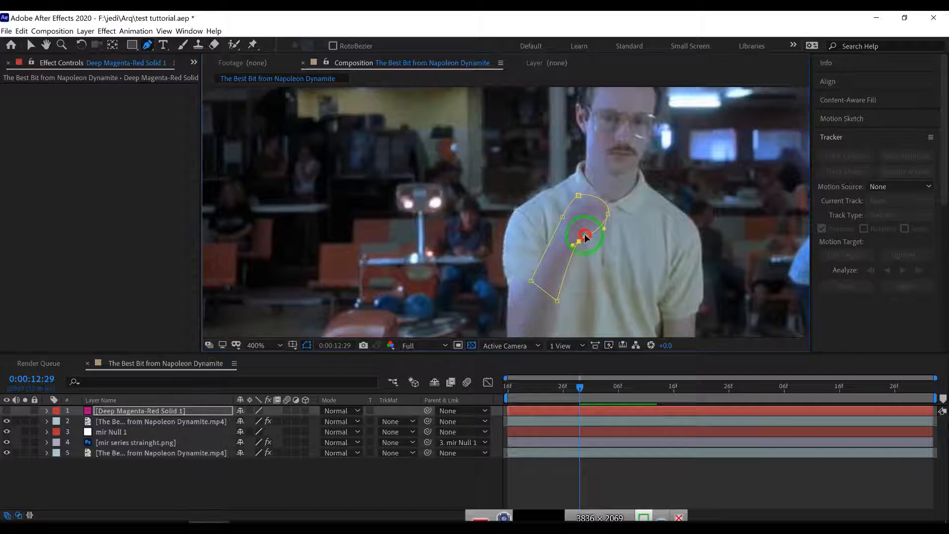
left_click(562, 218)
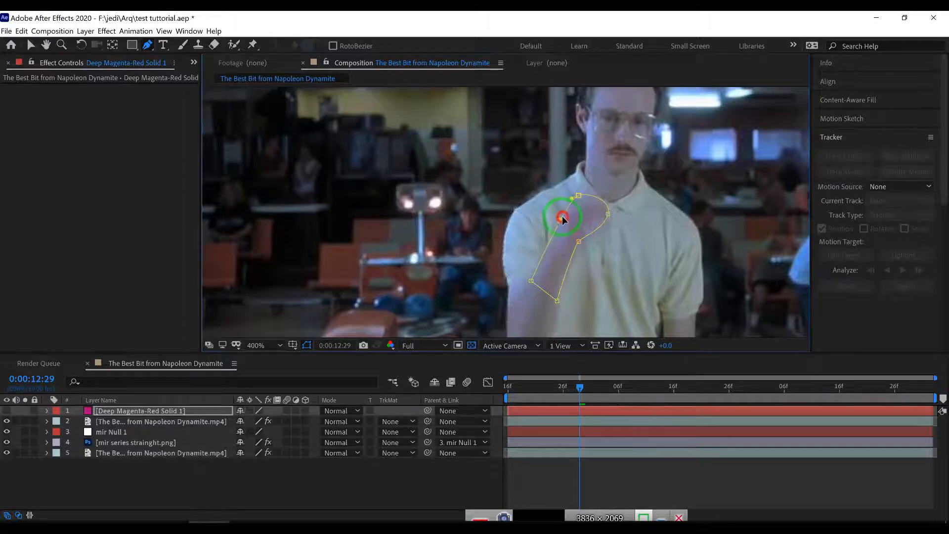
left_click(564, 221)
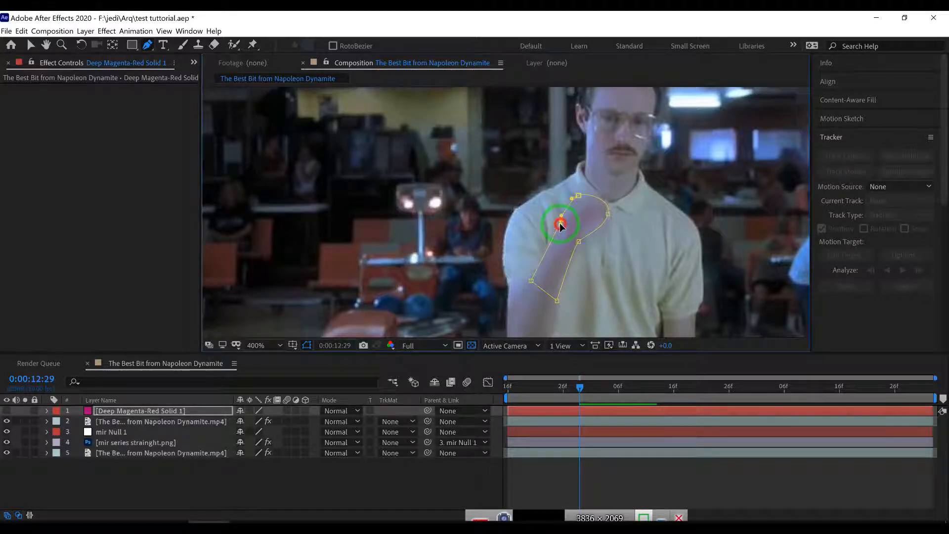
left_click(557, 300)
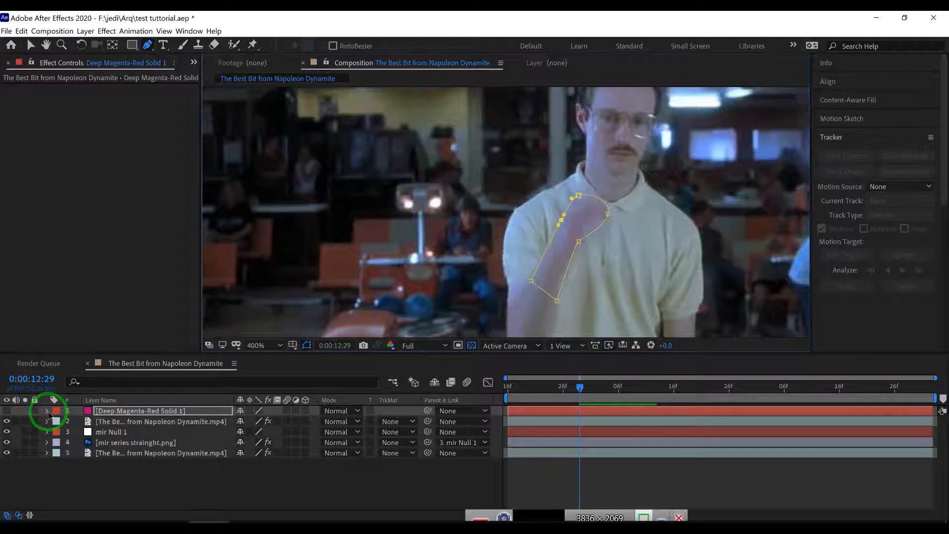
Expand the magenta solid's masks to show the path, feather, opacity and expansion properties of Mask 1.
left_click(47, 411)
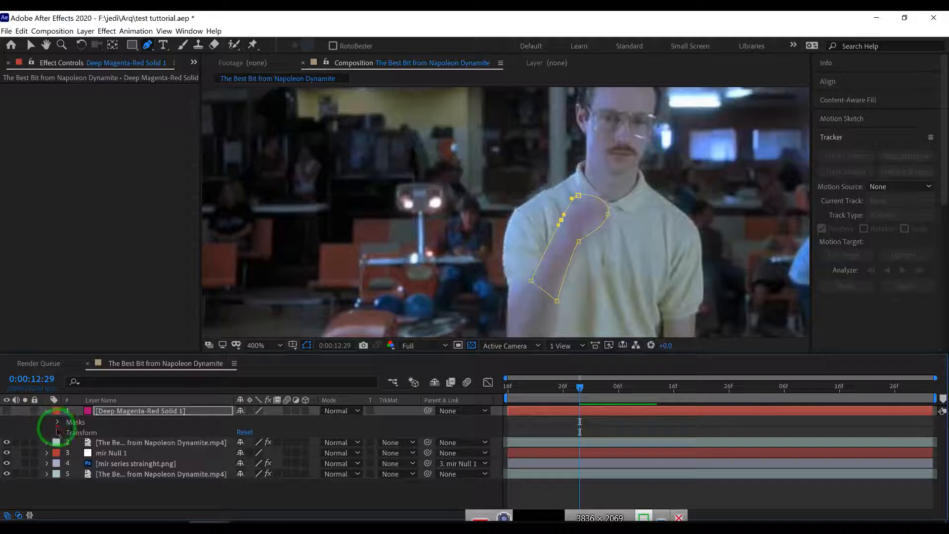
left_click(48, 411)
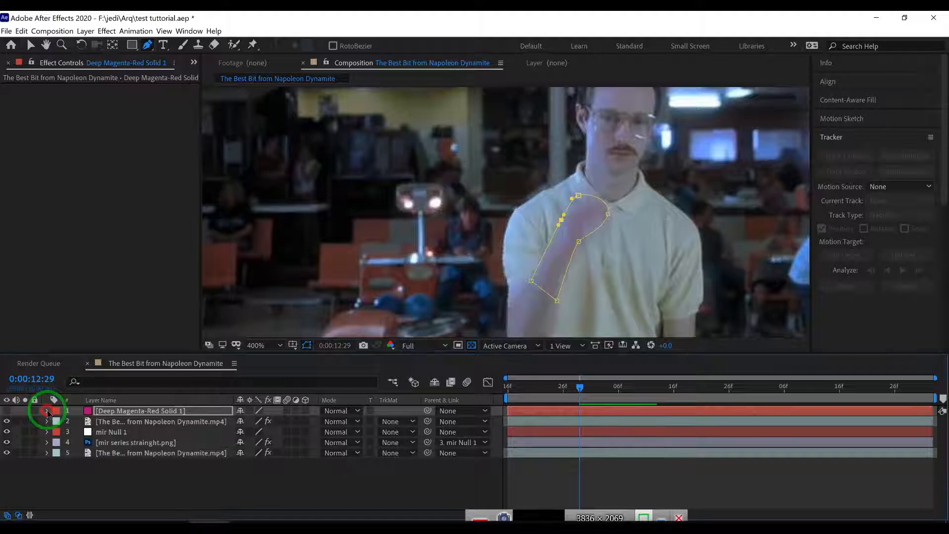
left_click(47, 411)
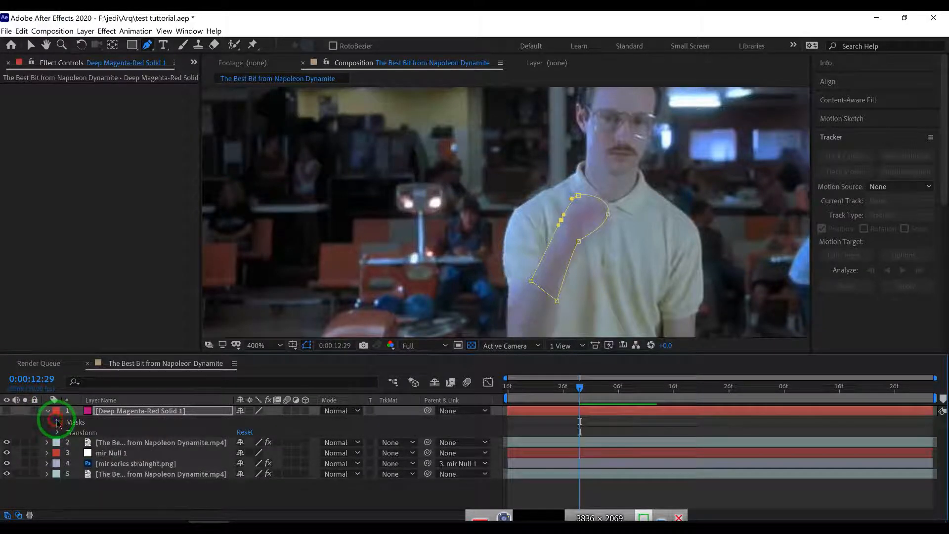
left_click(57, 422)
left_click(69, 433)
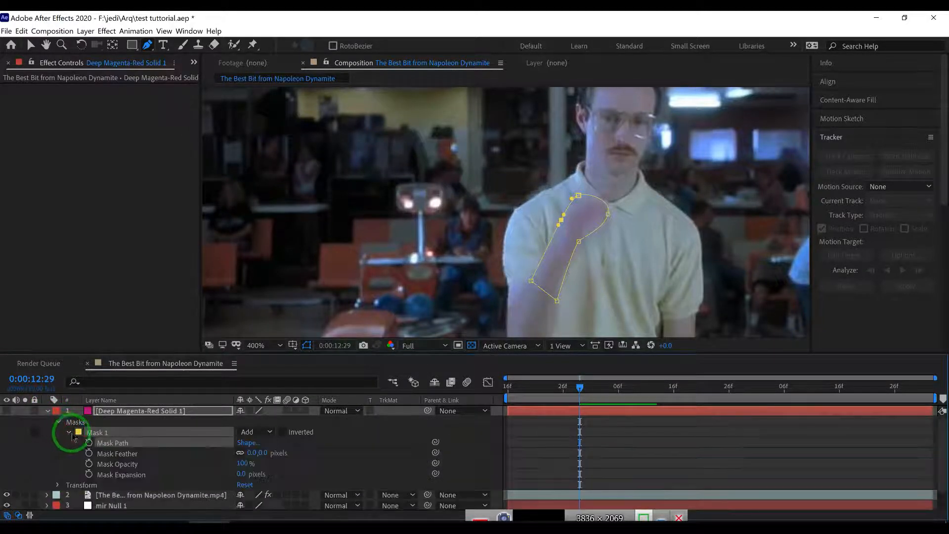
Change the outline colour of Mask 1 to magenta FF00FA.
left_click(78, 433)
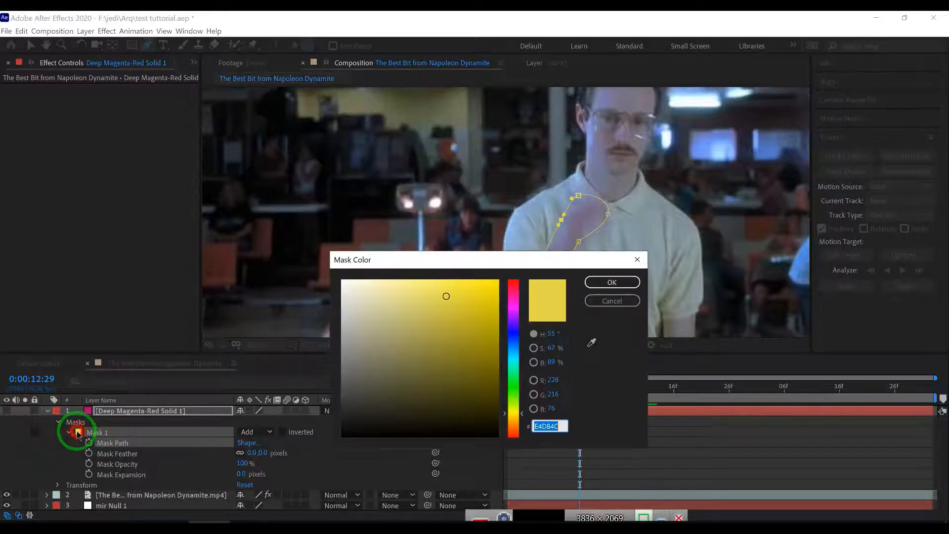
left_click(514, 311)
mouse_move(515, 307)
left_mouse_down()
mouse_move(498, 284)
mouse_move(516, 270)
left_mouse_up()
left_click(512, 389)
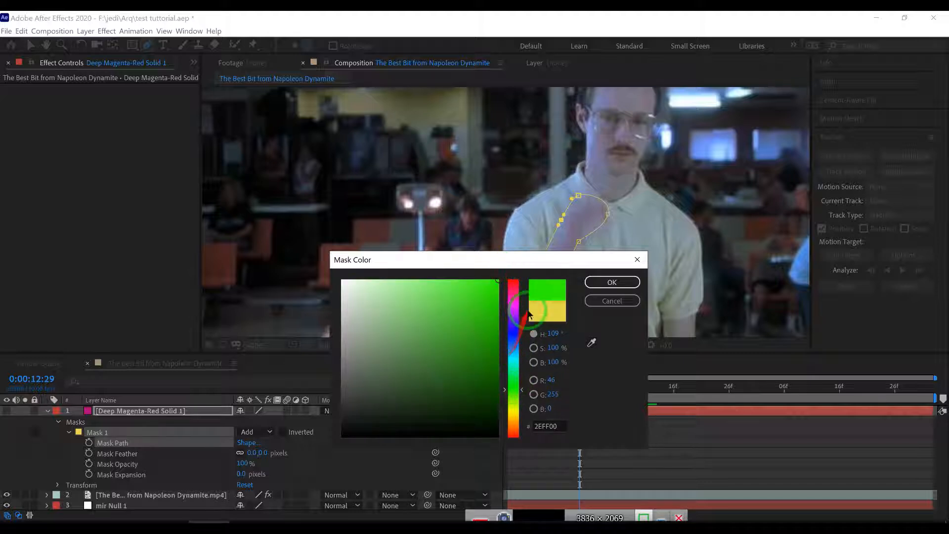
left_click(514, 305)
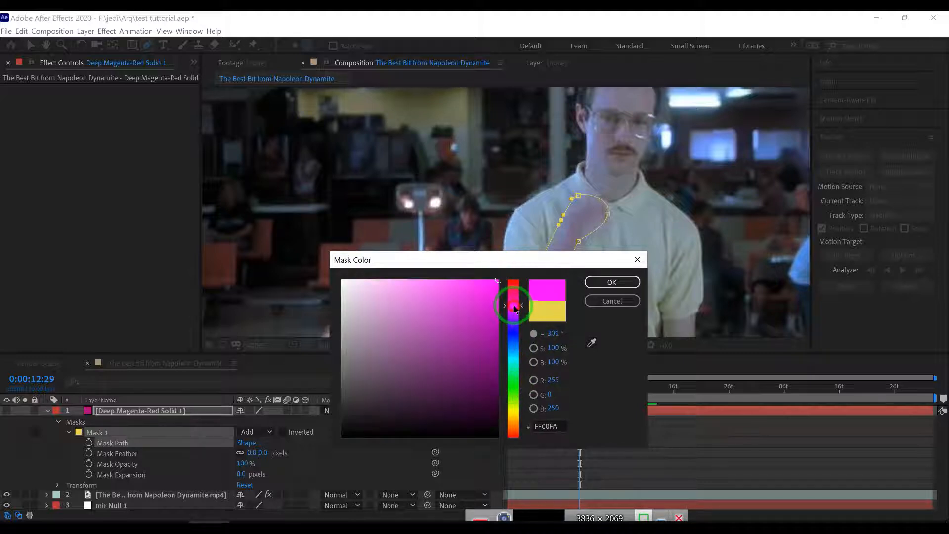
left_click(612, 282)
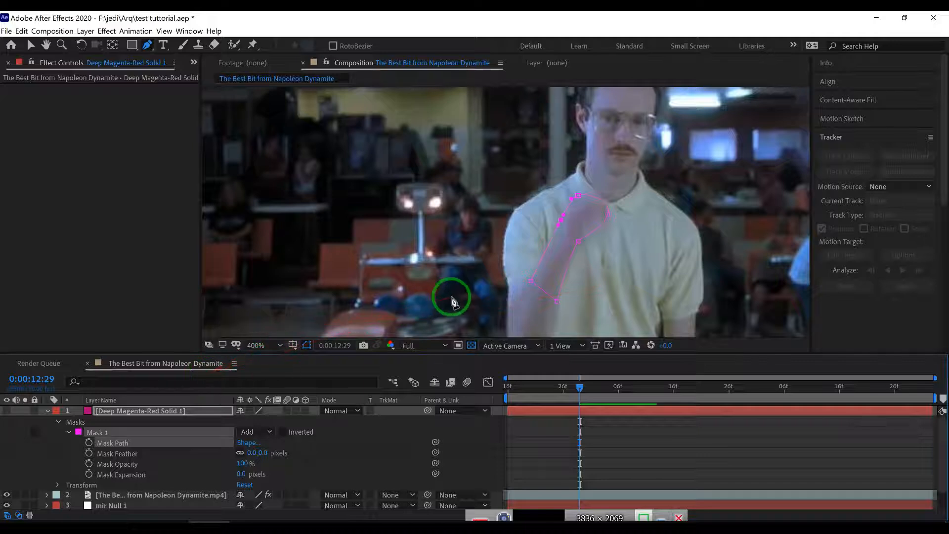
Keyframe Mask 1's path, feather, opacity and expansion at 0:00:12:29, with the feather set to 4 pixels.
left_click(89, 443)
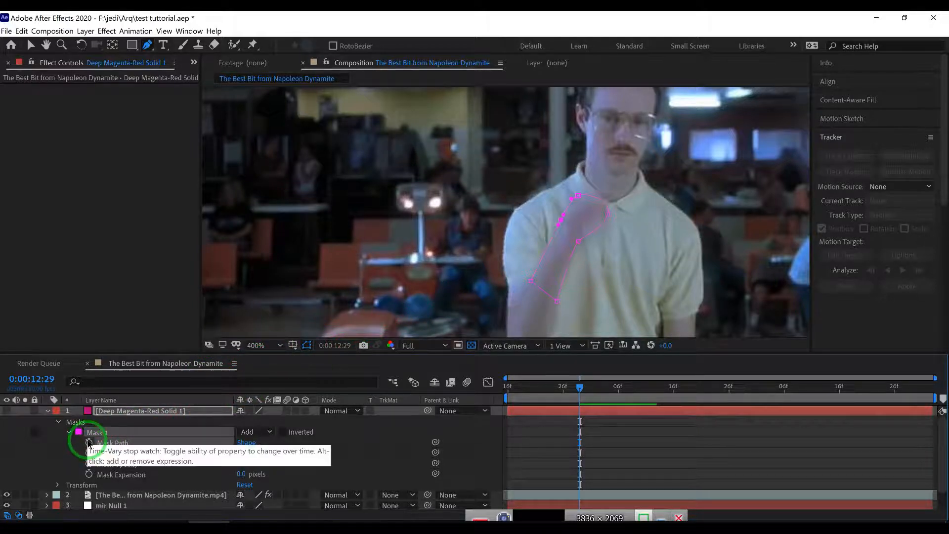
left_click(89, 454)
left_click(88, 464)
left_click(88, 474)
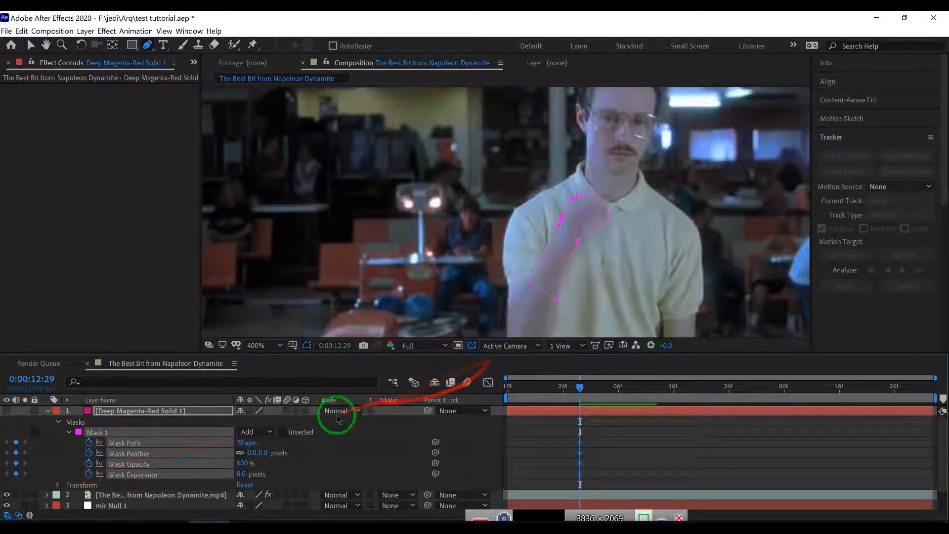
left_click(264, 452)
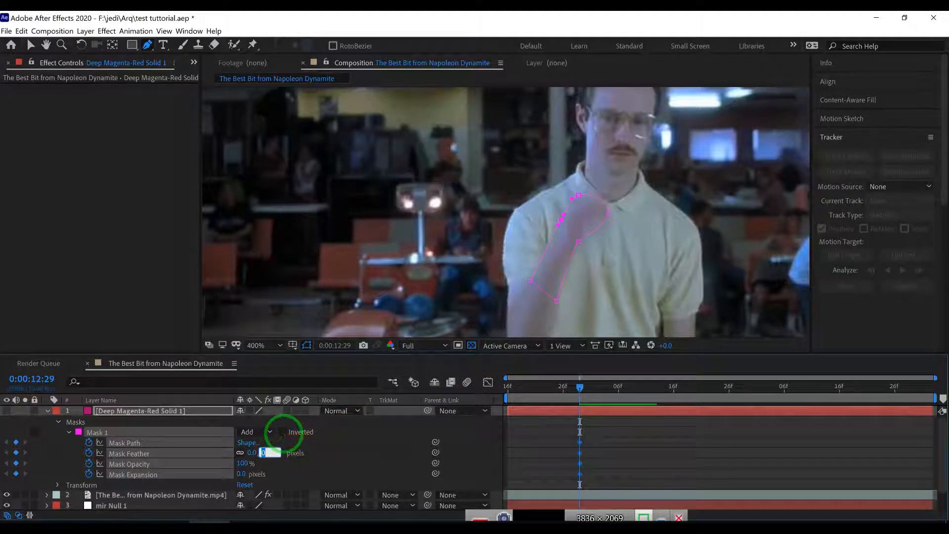
type("4")
key("Return")
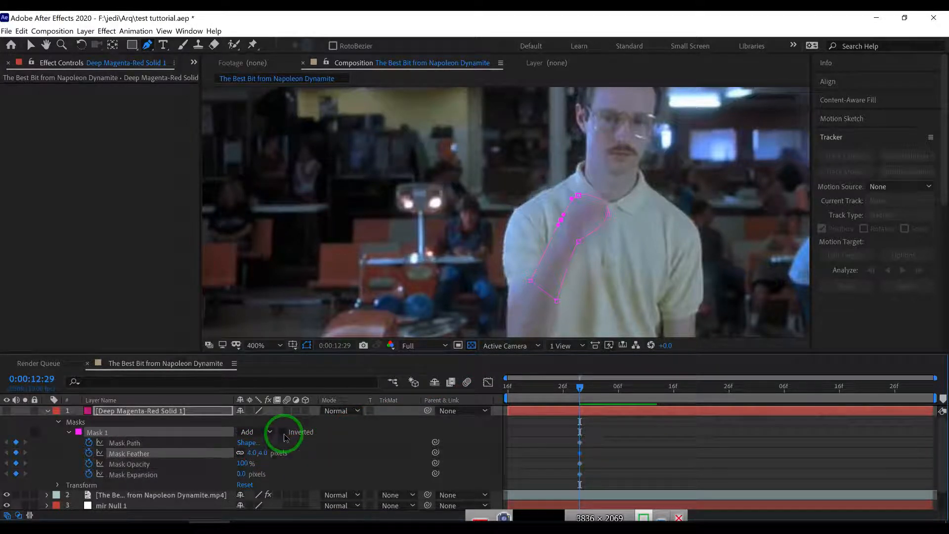
At 0:00:12:28, move the whole of Mask 1 outside the picture, to the right of the frame.
left_click(579, 388)
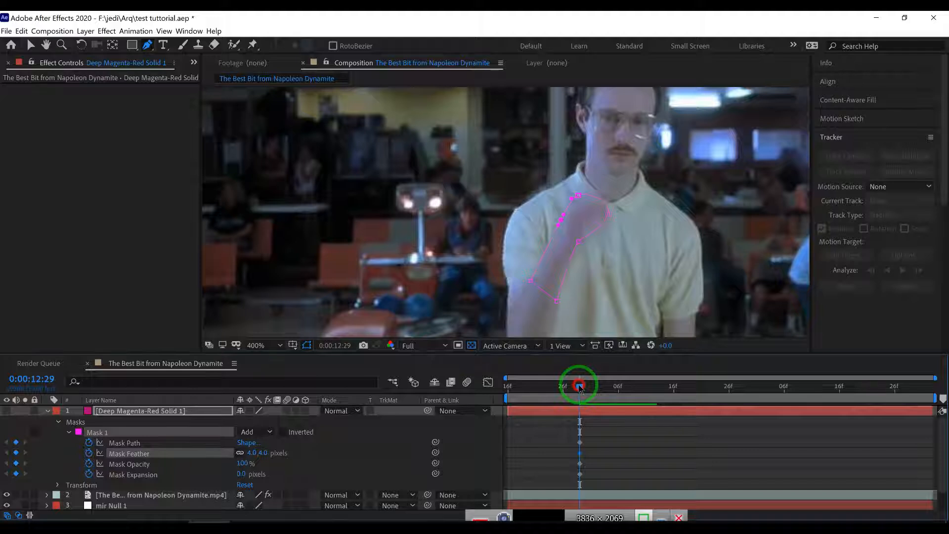
left_click_drag(580, 388, 574, 388)
scroll(608, 267, "down", 2)
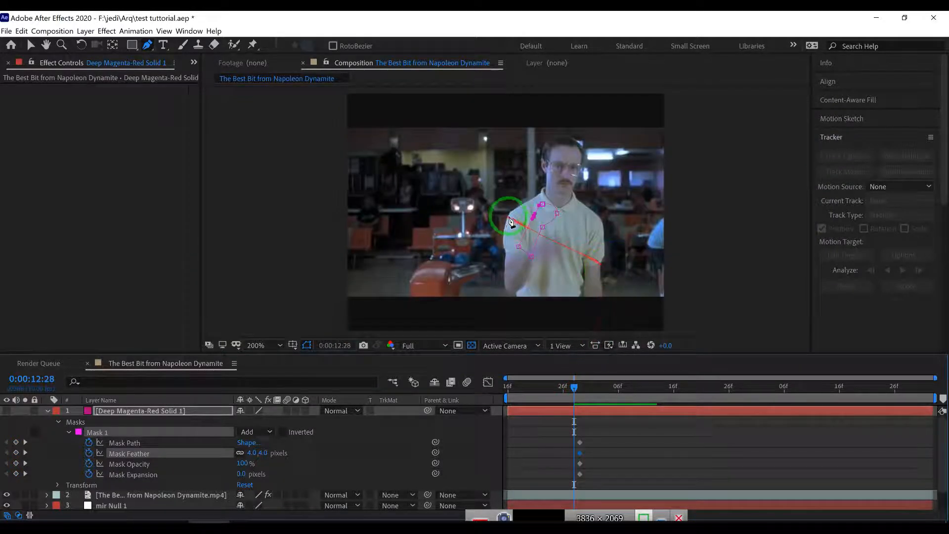
double_click(541, 226)
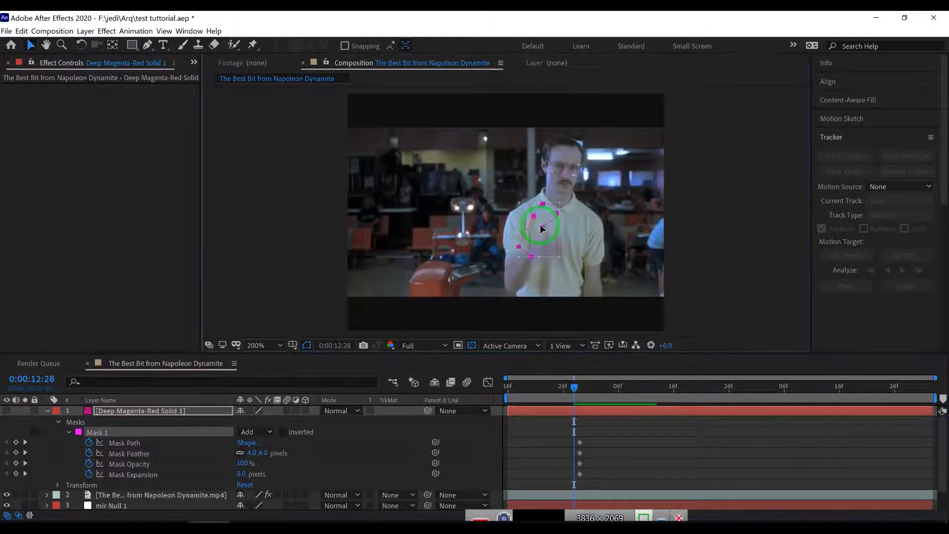
left_click_drag(539, 234, 712, 240)
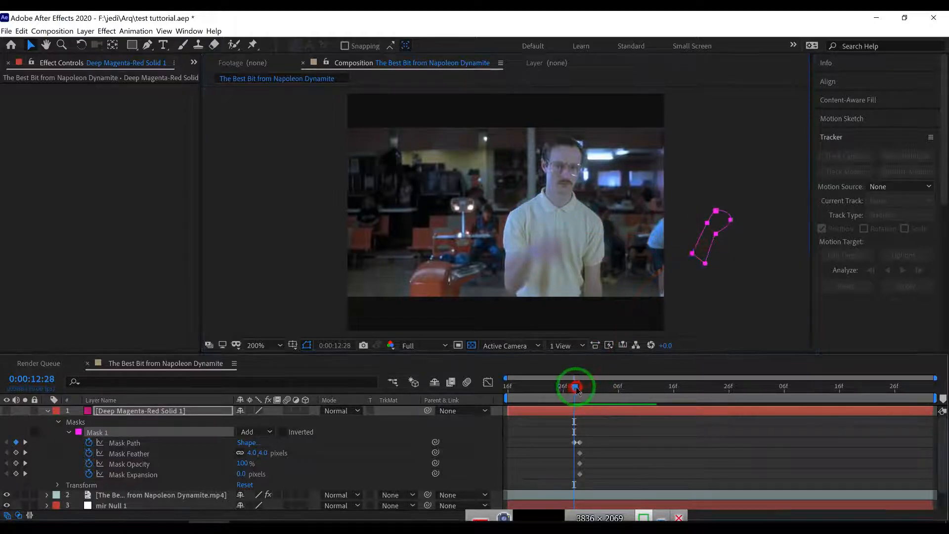
At 0:00:13:00, rotate and move Mask 1 onto the raised fist and forearm, and adjust its points to the arm's outline.
left_click_drag(574, 385, 586, 388)
scroll(566, 210, "up", 2)
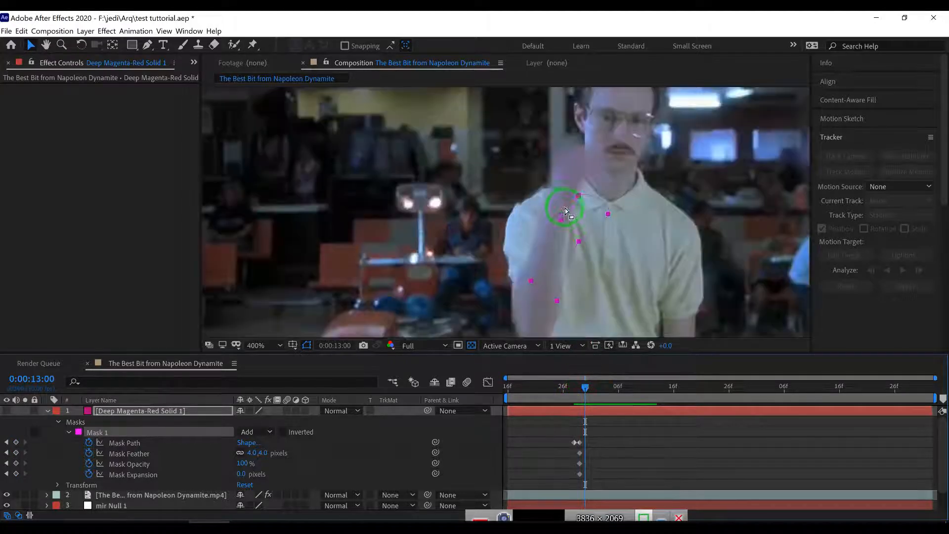
left_click(608, 214)
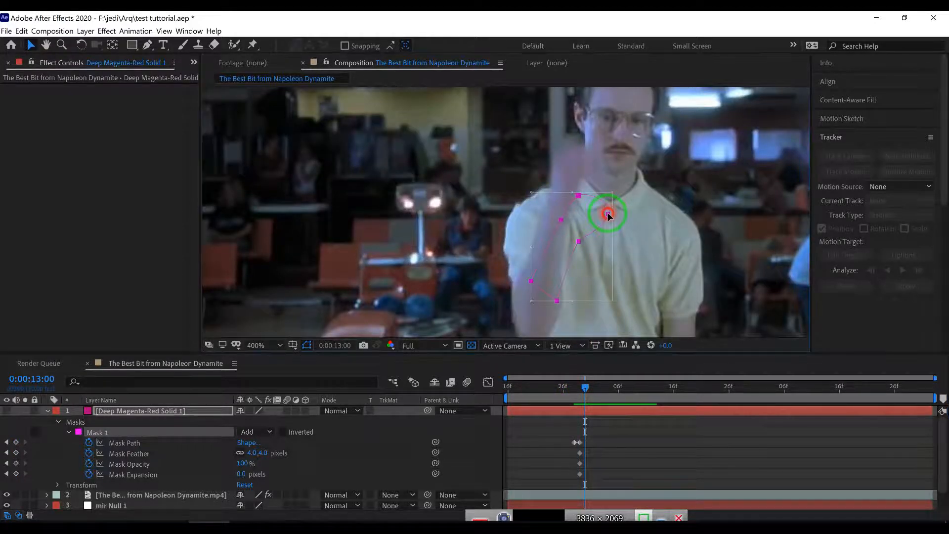
left_click_drag(642, 230, 636, 204)
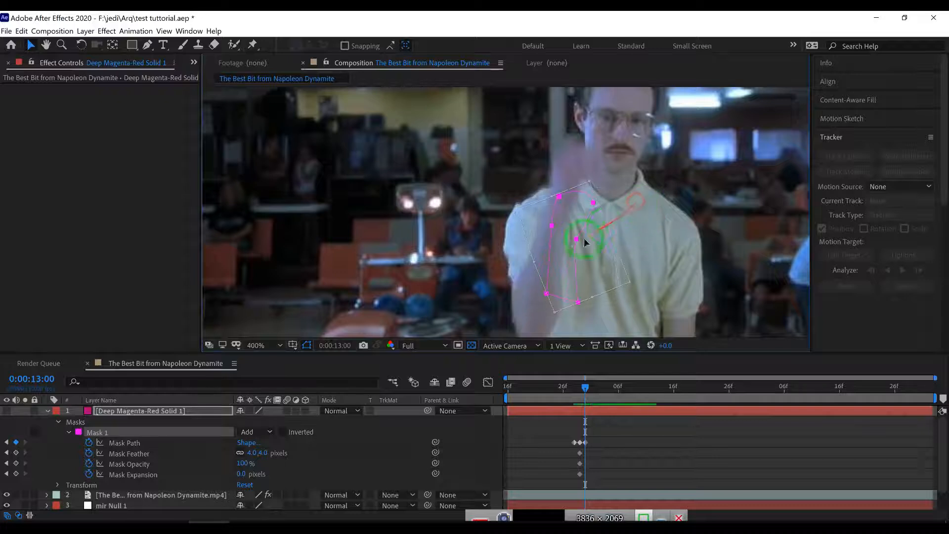
left_click_drag(580, 247, 576, 206)
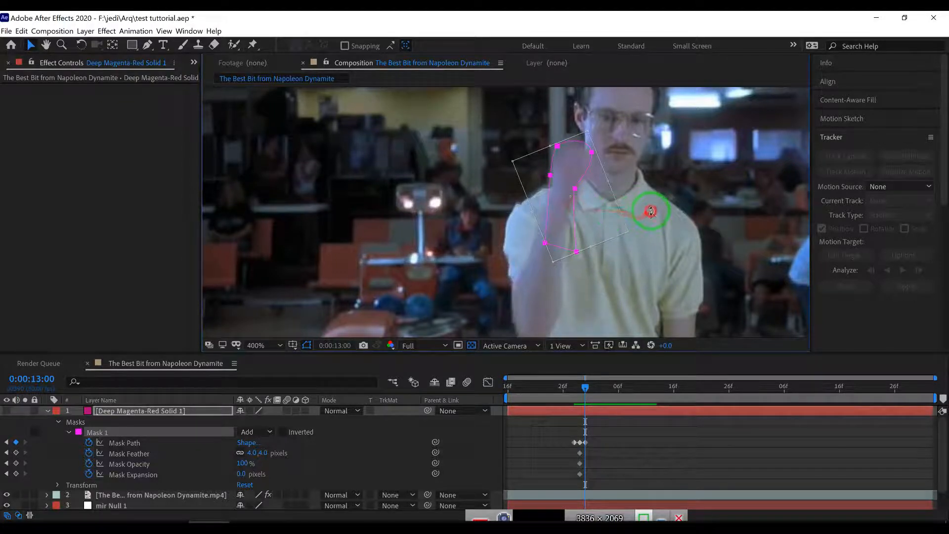
mouse_move(646, 208)
left_mouse_down()
mouse_move(647, 216)
mouse_move(597, 204)
left_mouse_up()
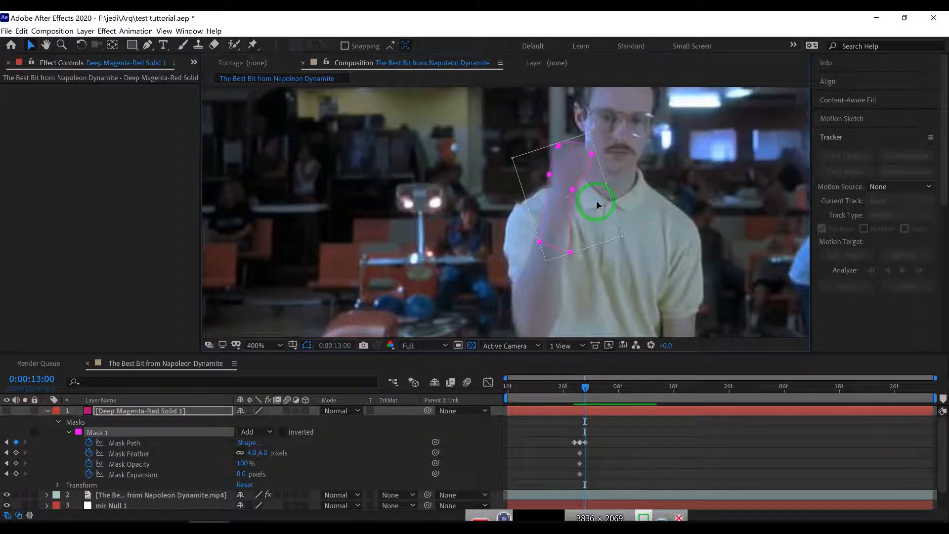
double_click(580, 221)
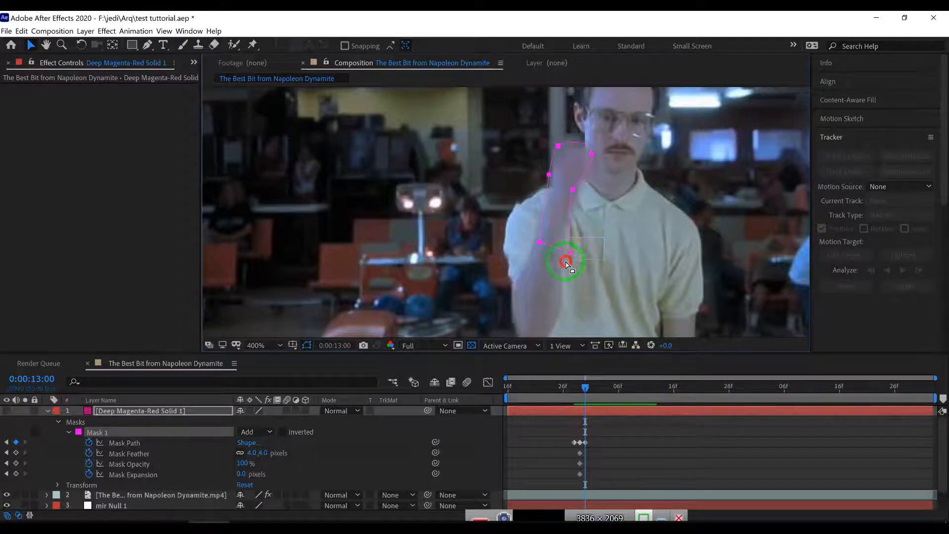
left_click_drag(570, 251, 565, 254)
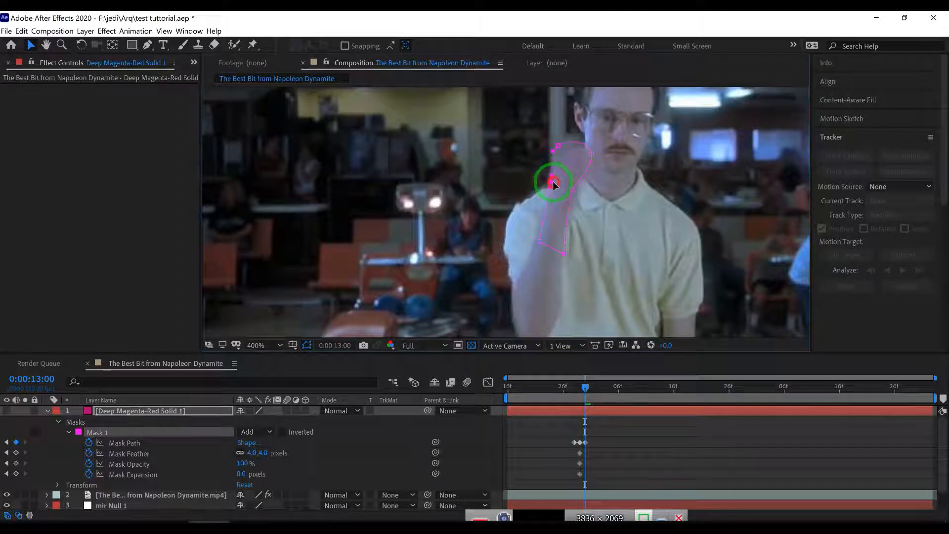
left_click(559, 145)
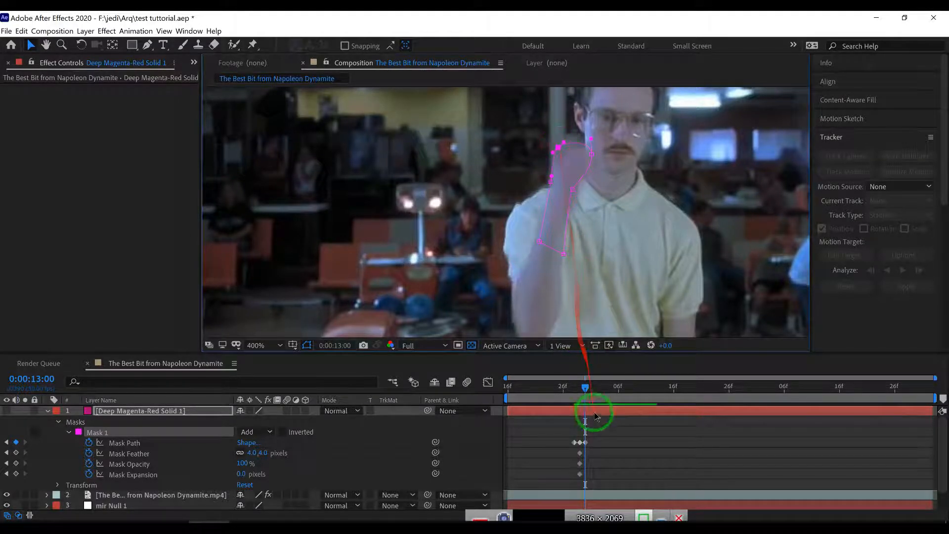
At 0:00:13:02, move Mask 1 up onto the fist and forearm and refine its points along the side facing the face.
left_click(597, 387)
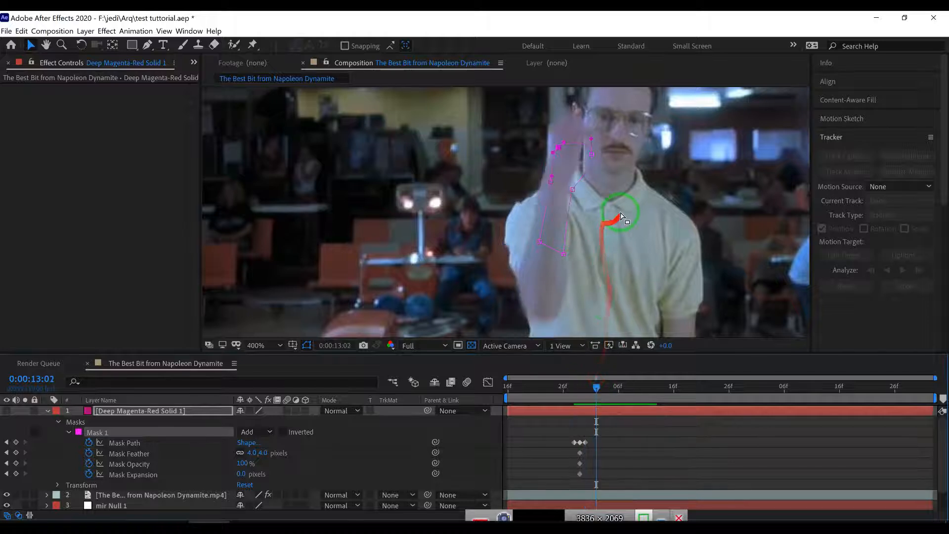
double_click(573, 192)
left_click_drag(573, 193, 571, 163)
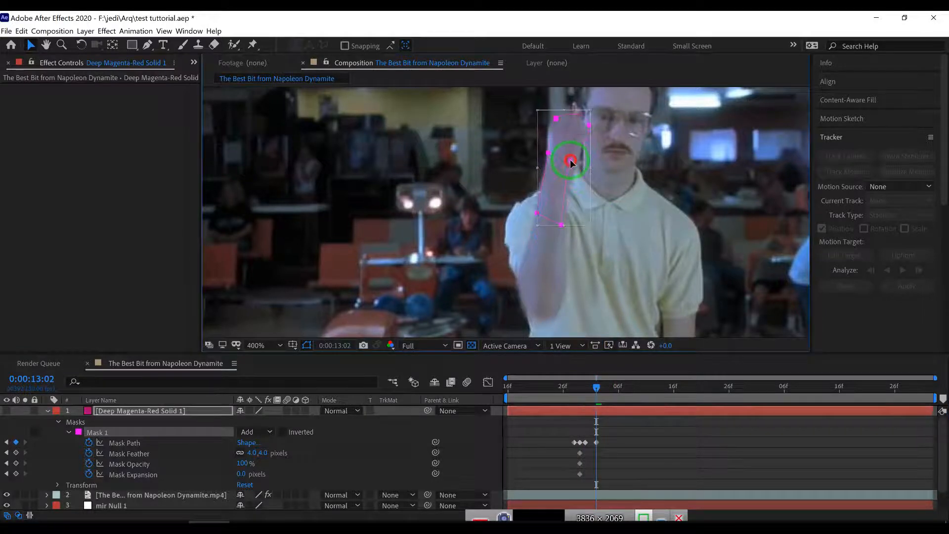
double_click(570, 160)
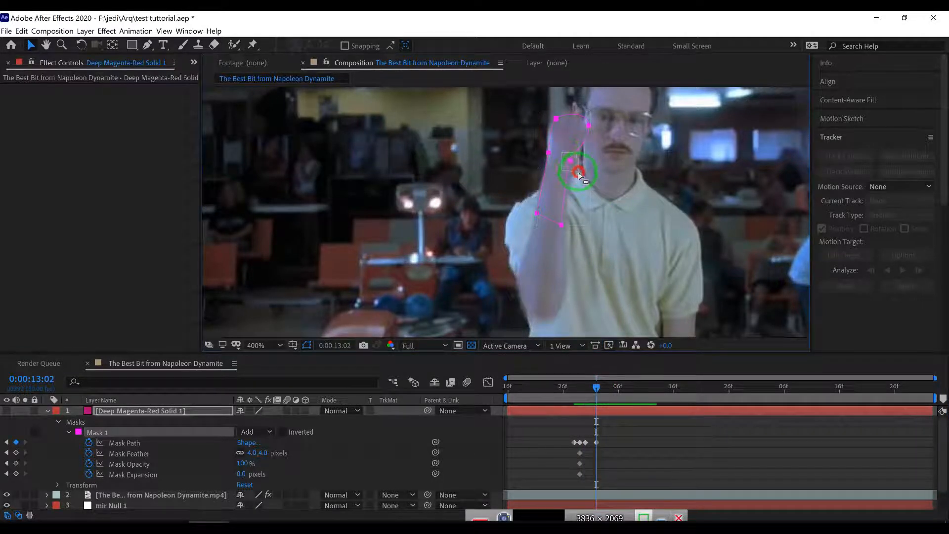
left_click(589, 126)
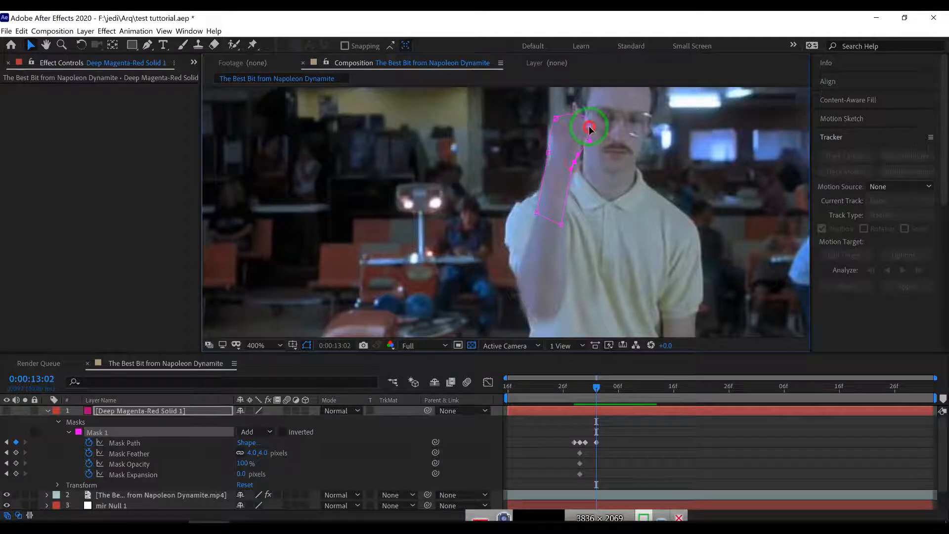
Copy the Mask Path keyframe at 0:00:13:02 and paste it at 0:00:13:01.
left_click(590, 388)
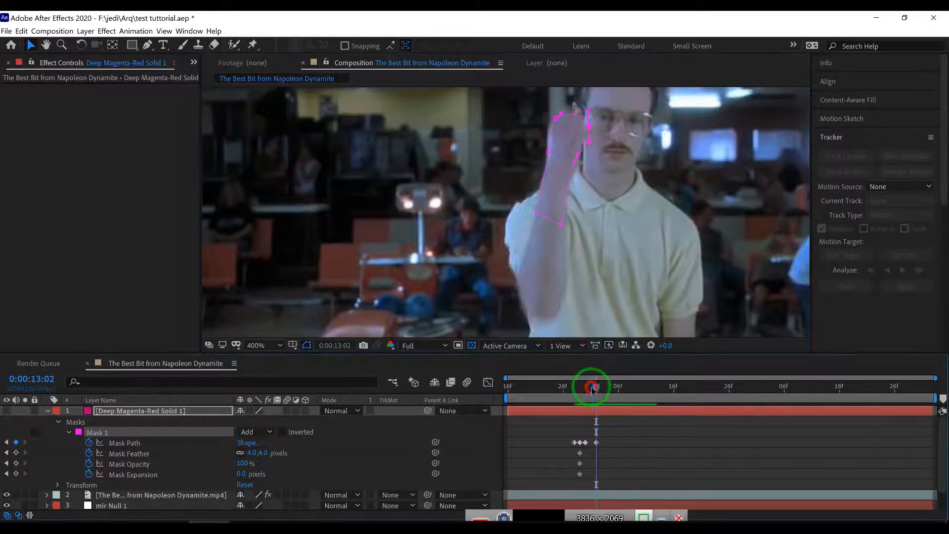
mouse_move(589, 389)
left_mouse_down()
mouse_move(605, 389)
mouse_move(597, 389)
left_mouse_up()
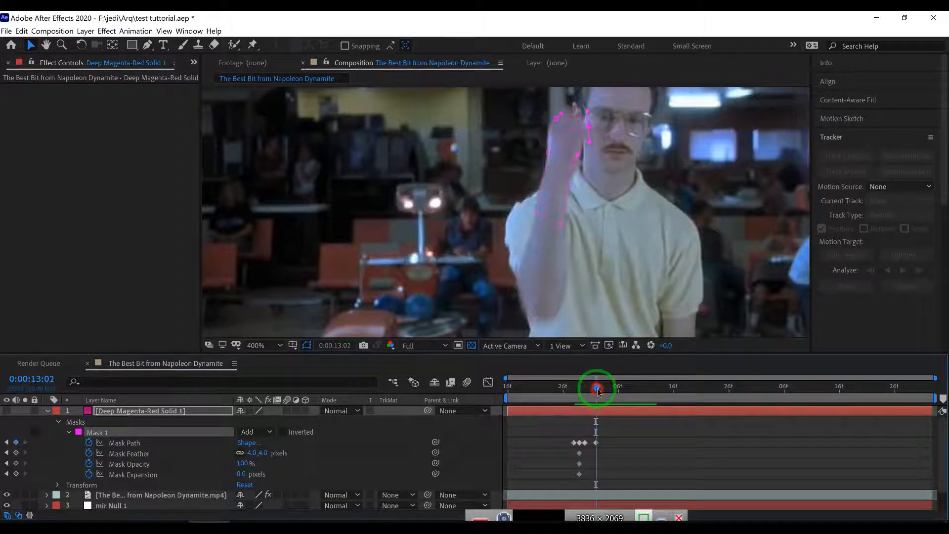
left_click(596, 443)
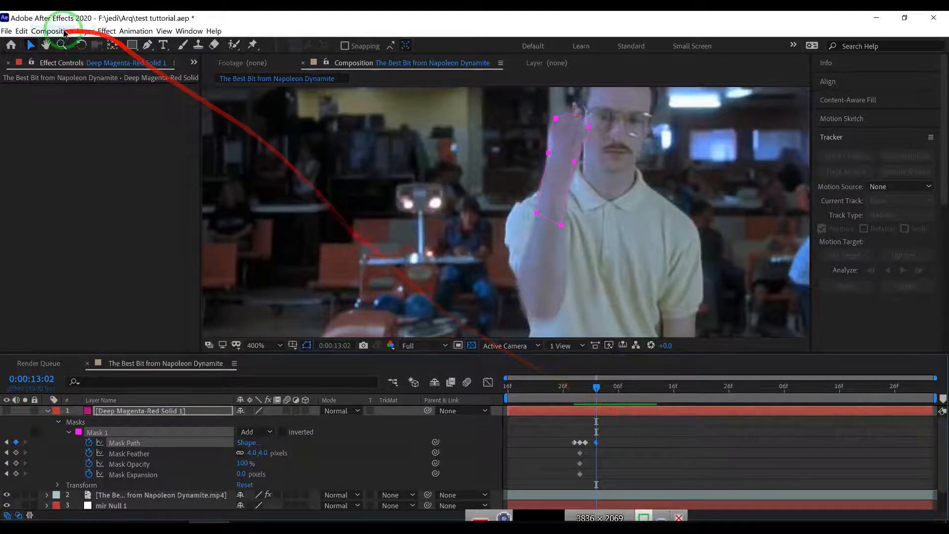
left_click(21, 31)
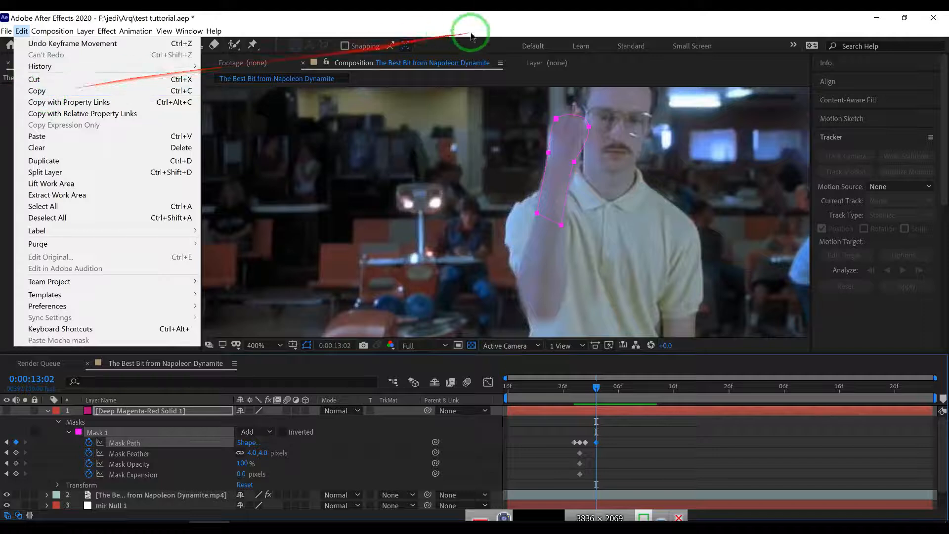
left_click(484, 26)
left_click(591, 388)
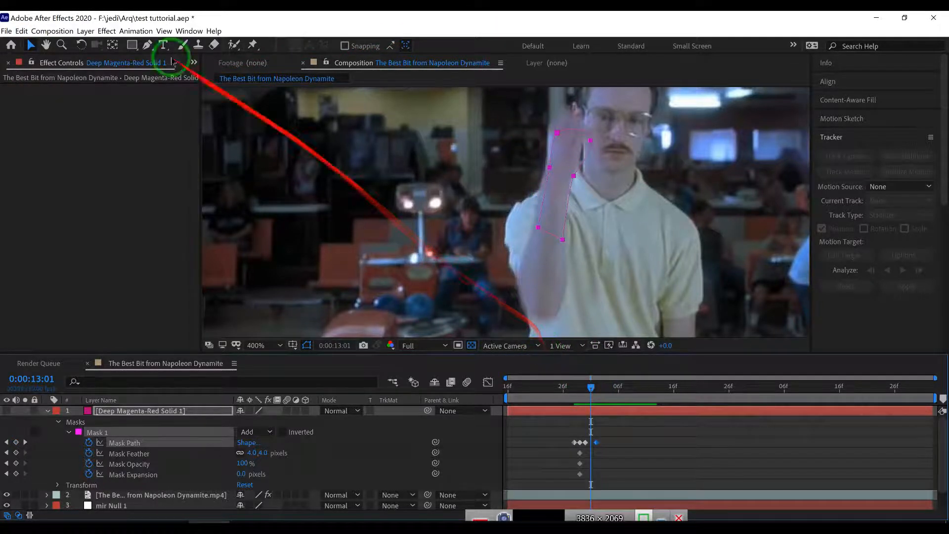
left_click(22, 30)
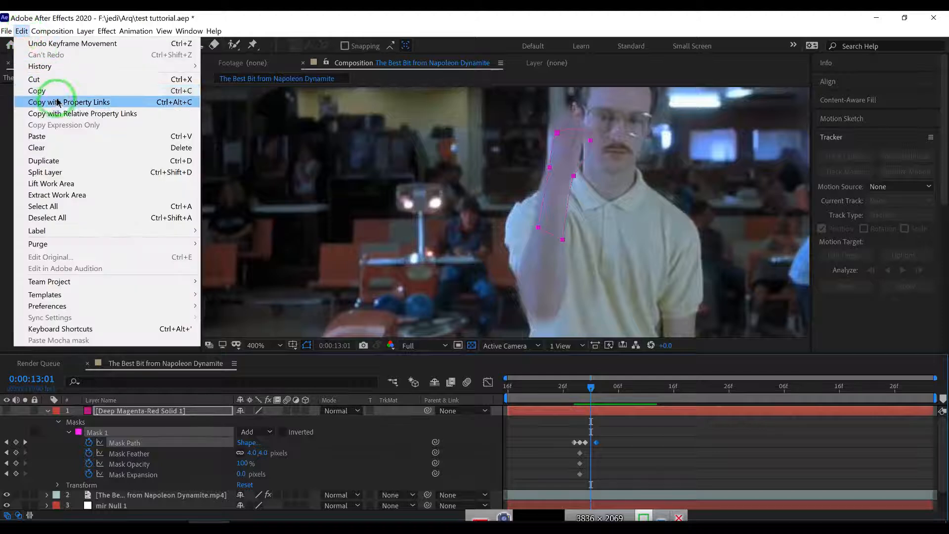
left_click(64, 141)
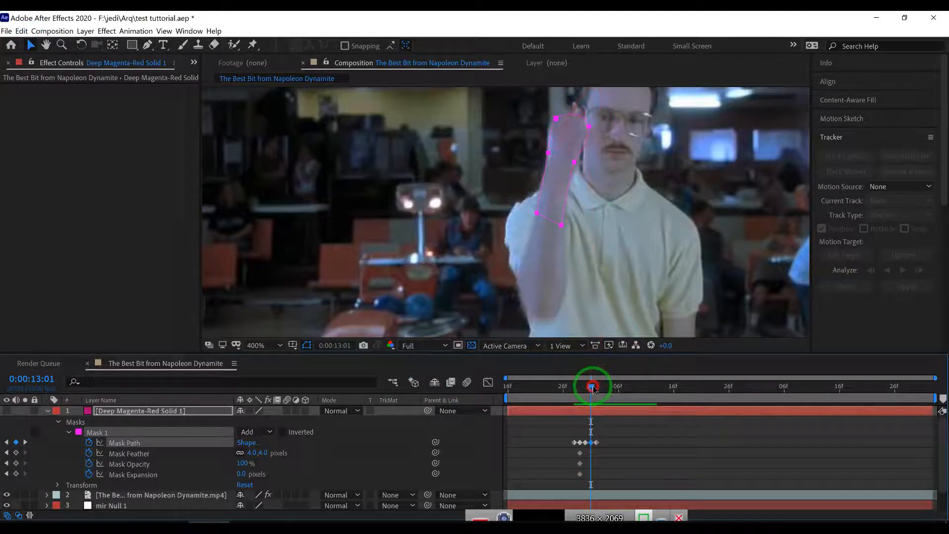
At 0:00:13:03, move Mask 1 up onto the raised fist and reshape its points to follow the forearm.
left_click_drag(593, 388, 604, 386)
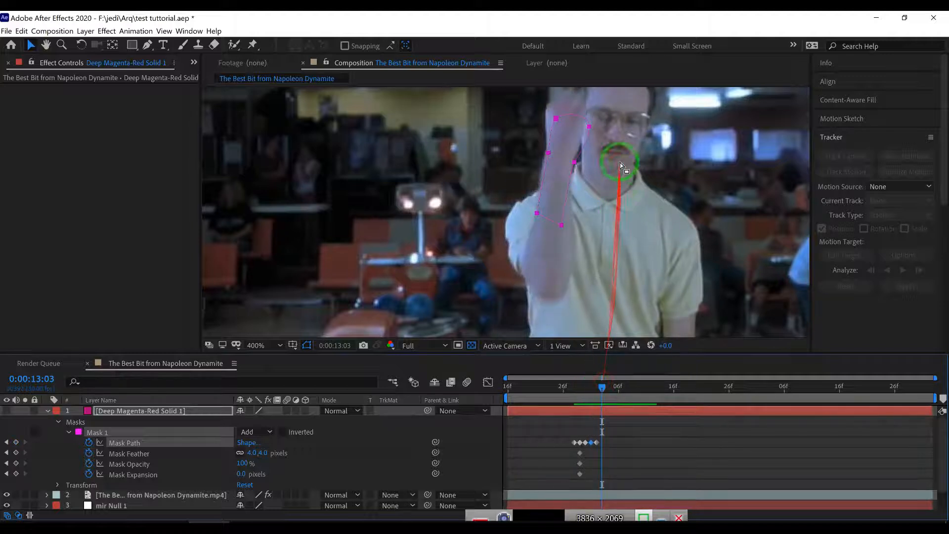
left_click_drag(631, 136, 627, 187)
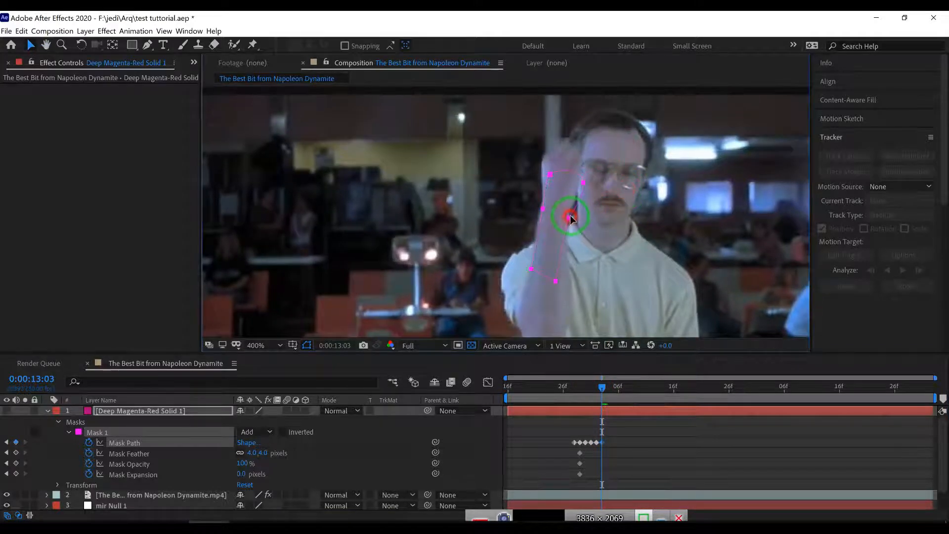
left_click_drag(572, 218, 574, 189)
double_click(612, 179)
left_click_drag(573, 253, 563, 269)
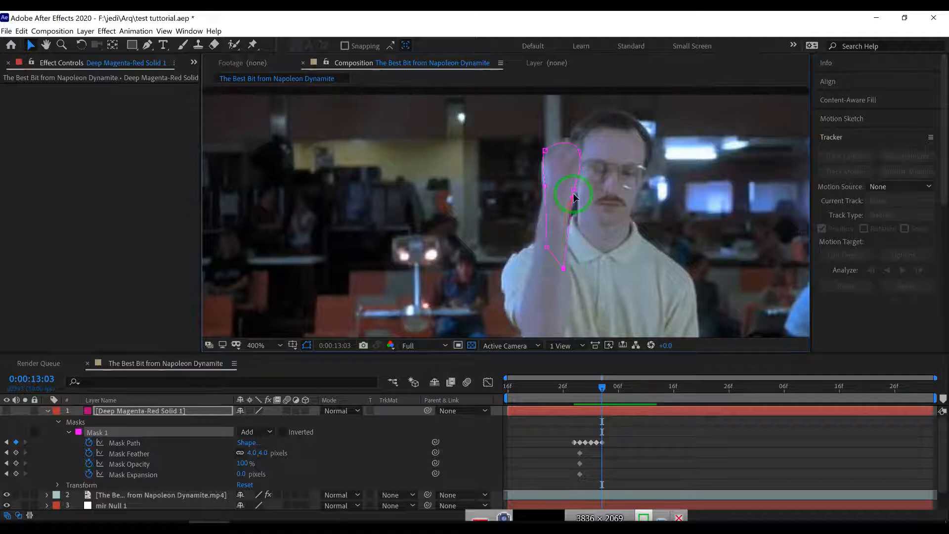
left_click_drag(563, 215, 535, 252)
left_click_drag(542, 193, 545, 192)
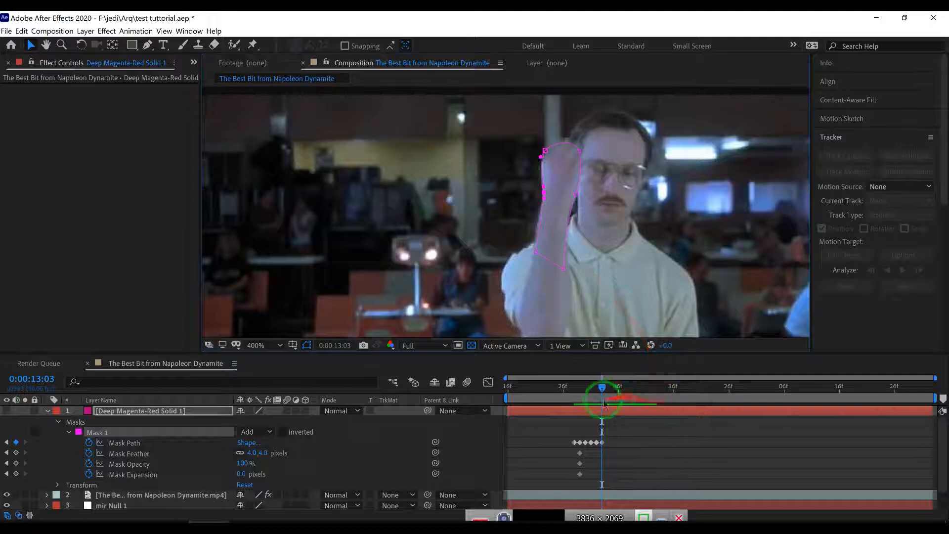
At 0:00:13:04, raise Mask 1's upper points over the fist and adjust its wrist and lower points to fit the forearm.
left_click_drag(602, 391, 607, 390)
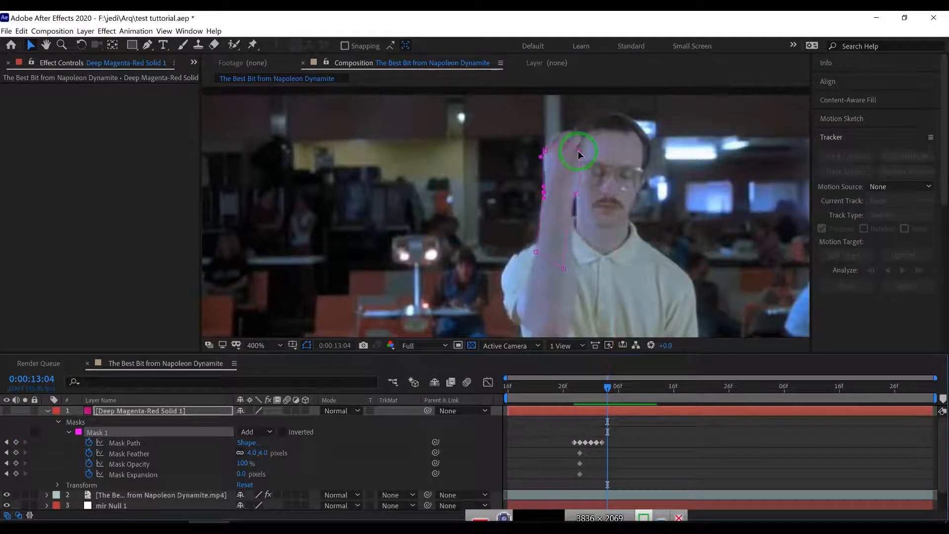
left_click_drag(580, 154, 551, 134)
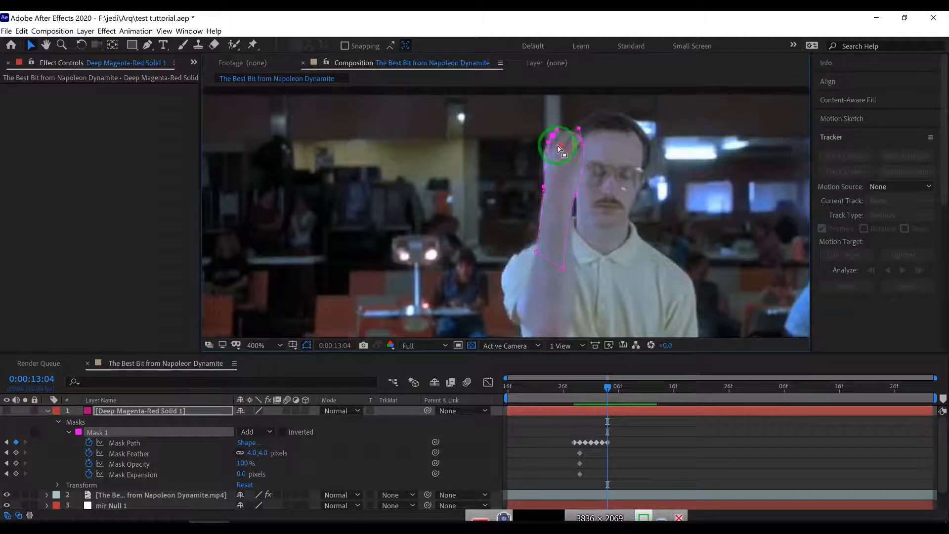
left_click_drag(548, 143, 541, 145)
left_click_drag(543, 193, 546, 187)
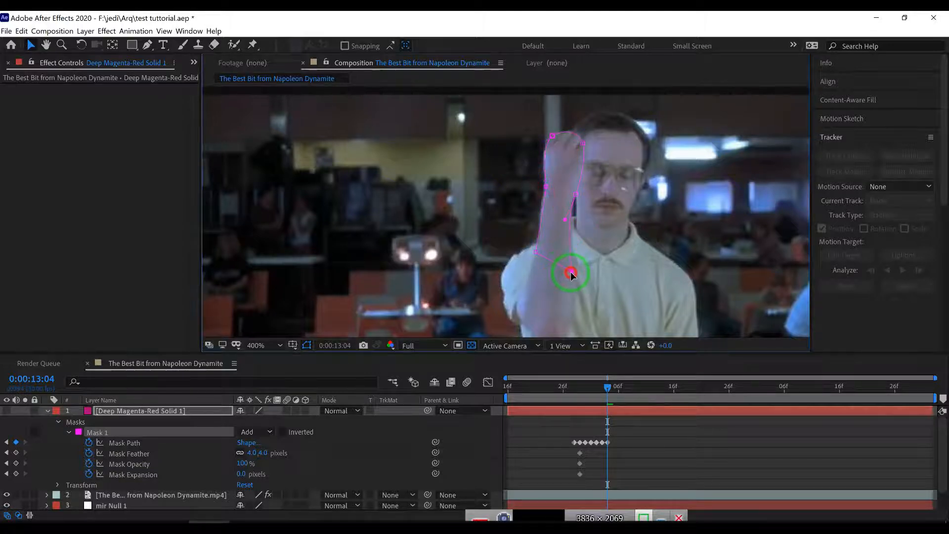
left_click(572, 278)
left_click_drag(565, 152, 641, 164)
key("ctrl+z")
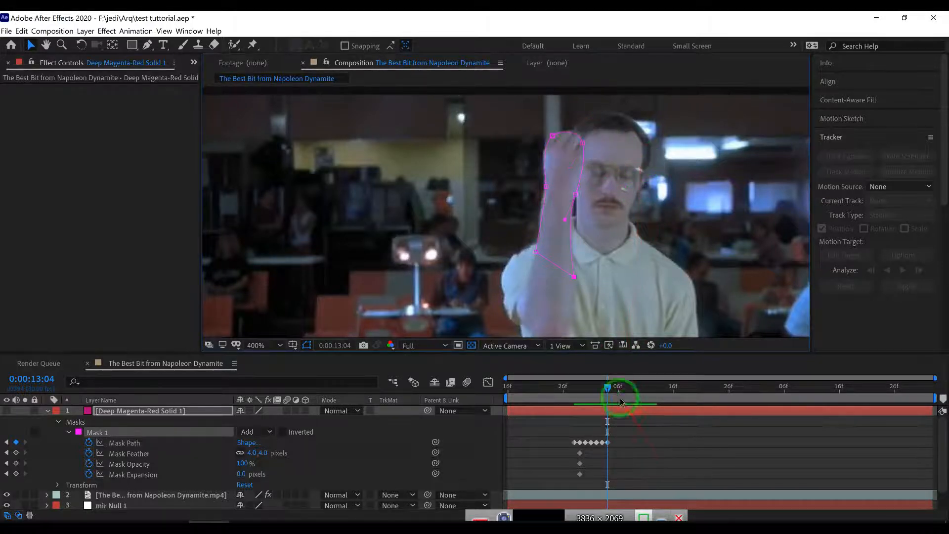
At 0:00:13:05, shift the whole Mask 1 slightly toward the face to follow the raised fist and forearm.
left_click_drag(609, 385, 615, 386)
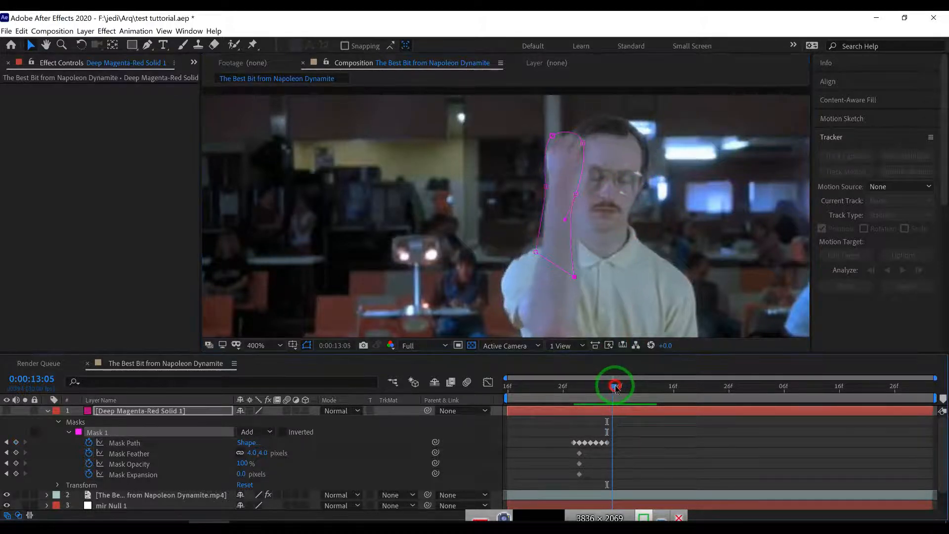
double_click(577, 193)
left_click_drag(576, 188, 581, 192)
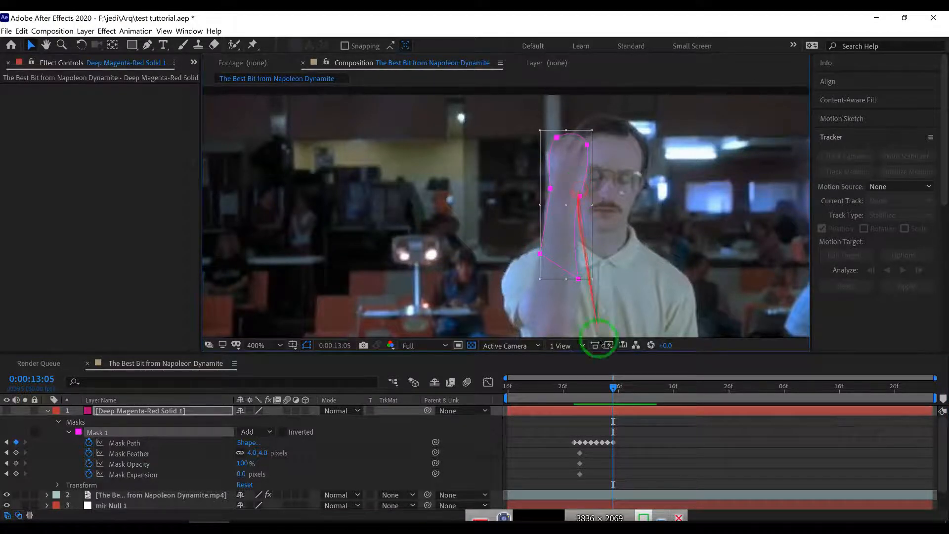
At 0:00:13:06, move Mask 1 down onto the fist and refine its points along the forearm's outer edge.
left_click_drag(613, 386, 618, 386)
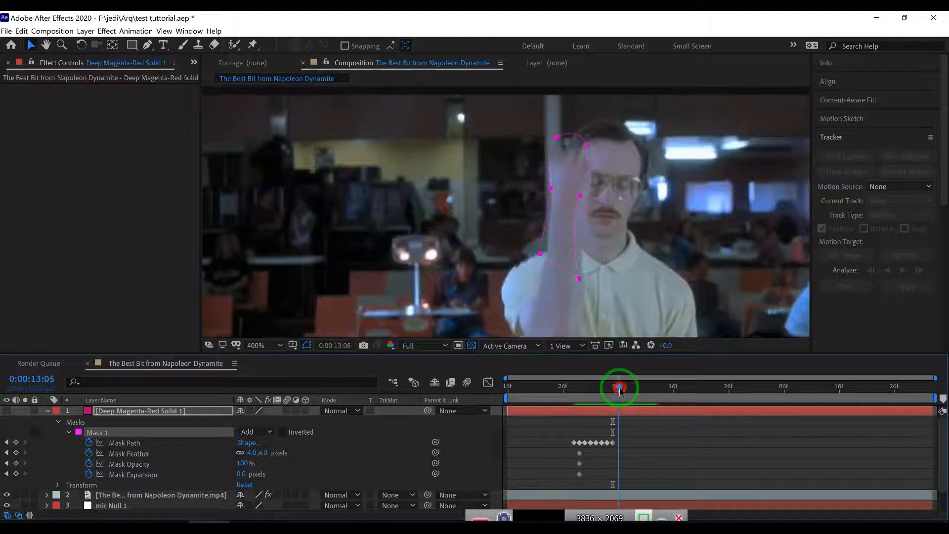
double_click(580, 195)
left_click_drag(580, 194, 580, 211)
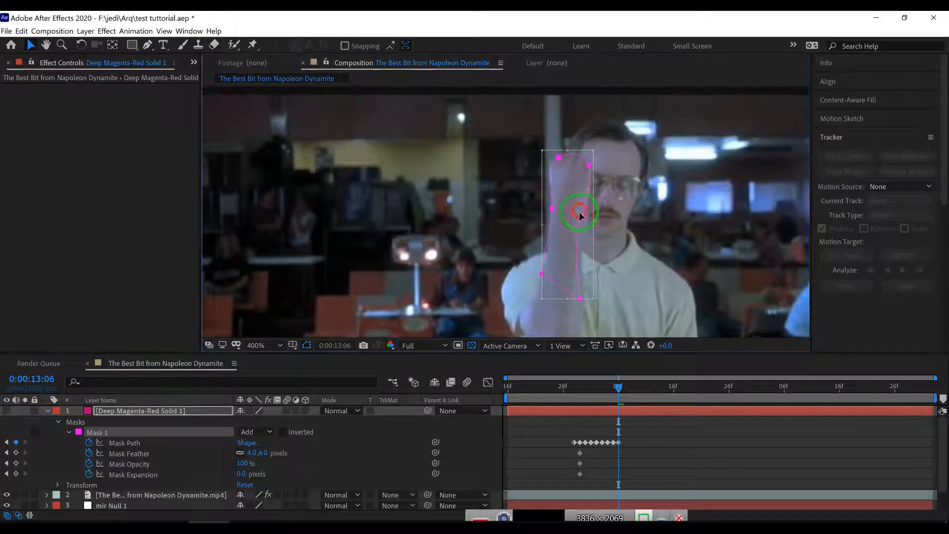
double_click(574, 234)
left_click_drag(521, 254, 548, 280)
left_click(554, 207)
left_click_drag(553, 207, 549, 203)
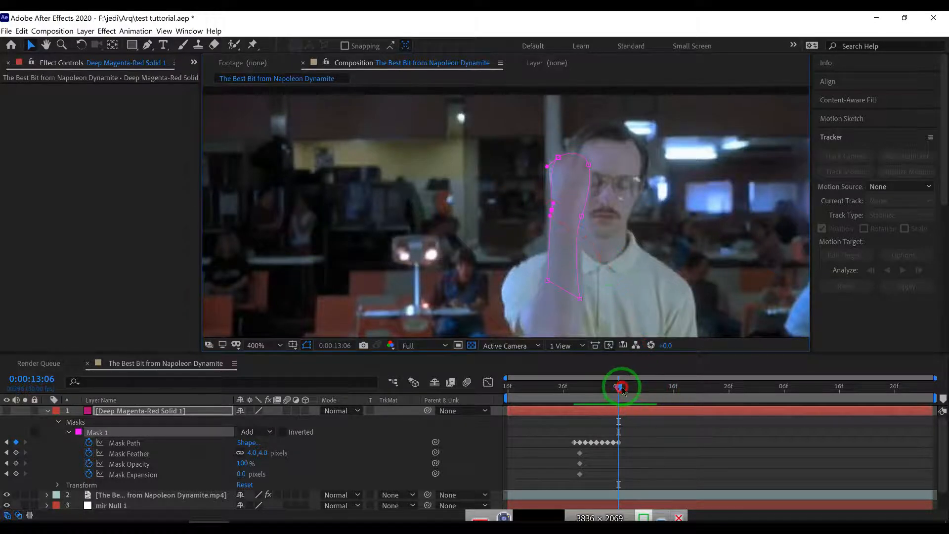
Copy the Mask Path keyframe at 0:00:13:06 and paste it at 0:00:13:07.
mouse_move(617, 386)
left_mouse_down()
mouse_move(630, 387)
mouse_move(621, 389)
left_mouse_up()
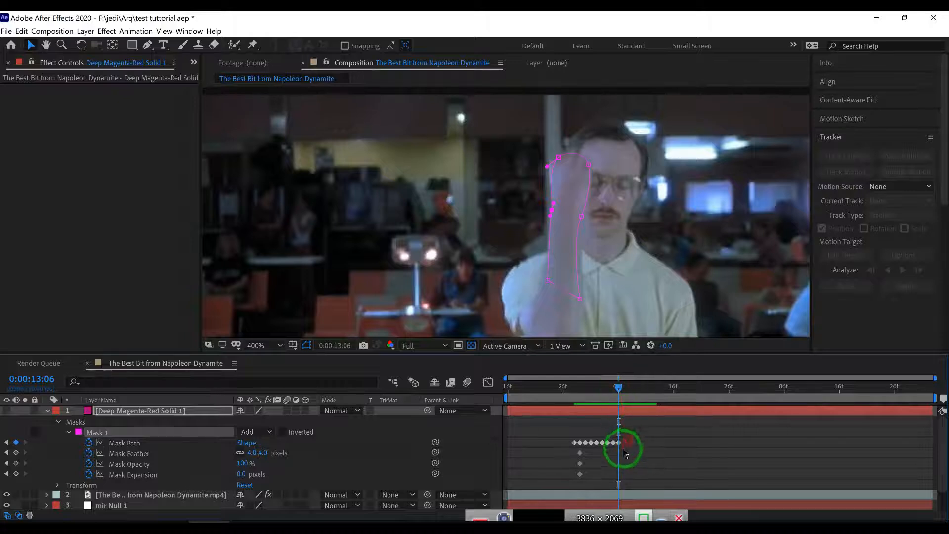
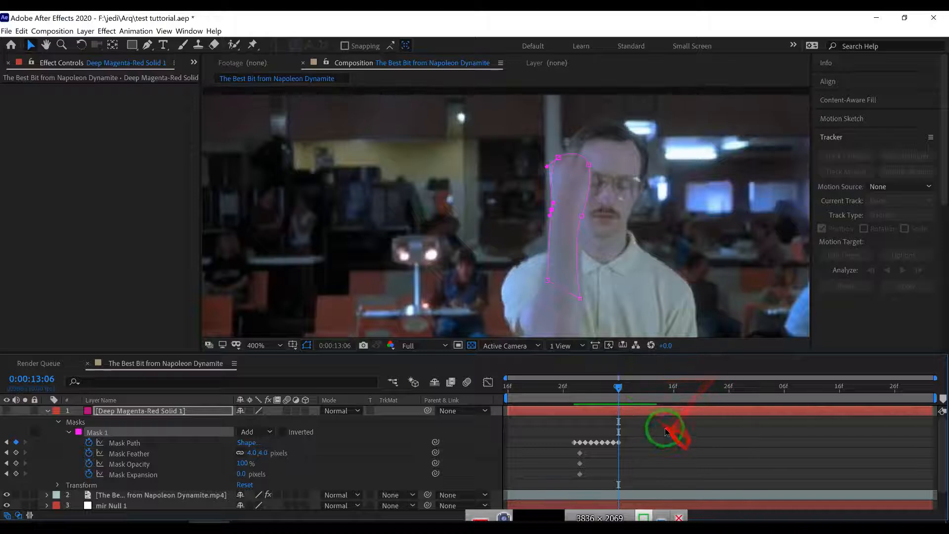
left_click(620, 443)
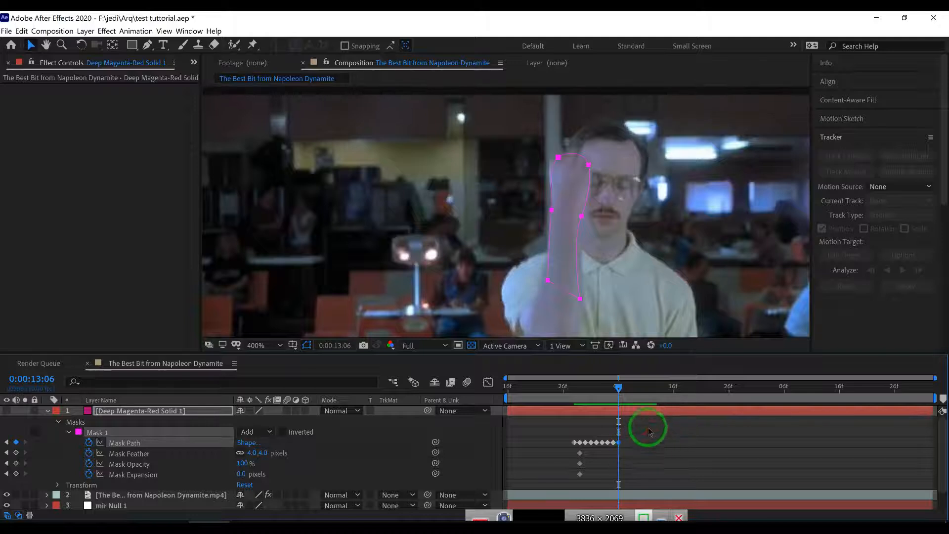
left_click(624, 387)
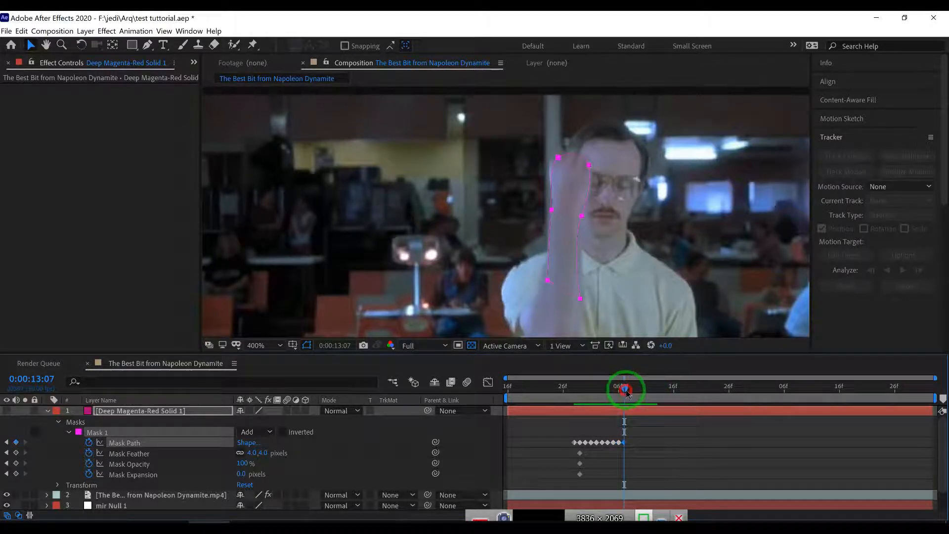
At 0:00:13:08, move Mask 1 down with the arm and adjust its points along the forearm's inner side.
left_click(630, 388)
left_click(567, 203)
left_click_drag(568, 203, 581, 228)
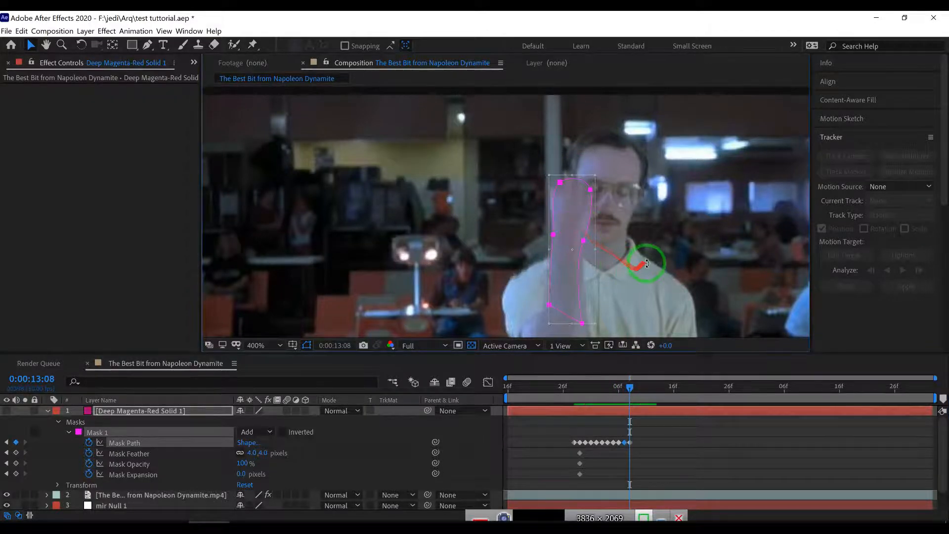
left_click(582, 323)
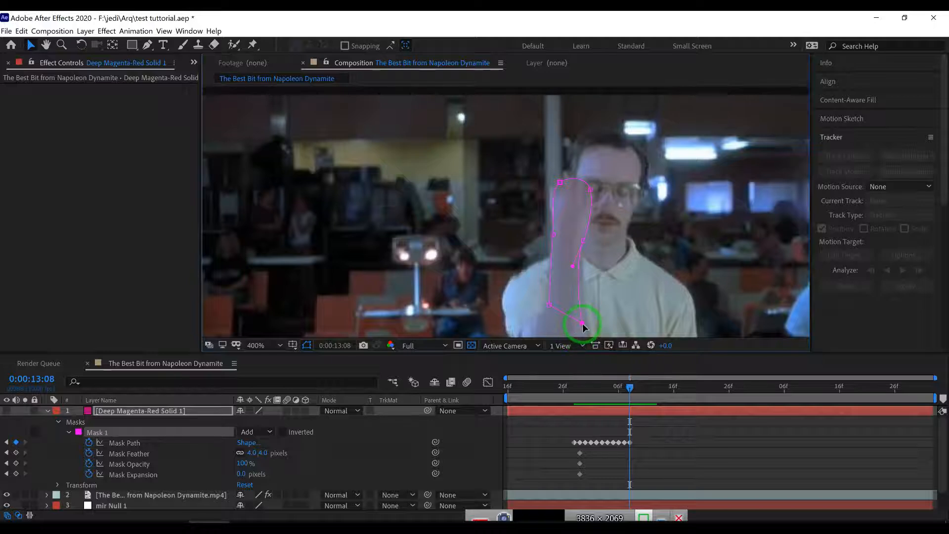
left_click(578, 265)
At 0:00:13:09, move Mask 1 down onto the lowering fist and reshape its points around the fist and wrist.
left_click_drag(631, 387, 636, 386)
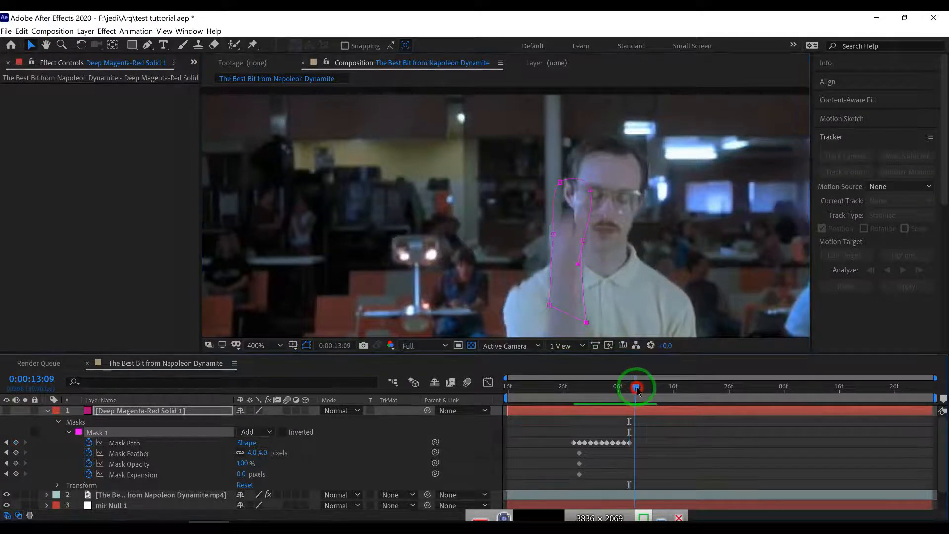
left_click(584, 239)
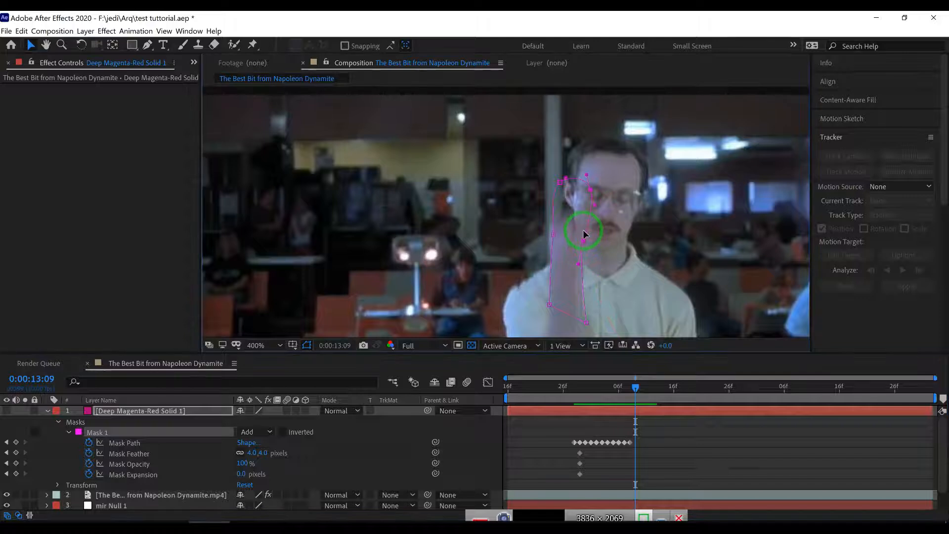
left_click(583, 242)
double_click(583, 242)
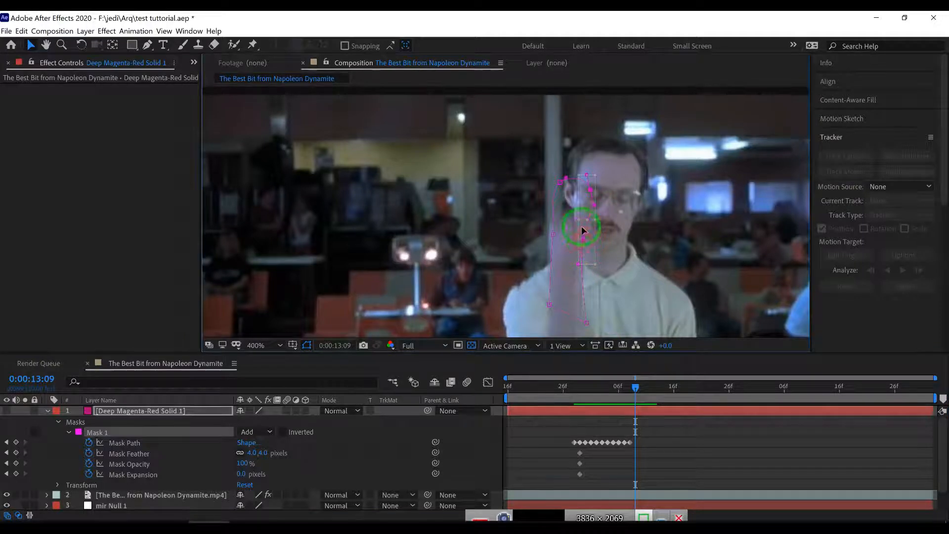
left_click(561, 242)
left_click_drag(555, 238, 569, 260)
double_click(570, 259)
left_click_drag(648, 281, 635, 206)
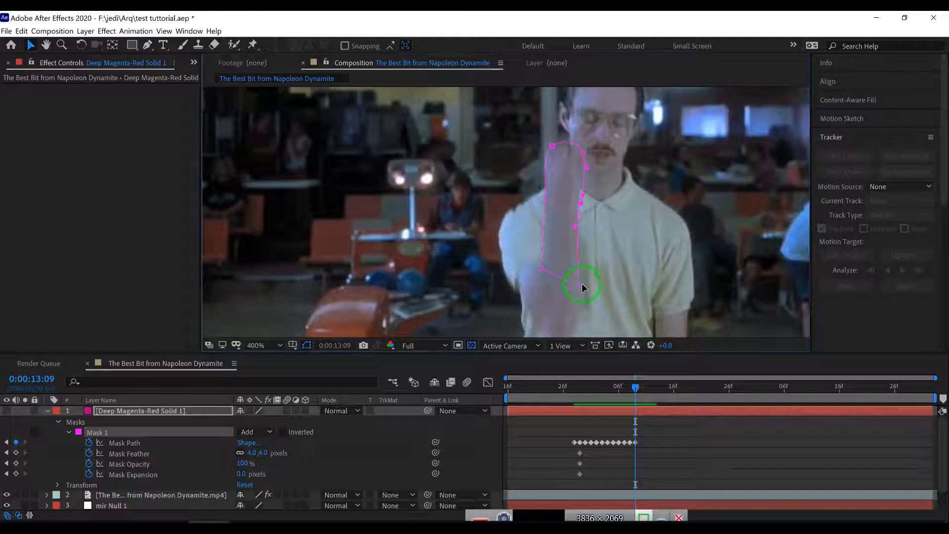
left_click_drag(582, 204, 576, 197)
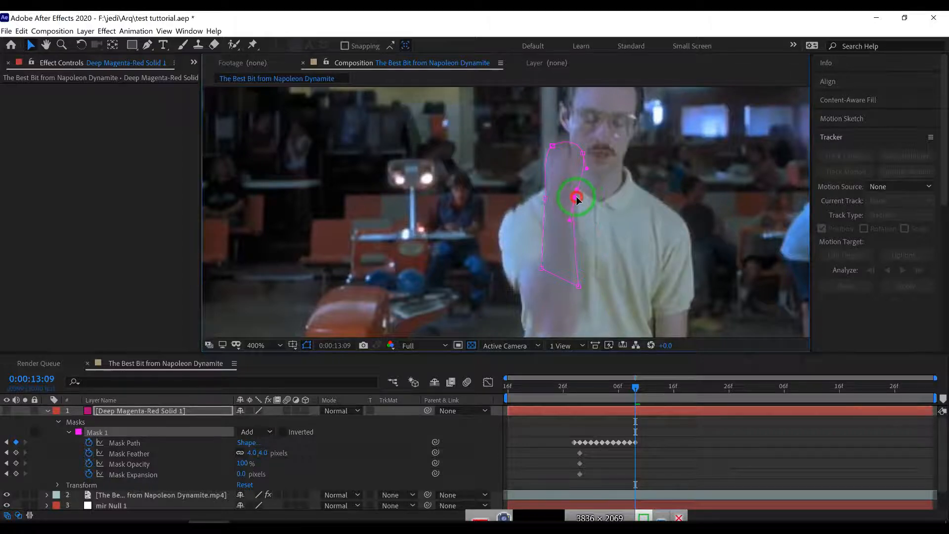
mouse_move(581, 149)
left_mouse_down()
mouse_move(575, 140)
mouse_move(580, 154)
left_mouse_up()
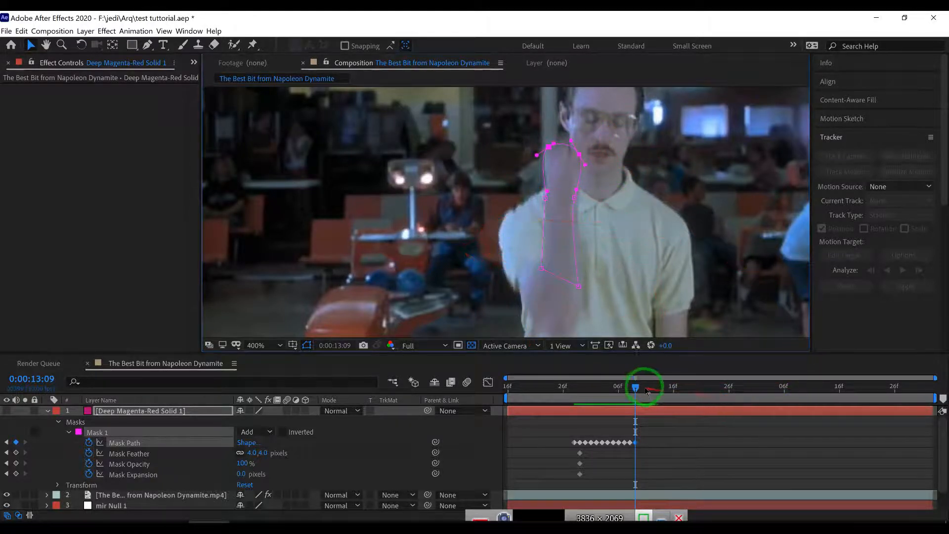
Move Mask 1 down to follow the lowering fist and forearm at 0:00:13:10 and again at 0:00:13:11.
left_click_drag(636, 387, 641, 388)
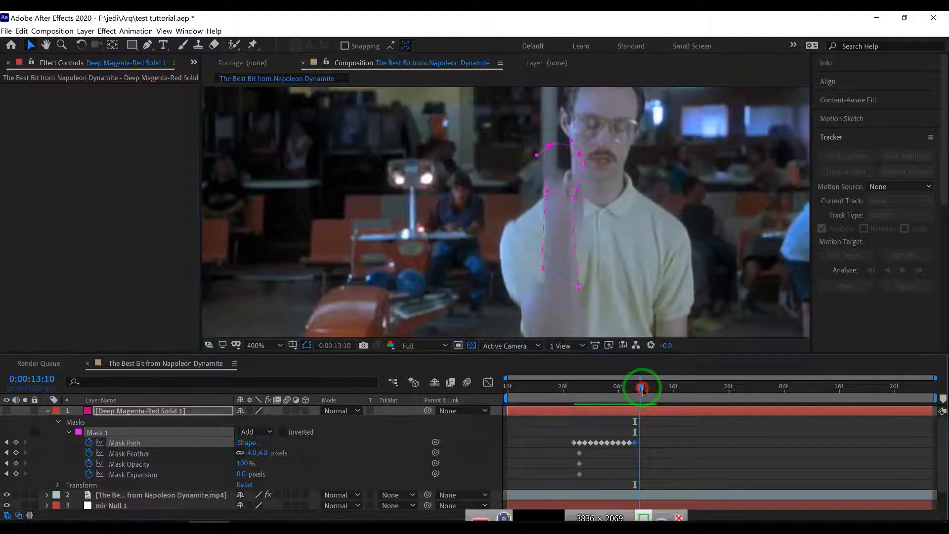
double_click(575, 201)
left_click_drag(575, 200, 573, 223)
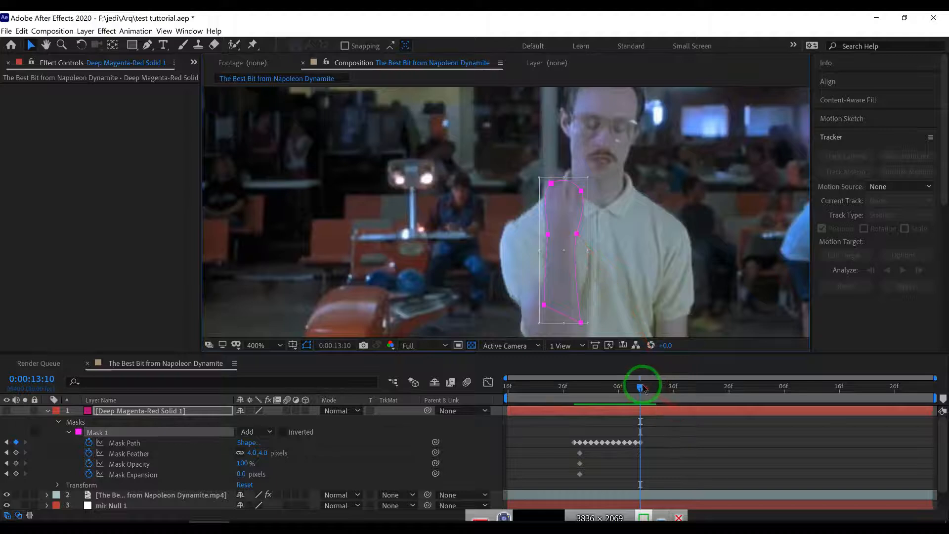
left_click_drag(642, 388, 646, 387)
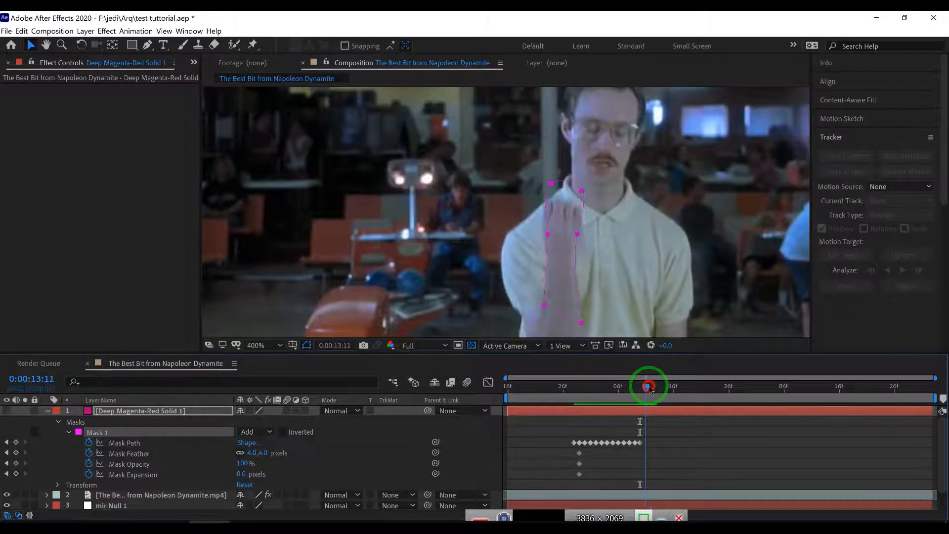
double_click(578, 233)
left_click_drag(578, 233, 574, 241)
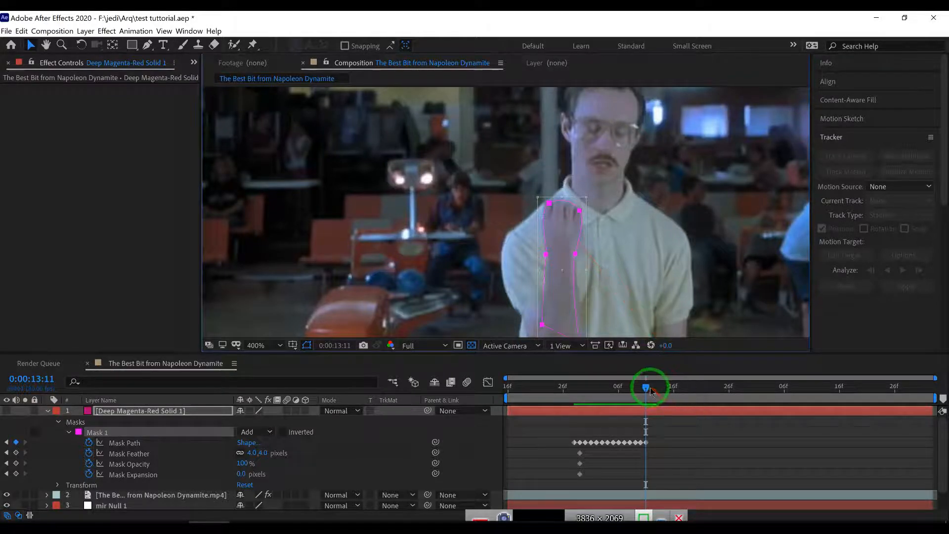
Copy the Mask Path keyframe at 0:00:13:11 and paste it at 0:00:13:12.
left_click(652, 387)
left_click(646, 443)
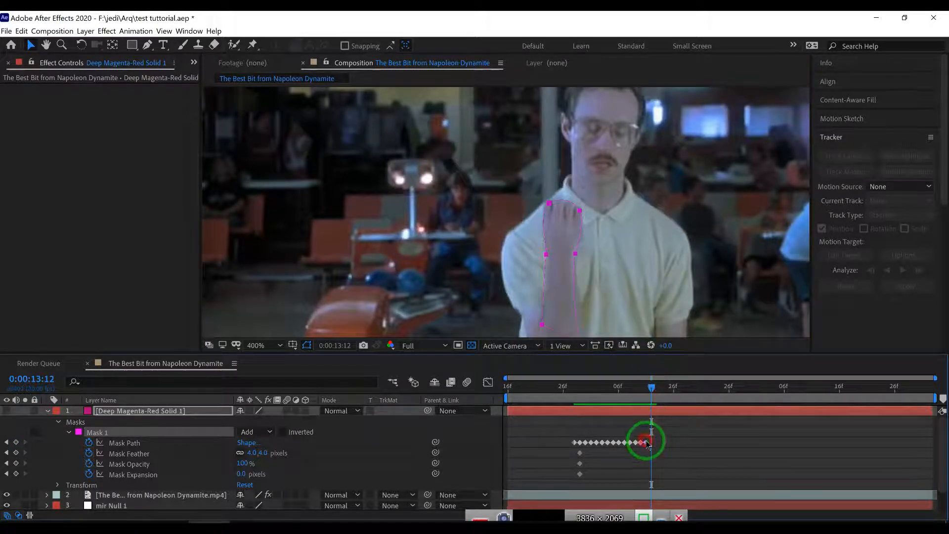
left_click_drag(651, 388, 653, 389)
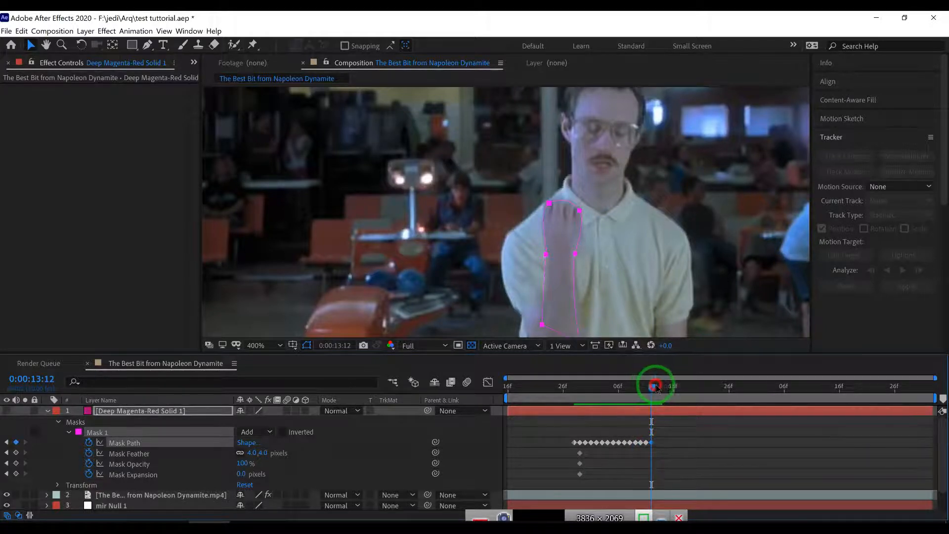
Nudge Mask 1 down onto the fist at 0:00:13:13, and rotate it slightly to match the forearm's tilt at 0:00:13:14.
left_click_drag(652, 387, 657, 387)
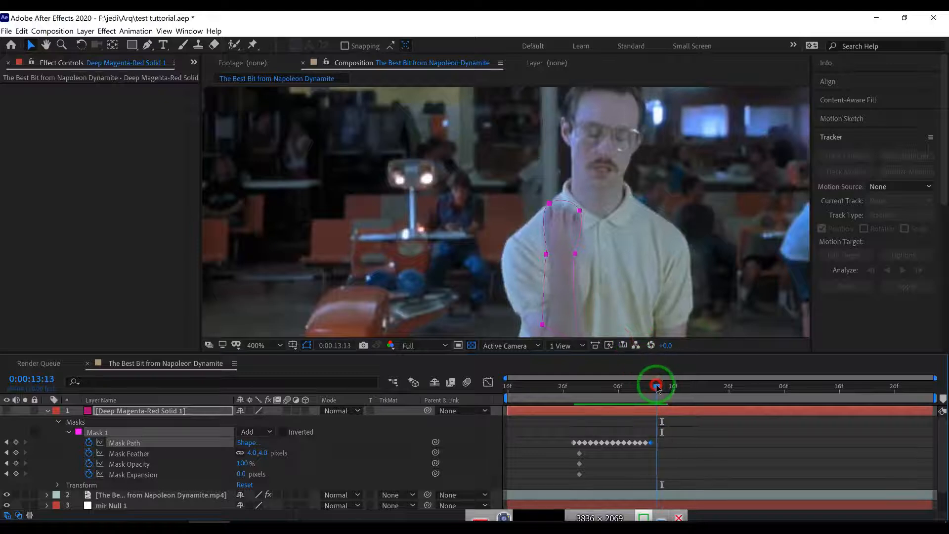
left_click(576, 254)
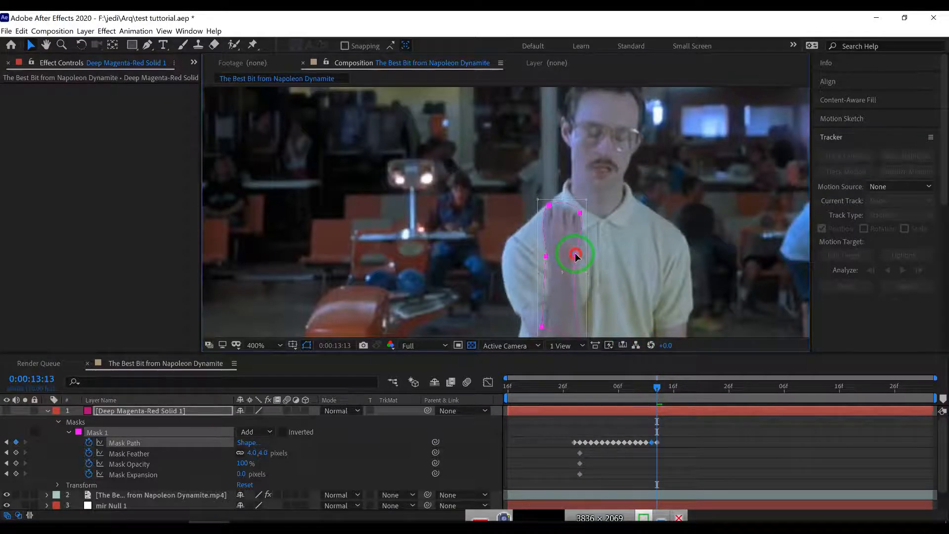
left_click_drag(576, 255, 577, 261)
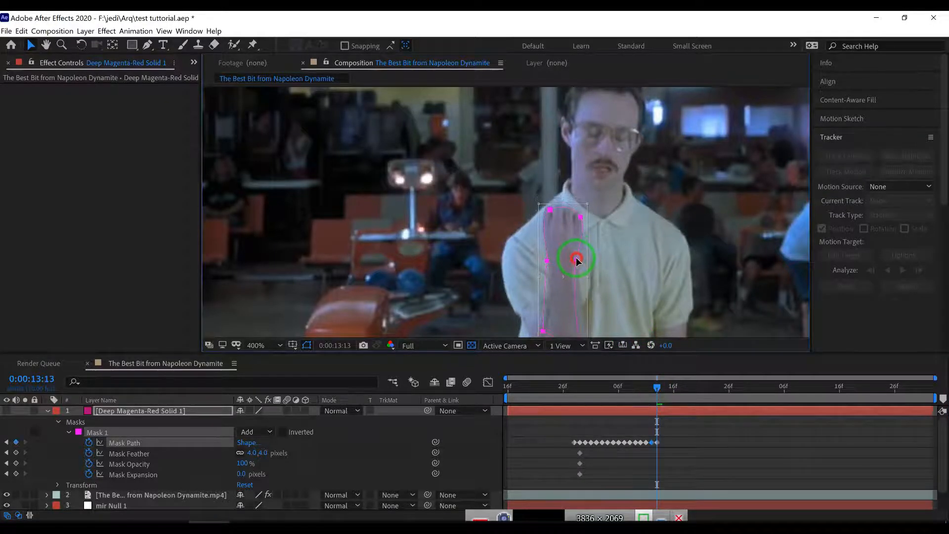
left_click(663, 387)
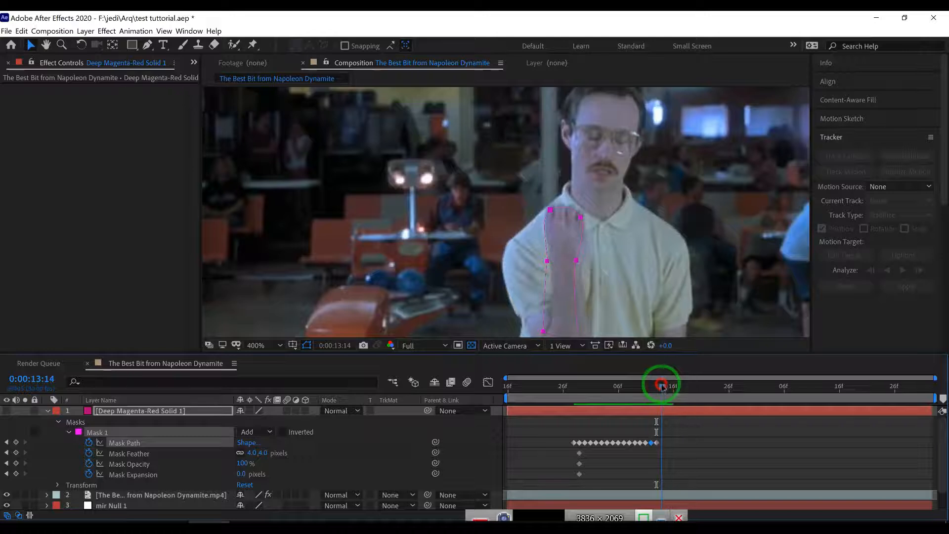
left_click(576, 263)
left_click_drag(612, 257, 560, 243)
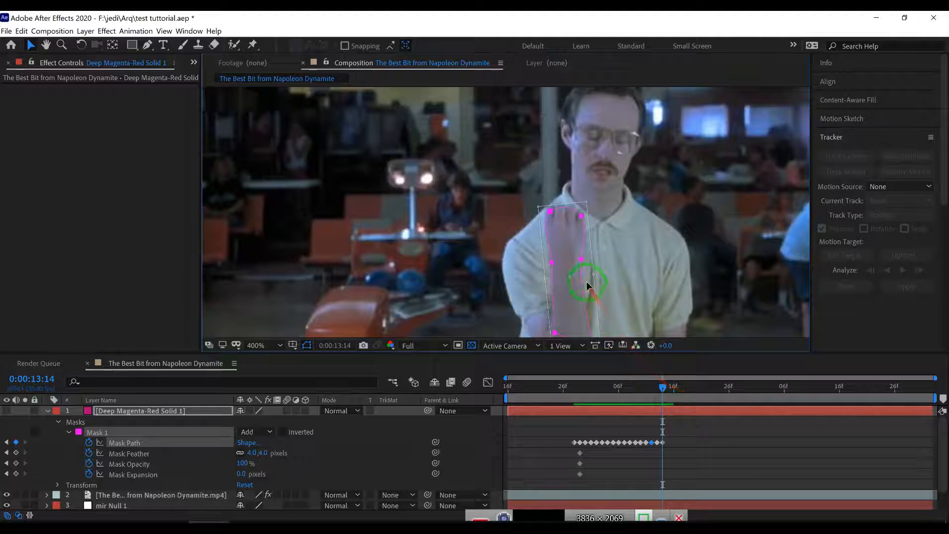
Nudge Mask 1 to stay on the fist and forearm at 0:00:13:15, and reposition it again at 0:00:13:16.
left_click(666, 386)
left_click(580, 257)
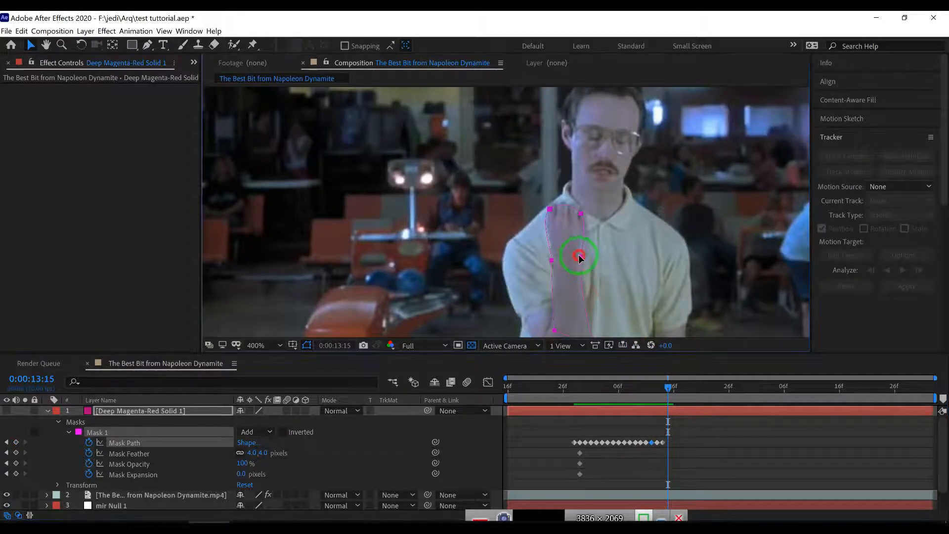
left_click(675, 387)
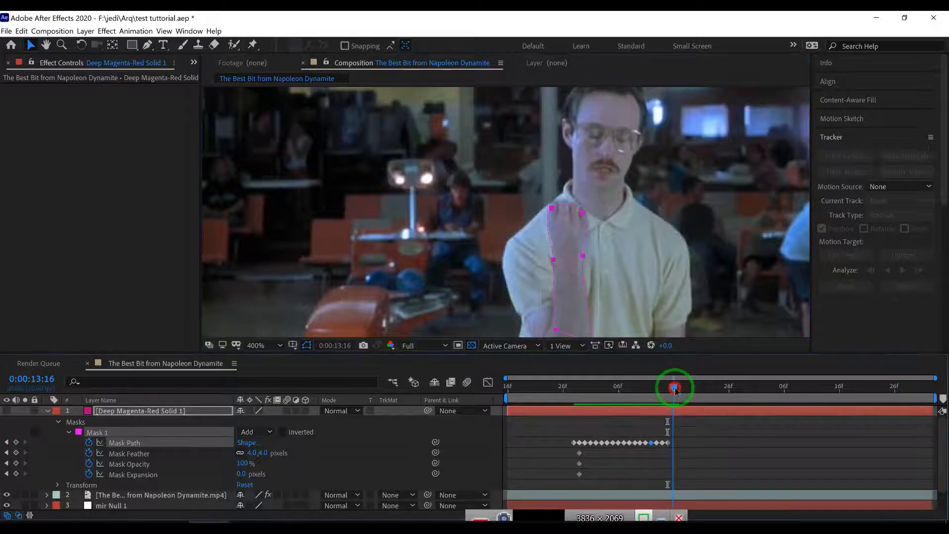
double_click(580, 256)
left_click_drag(581, 257, 632, 264)
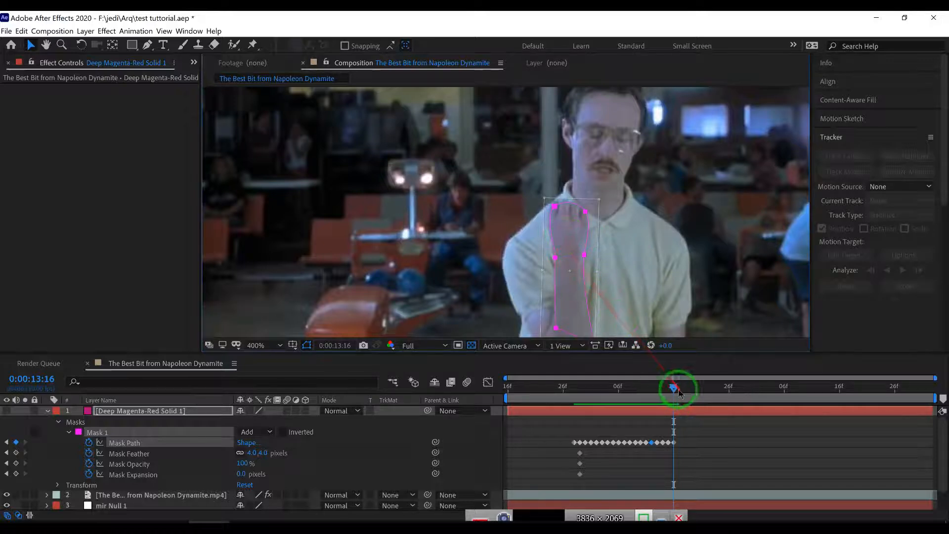
Repeat the previous Mask Path keyframe at 0:00:13:17, and raise and tilt Mask 1 onto the fist at 0:00:13:23.
left_click_drag(674, 388, 678, 388)
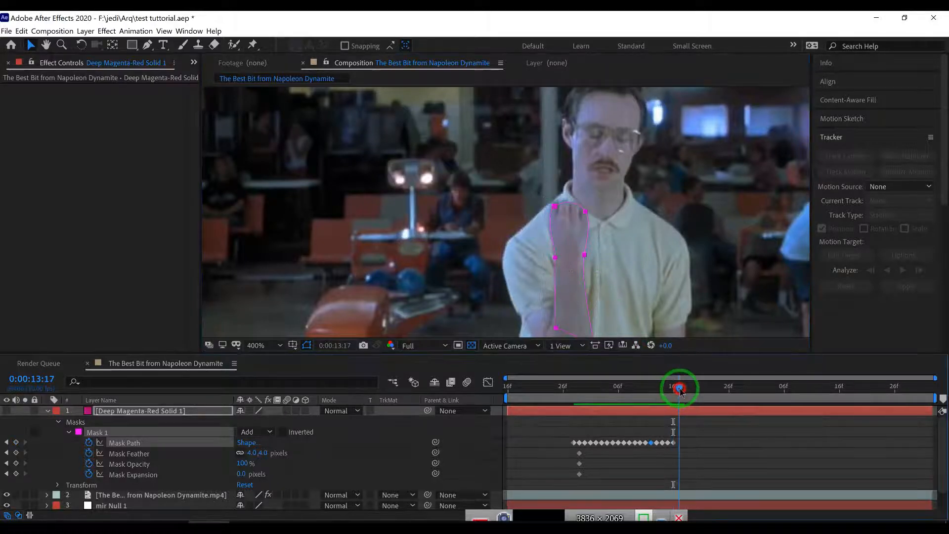
left_click(673, 443)
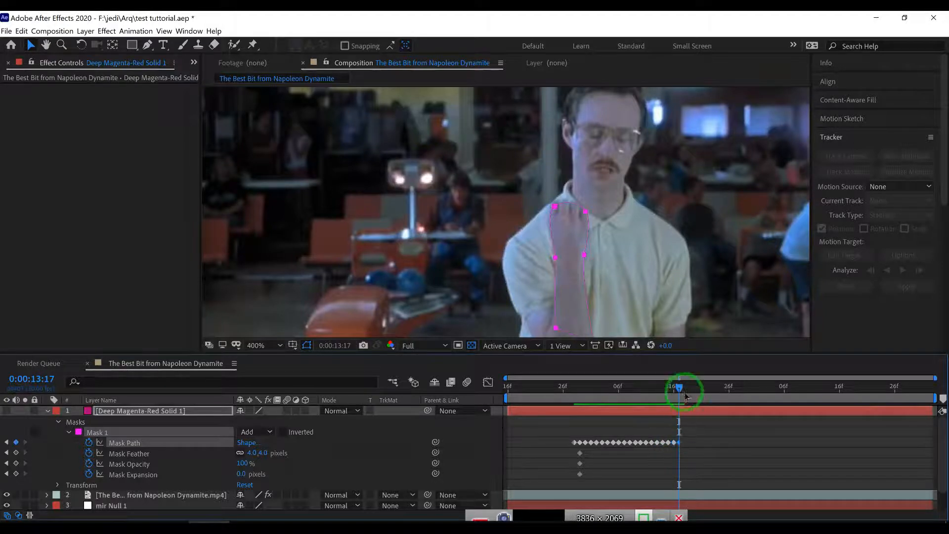
left_click_drag(675, 387, 712, 384)
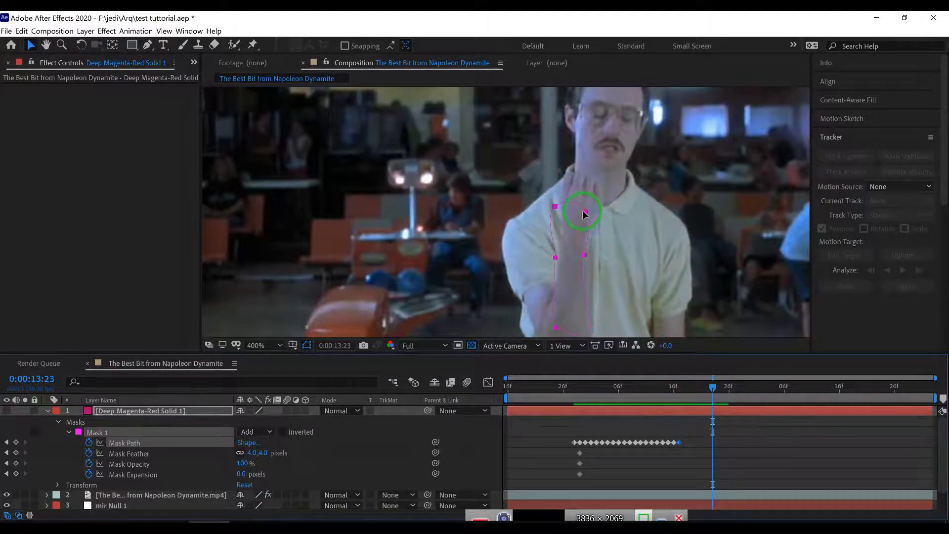
mouse_move(586, 212)
left_mouse_down()
mouse_move(631, 221)
mouse_move(591, 218)
mouse_move(594, 196)
left_mouse_up()
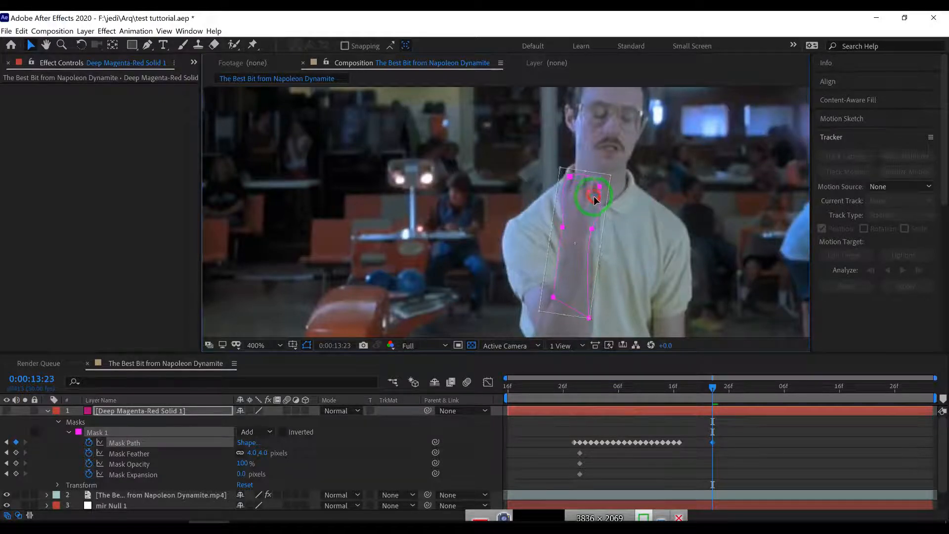
left_click(712, 387)
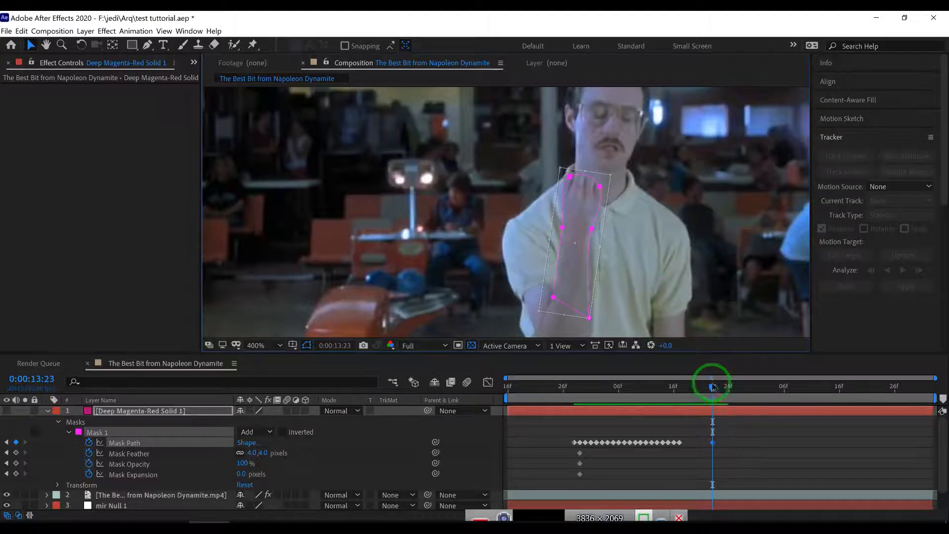
Add Mask Path, Mask Feather, Mask Opacity and Mask Expansion keyframes at 0:00:13:22.
mouse_move(712, 388)
left_mouse_down()
mouse_move(669, 392)
mouse_move(706, 388)
left_mouse_up()
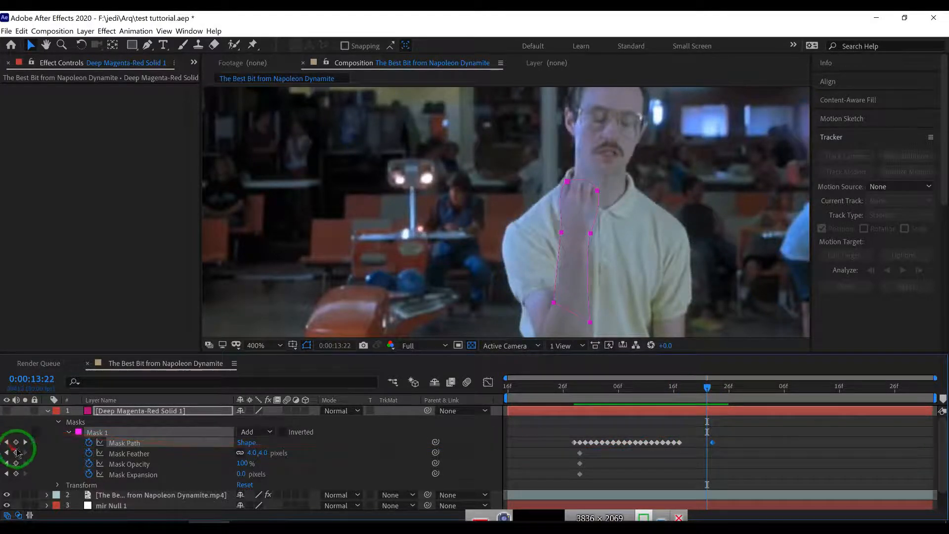
left_click(16, 453)
left_click(16, 463)
left_click(16, 474)
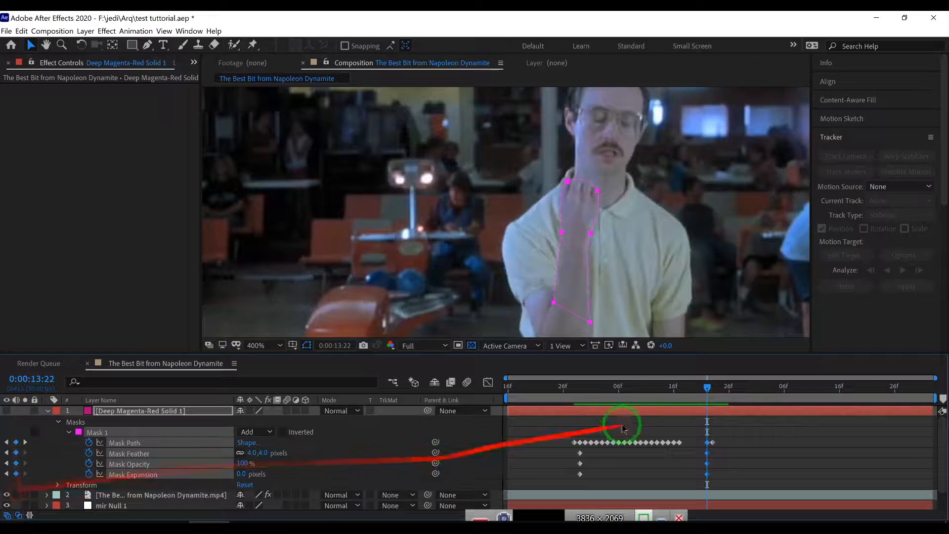
Copy the Mask Path keyframe at 0:00:13:22 and paste it at 0:00:13:21.
left_click(707, 444)
left_click(702, 432)
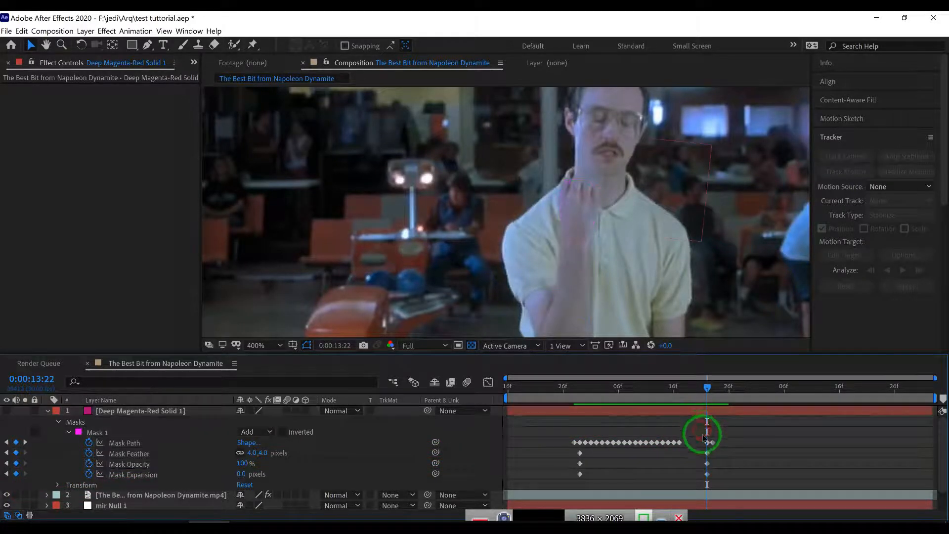
left_click(707, 442)
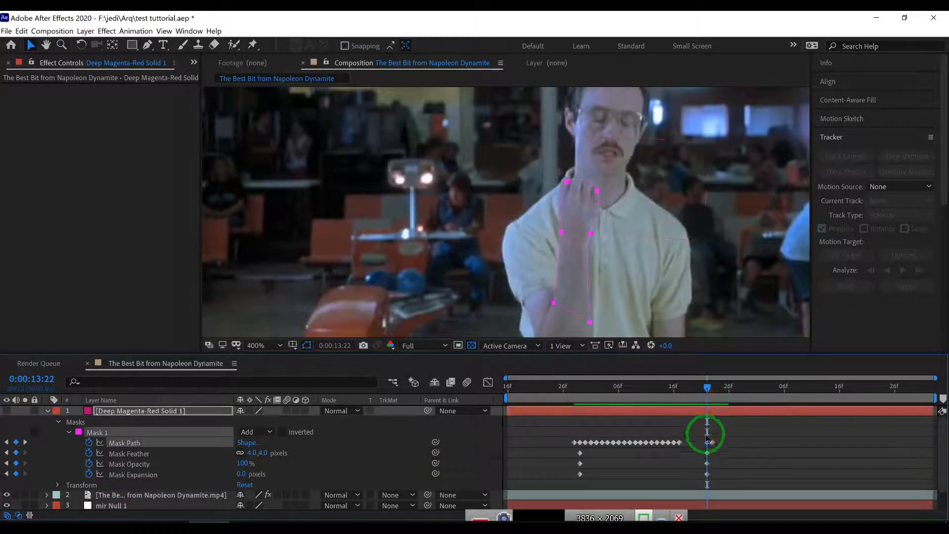
left_click(707, 388)
left_click_drag(707, 389, 745, 388)
key("ctrl+v")
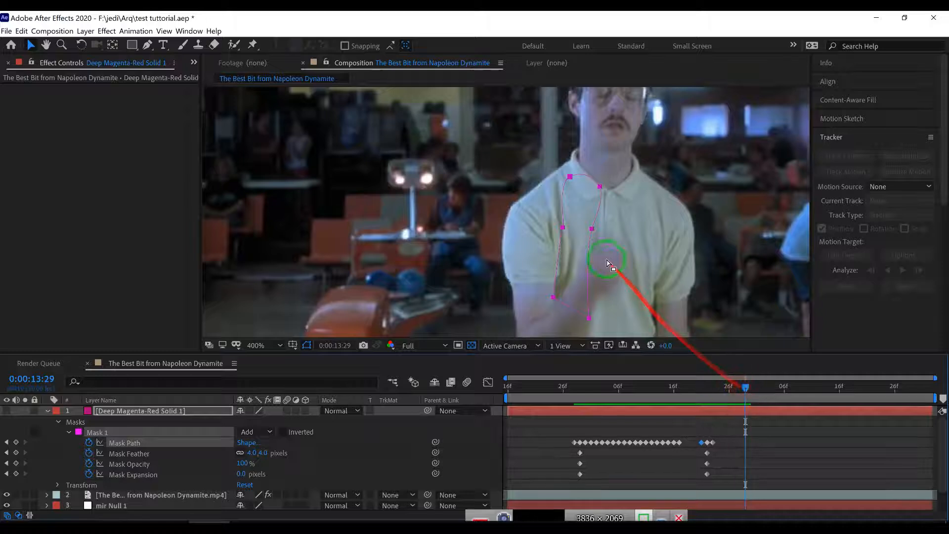
Rotate Mask 1 and move it down onto the lowered fist and forearm at 0:00:13:29.
double_click(591, 228)
left_click_drag(638, 233, 637, 256)
left_click_drag(599, 206, 602, 266)
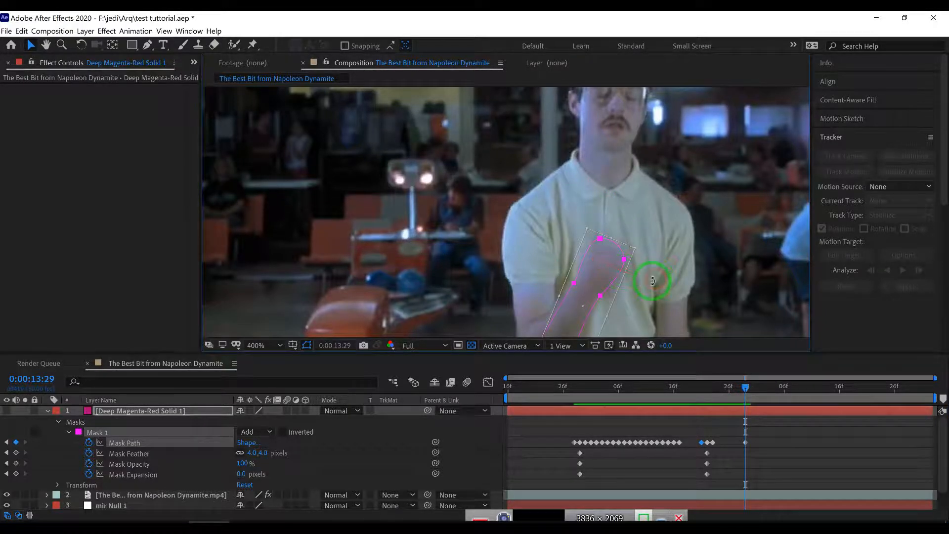
Move Mask 1 up onto the fist at 0:00:13:24 and adjust its points around the knuckles and wrist.
left_click_drag(738, 387, 718, 383)
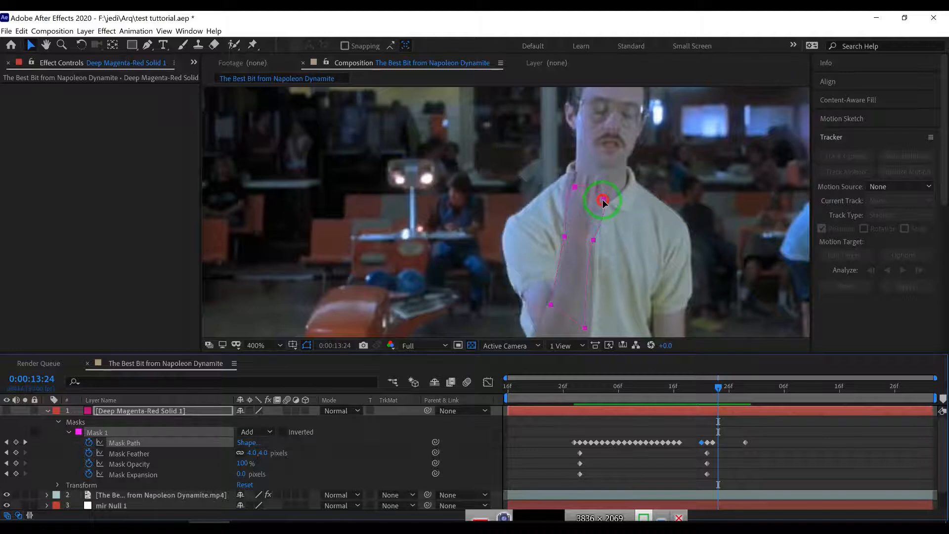
left_click(602, 200)
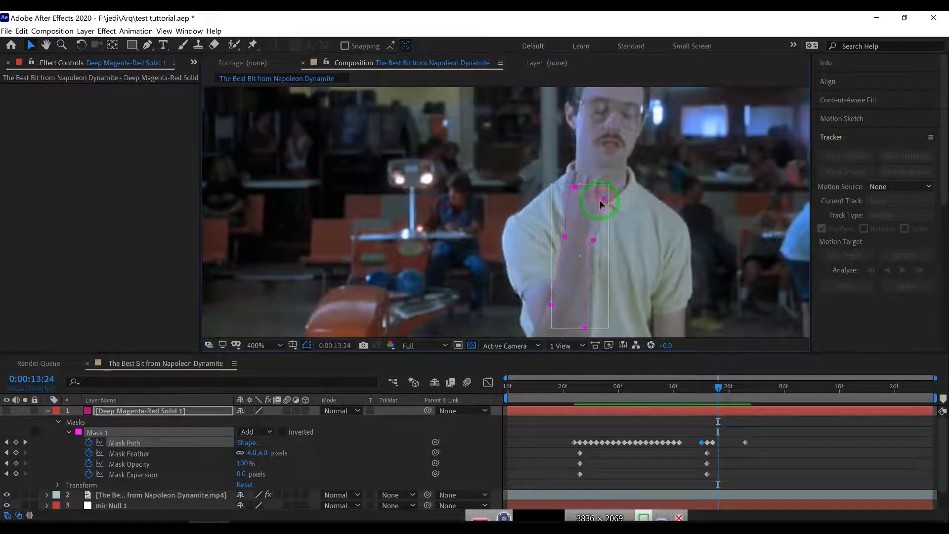
left_click_drag(599, 203, 604, 185)
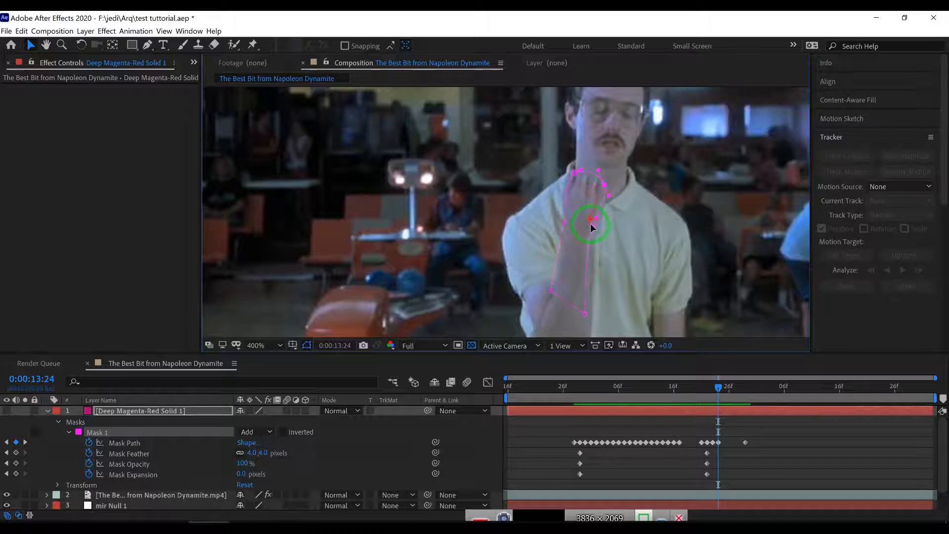
left_click_drag(593, 226, 570, 173)
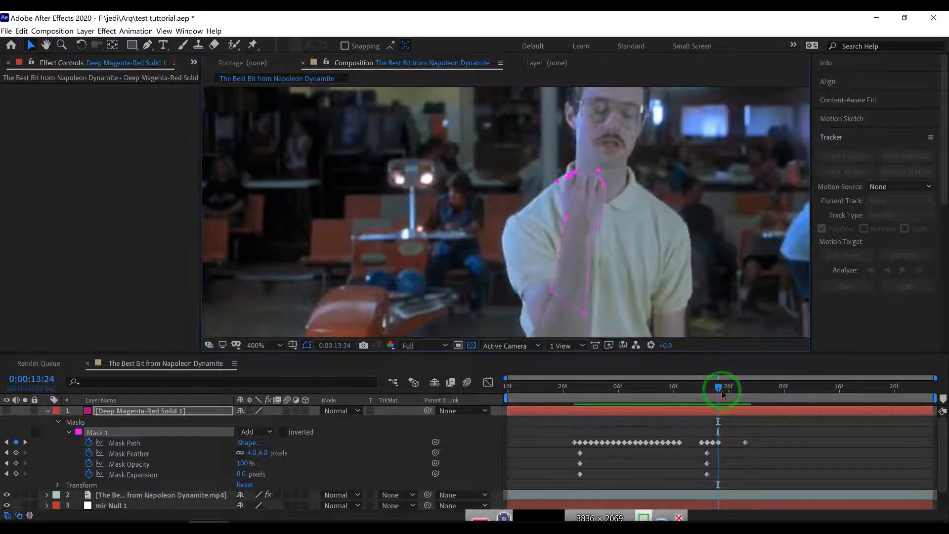
Adjust the knuckle-end points of Mask 1 to fit the fist at 0:00:13:25 and again at 0:00:13:26.
left_click_drag(720, 387, 723, 388)
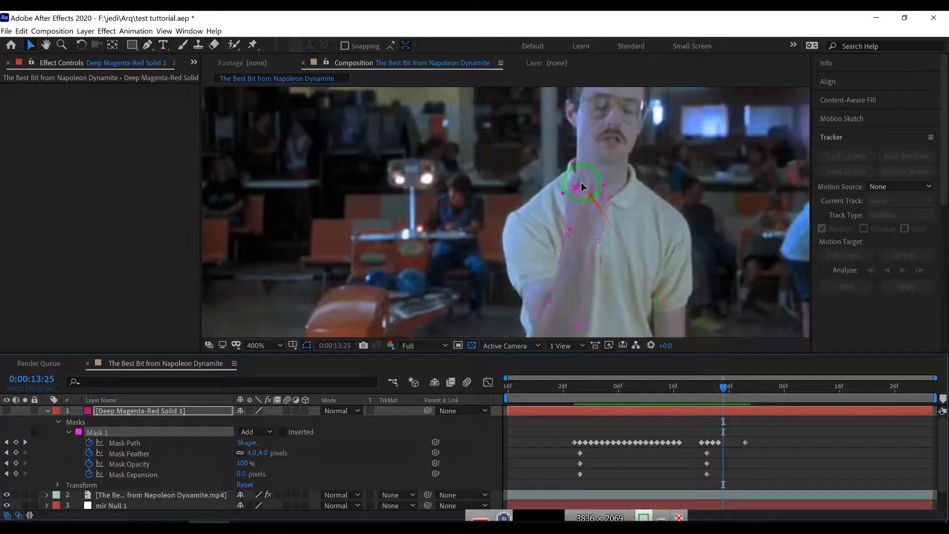
left_click_drag(575, 193, 573, 186)
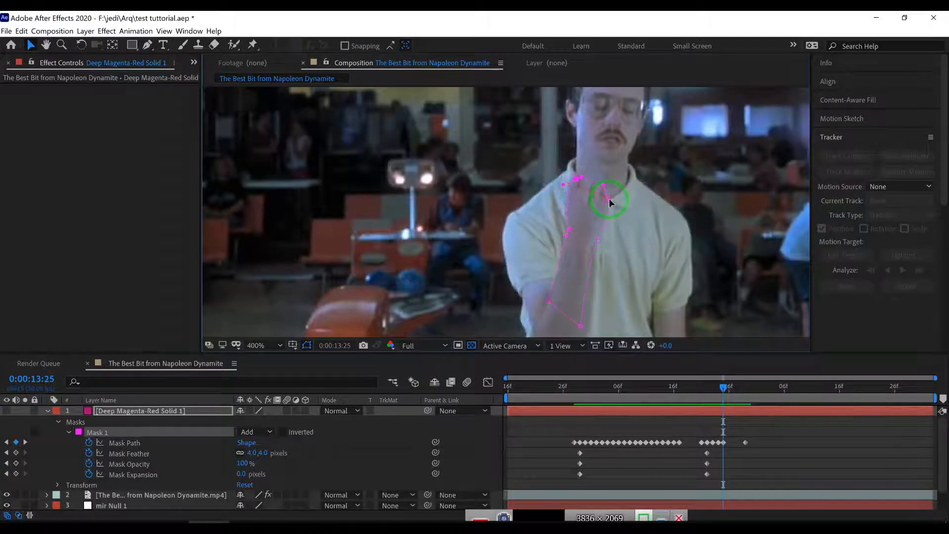
left_click(728, 387)
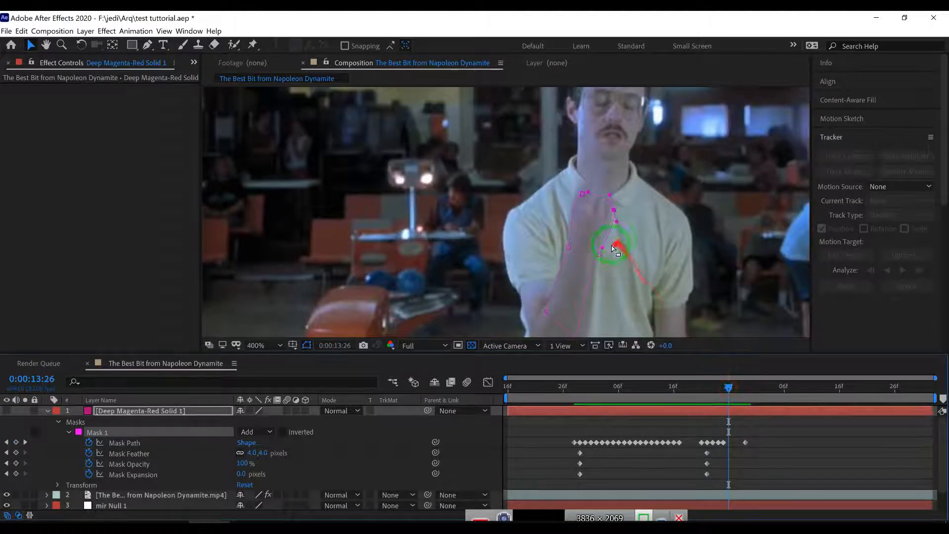
left_click_drag(582, 193, 580, 191)
Copy the Mask Path keyframe at 0:00:13:26 and paste it at 0:00:13:27.
left_click_drag(728, 388, 734, 389)
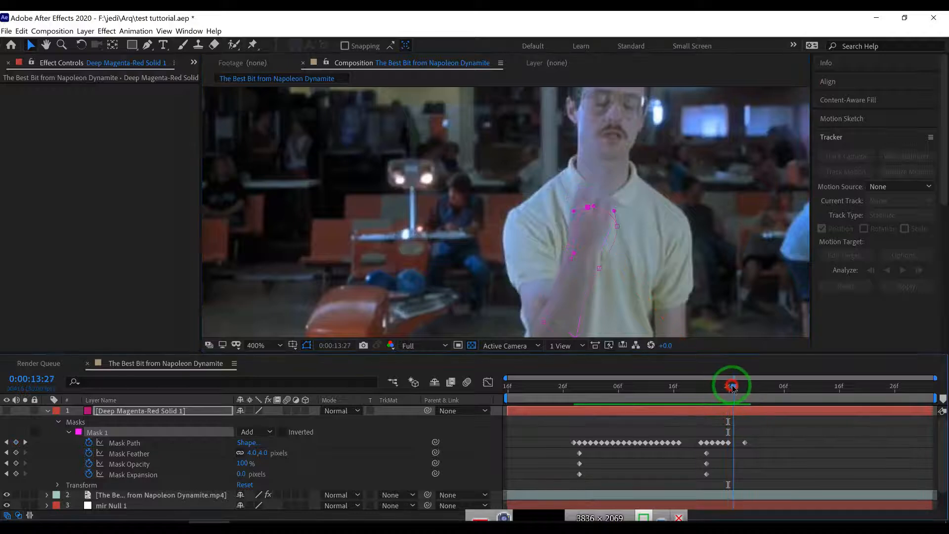
left_click(731, 440)
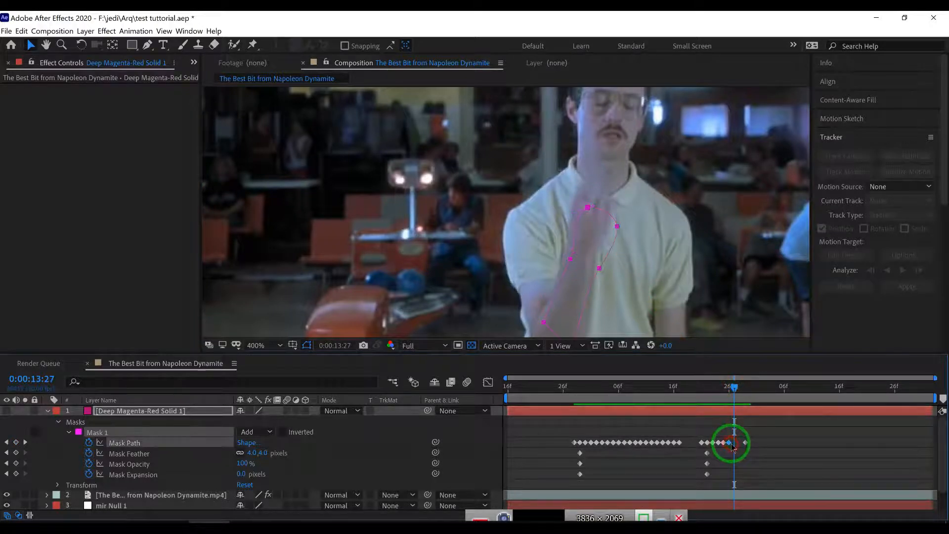
key("ctrl+v")
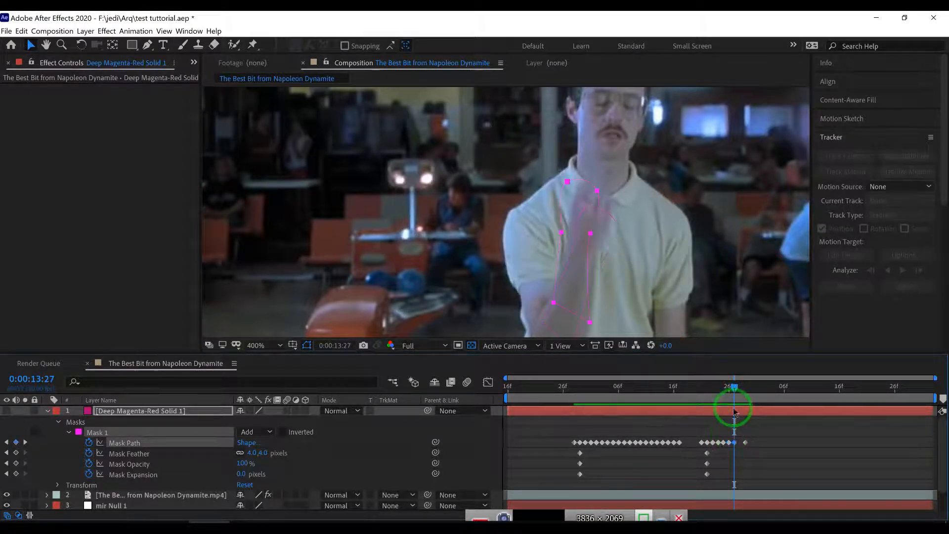
left_click(730, 442)
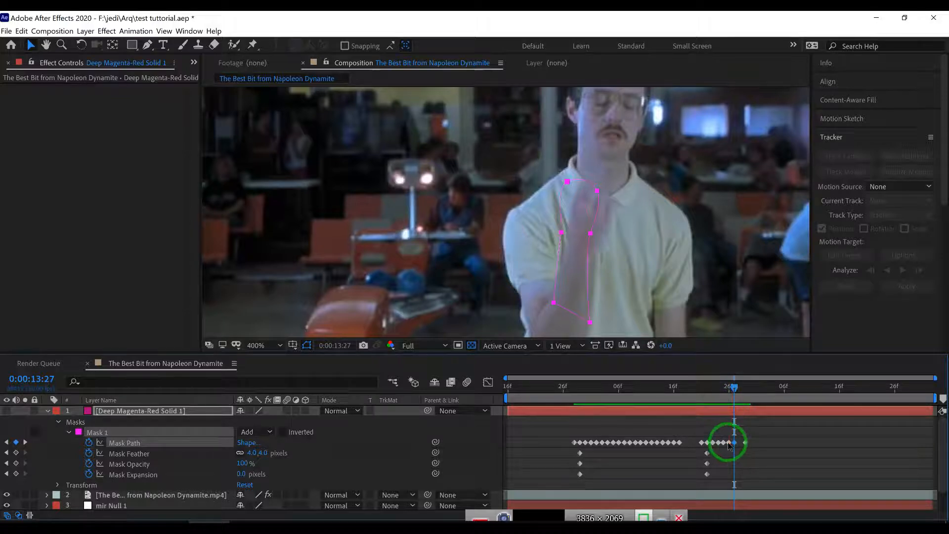
key("ctrl+c")
key("ctrl+v")
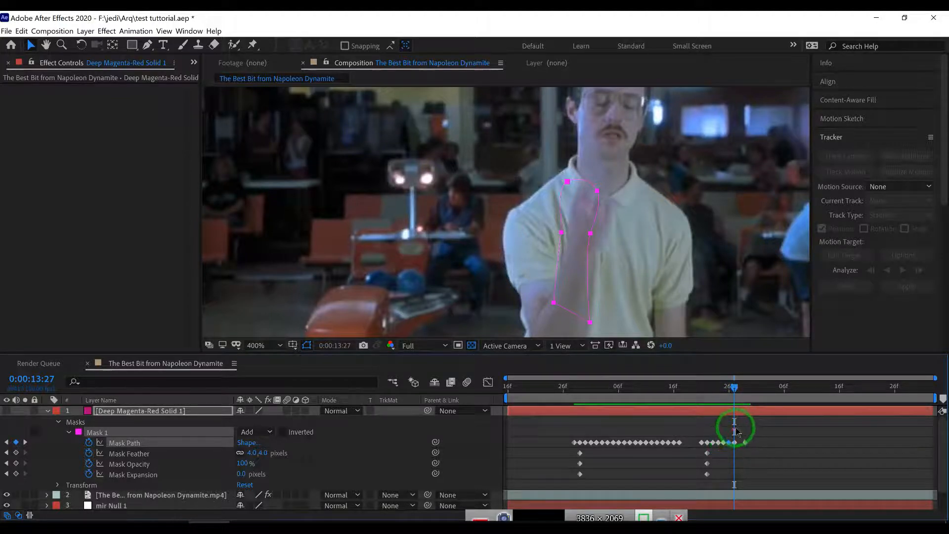
Nudge the whole of Mask 1 to fit the fist and forearm at 0:00:13:28, and check the fit at 0:00:13:29.
left_click(738, 385)
double_click(620, 234)
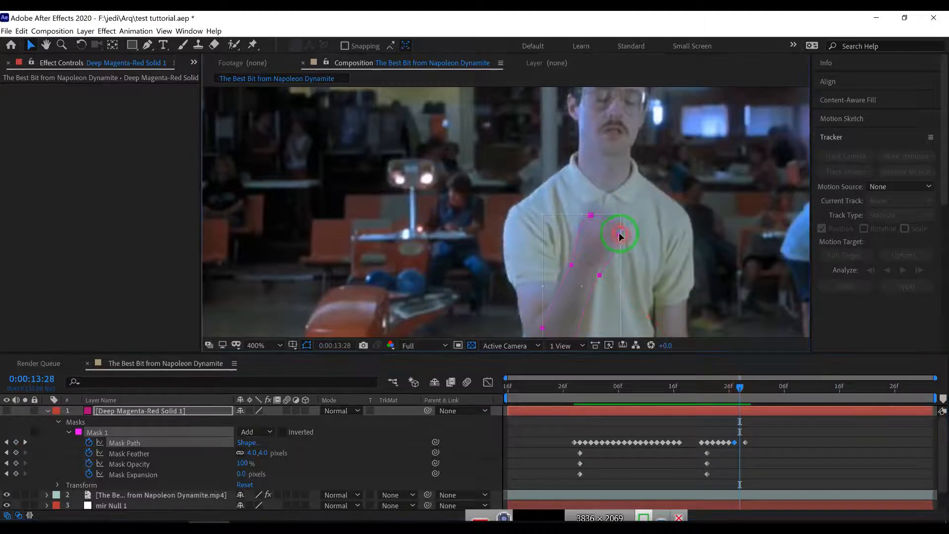
left_click_drag(604, 237, 605, 235)
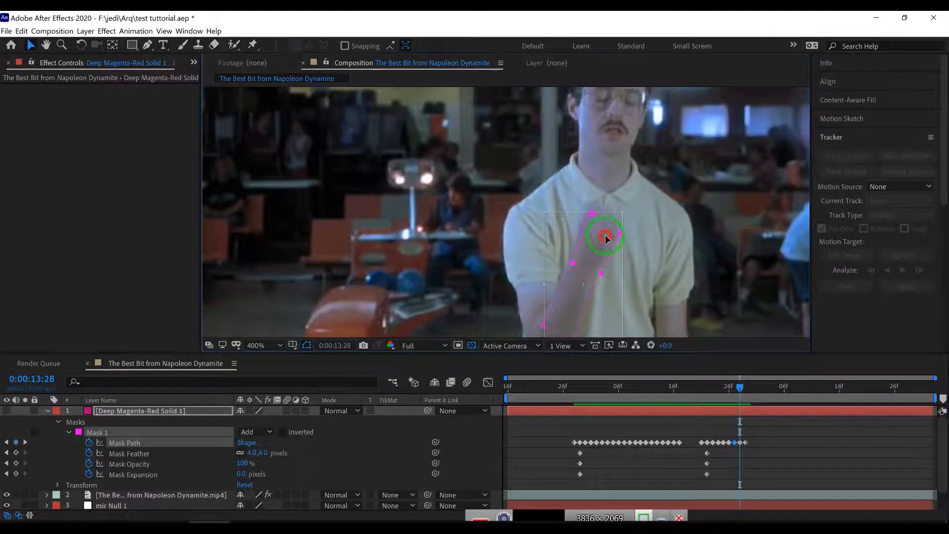
left_click(746, 388)
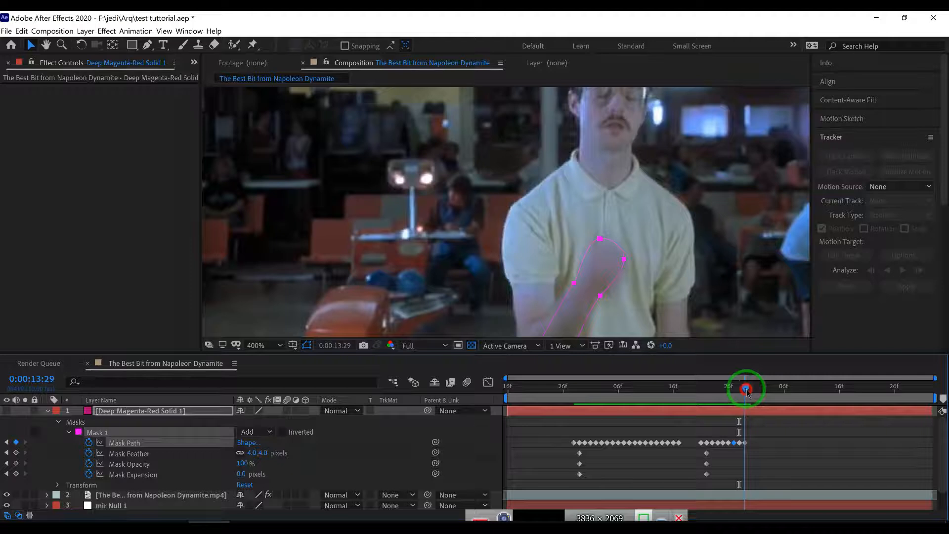
Collapse the solid layer's properties, hide the footage layer directly beneath it, and go back to 0:00:13:14.
left_click(47, 411)
left_click(7, 421)
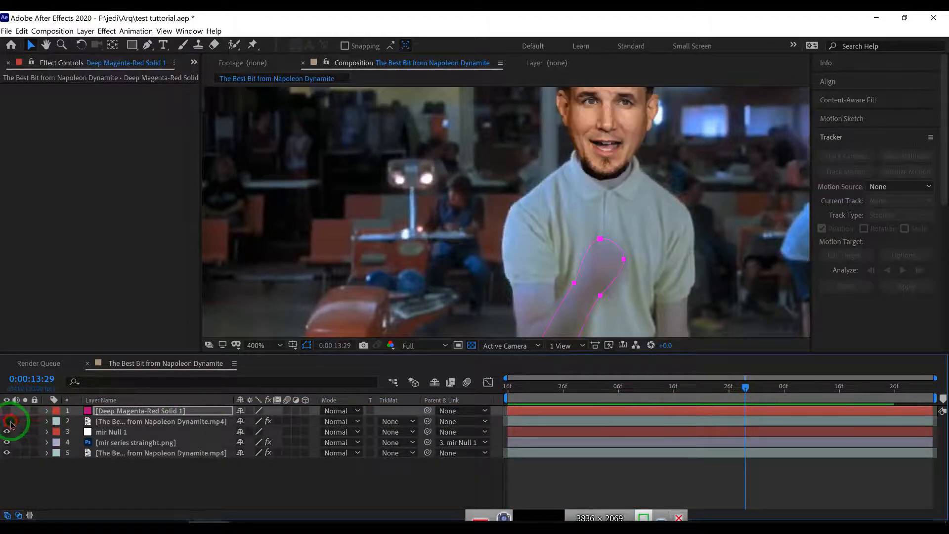
left_click(8, 422)
left_click(8, 421)
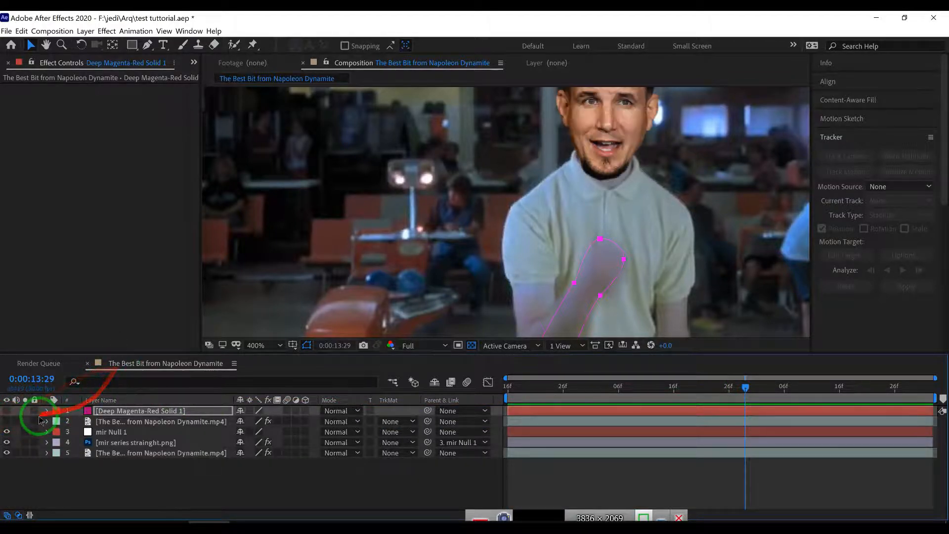
left_click_drag(746, 388, 664, 389)
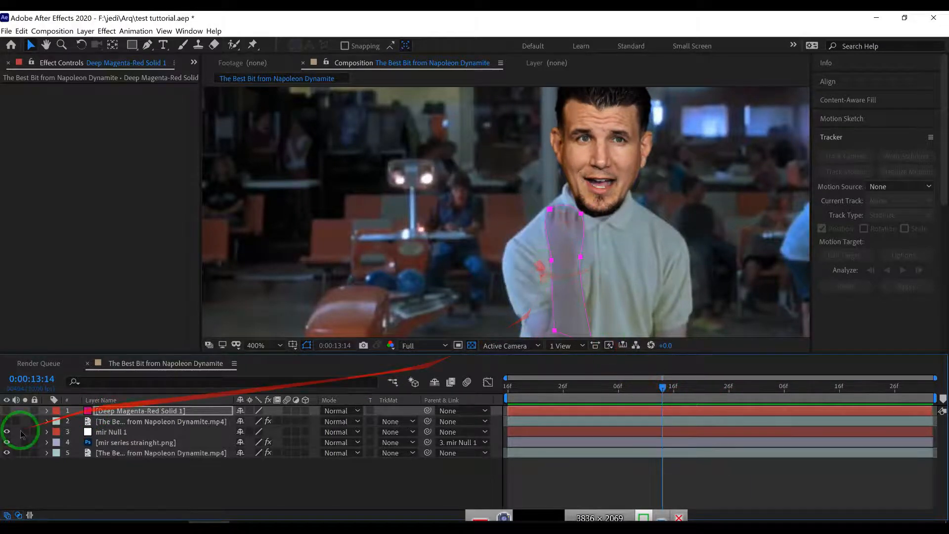
left_click(157, 411)
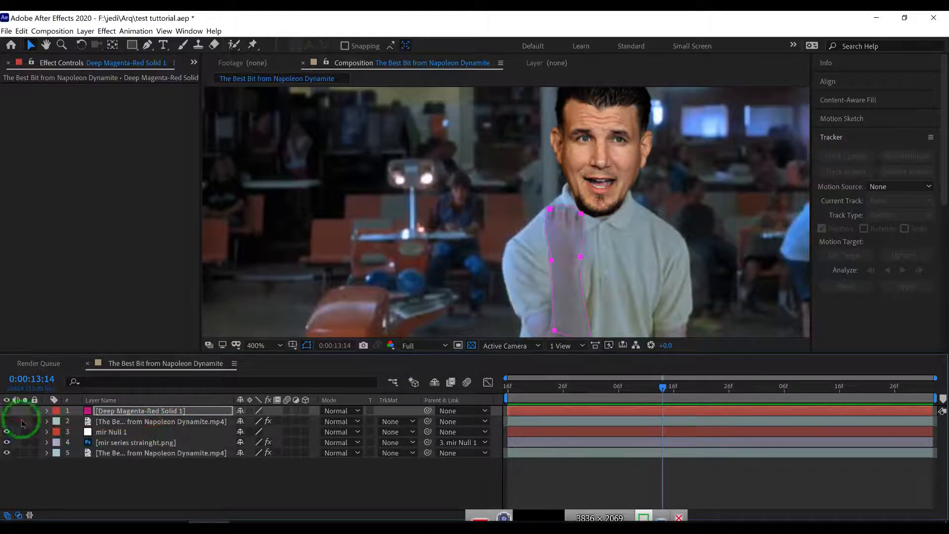
left_click(136, 421)
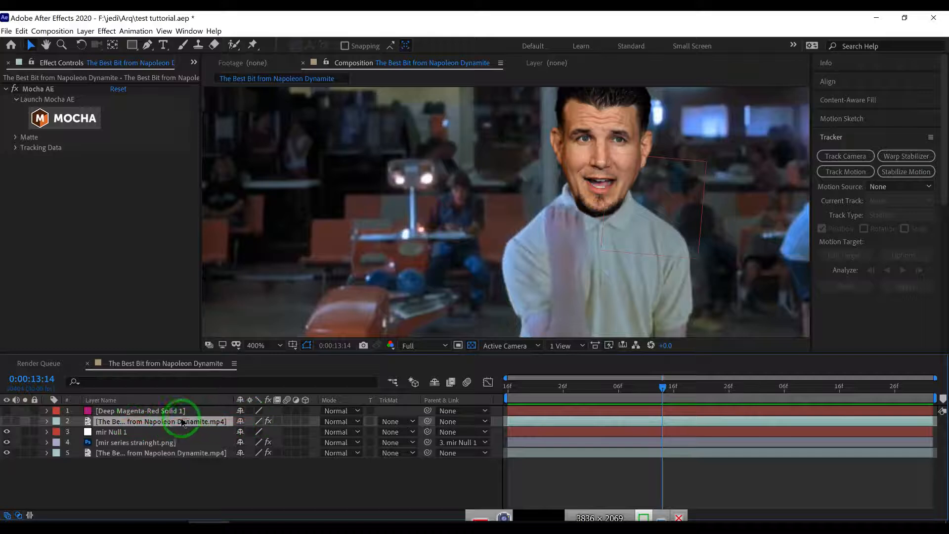
left_click(336, 421)
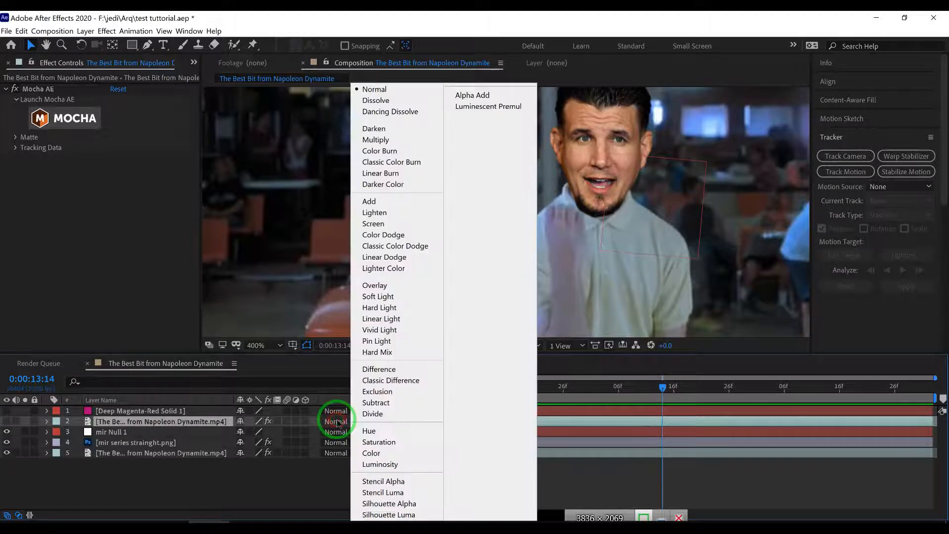
left_click(342, 424)
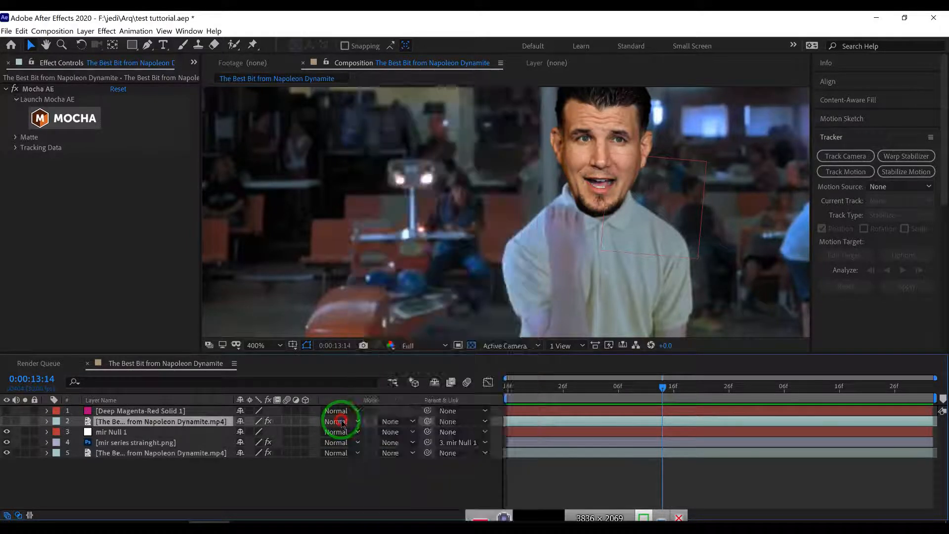
left_click(336, 426)
left_click(281, 471)
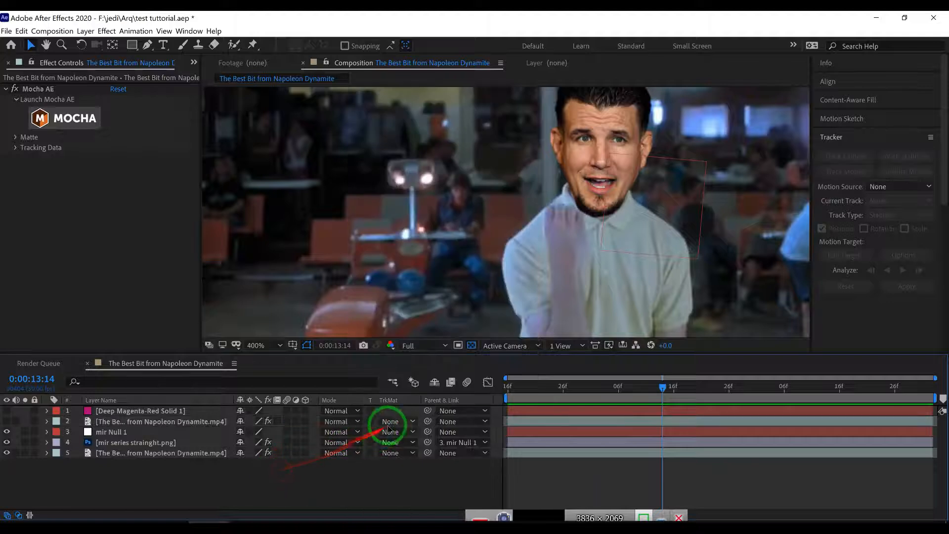
Set the upper footage layer's track matte to Alpha Matte "Deep Magenta-Red Solid 1", and check the composite from 0:00:12:26 to 0:00:13:06.
left_click(395, 425)
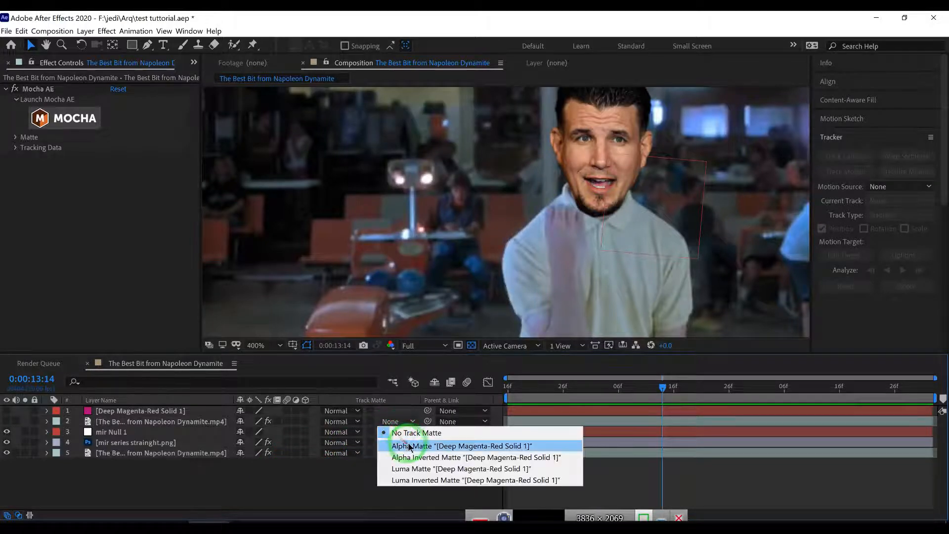
left_click(409, 447)
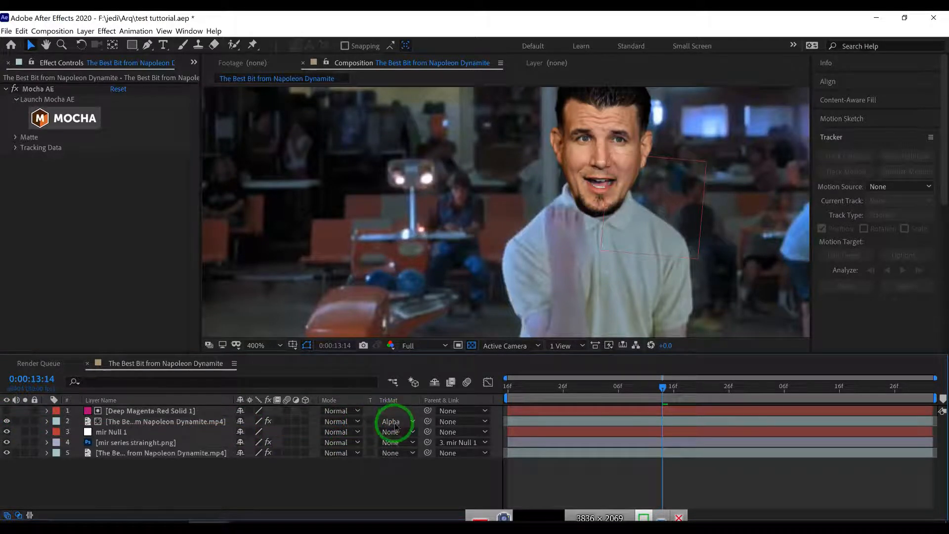
left_click(157, 412)
left_click_drag(157, 412, 391, 429)
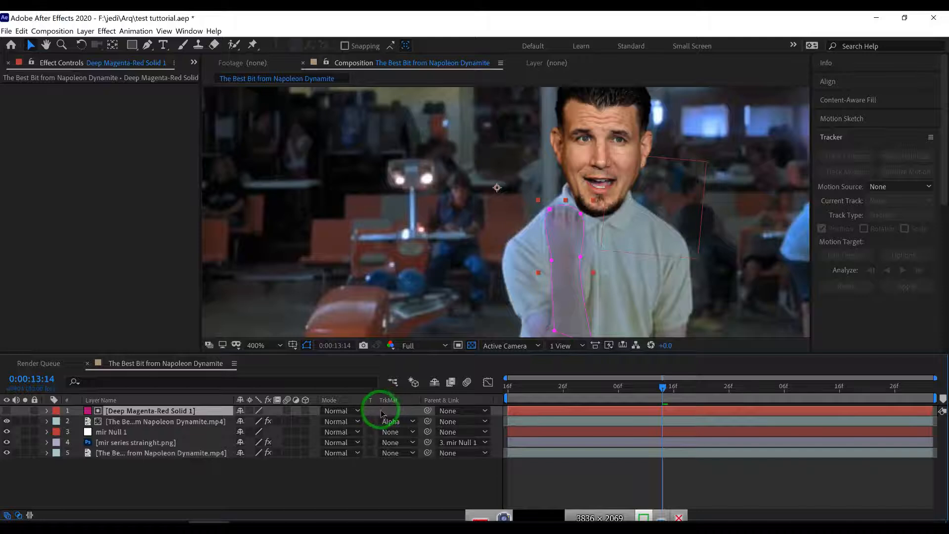
left_click_drag(379, 414, 184, 414)
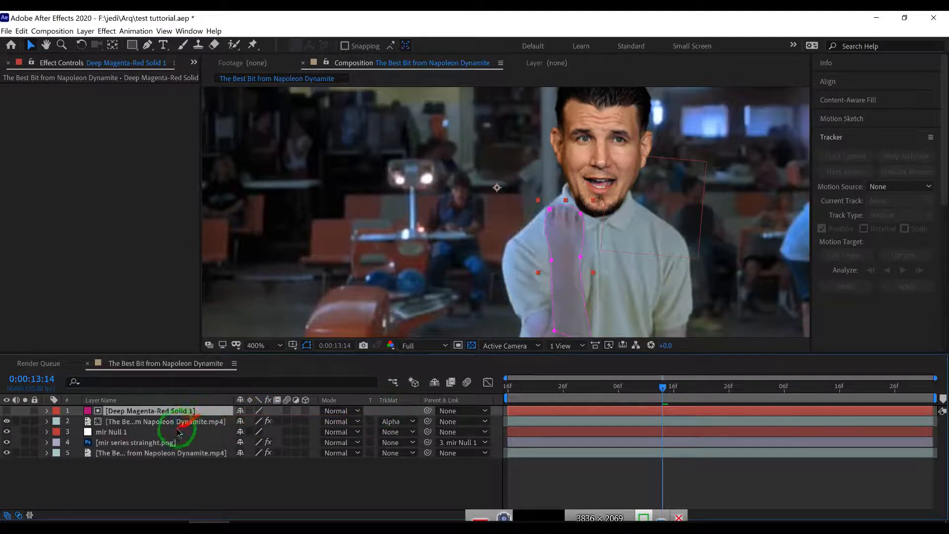
left_click(181, 423)
left_click(173, 413)
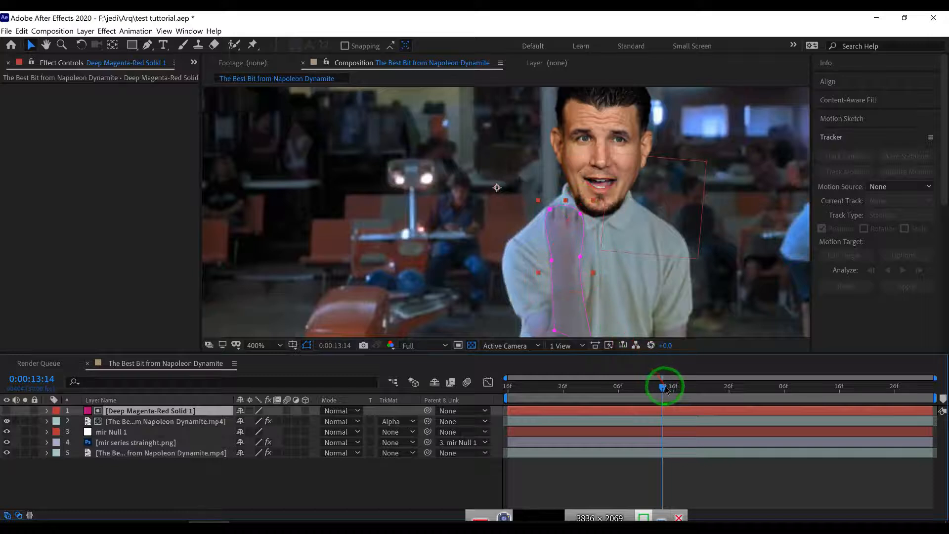
left_click(699, 470)
left_click_drag(665, 389, 563, 385)
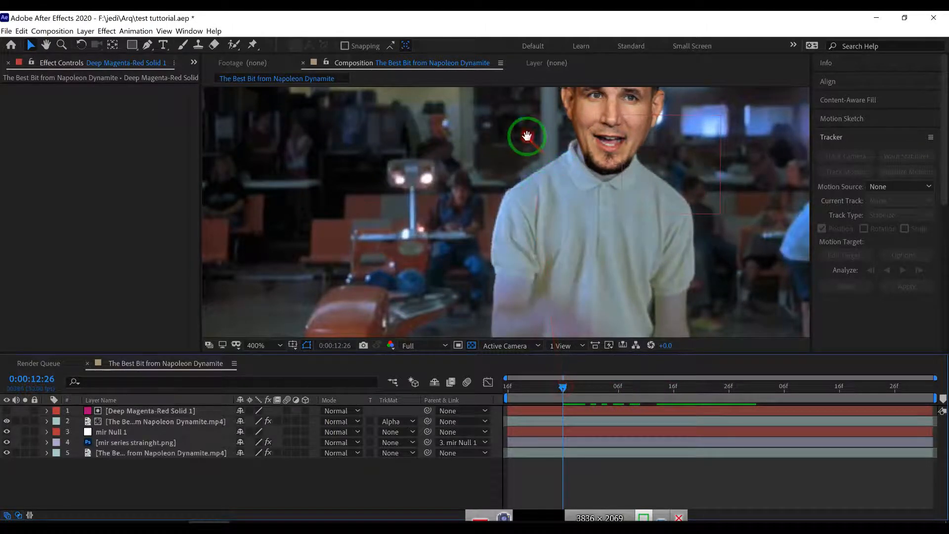
left_click_drag(525, 140, 494, 201)
scroll(503, 204, "down", 2)
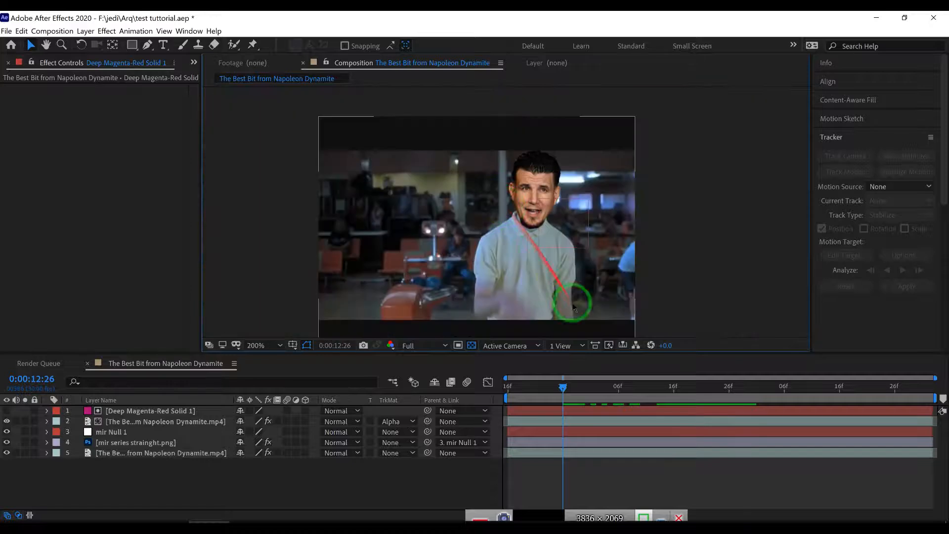
left_click_drag(565, 387, 617, 381)
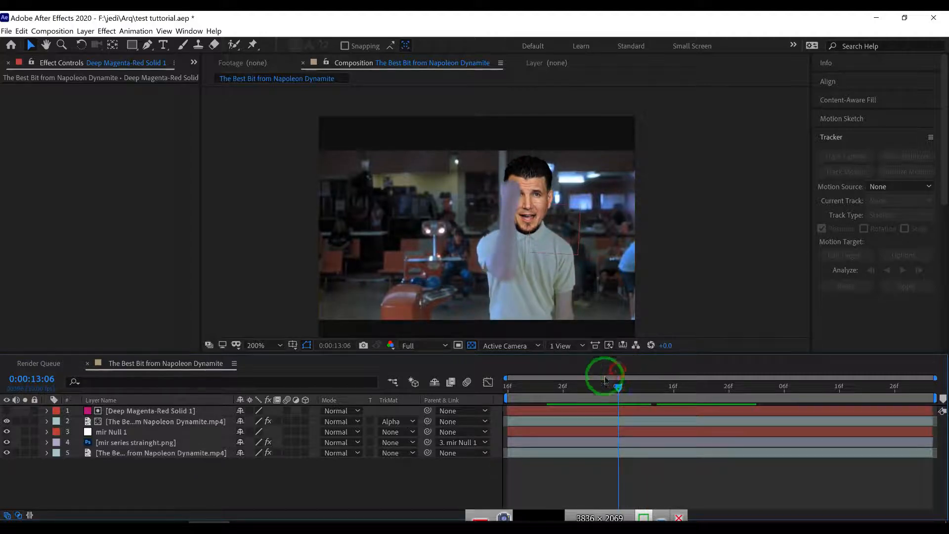
Remove the Photo Filter effect from the mir series strainght.png face layer.
left_click(167, 442)
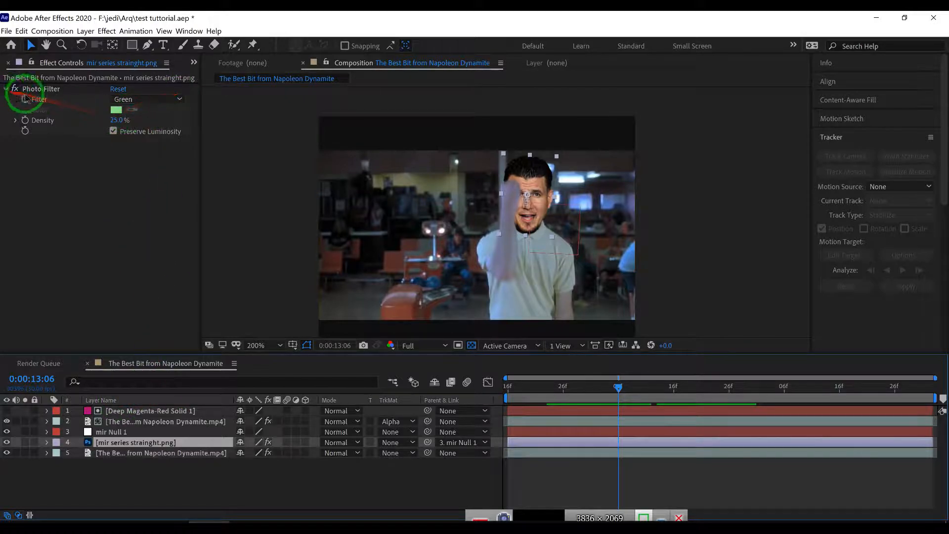
left_click(40, 87)
key("Delete")
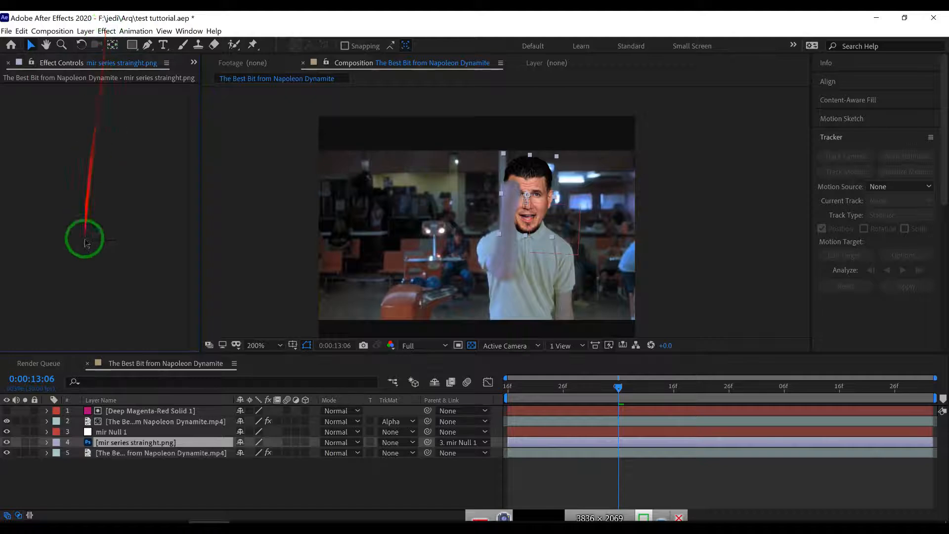
Create a new adjustment layer above the Deep Magenta-Red solid at the head of the layer stack.
left_click(159, 413)
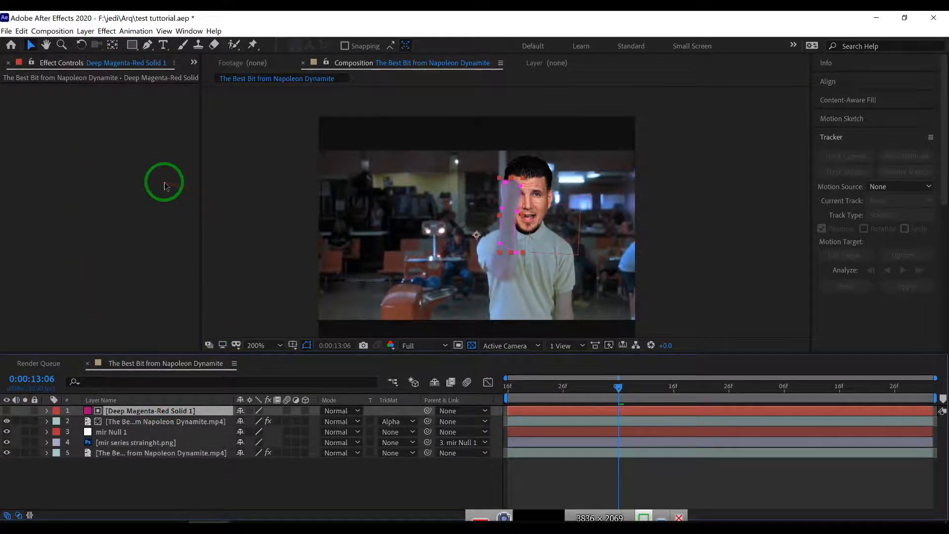
left_click(135, 32)
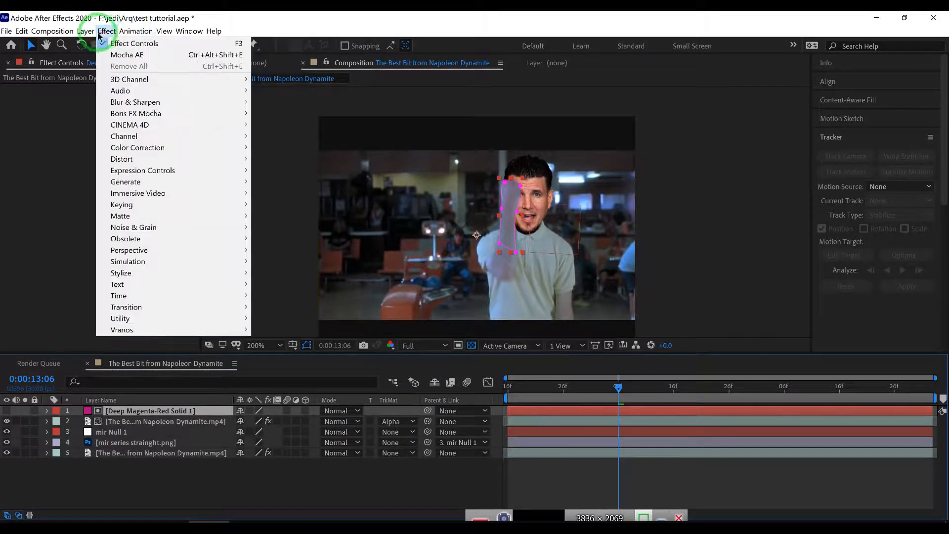
left_click(96, 44)
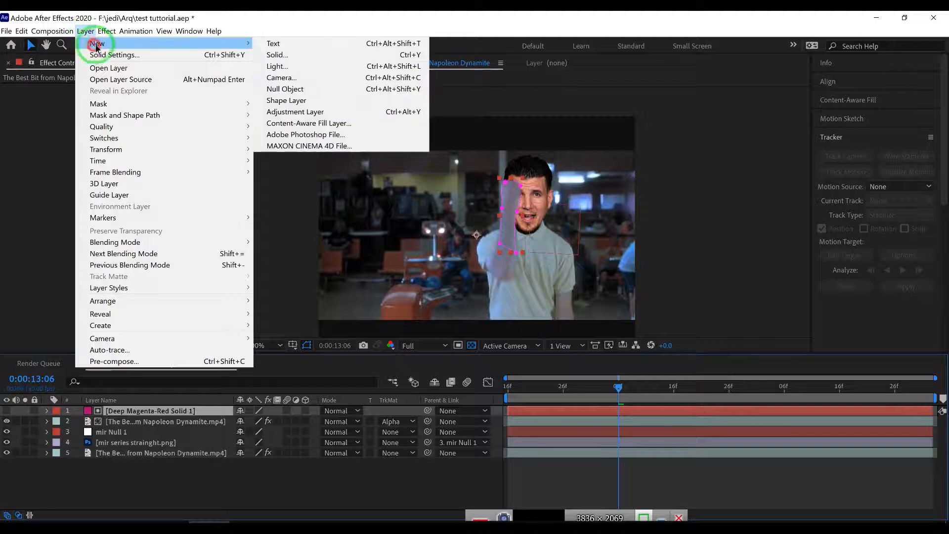
left_click(295, 112)
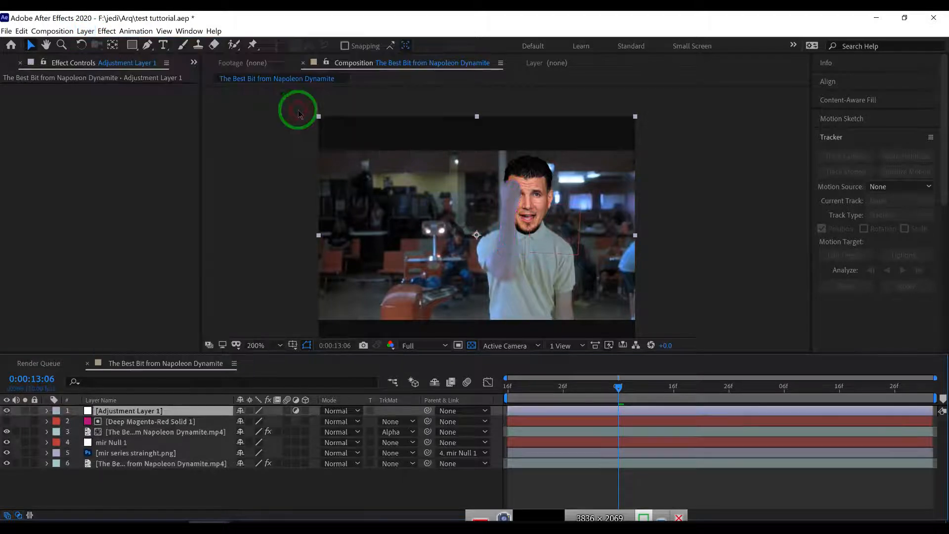
Apply Hue/Saturation to the adjustment layer with Master Saturation at -100, and compare the image with the layer off and on.
left_click(105, 32)
left_click(148, 147)
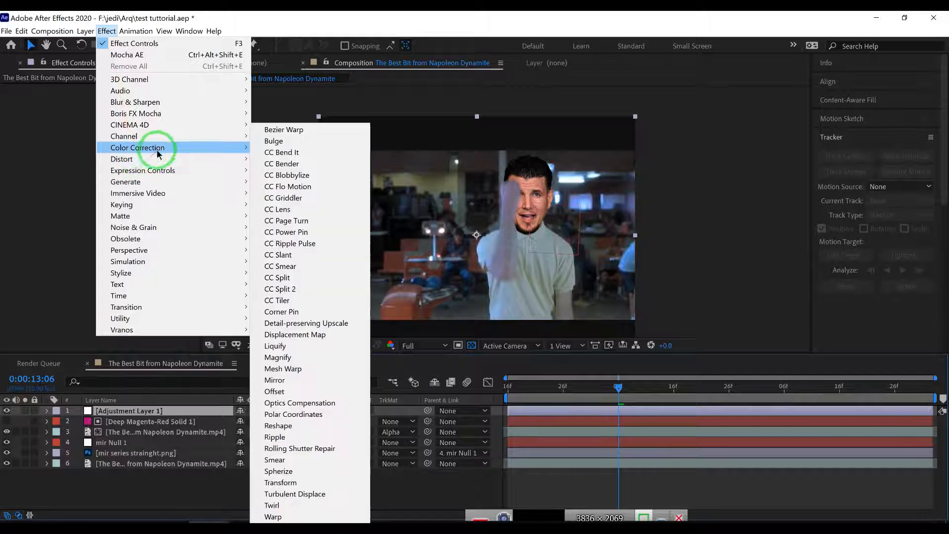
left_click(302, 398)
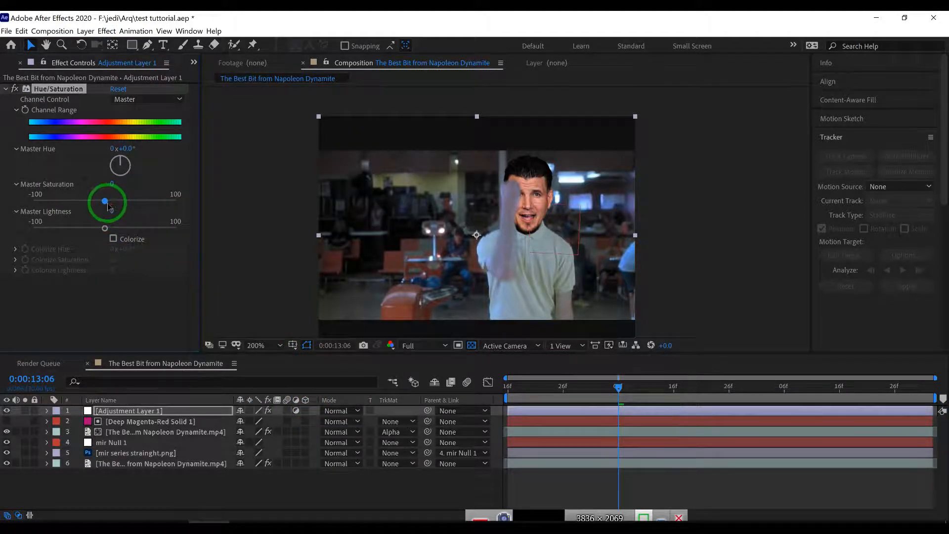
left_click_drag(106, 202, 2, 210)
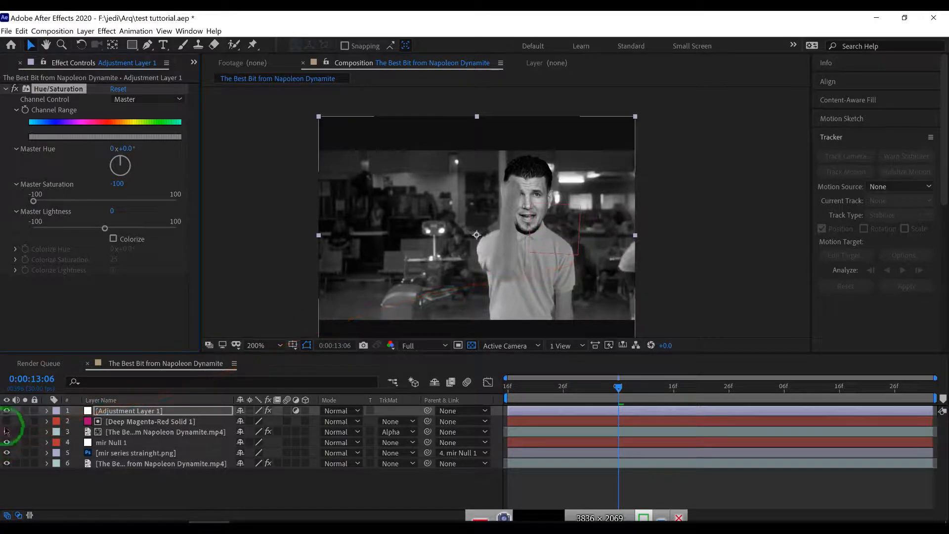
left_click(7, 410)
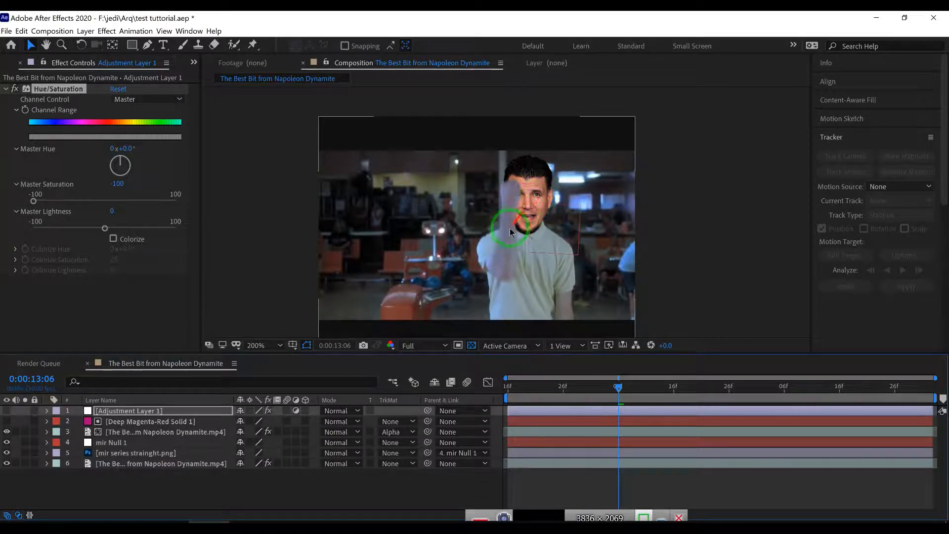
left_click(7, 411)
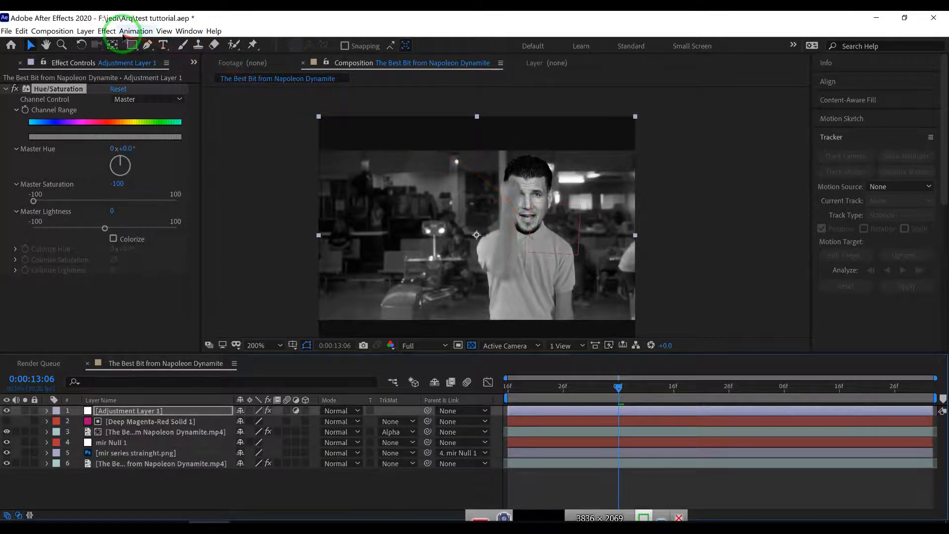
left_click(112, 442)
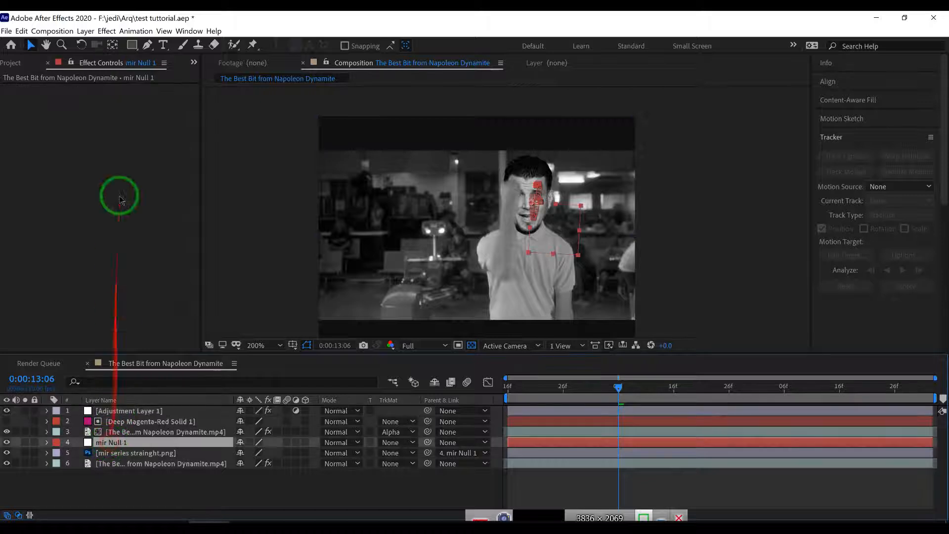
left_click(107, 31)
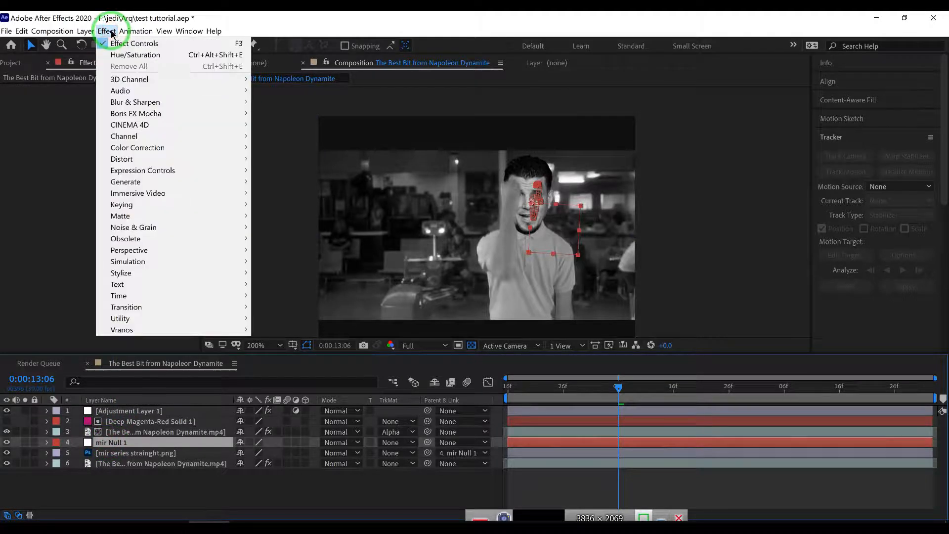
mouse_move(142, 147)
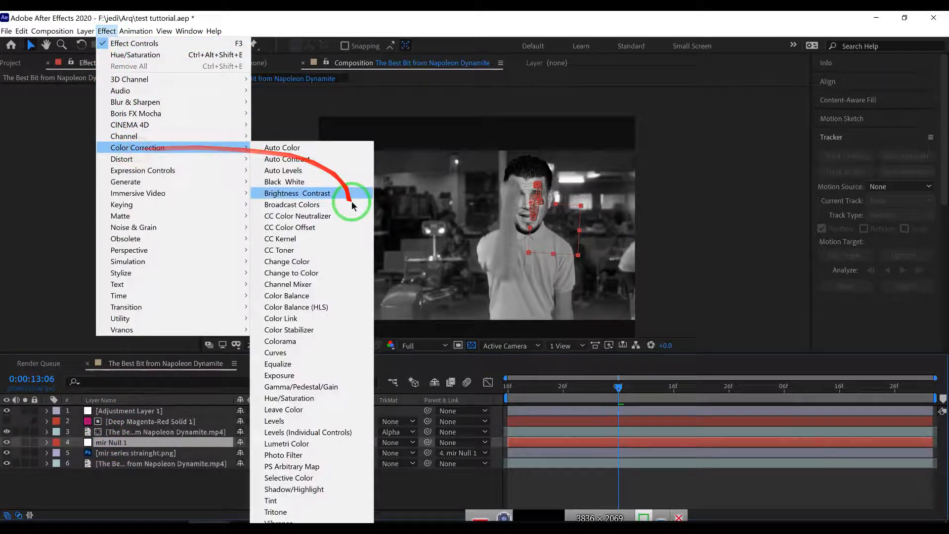
left_click(324, 354)
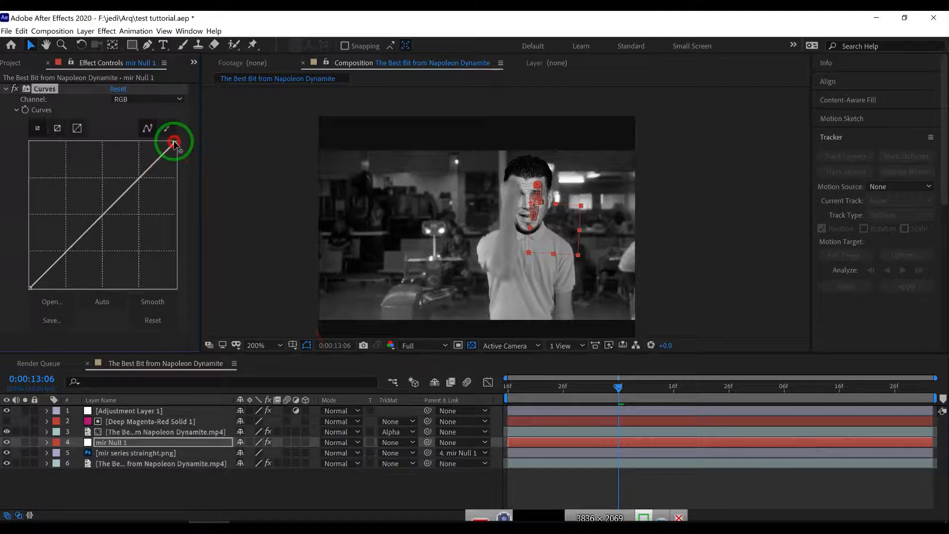
left_click_drag(174, 143, 189, 128)
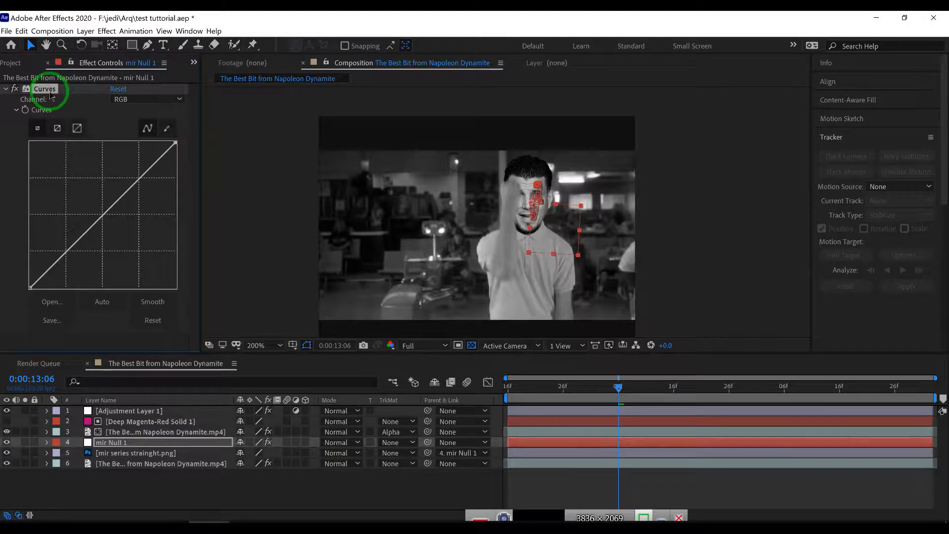
key("Delete")
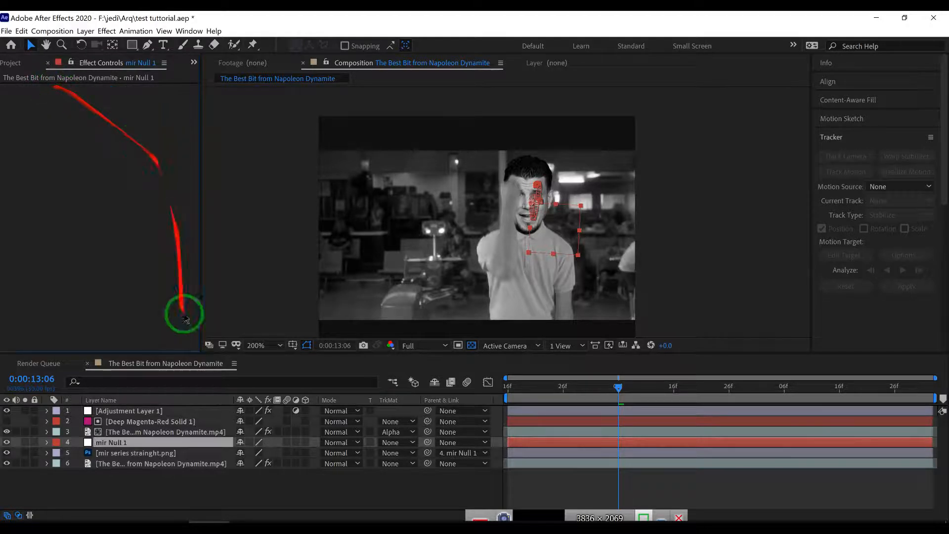
Apply Curves to the mir series strainght.png layer and lower the white end of the RGB curve to about three quarters of its height.
left_click(111, 454)
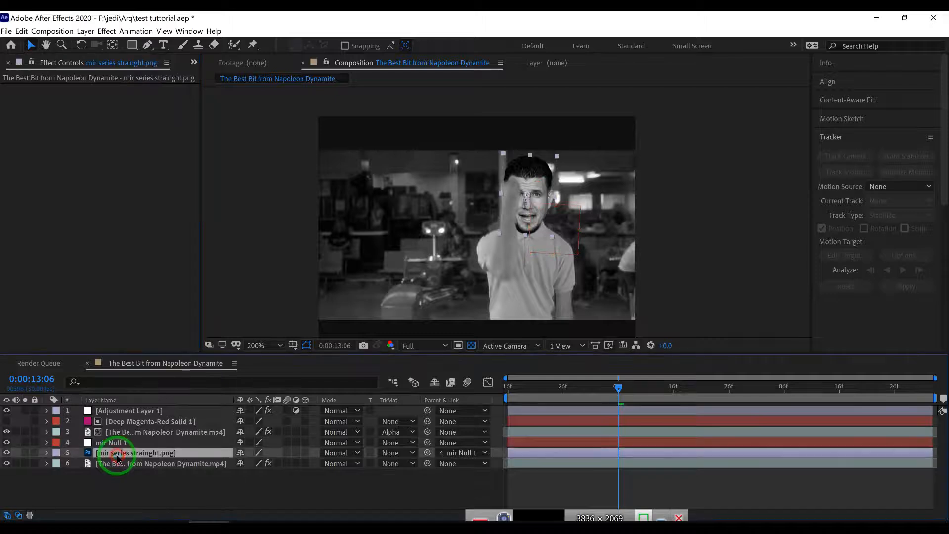
left_click_drag(155, 452, 155, 367)
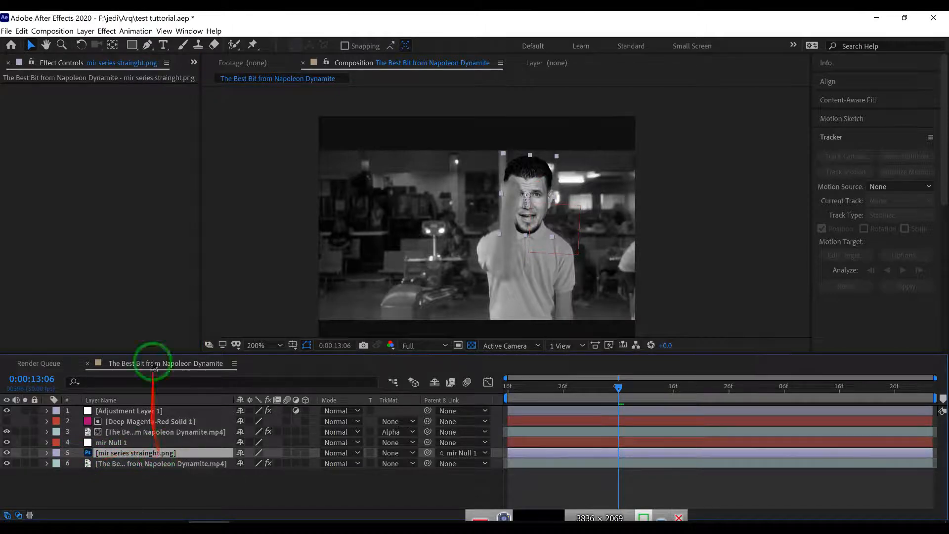
left_click(107, 30)
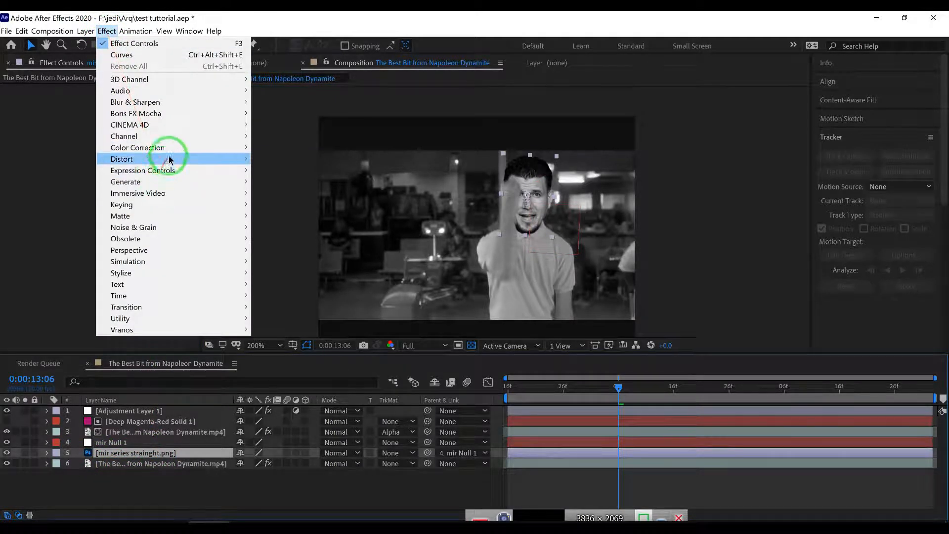
mouse_move(174, 148)
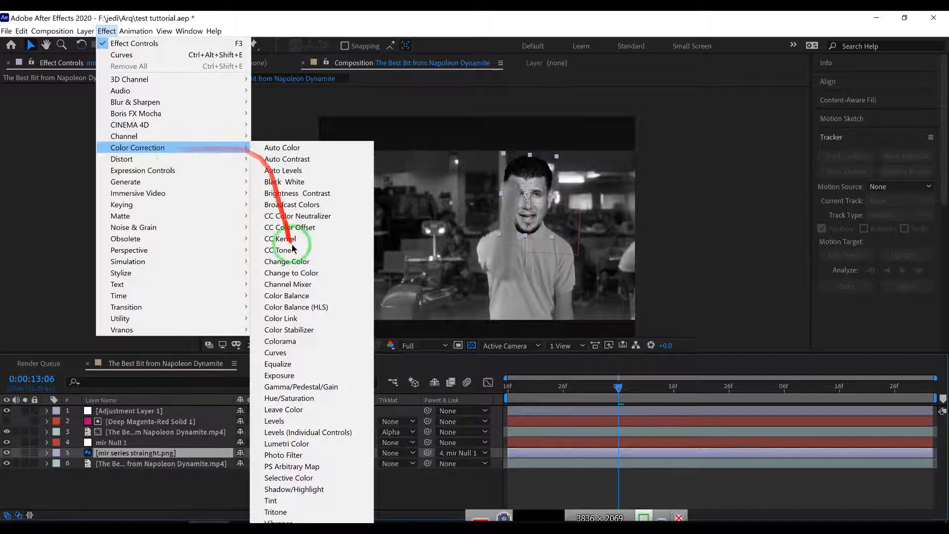
left_click(291, 352)
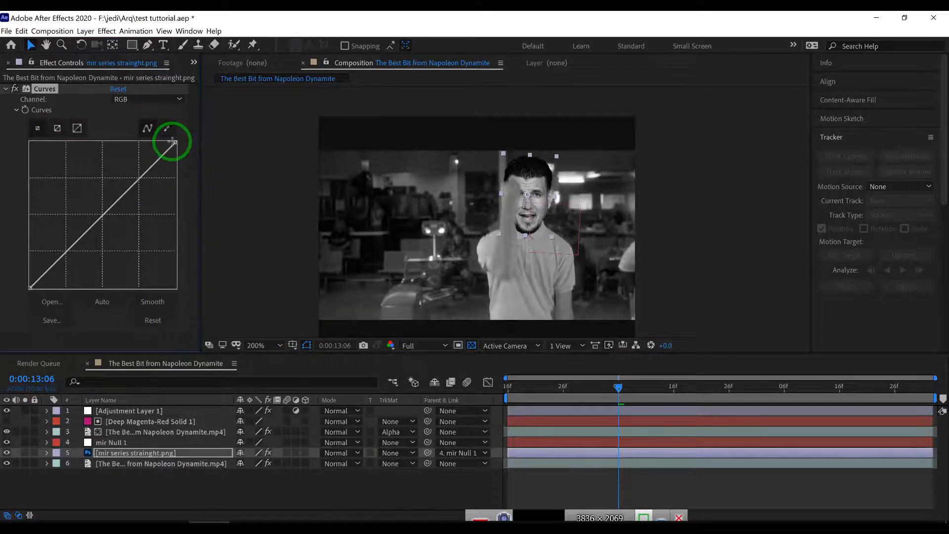
left_click_drag(173, 142, 185, 163)
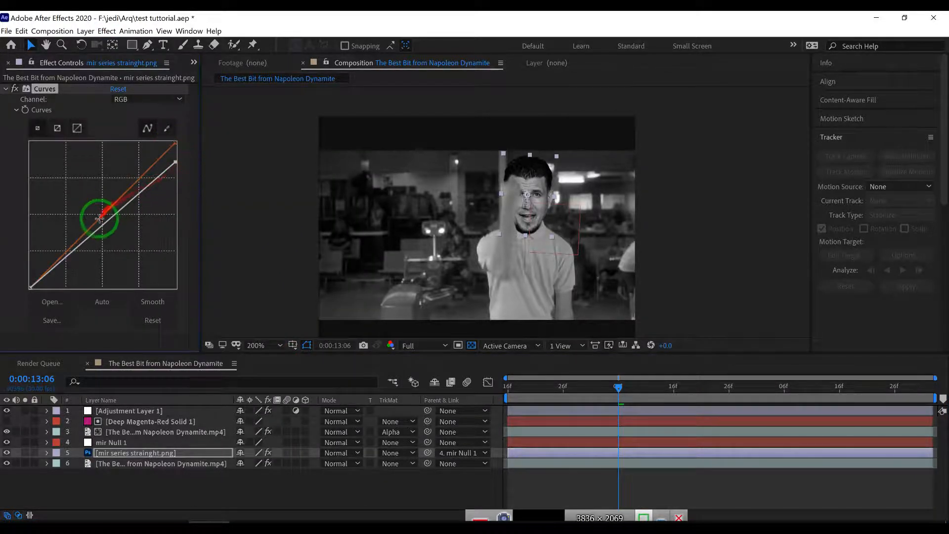
left_click_drag(101, 226, 186, 181)
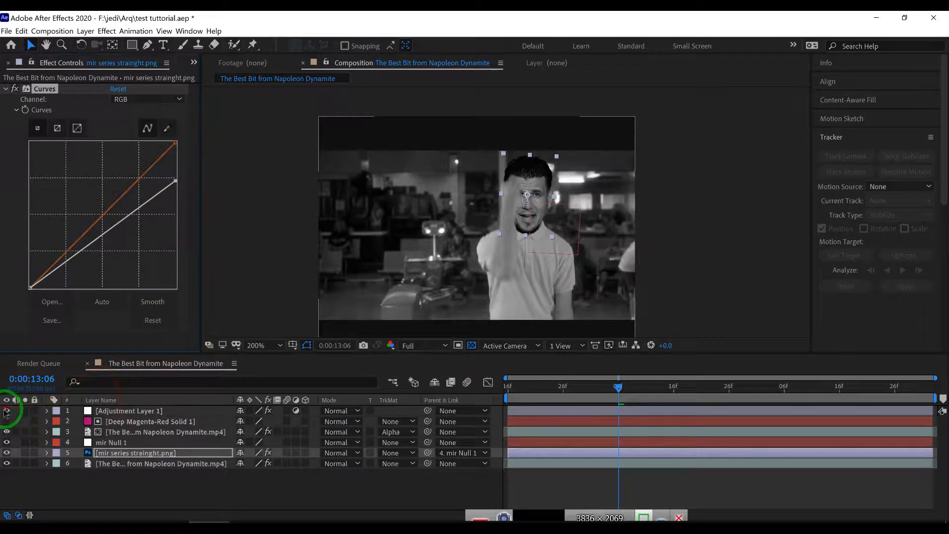
Hide Adjustment Layer 1 and apply Hue/Saturation to the mir series strainght.png layer with Red Hue at -34° and Red Saturation at -68.
left_click_drag(6, 410, 7, 421)
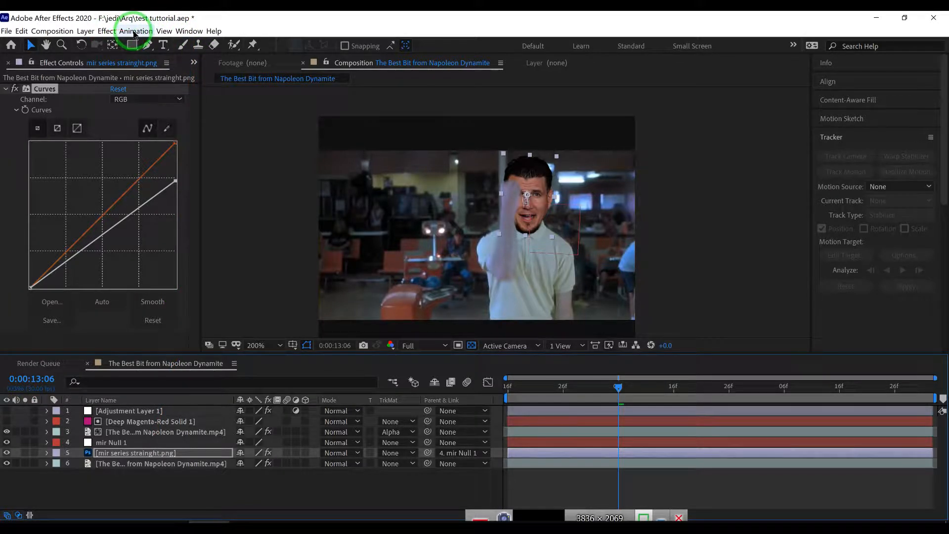
left_click(133, 31)
left_click(107, 31)
left_click(107, 31)
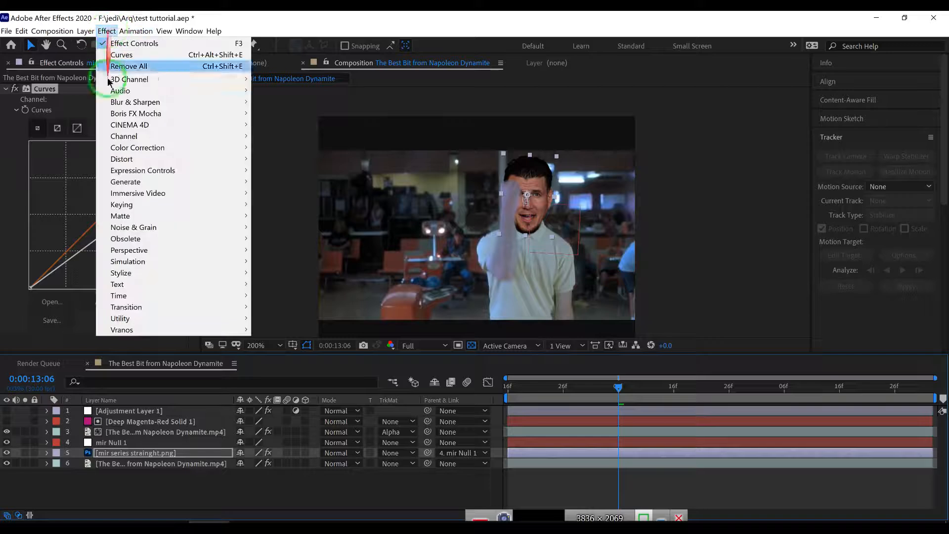
mouse_move(134, 148)
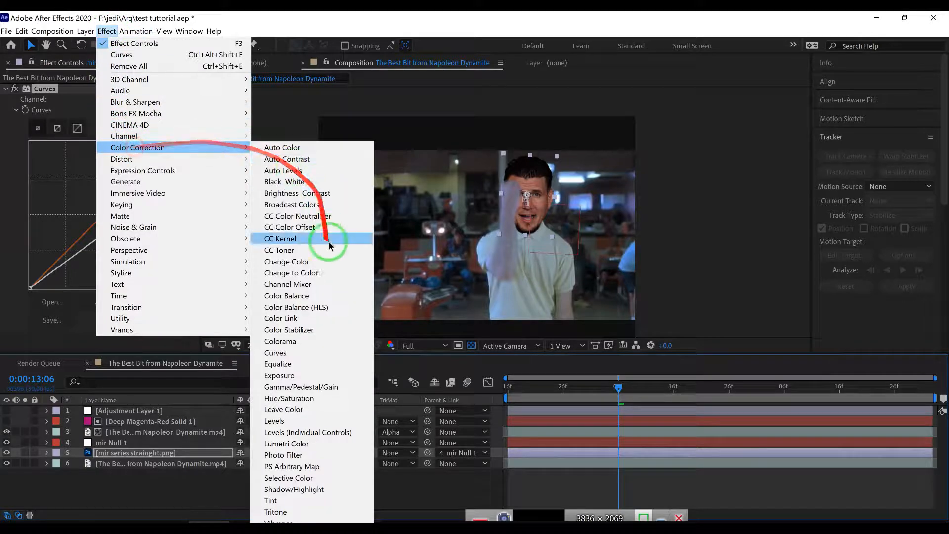
left_click(295, 390)
left_click(133, 209)
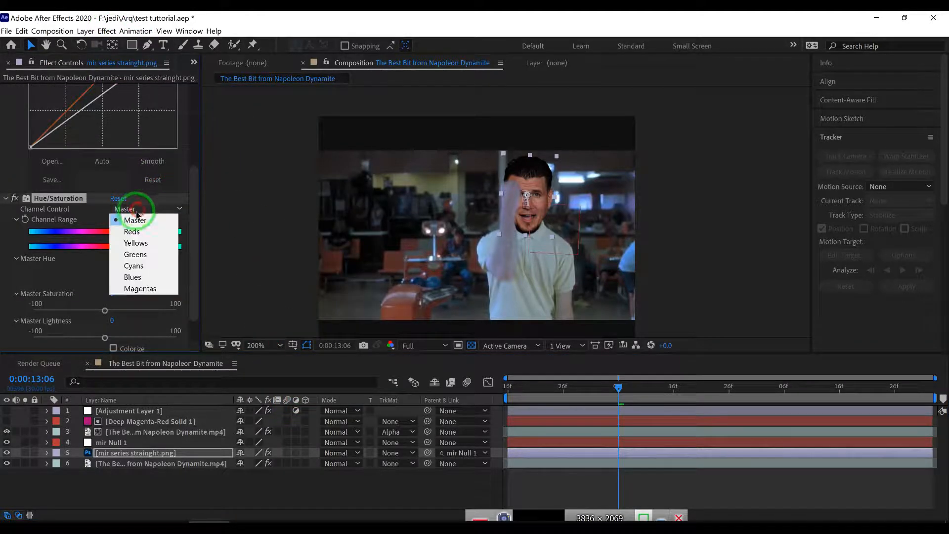
left_click(140, 232)
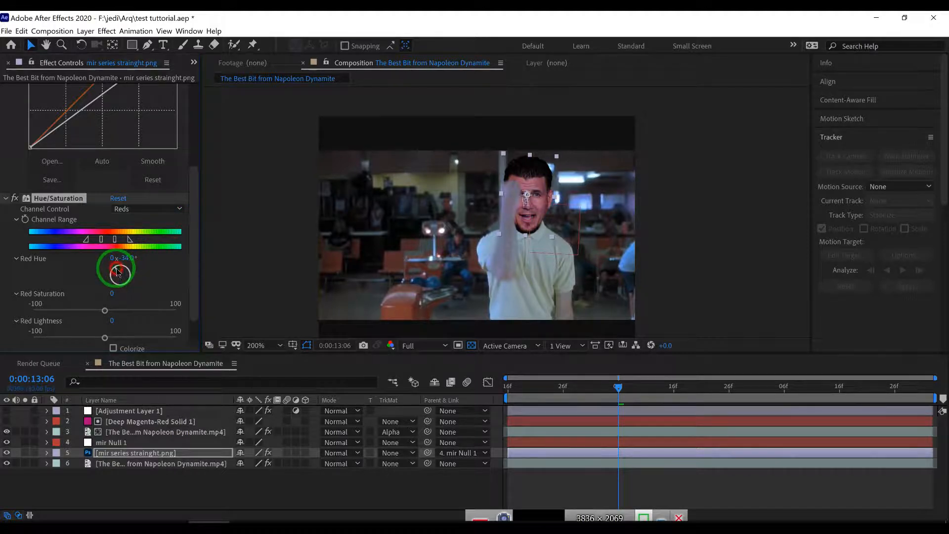
left_click_drag(104, 311, 56, 311)
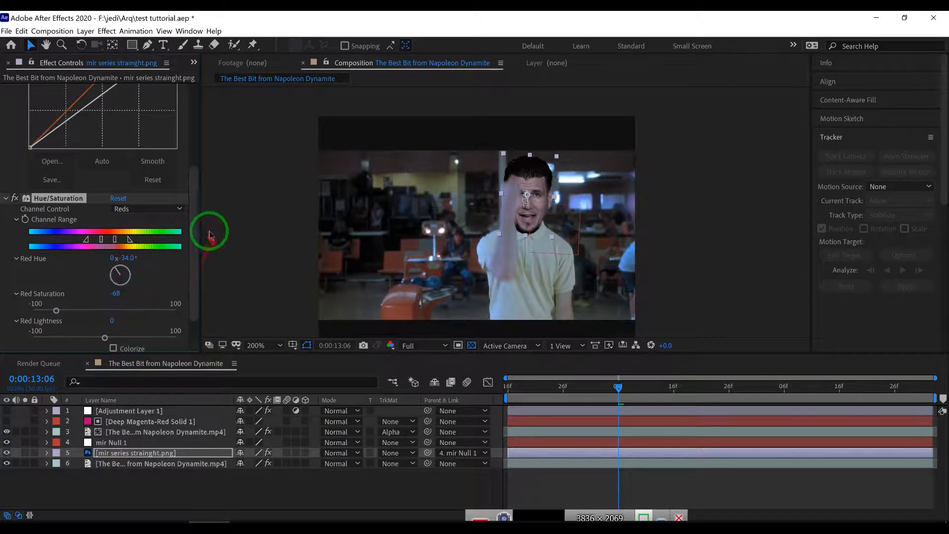
Lower the white end of the face layer's RGB curve to about two thirds of its height and preview the composition from 0:00:12:16.
scroll(199, 213, "up", 4)
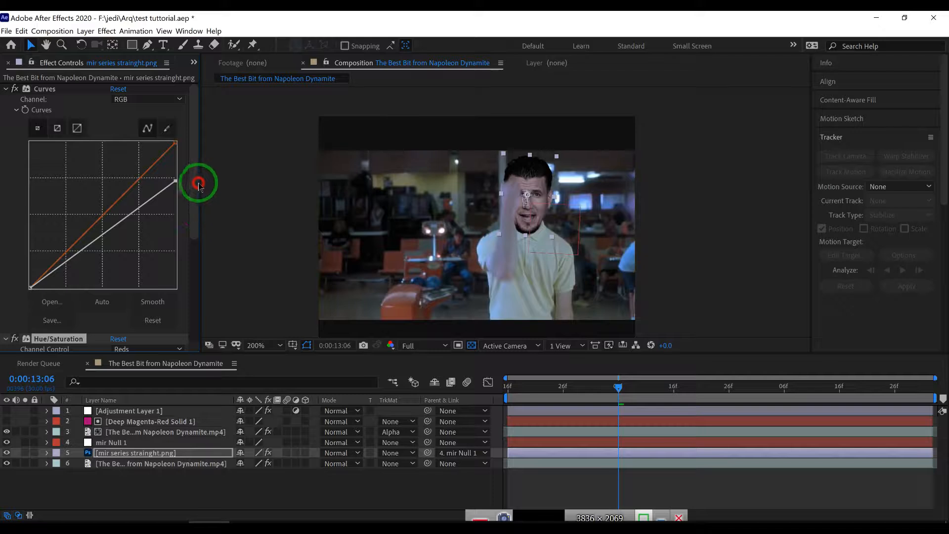
left_click_drag(173, 184, 186, 192)
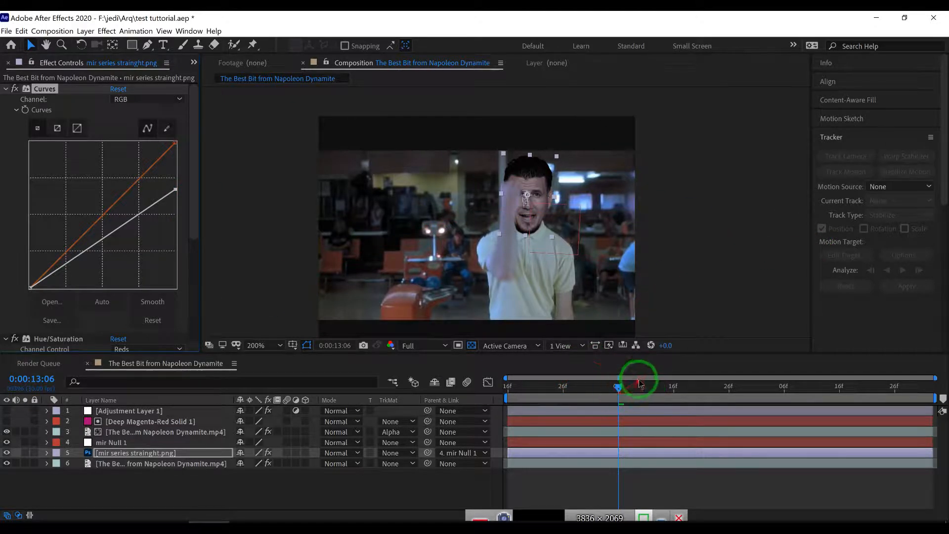
left_click_drag(614, 385, 504, 388)
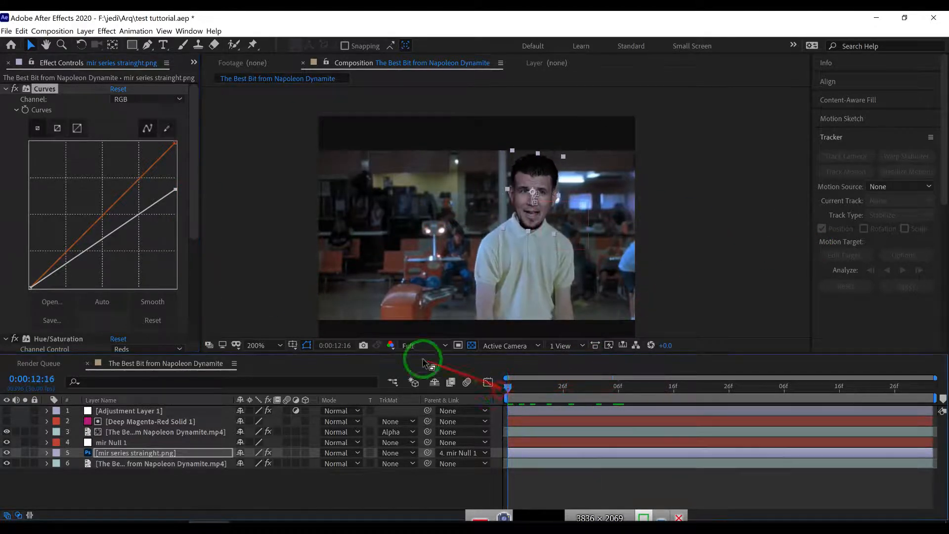
key("space")
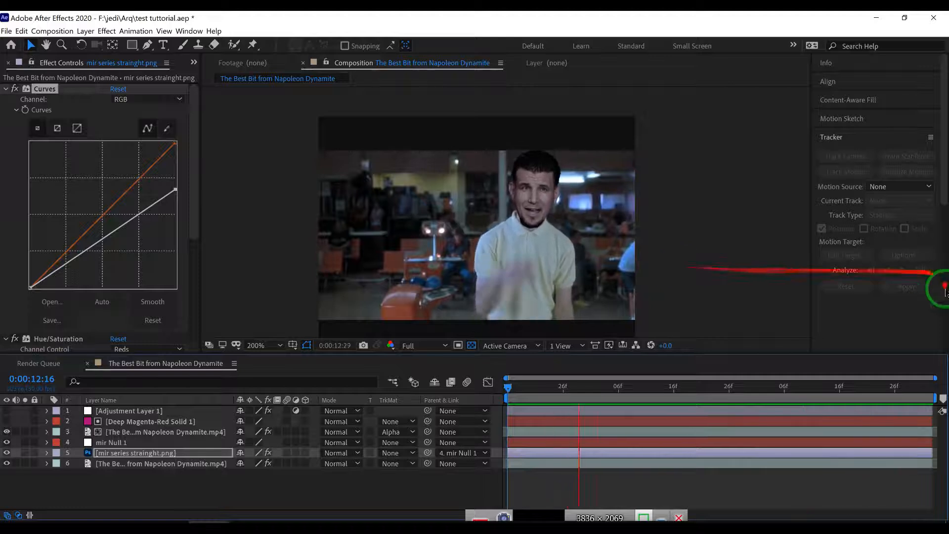
left_click(785, 388)
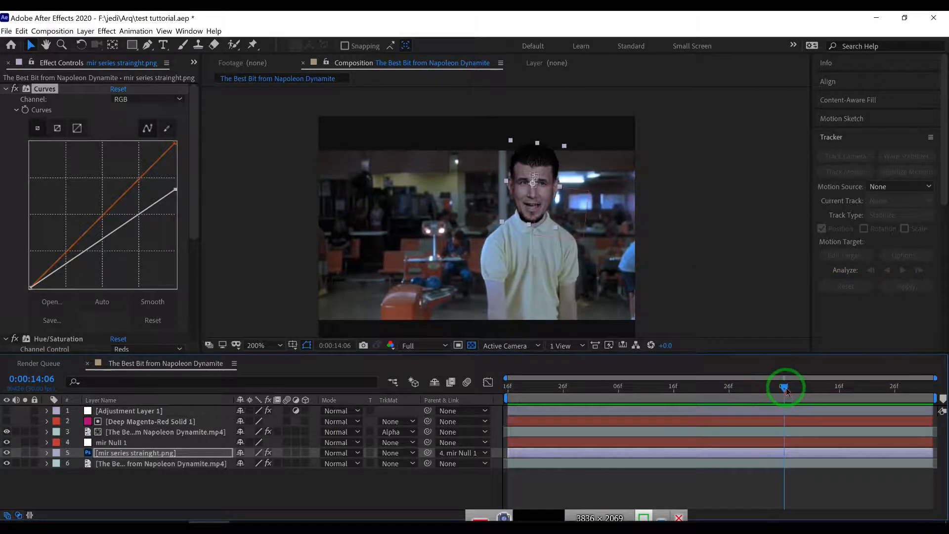
left_click_drag(786, 391, 467, 382)
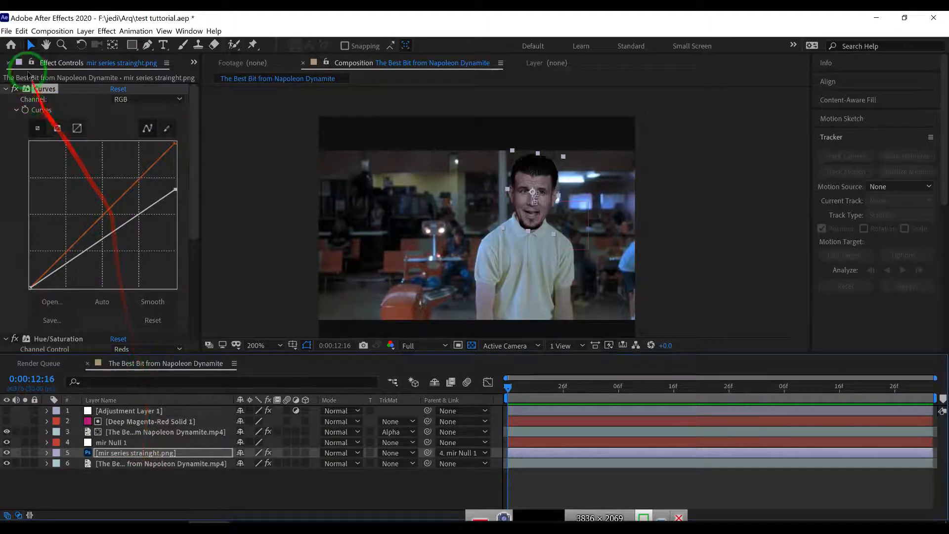
Review the source footage in the project and the Mocha AE effect controls of the lowest footage layer.
left_click(149, 465)
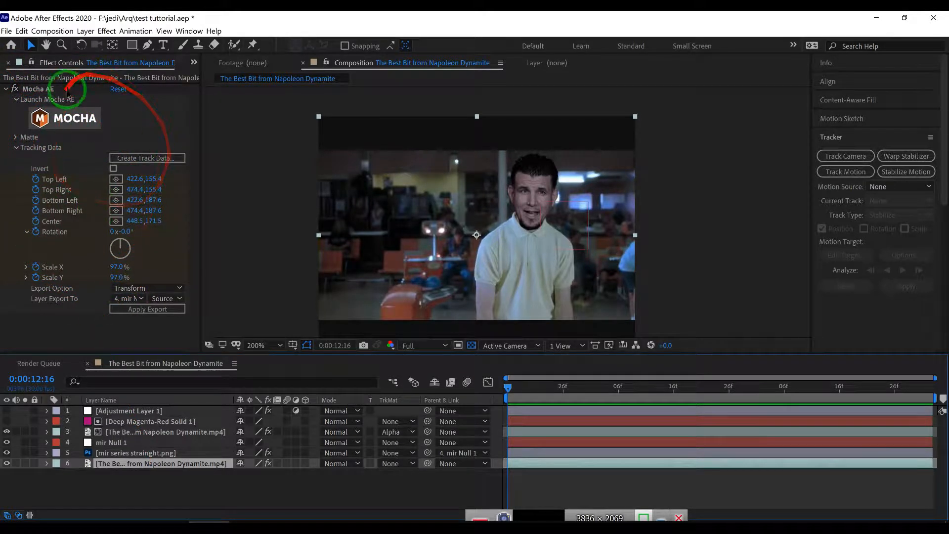
left_click(8, 63)
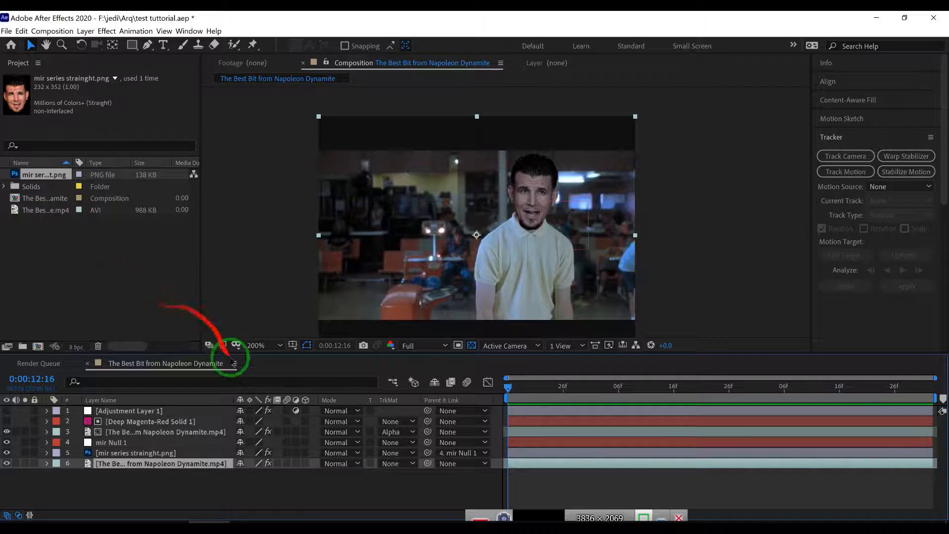
left_click_drag(43, 214, 66, 238)
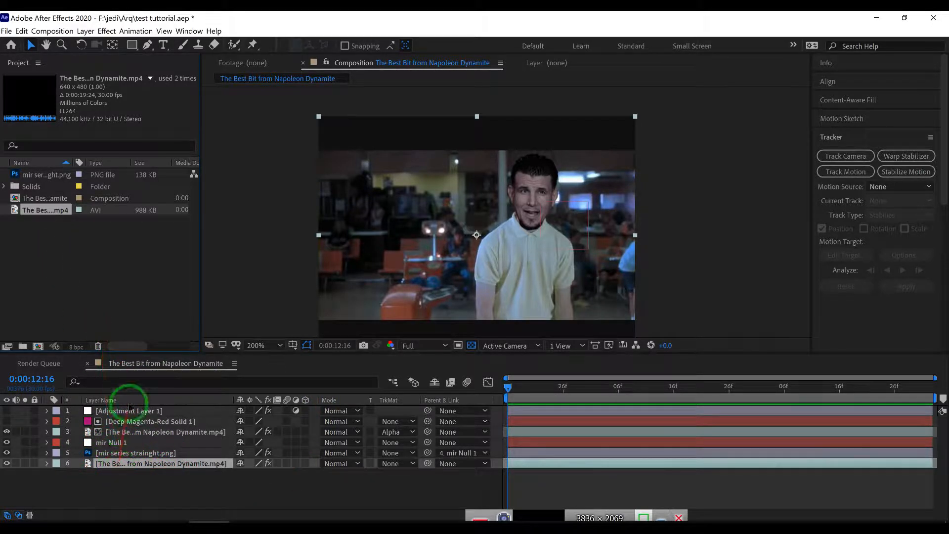
left_click(47, 463)
left_click(59, 475)
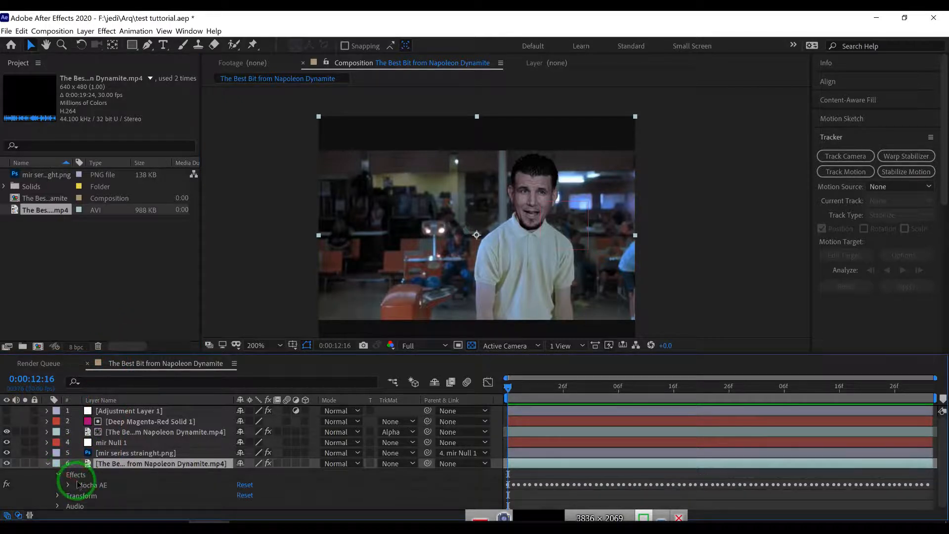
left_click(78, 484)
double_click(81, 486)
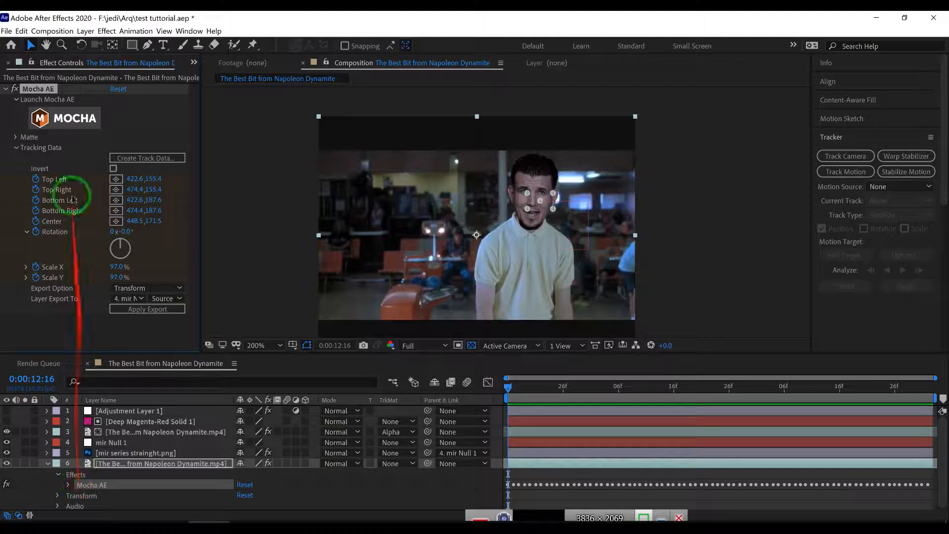
Launch Mocha AE, inspect the tracked shape around the glasses and mouth, and close the plugin without saving.
left_click_drag(79, 120, 467, 246)
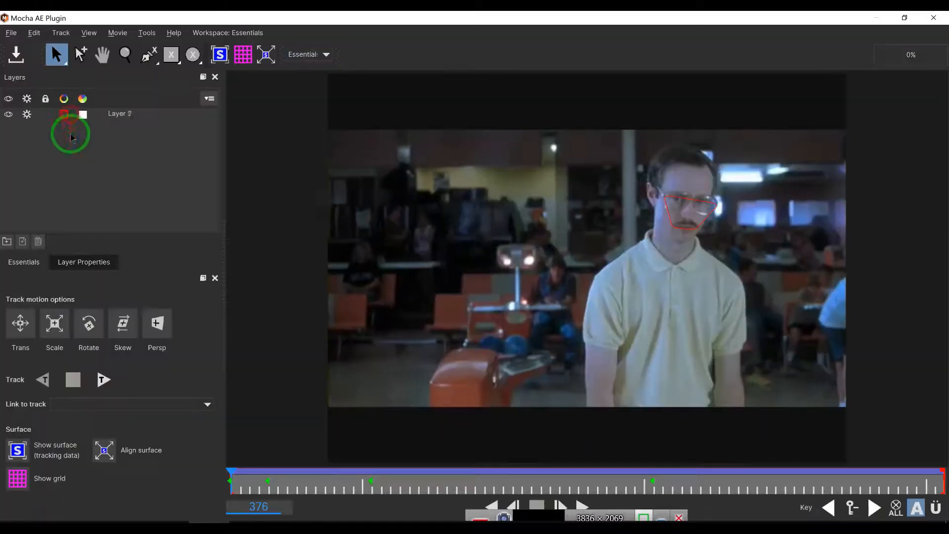
left_click(677, 224)
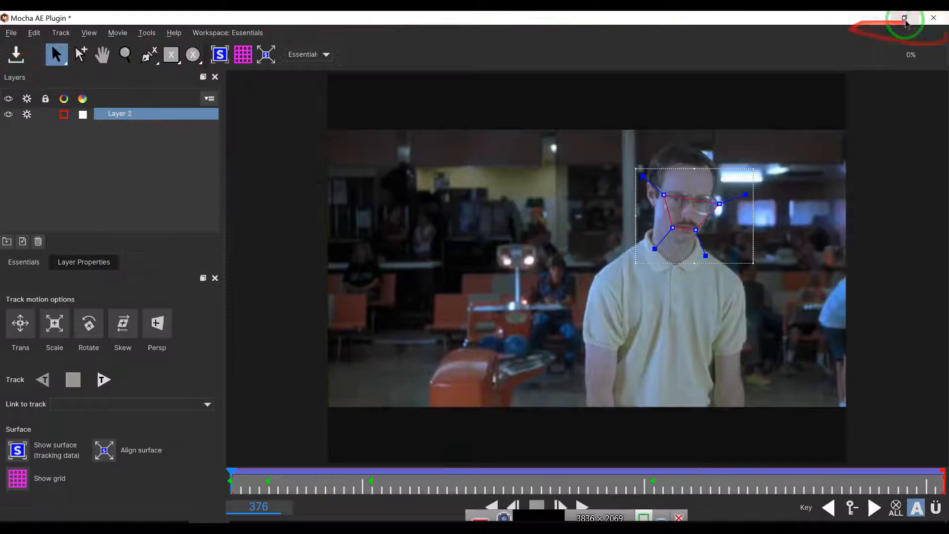
left_click(933, 17)
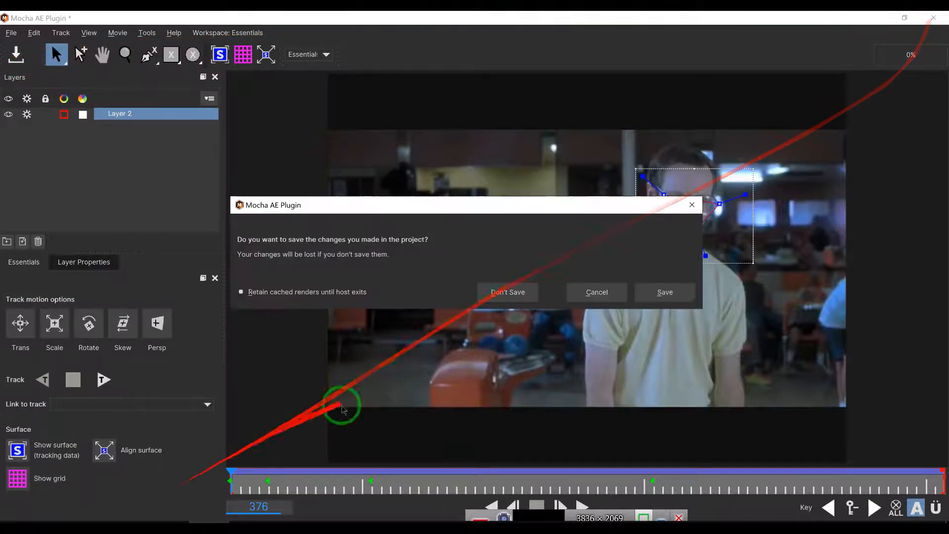
left_click(510, 292)
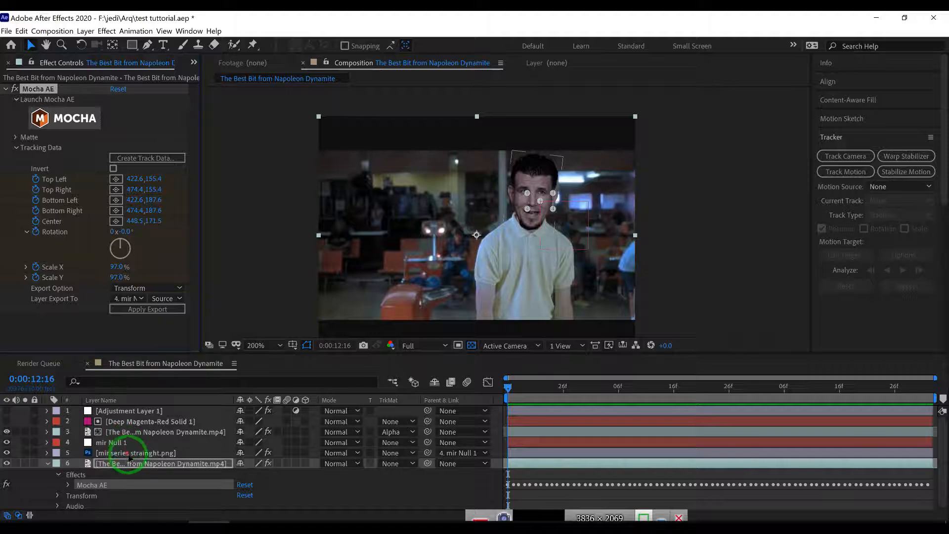
Examine the mir series strainght.png layer's Transform keyframes and its parenting to mir Null 1, and collapse the layer.
left_click(133, 454)
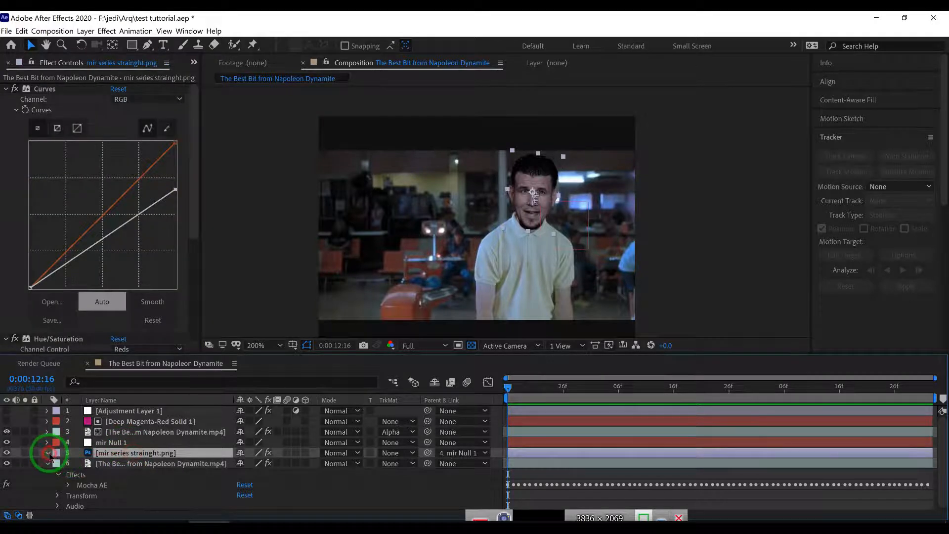
left_click(48, 454)
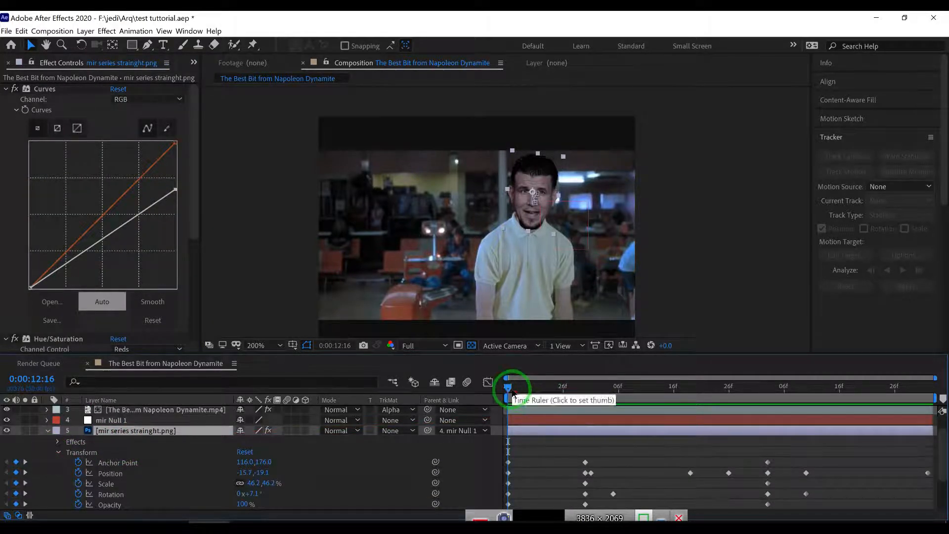
left_click_drag(513, 392, 127, 426)
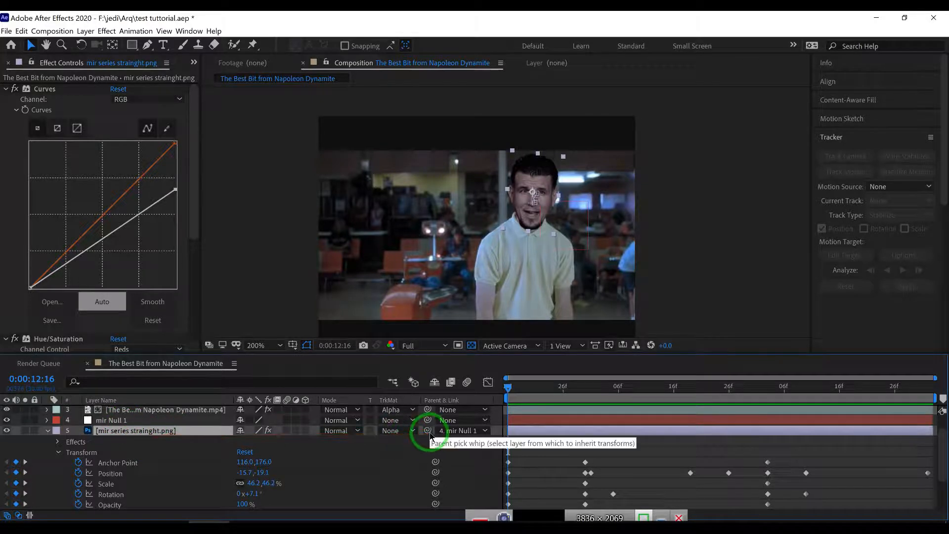
left_click_drag(429, 431, 157, 427)
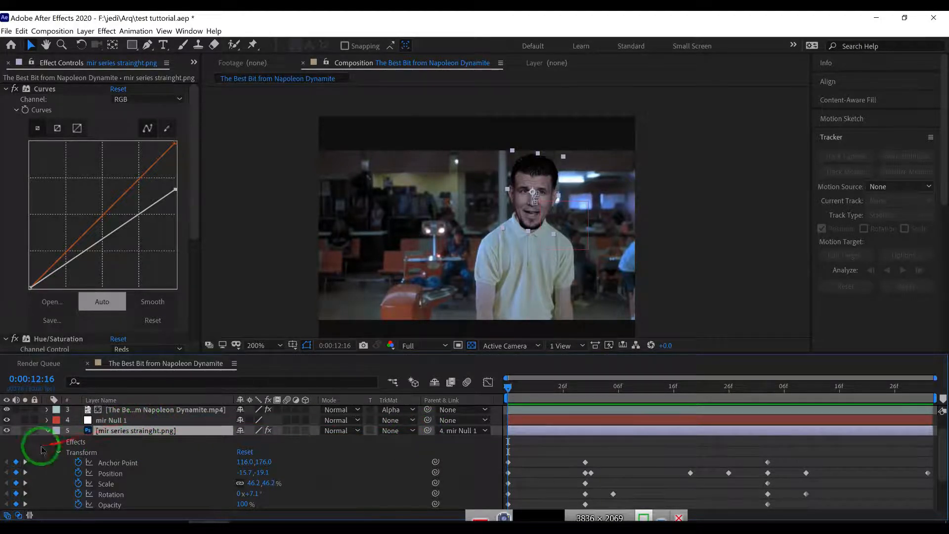
left_click(48, 430)
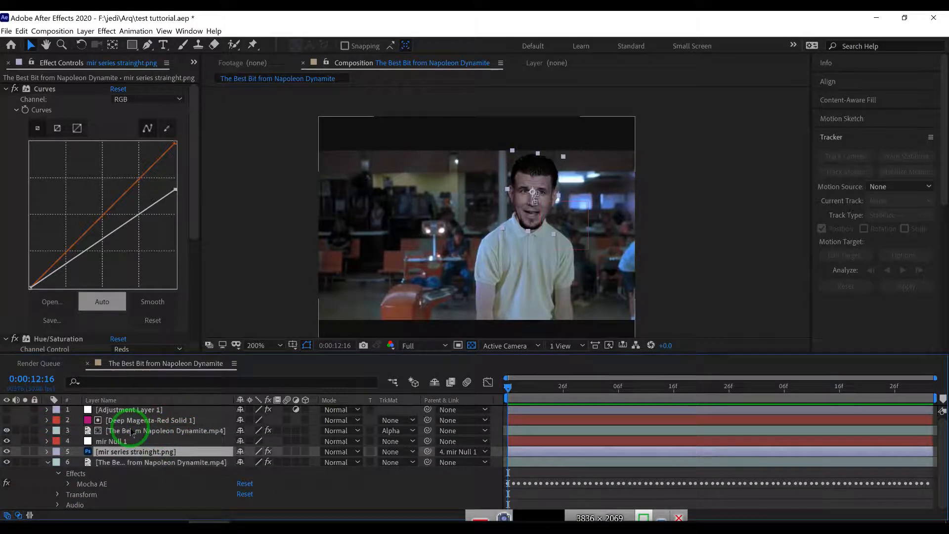
At 0:00:14:00, move the Deep Magenta-Red Solid 1 arm mask out of the frame, past its right edge.
left_click(169, 428)
left_click(179, 420)
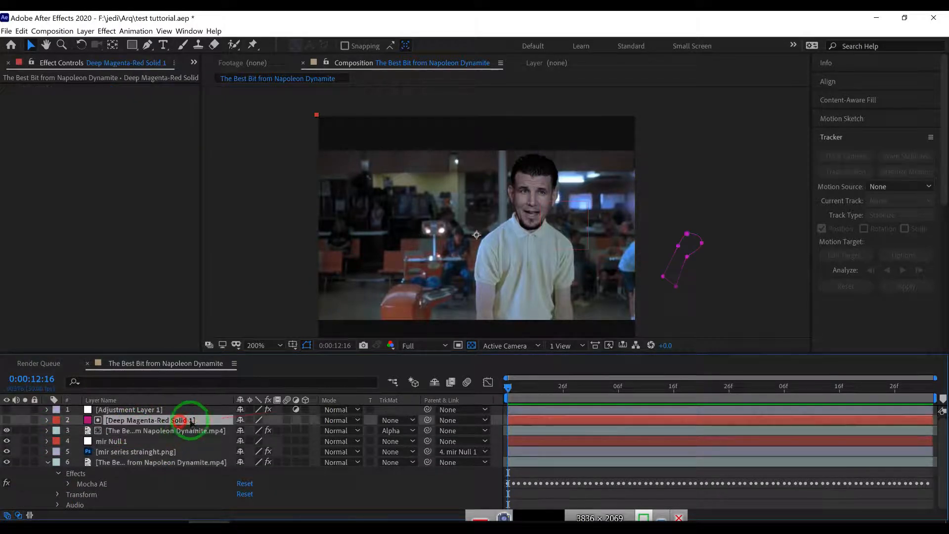
left_click(529, 389)
left_click_drag(529, 388, 755, 408)
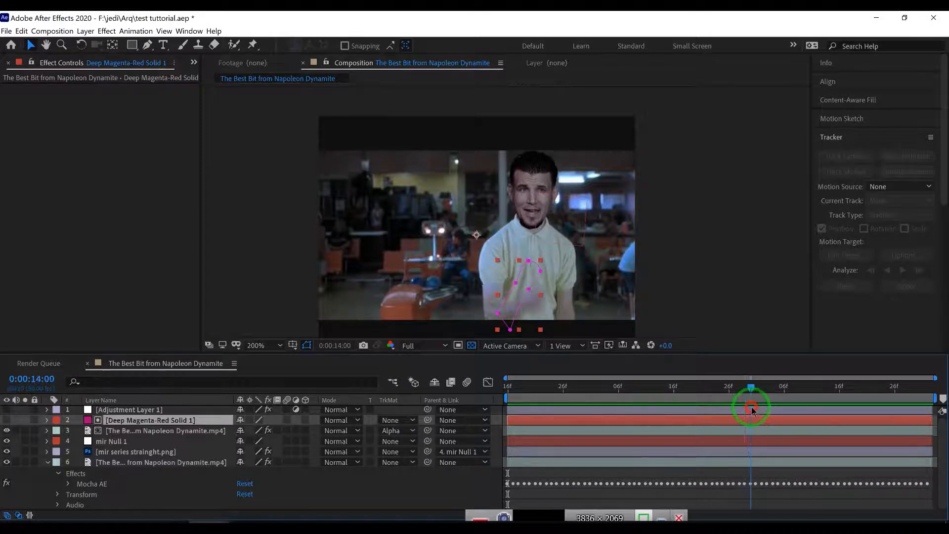
double_click(530, 288)
left_click_drag(528, 290, 777, 295)
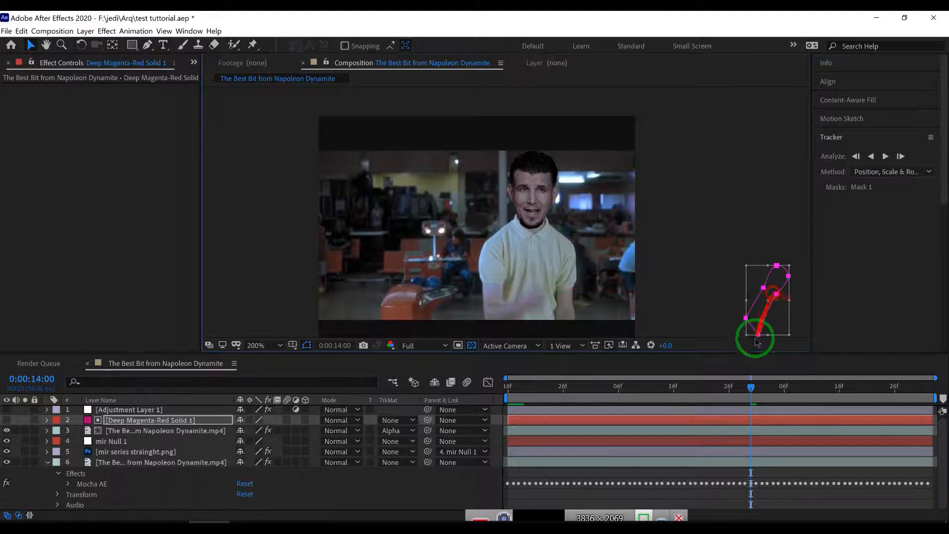
View the composition at 100% and play it from 0:00:13:03 to check the arm passing over the face, stopping at 0:00:13:08.
left_click_drag(750, 404, 602, 380)
left_click(187, 492)
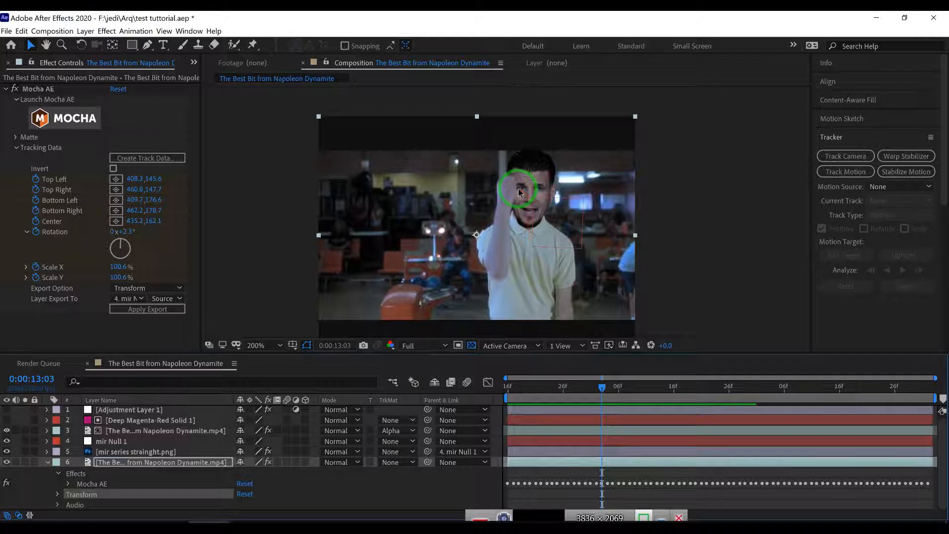
scroll(554, 228, "down", 2)
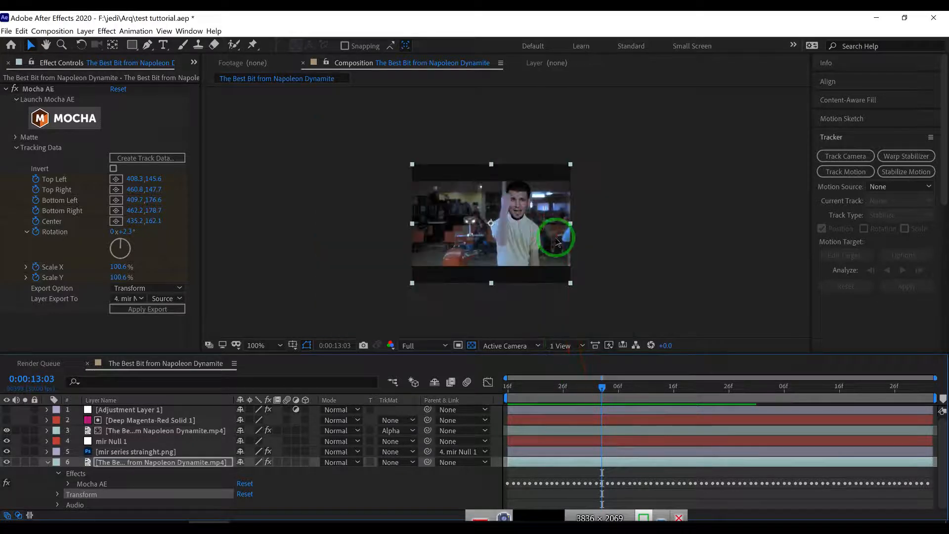
key("space")
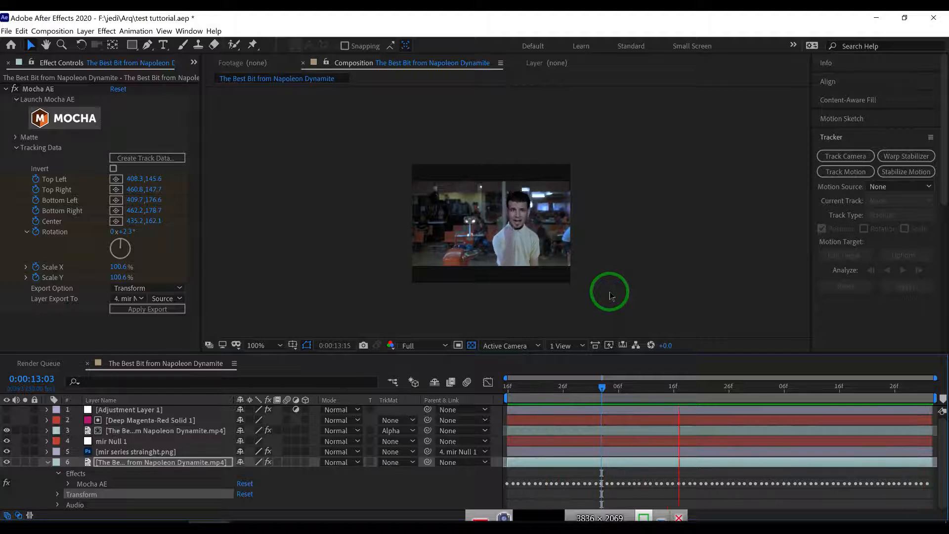
key("space")
left_click_drag(729, 387, 629, 391)
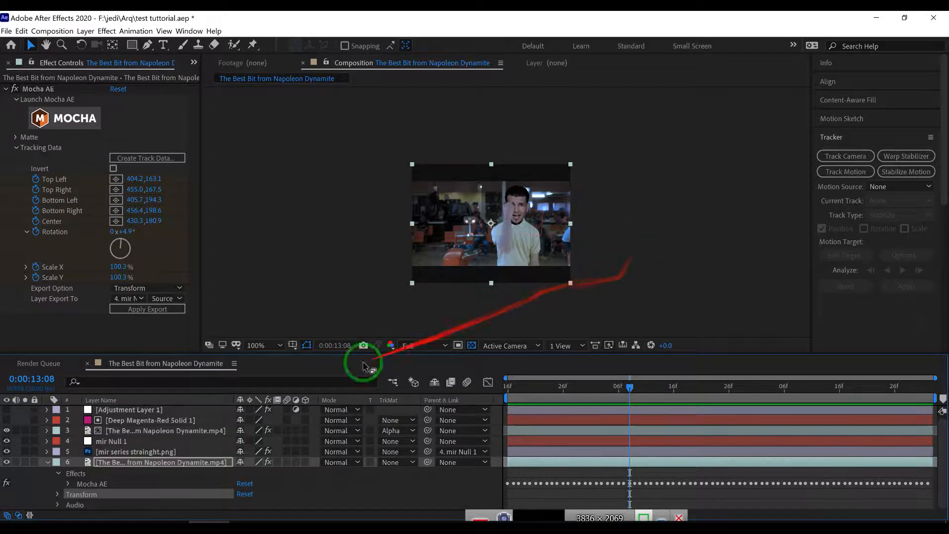
Select the Deep Magenta-Red Solid 1 layer, move the current time to 0:00:12:26, and save the project.
left_click(141, 422)
left_click_drag(629, 388, 562, 391)
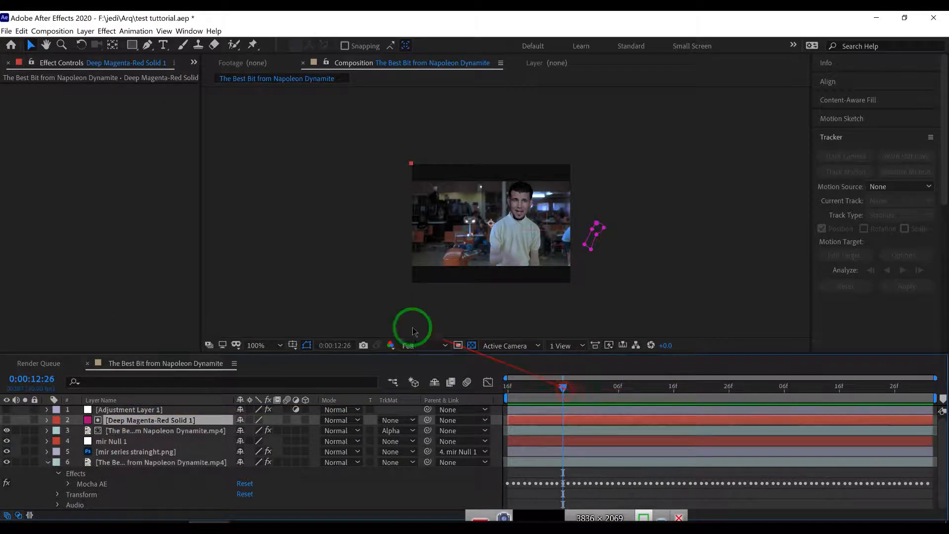
left_click(6, 31)
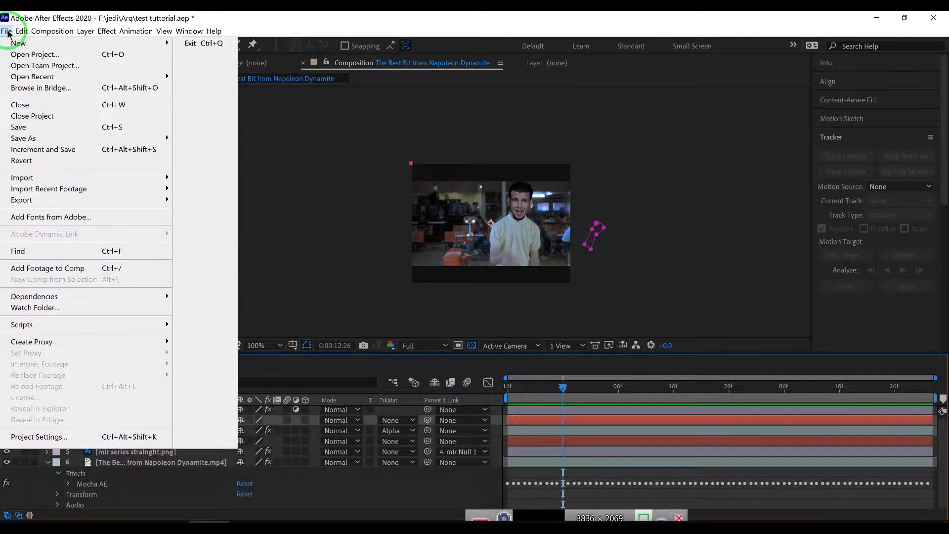
left_click(37, 126)
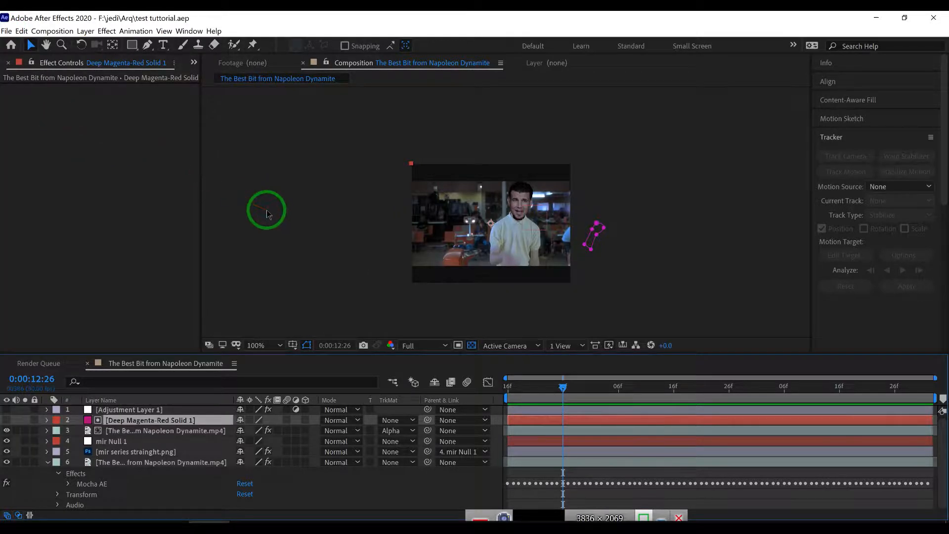
Add The Best Bit from Napoleon Dynamite composition to the render queue.
left_click(7, 31)
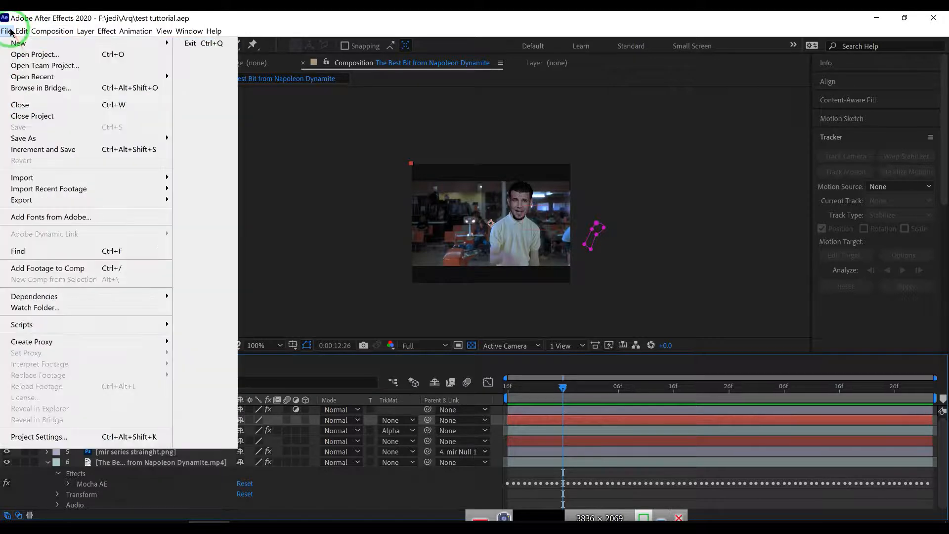
mouse_move(44, 200)
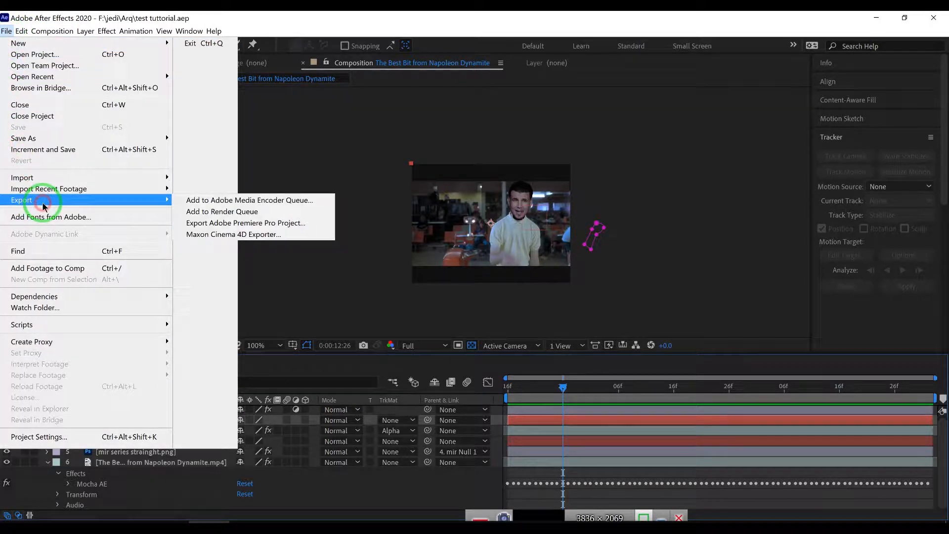
left_click(232, 213)
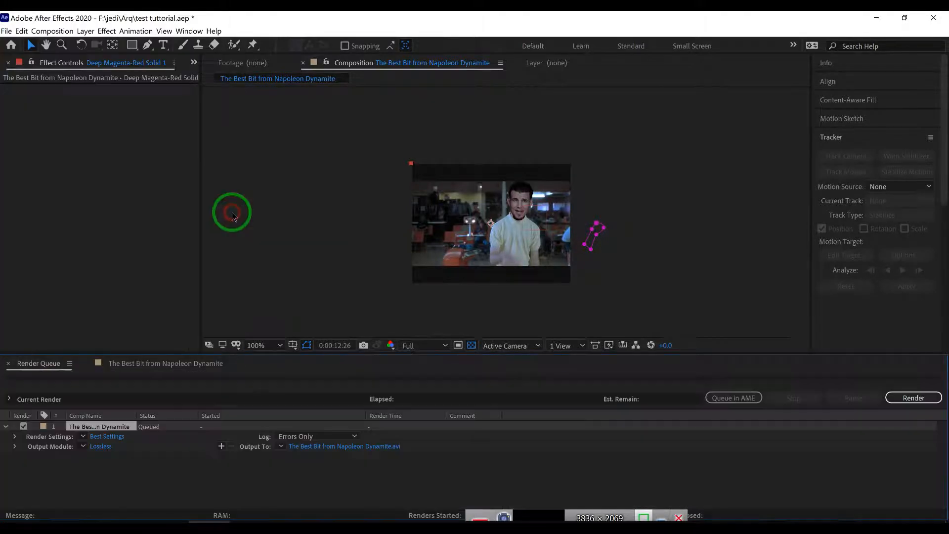
Set the render's output module format to QuickTime with Audio Output Auto, and accept the output module settings.
left_click(97, 447)
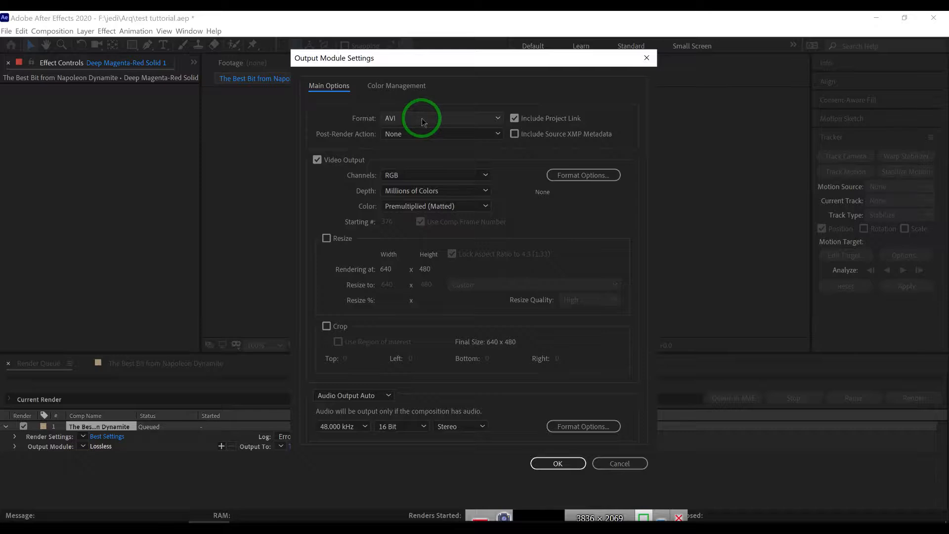
left_click(453, 121)
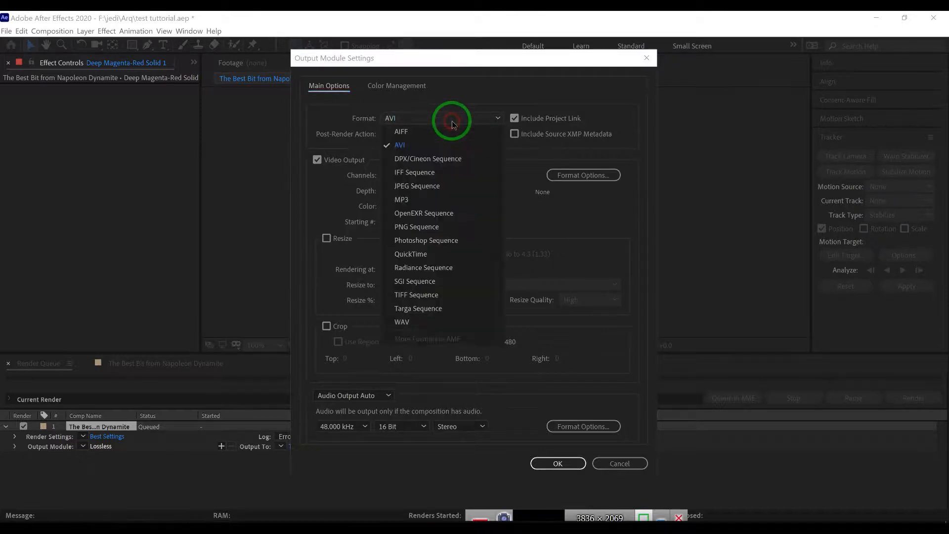
left_click(418, 253)
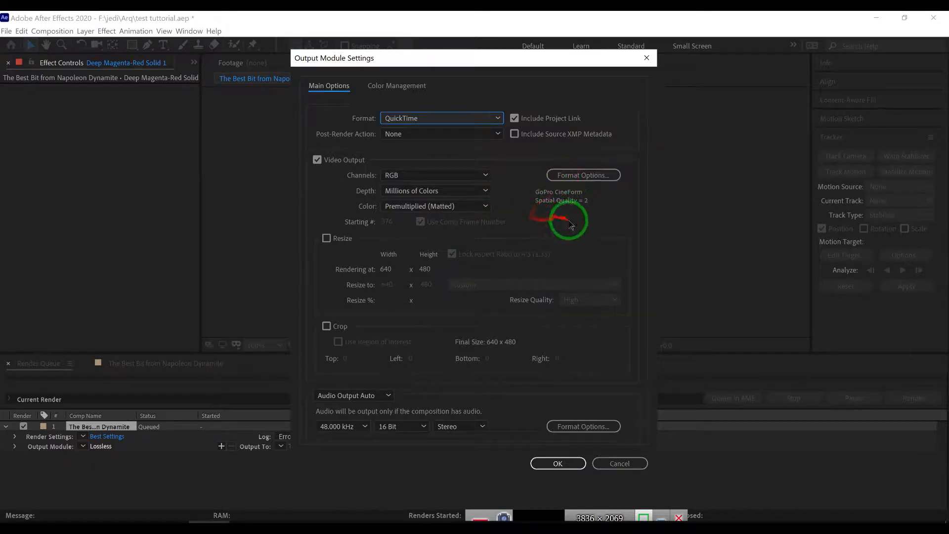
left_click_drag(529, 164, 585, 217)
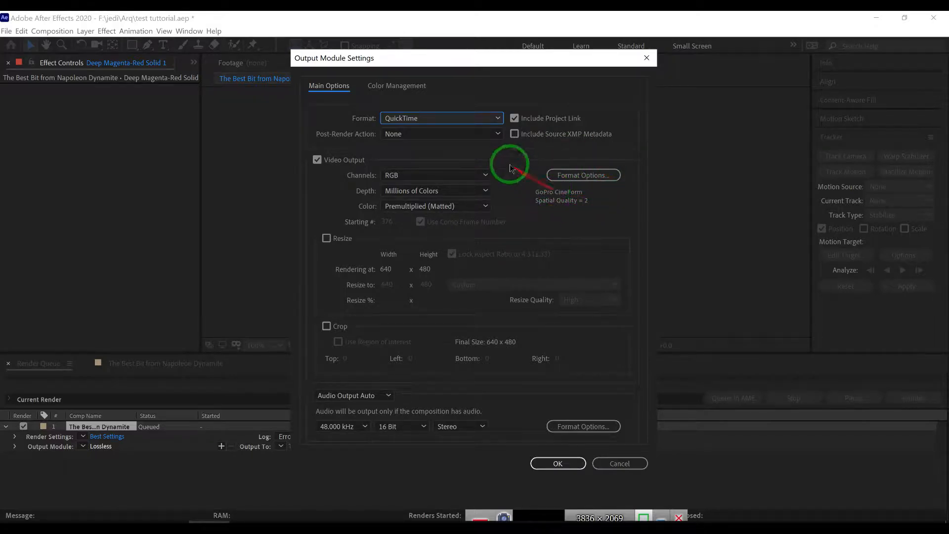
left_click(480, 119)
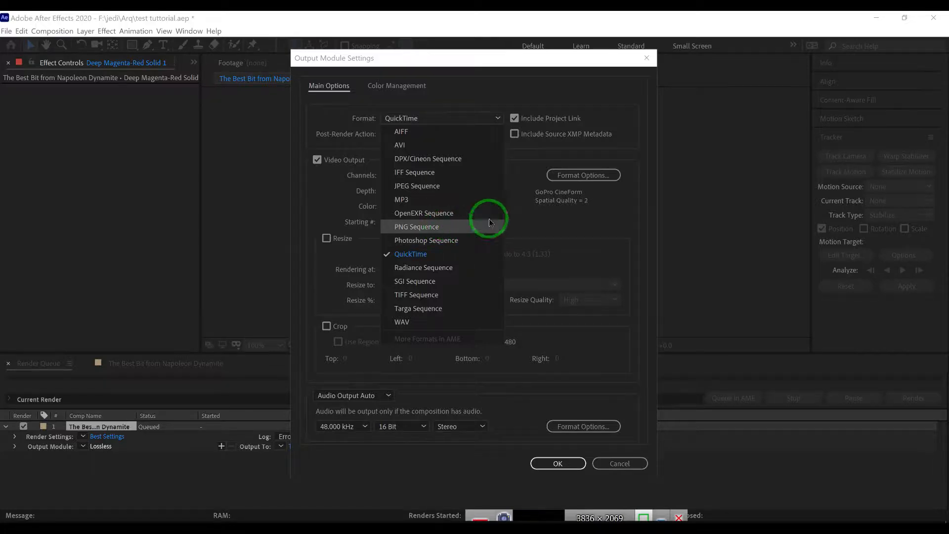
left_click(572, 205)
left_click(443, 119)
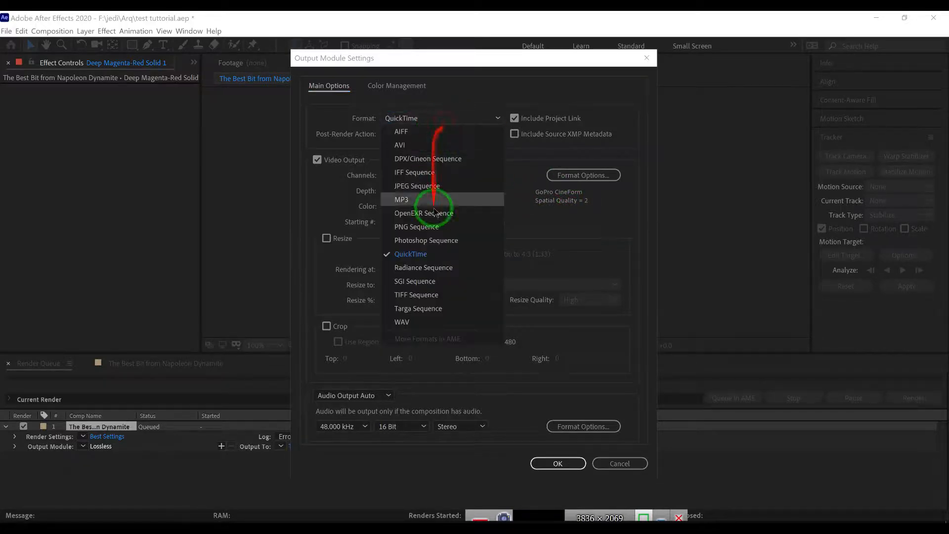
left_click(435, 254)
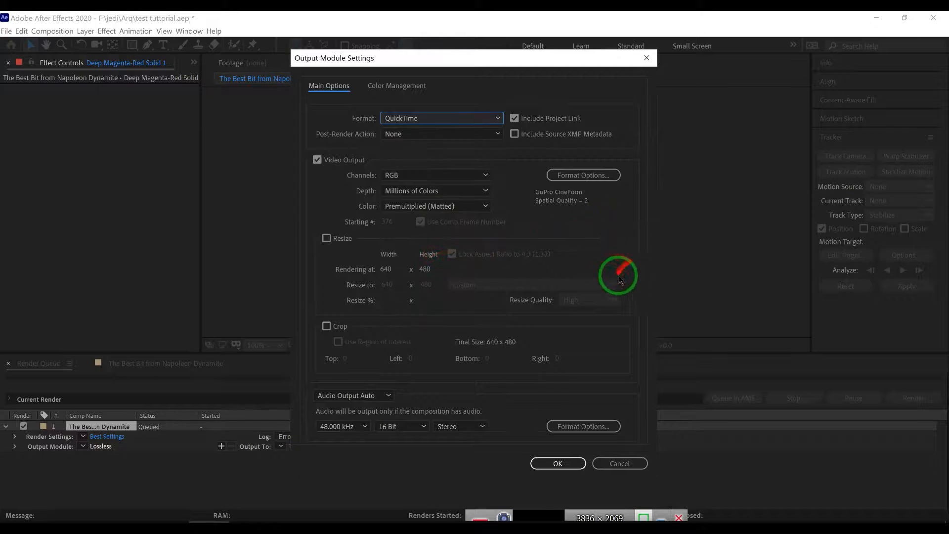
left_click(390, 398)
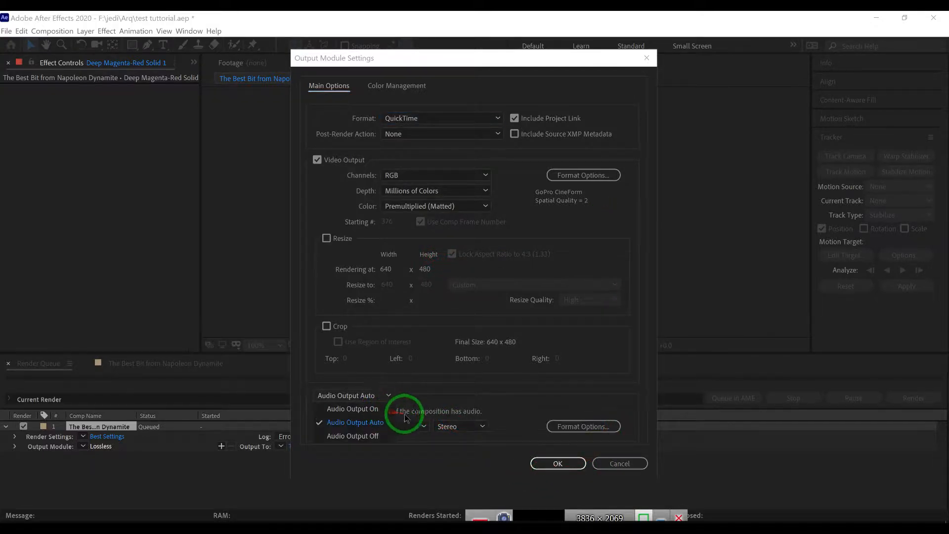
left_click(543, 405)
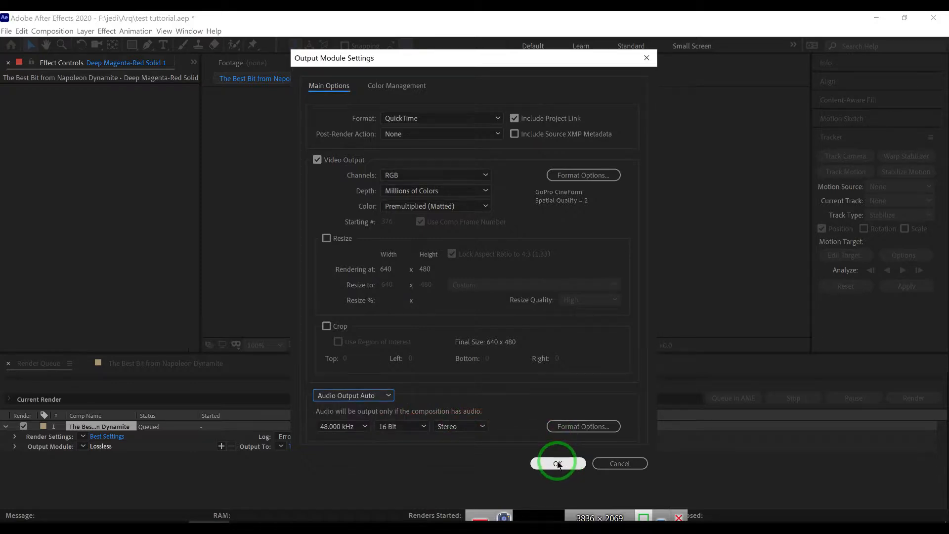
left_click(557, 464)
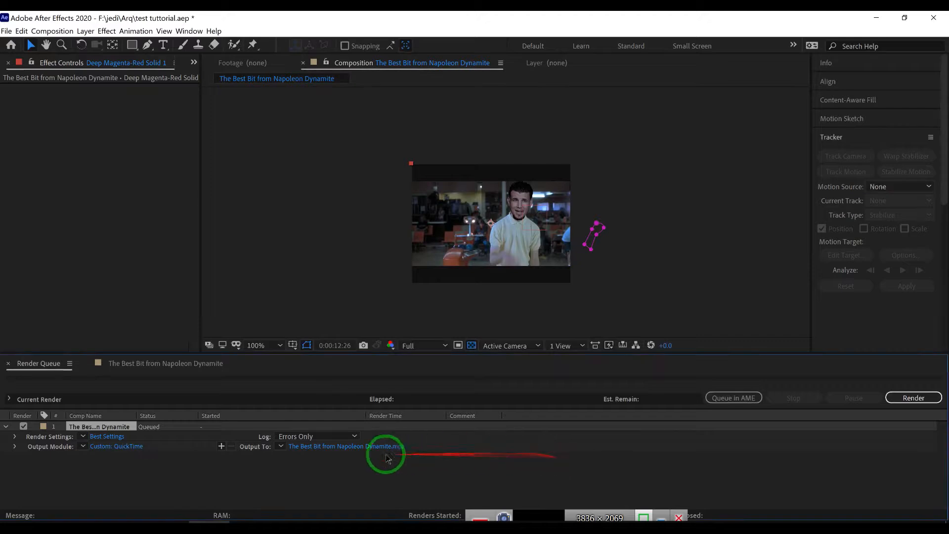
Name the output movie mir Napoleon Dynamite tutorial.mov, save it to the mir folder inside jedi, and render the queue.
left_click(343, 446)
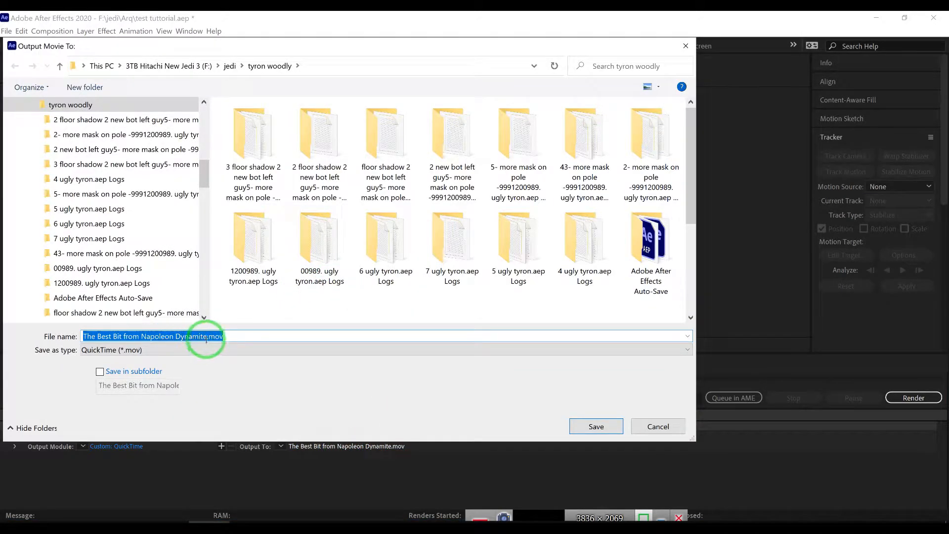
left_click(138, 336)
left_click_drag(139, 335, 30, 319)
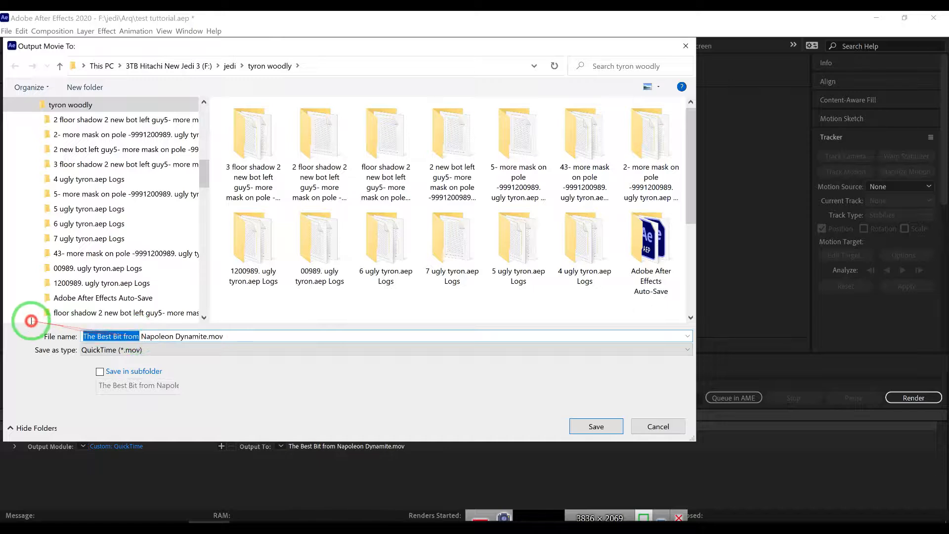
type("mit")
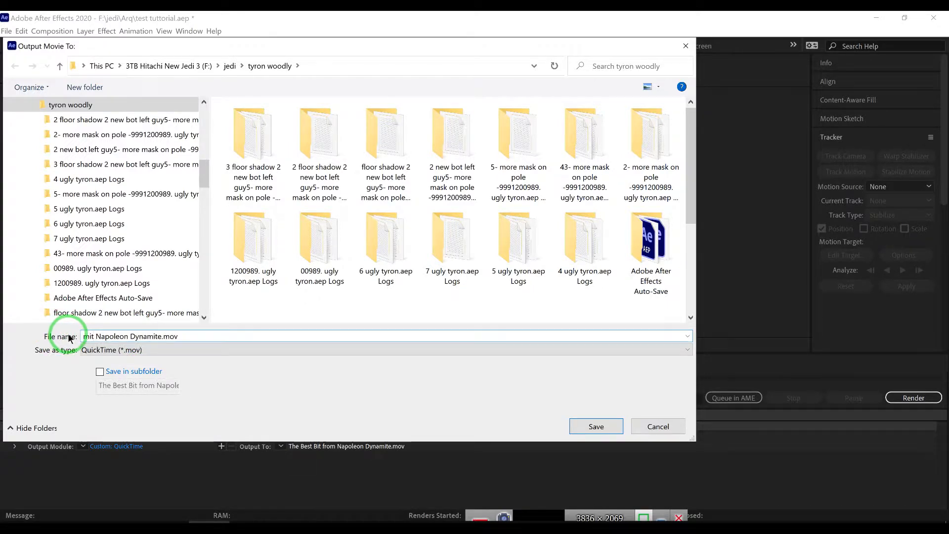
type("r")
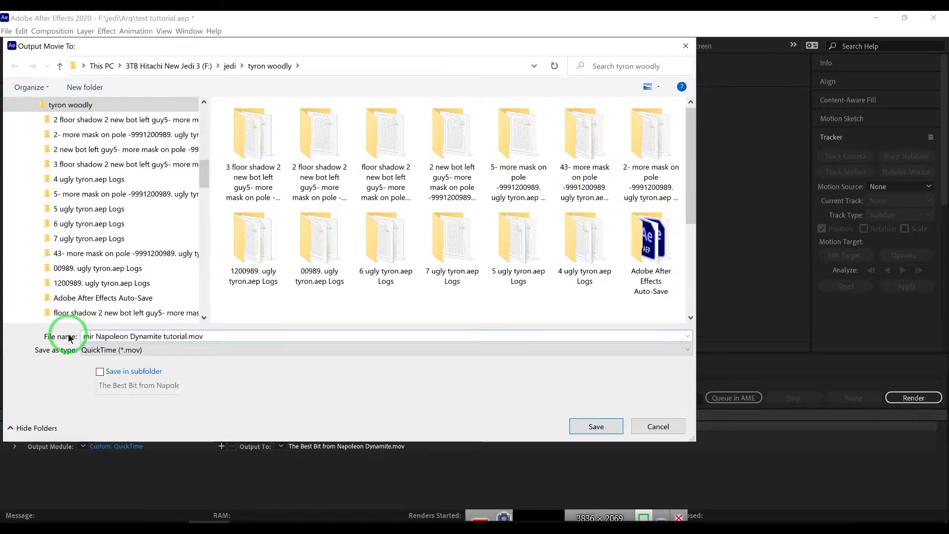
left_click_drag(203, 179, 207, 116)
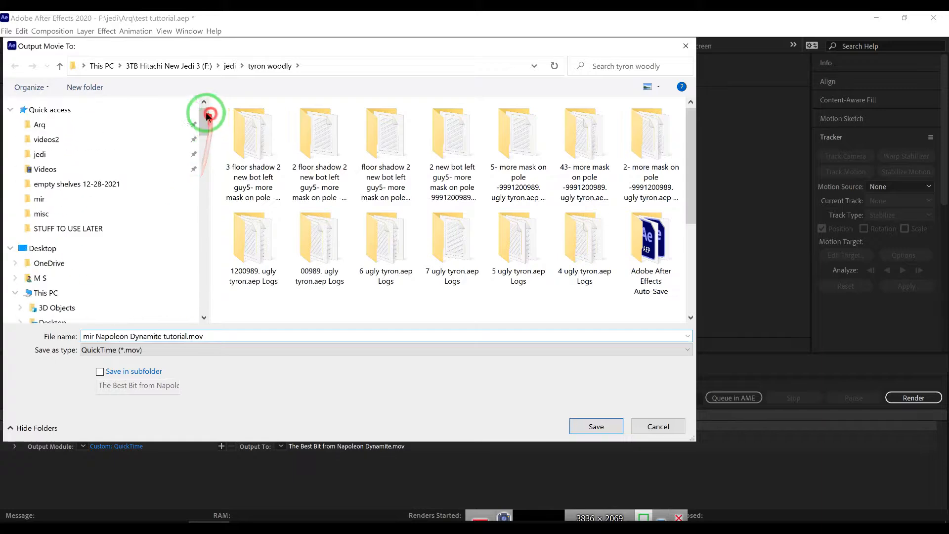
left_click(37, 200)
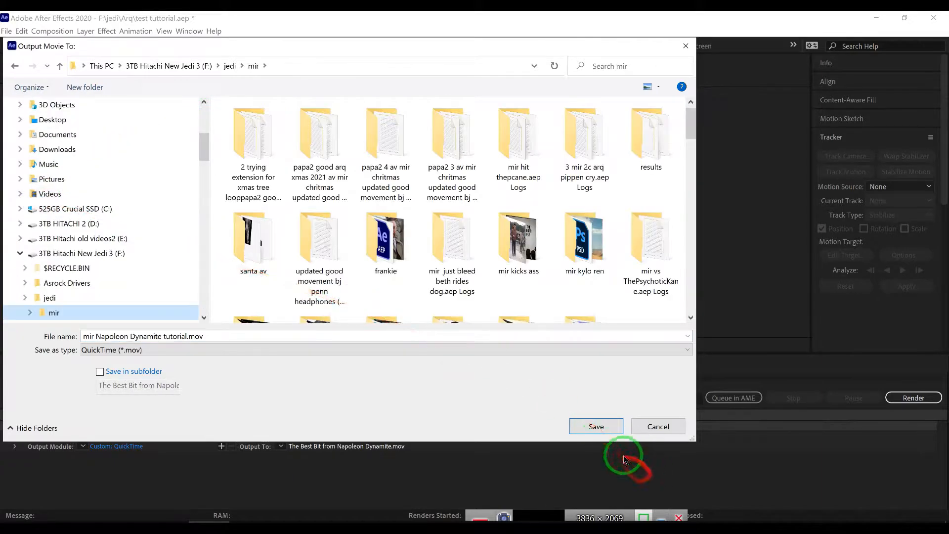
left_click(596, 426)
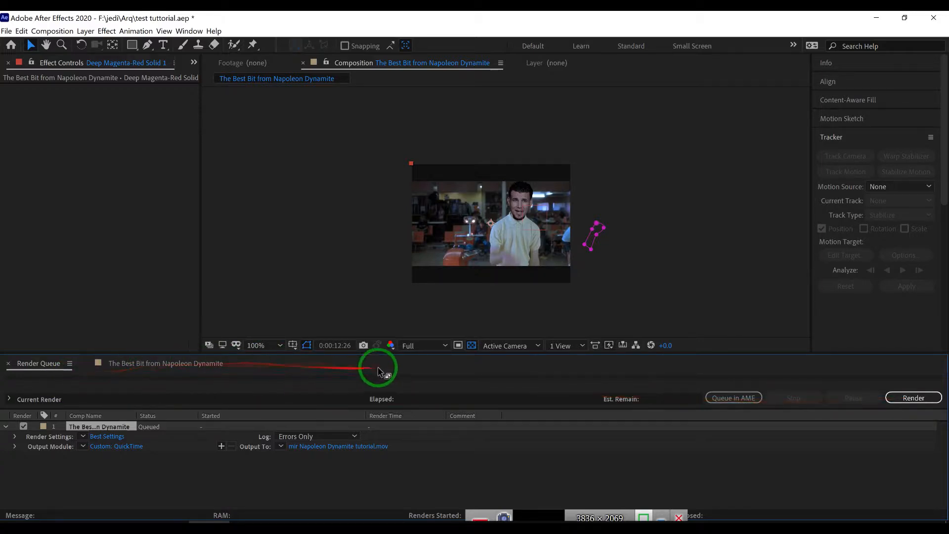
left_click(907, 405)
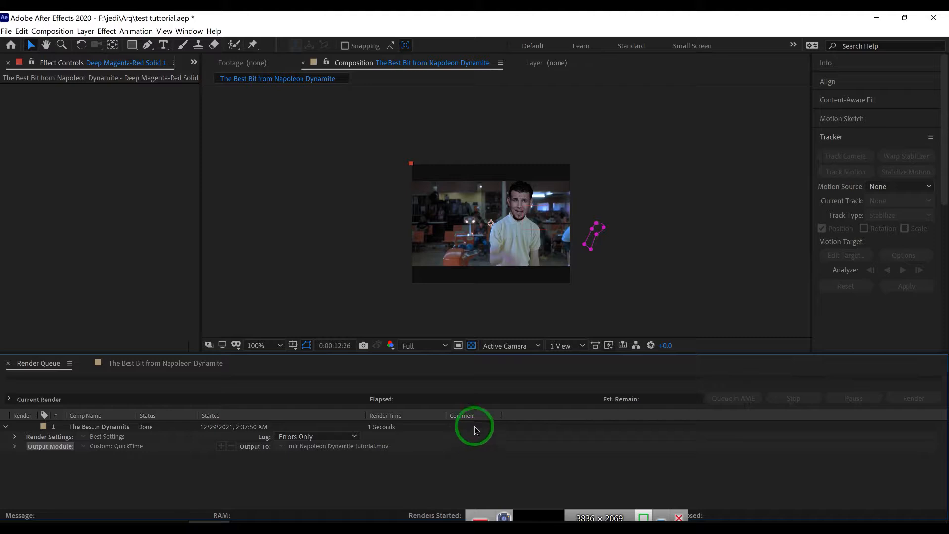
Return to The Best Bit from Napoleon Dynamite timeline and apply the Keylight (1.2) effect to the Deep Magenta-Red Solid 1 layer.
left_click_drag(556, 512, 579, 455)
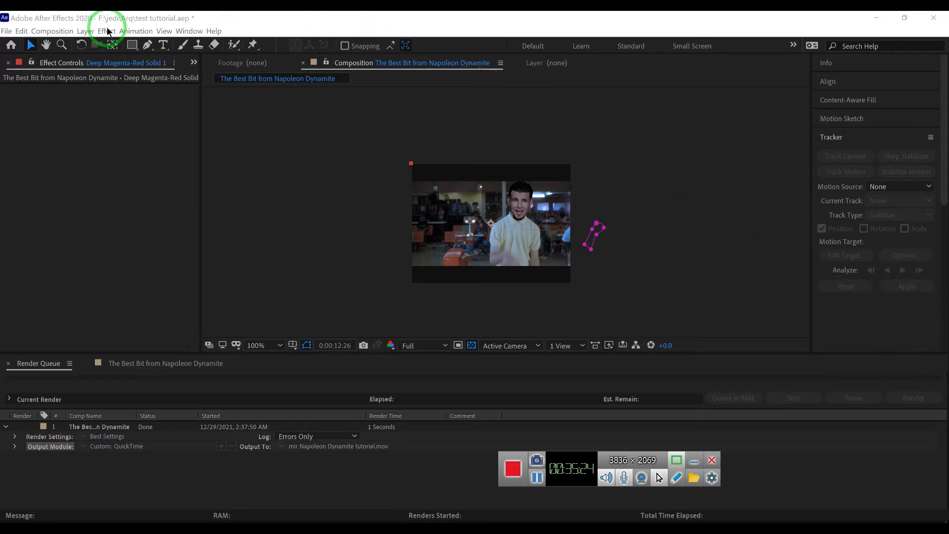
left_click(146, 363)
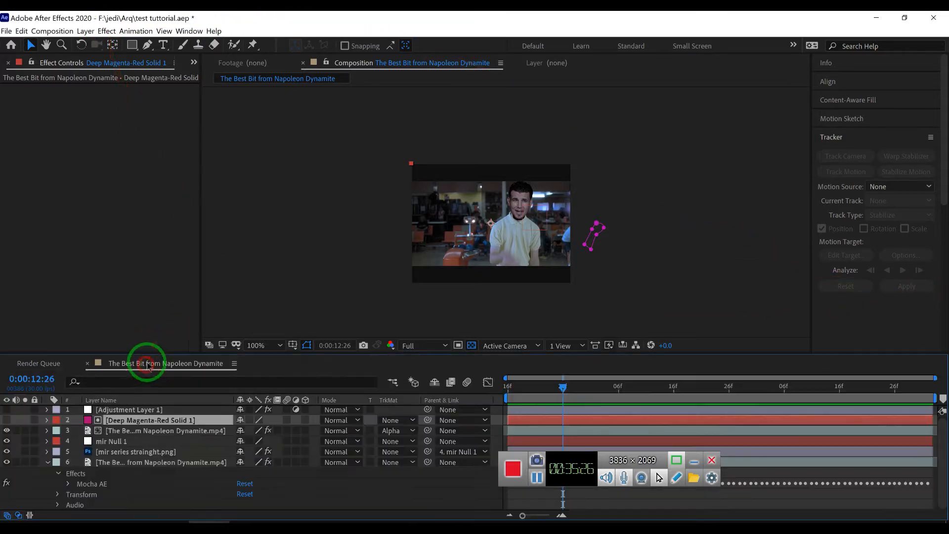
left_click(106, 31)
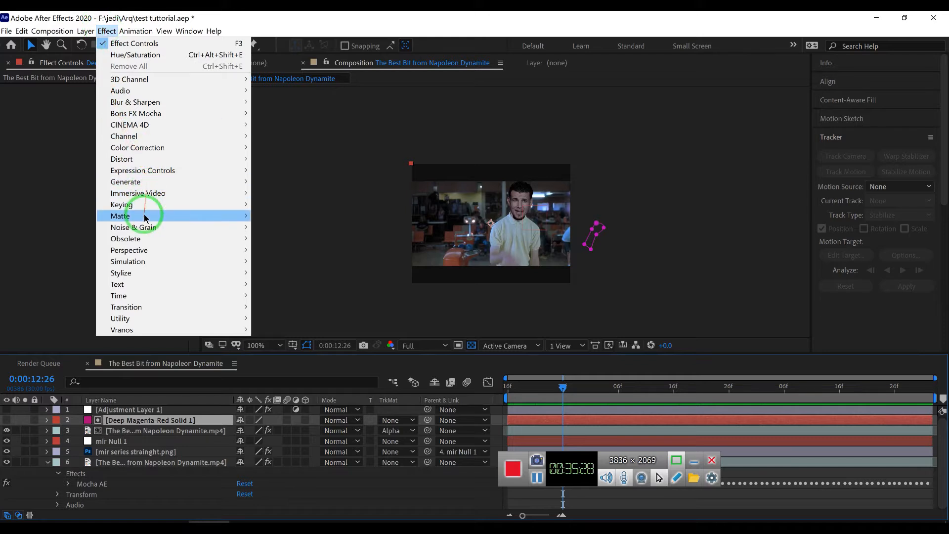
mouse_move(213, 216)
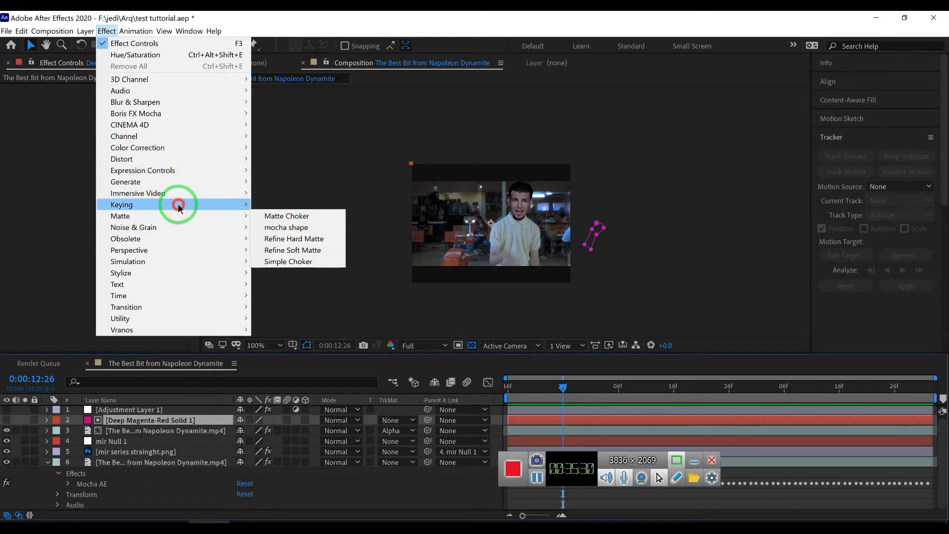
mouse_move(182, 204)
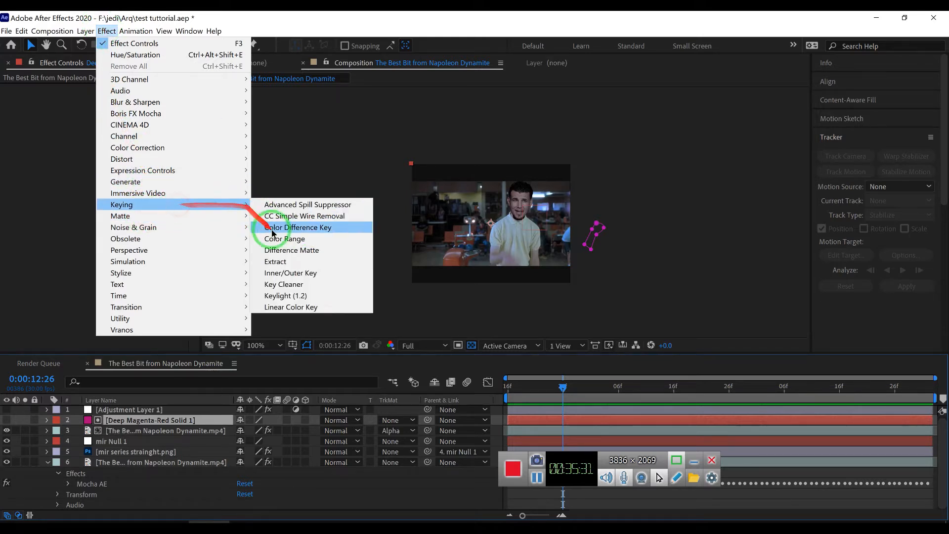
left_click(295, 296)
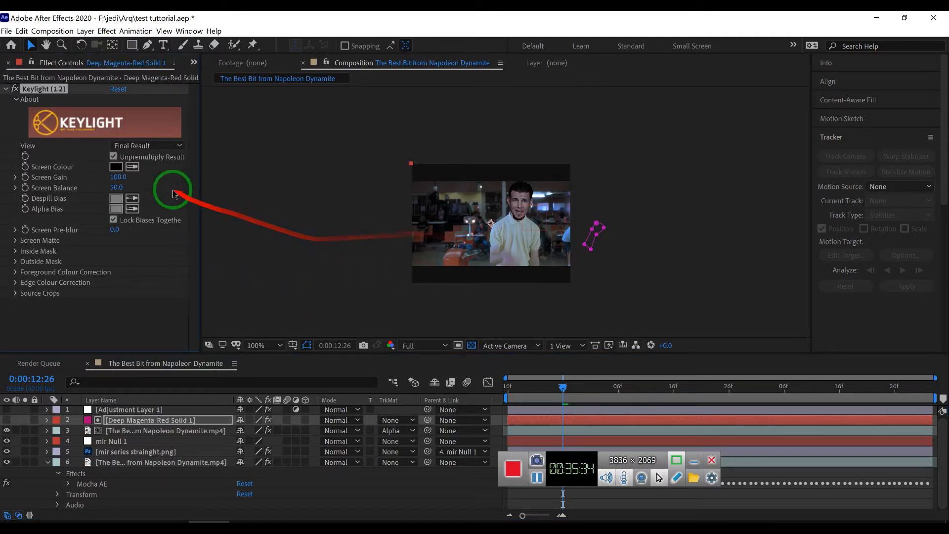
Activate Keylight's Screen Colour eyedropper, and close the effect controls to return to the project's footage list.
left_click(132, 167)
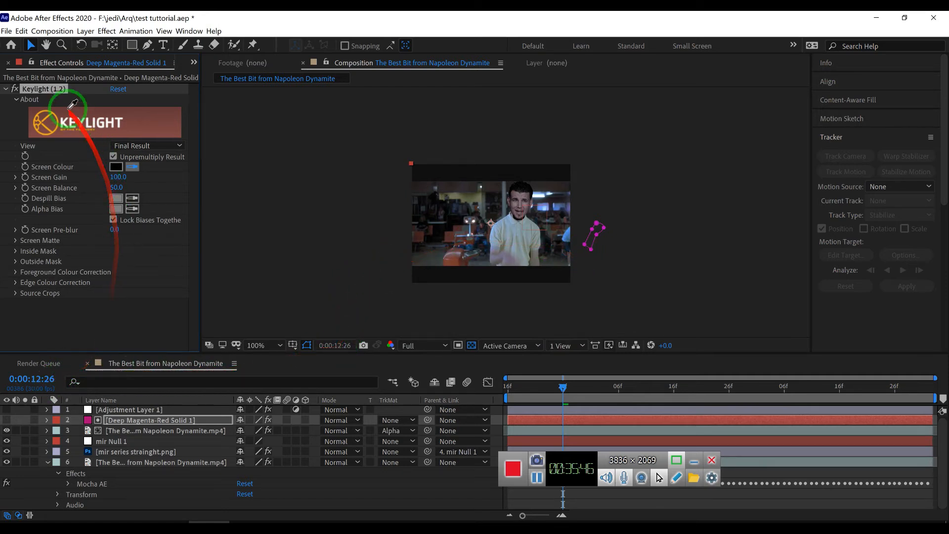
left_click(11, 63)
left_click(8, 63)
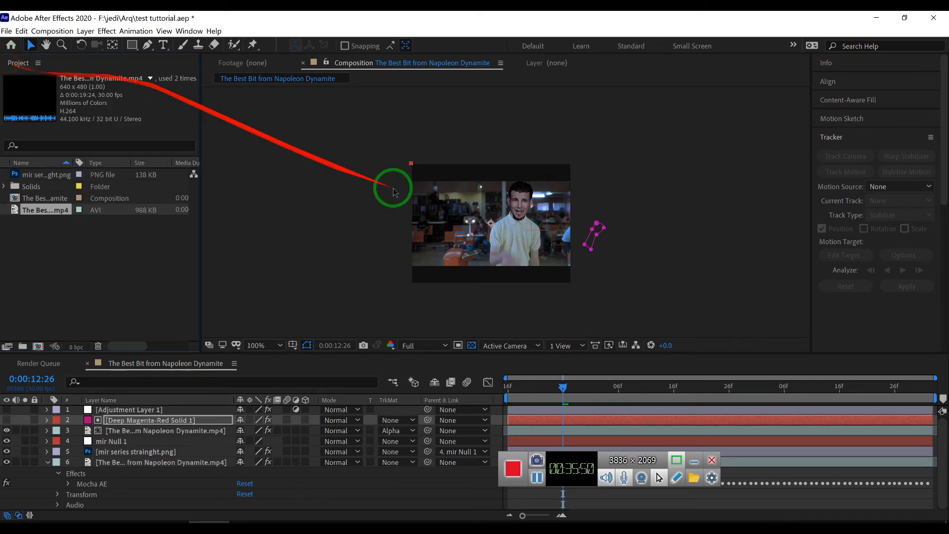